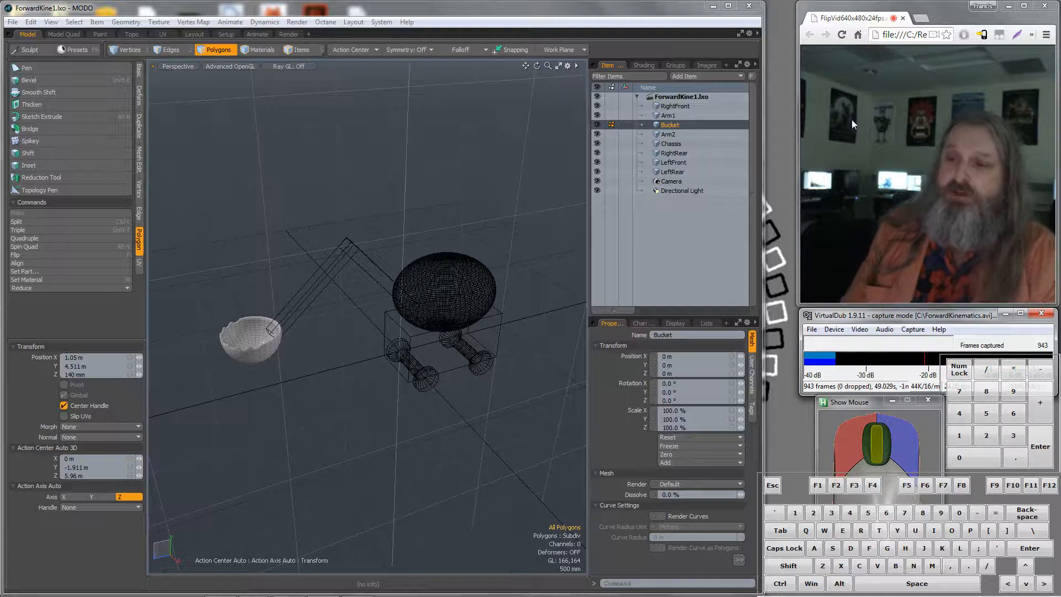
Examine each part of the excavator in the item list: wheels, both arms, bucket and chassis
{"action": "left_click_drag", "start_coordinate": [442, 265], "coordinate": [415, 225], "text": "alt"}
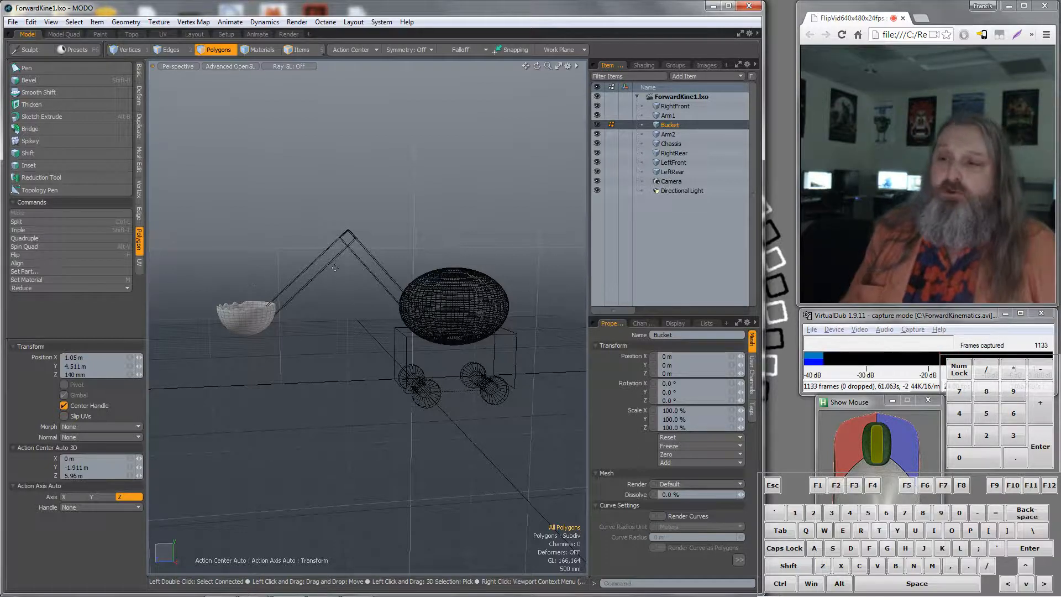
{"action": "left_click", "coordinate": [668, 134]}
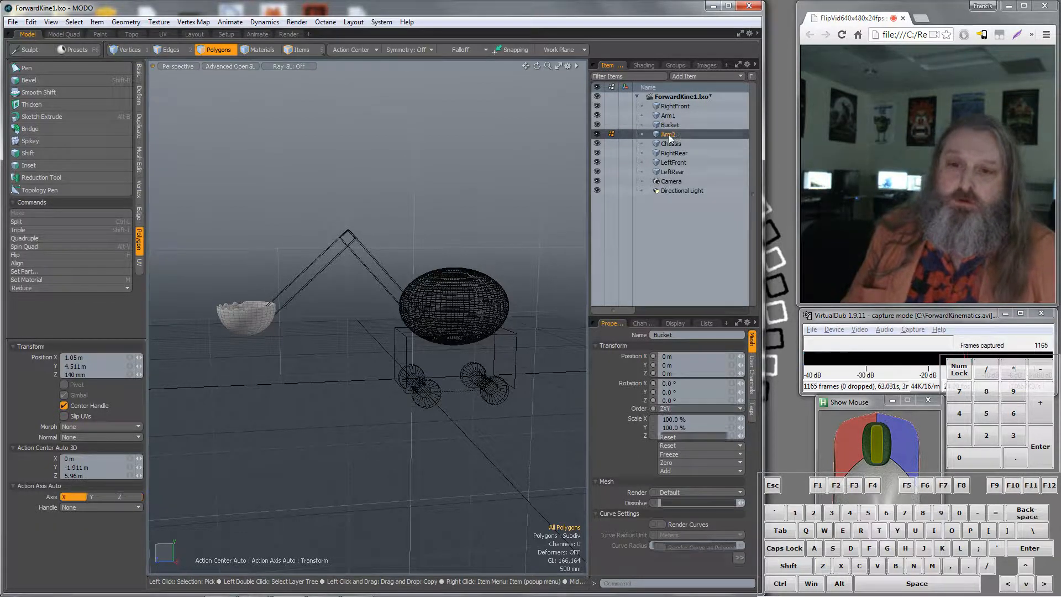
{"action": "left_click", "coordinate": [672, 141]}
{"action": "left_click", "coordinate": [671, 152]}
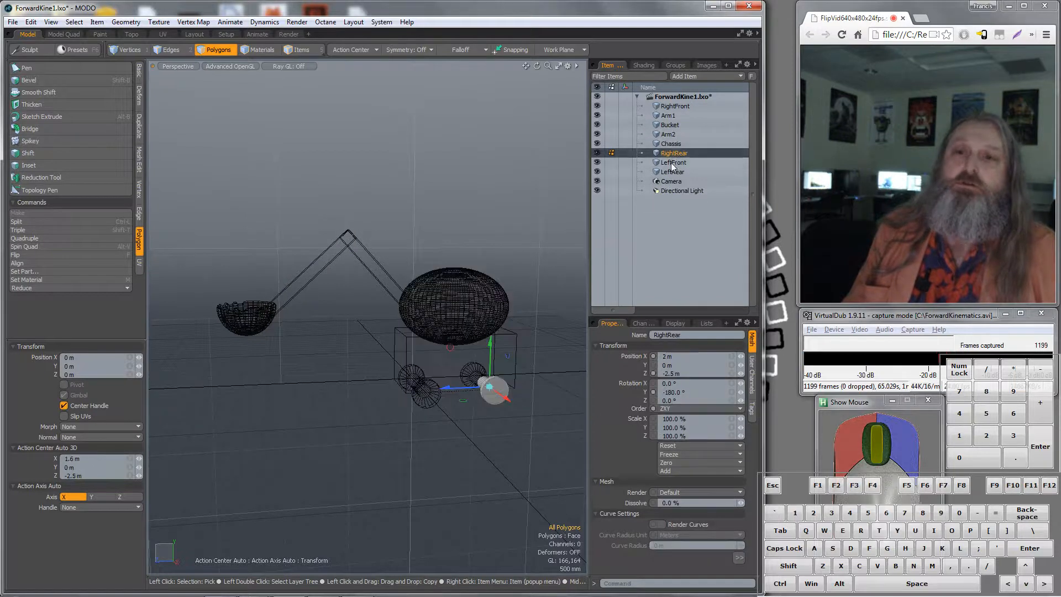
{"action": "left_click", "coordinate": [671, 162]}
{"action": "left_click", "coordinate": [674, 172]}
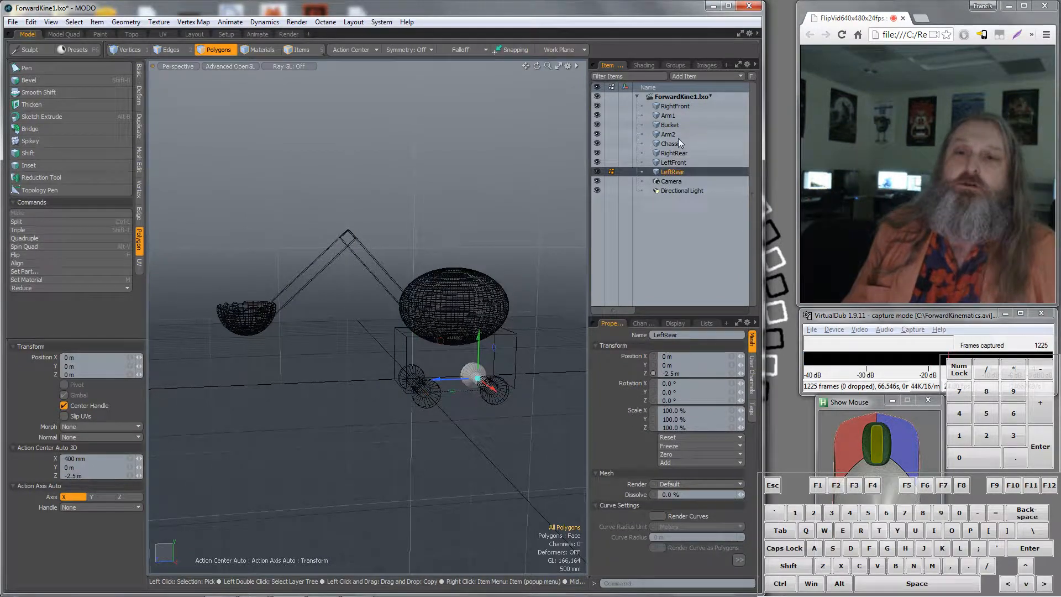
{"action": "left_click", "coordinate": [674, 105]}
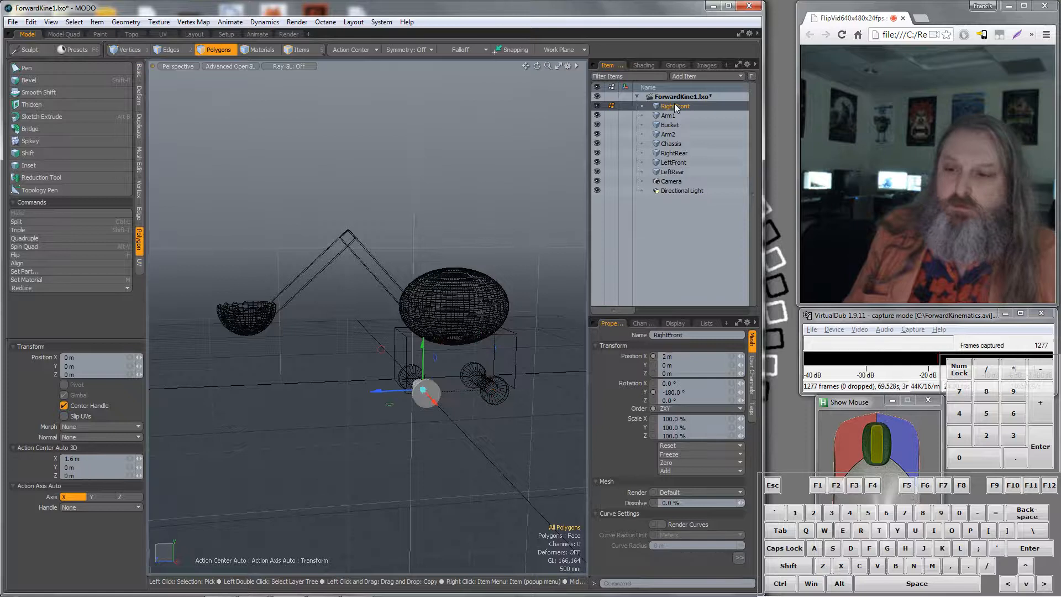
{"action": "left_click", "coordinate": [675, 154]}
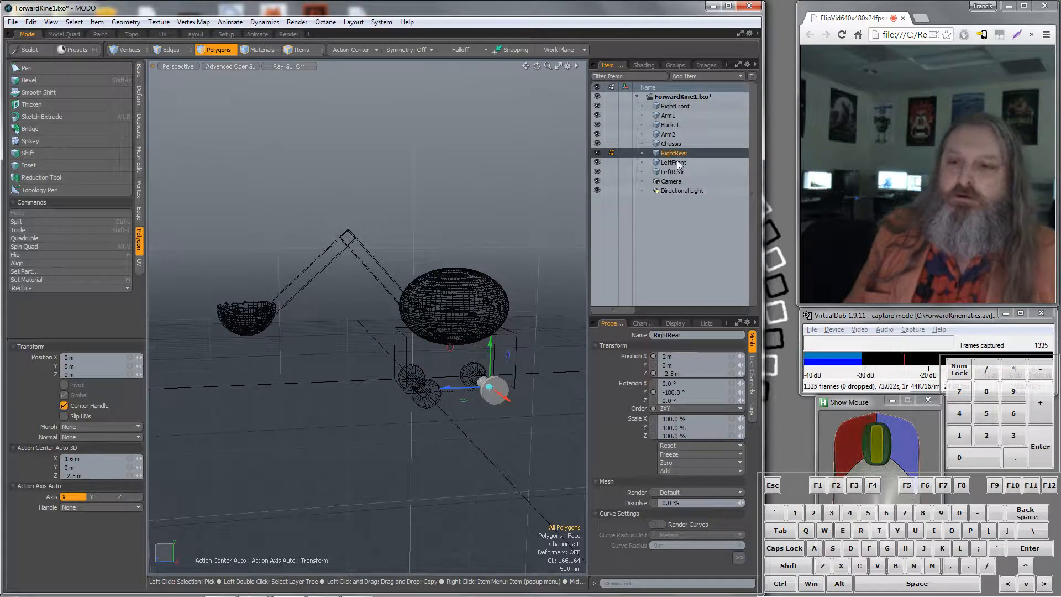
{"action": "left_click", "coordinate": [672, 171]}
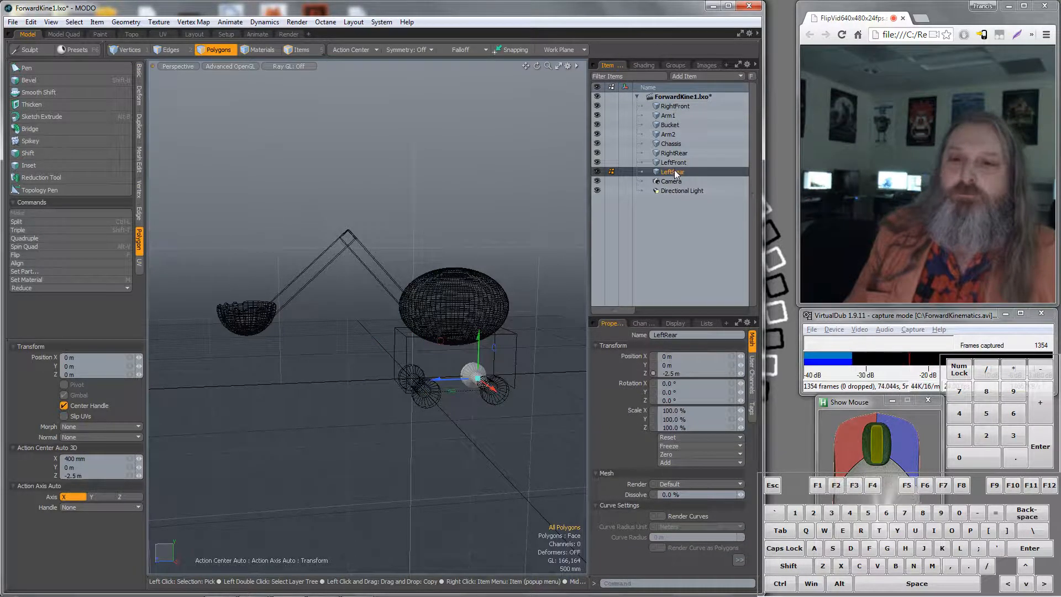
{"action": "left_click", "coordinate": [668, 114]}
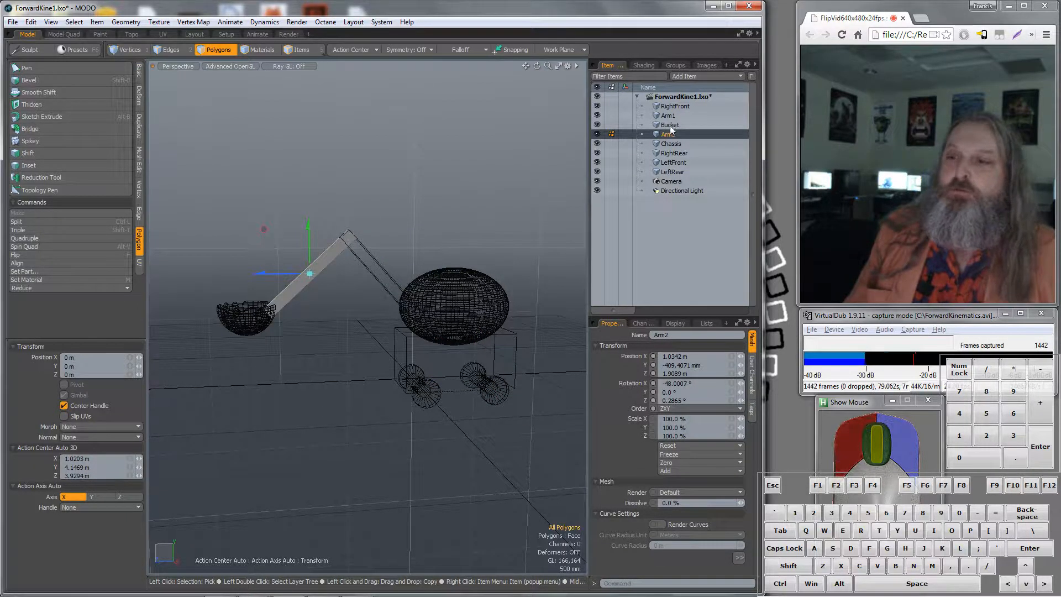
{"action": "left_click", "coordinate": [671, 126]}
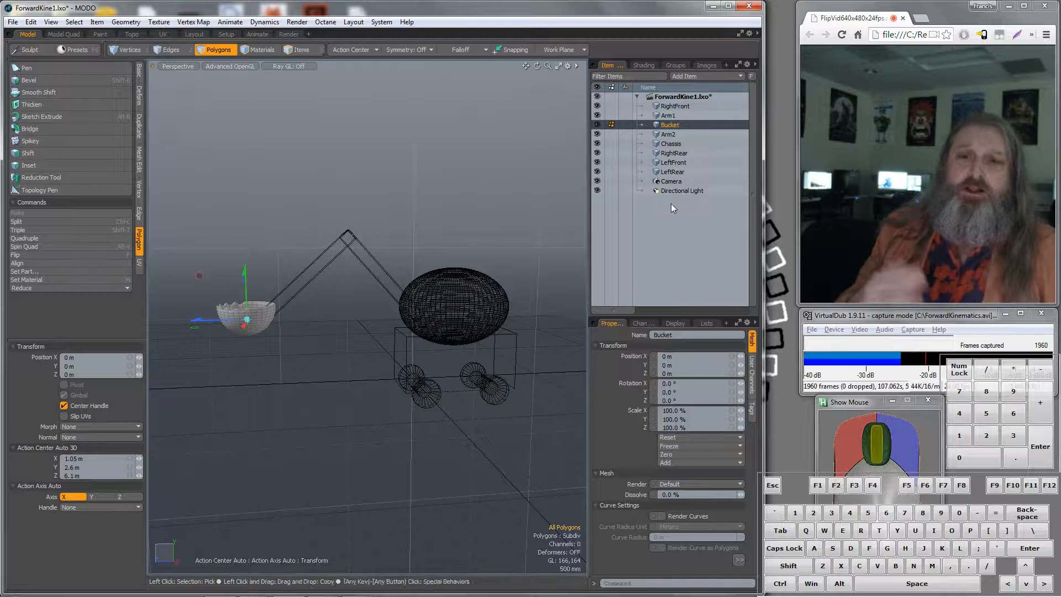
{"action": "left_click", "coordinate": [674, 143]}
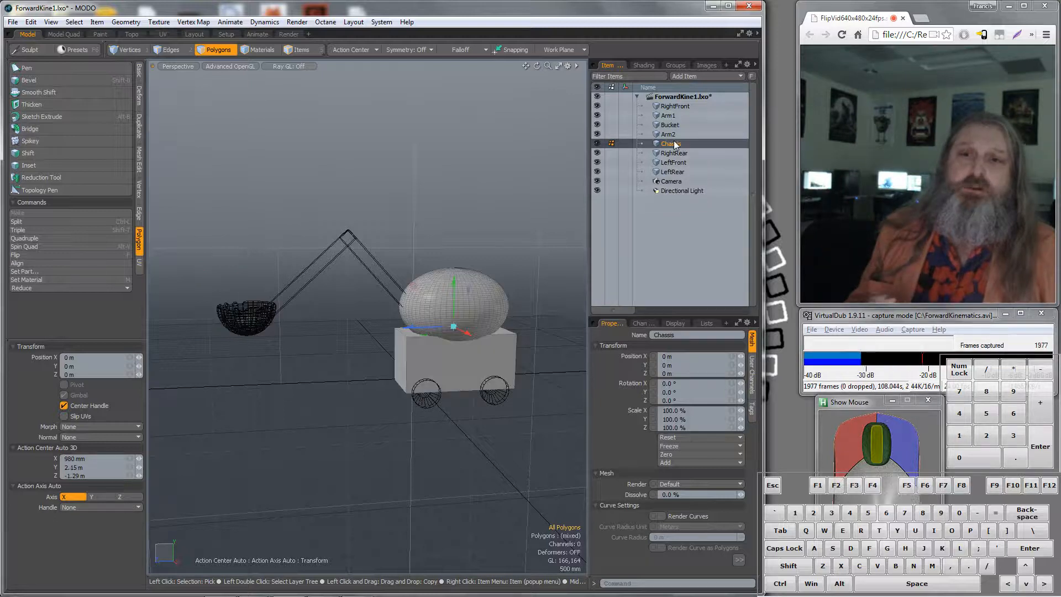
{"action": "left_click", "coordinate": [673, 105]}
{"action": "right_click", "coordinate": [672, 104]}
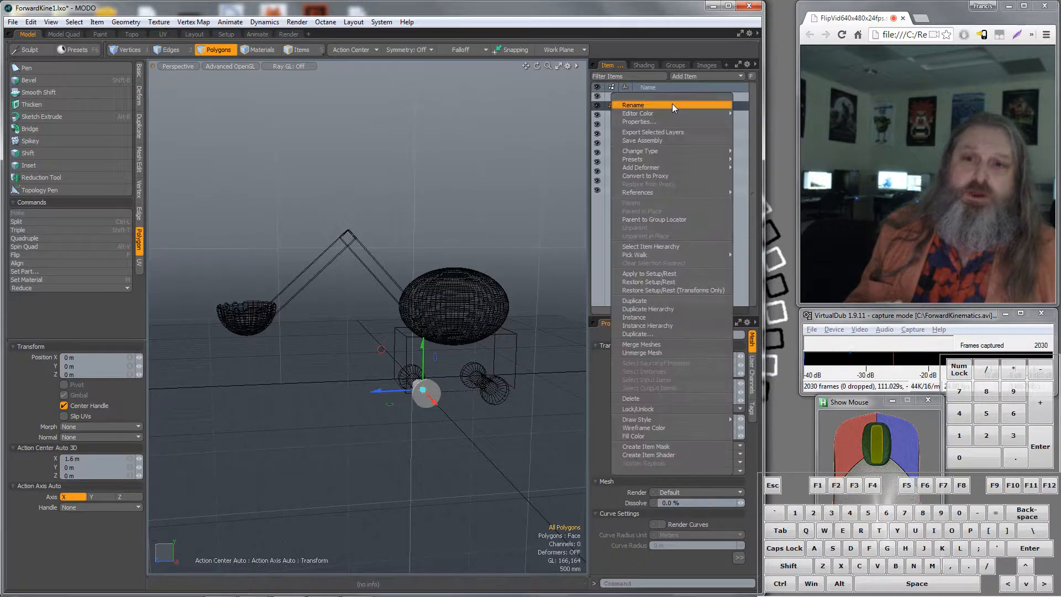
{"action": "left_click", "coordinate": [668, 104]}
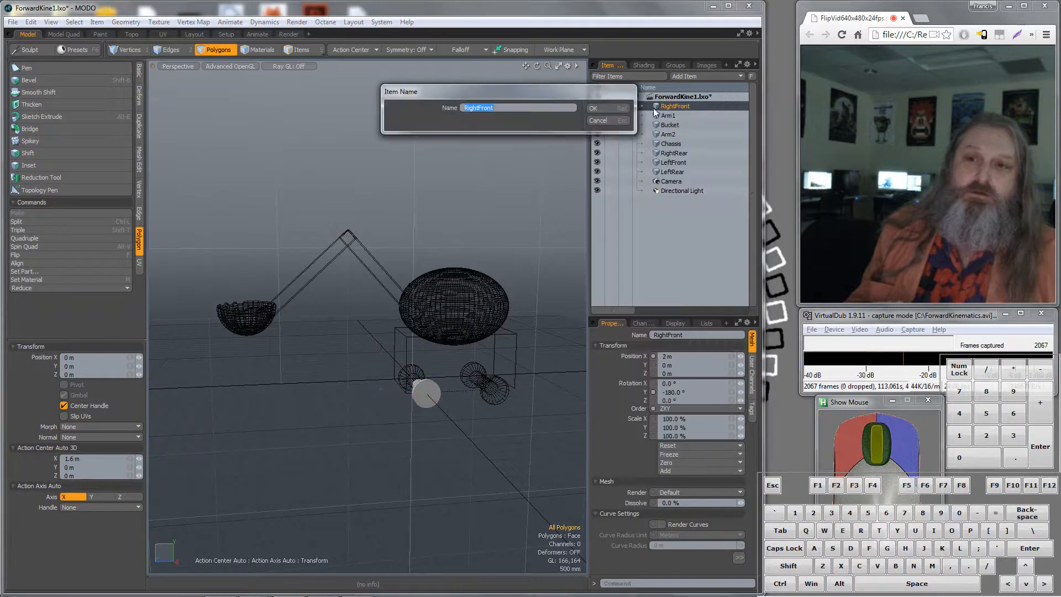
{"action": "left_click", "coordinate": [598, 120]}
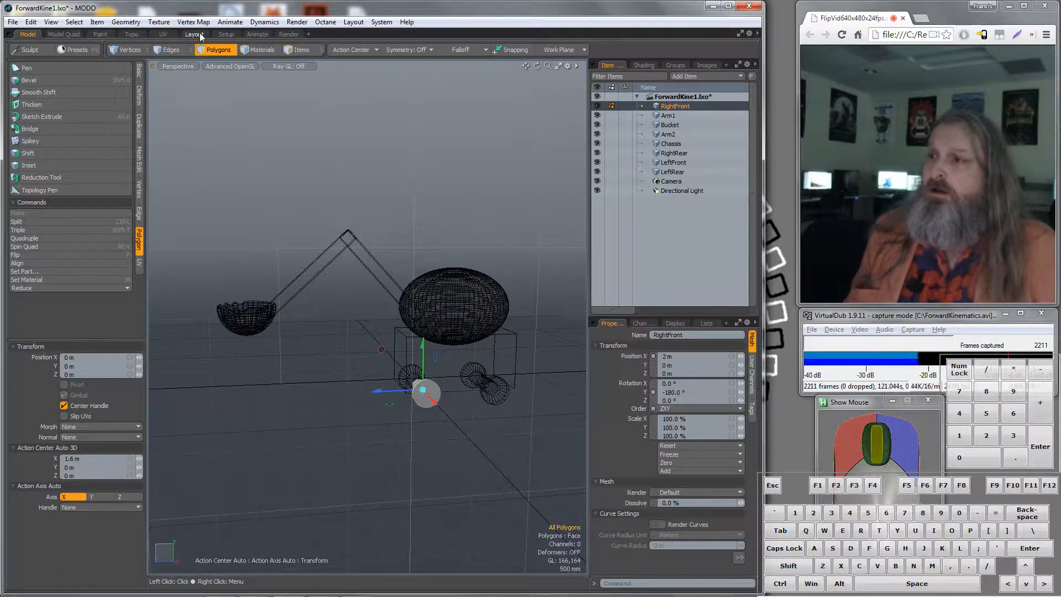
Switch to the Setup layout, show its setup commands and activate item selection mode
{"action": "left_click", "coordinate": [227, 35]}
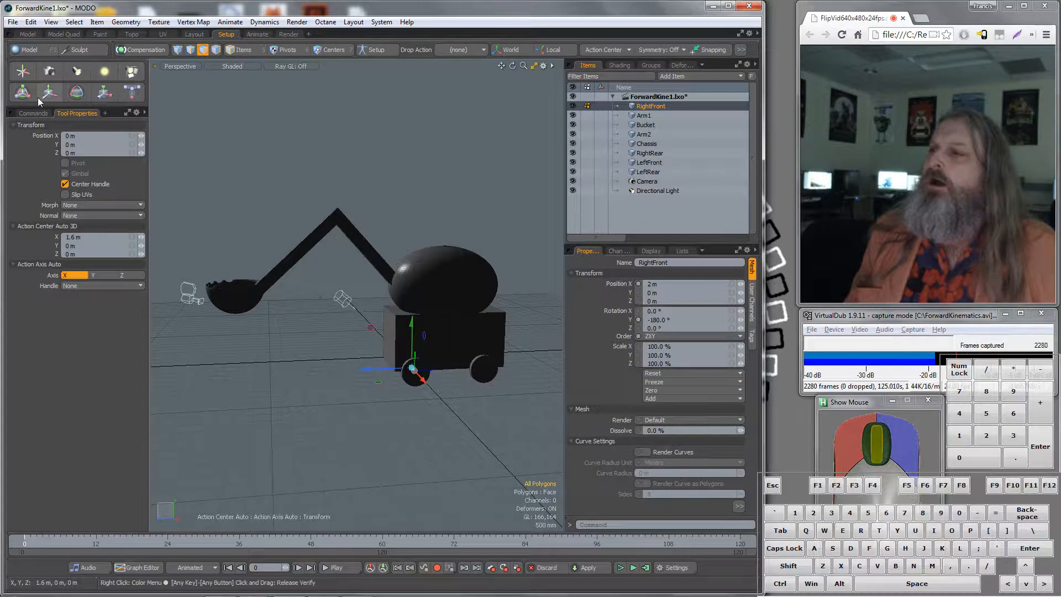
{"action": "left_click", "coordinate": [35, 115]}
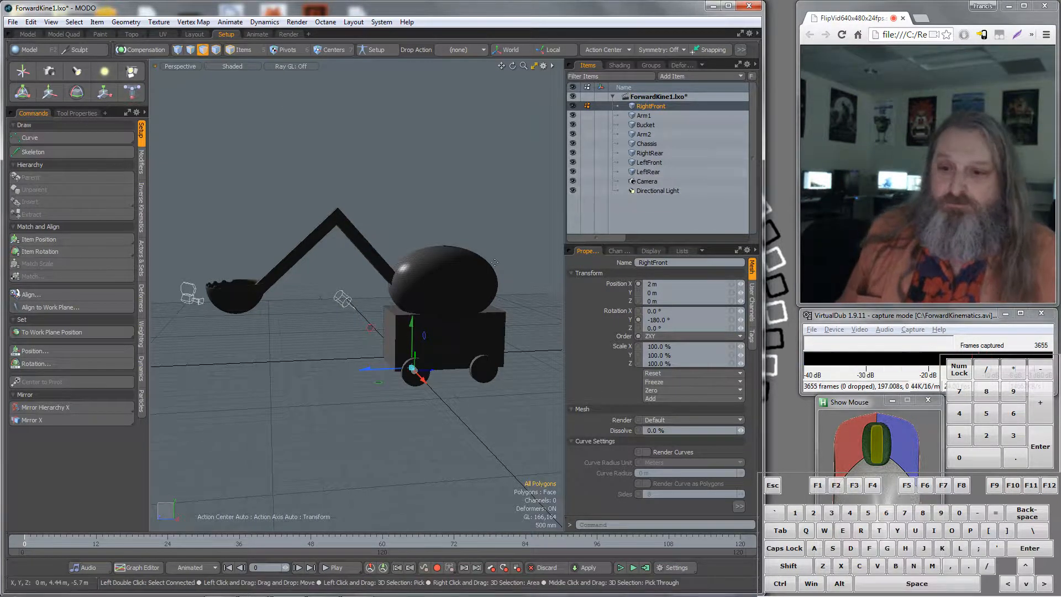
{"action": "left_click_drag", "start_coordinate": [411, 351], "coordinate": [430, 340], "text": "alt"}
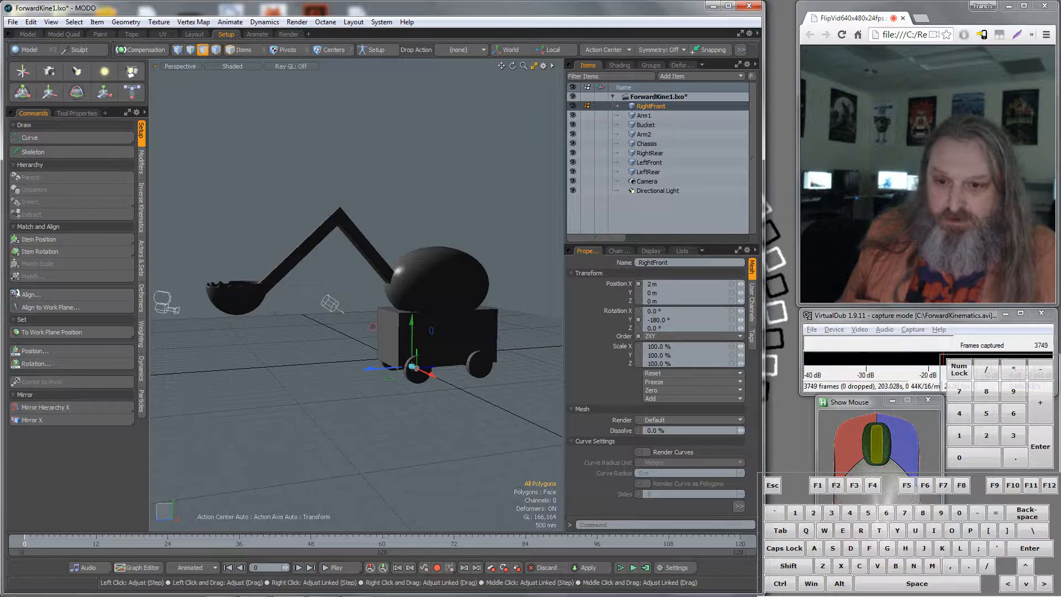
{"action": "left_click", "coordinate": [243, 50]}
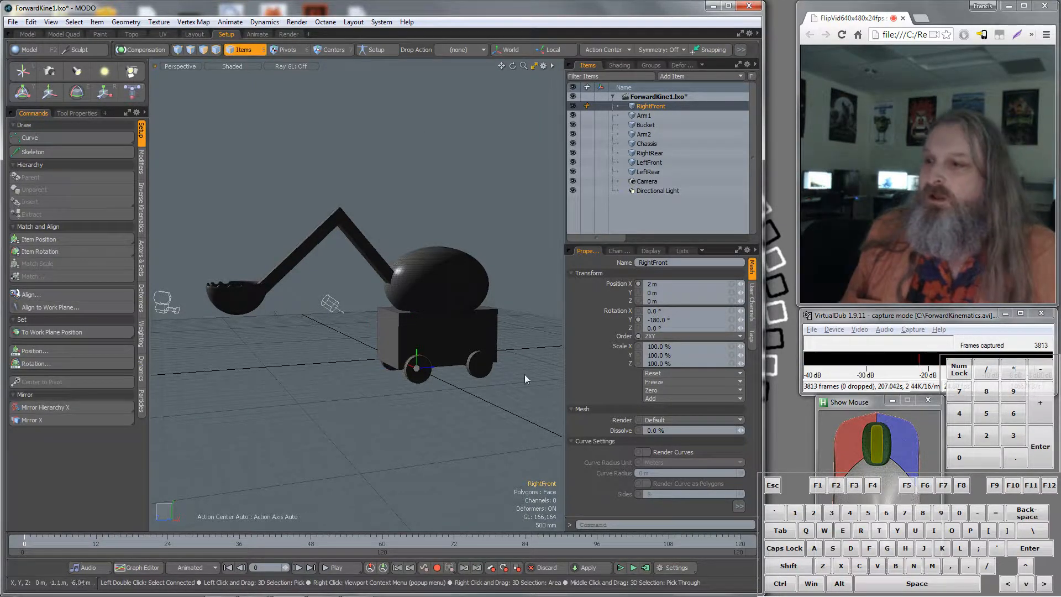
Check the transforms of the chassis and arms, and freeze all transforms of Arm1
{"action": "left_click", "coordinate": [443, 283]}
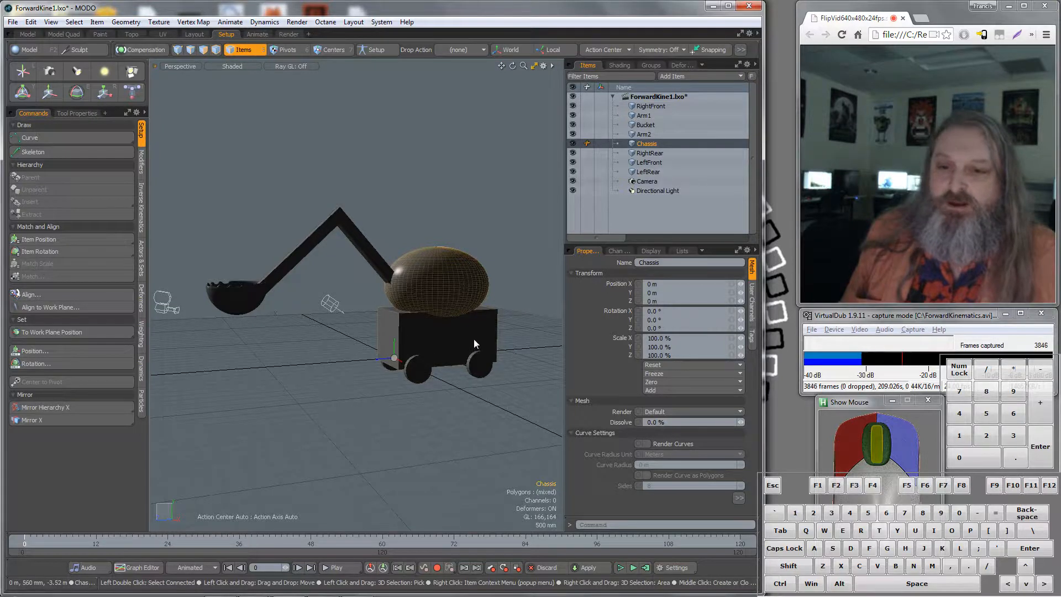
{"action": "left_click", "coordinate": [364, 255]}
{"action": "left_click", "coordinate": [309, 244]}
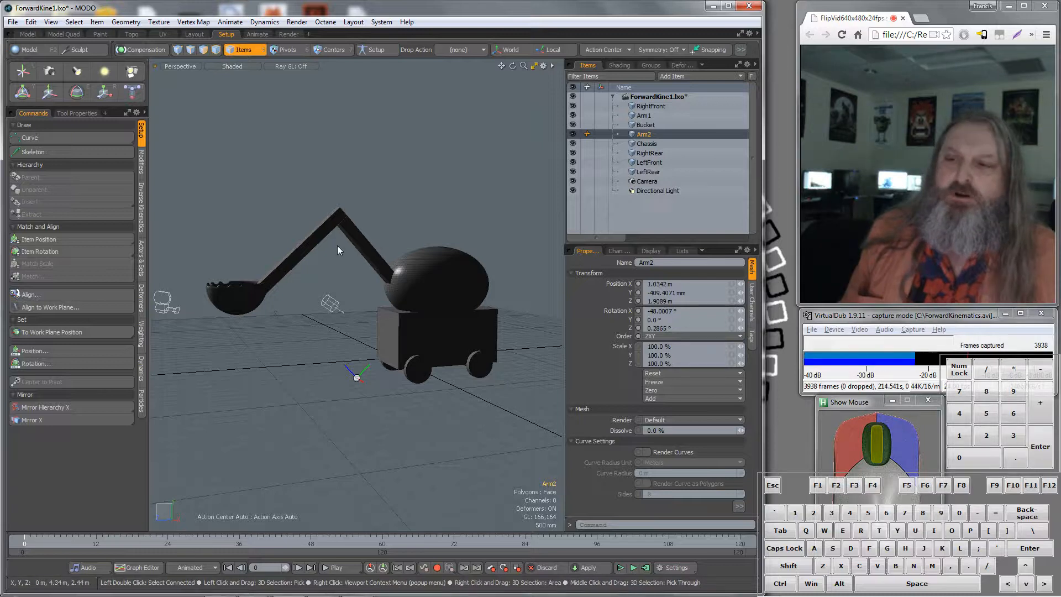
{"action": "left_click", "coordinate": [377, 254]}
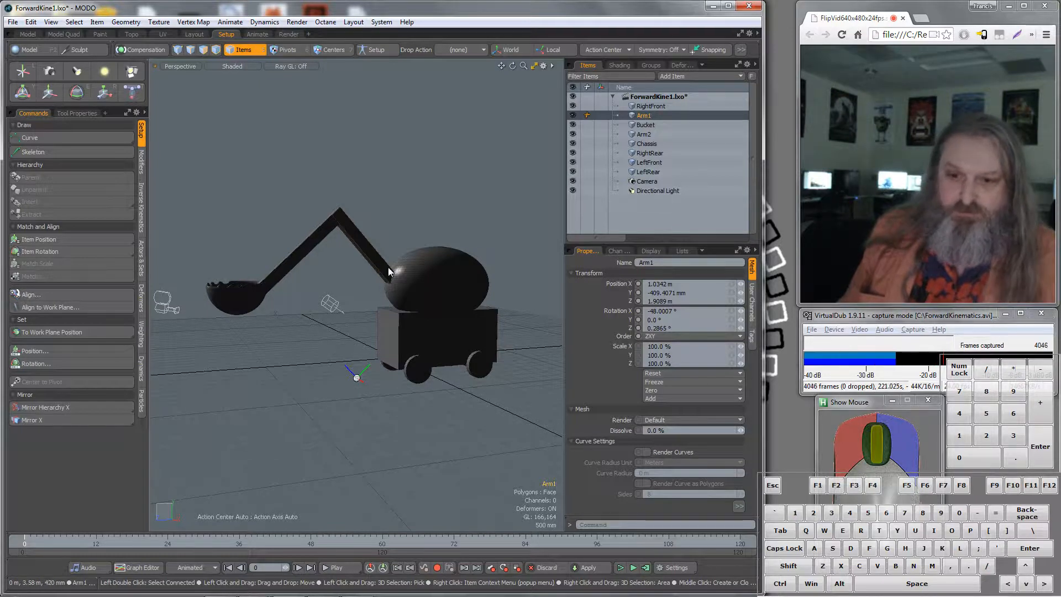
{"action": "left_click", "coordinate": [671, 383]}
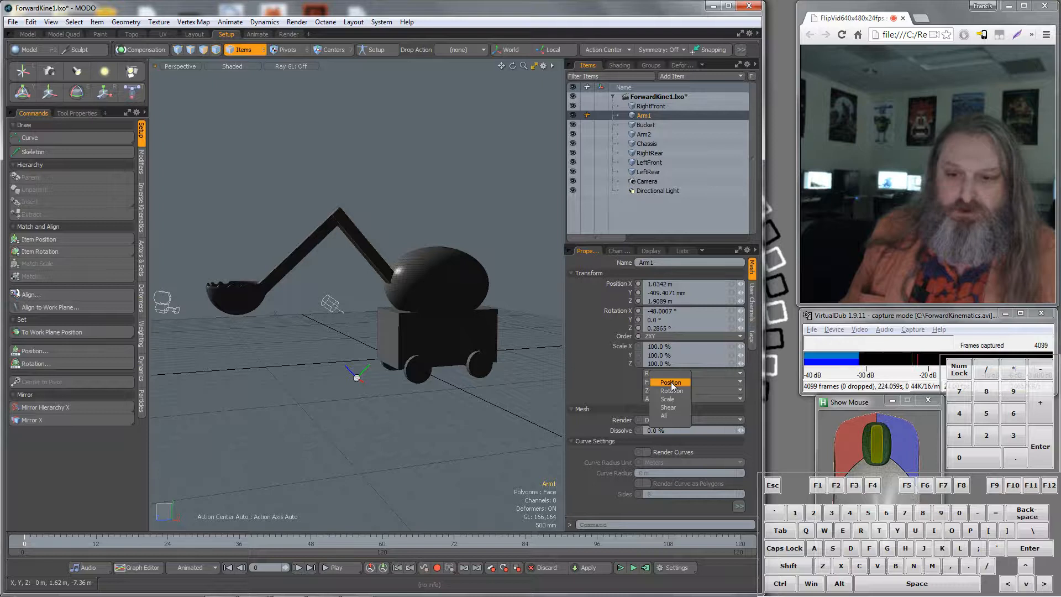
{"action": "left_click", "coordinate": [672, 414]}
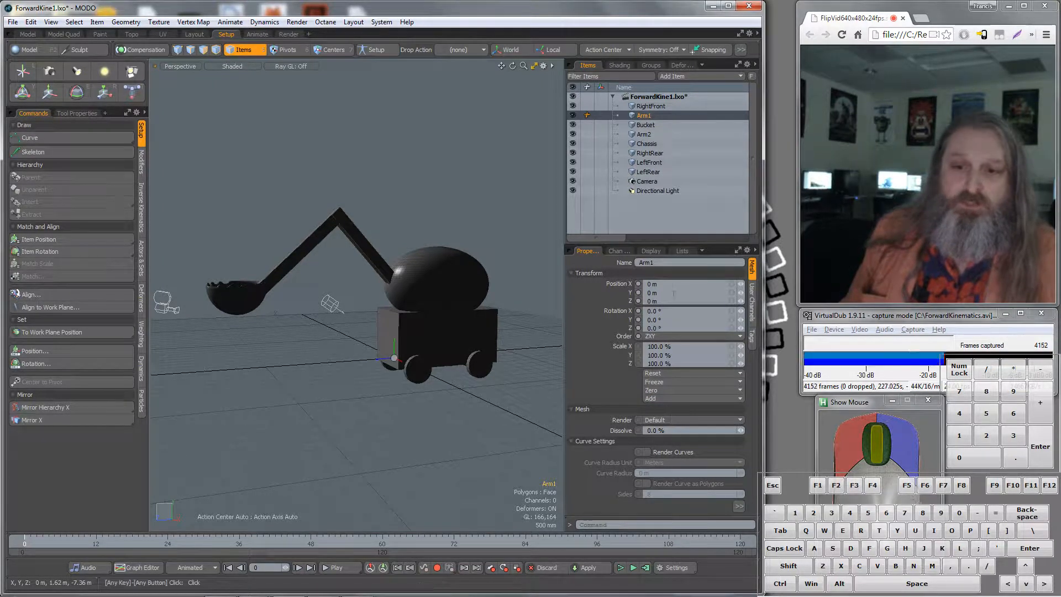
Freeze all transforms of Arm2
{"action": "left_click", "coordinate": [304, 249]}
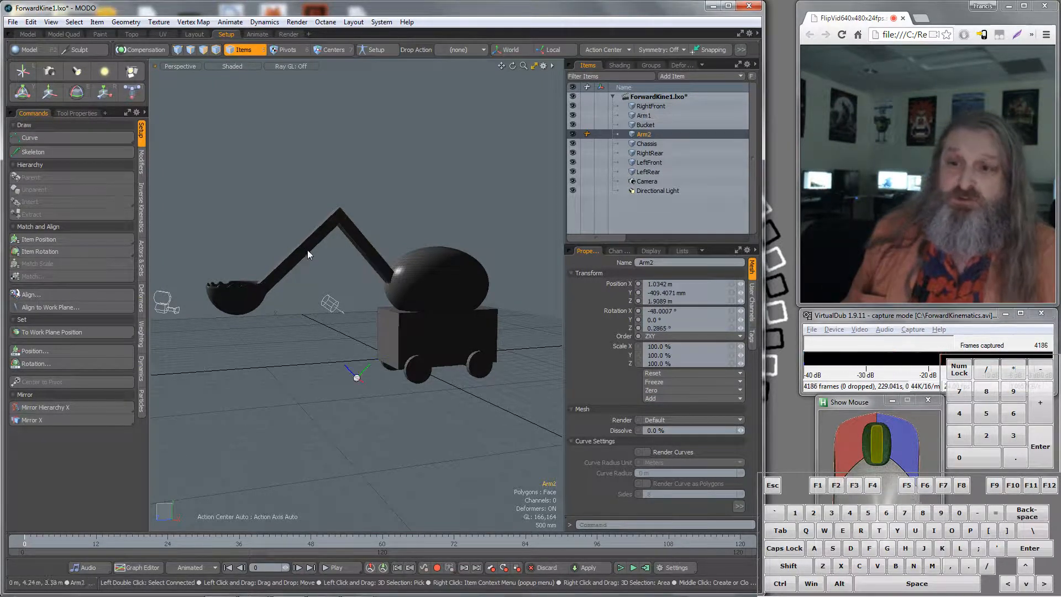
{"action": "left_click", "coordinate": [668, 382]}
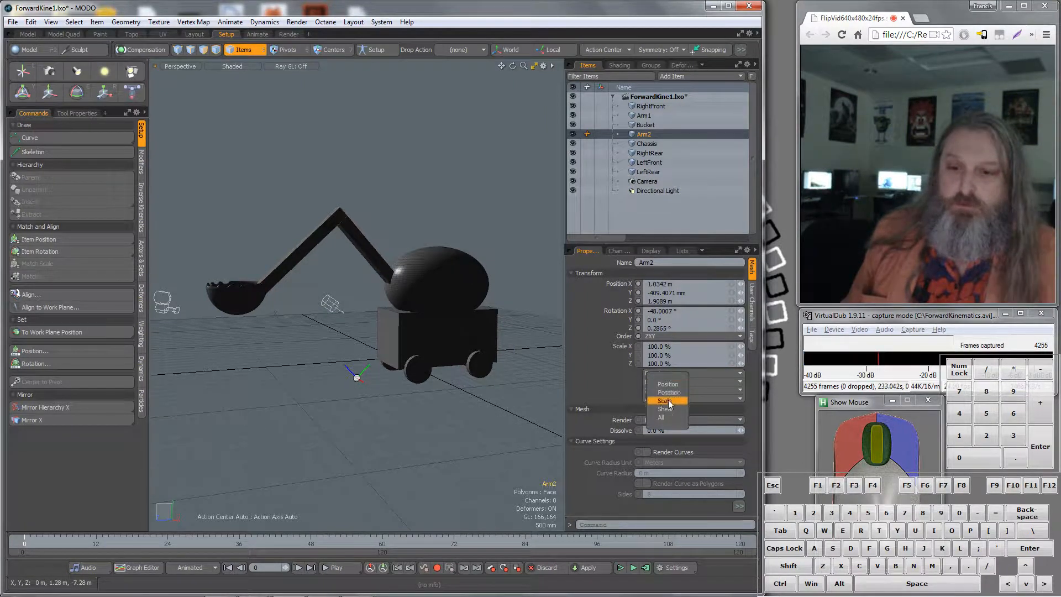
{"action": "left_click", "coordinate": [665, 418]}
Check the transforms of the bucket and chassis, and freeze all transforms of the RightRear wheel
{"action": "left_click", "coordinate": [251, 296]}
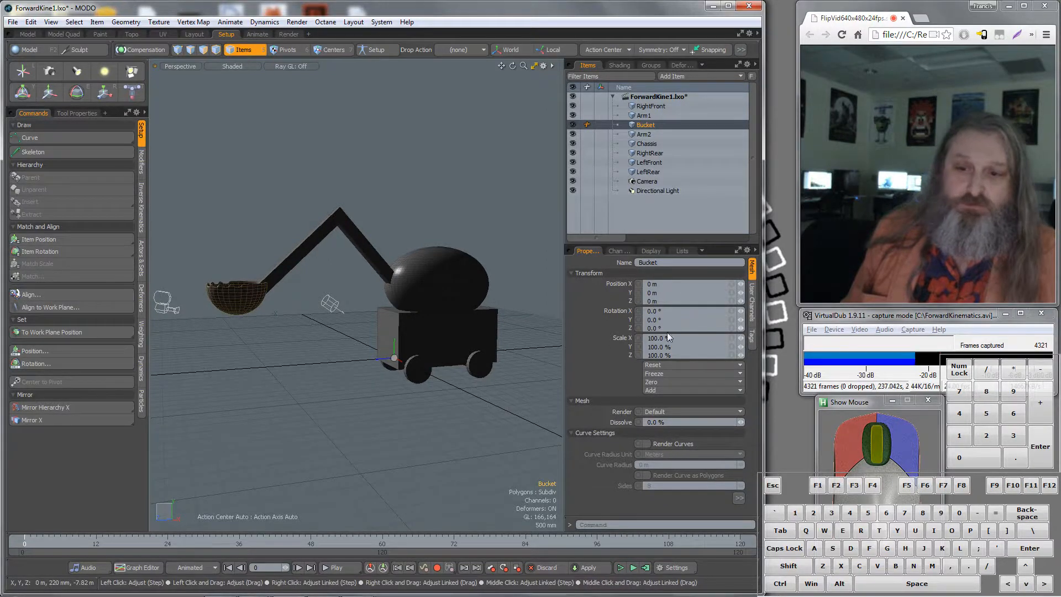
{"action": "left_click", "coordinate": [463, 328]}
{"action": "left_click", "coordinate": [480, 365]}
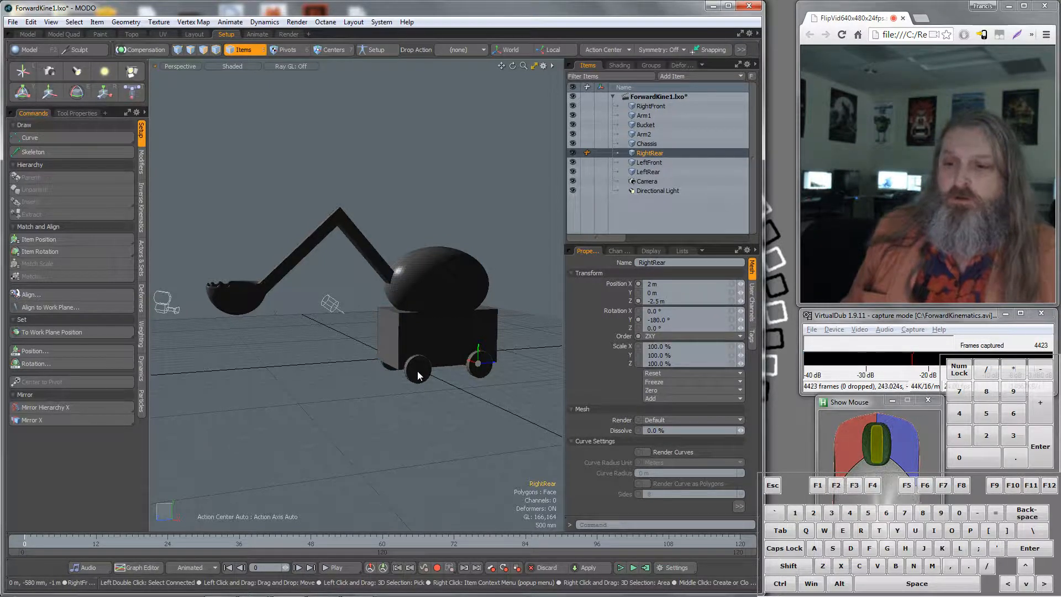
{"action": "key", "text": "ctrl"}
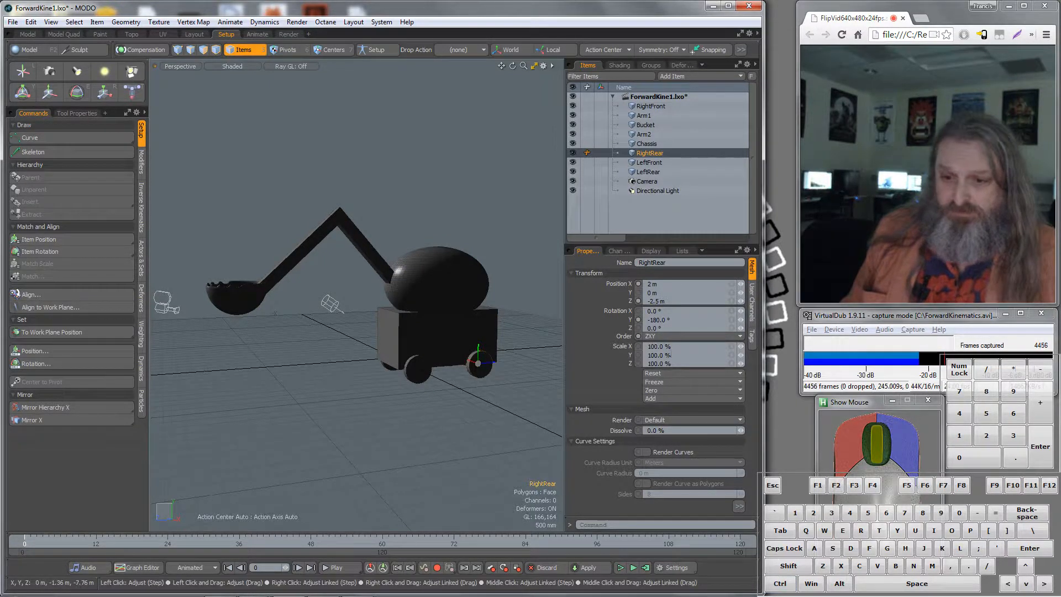
{"action": "left_click", "coordinate": [662, 381]}
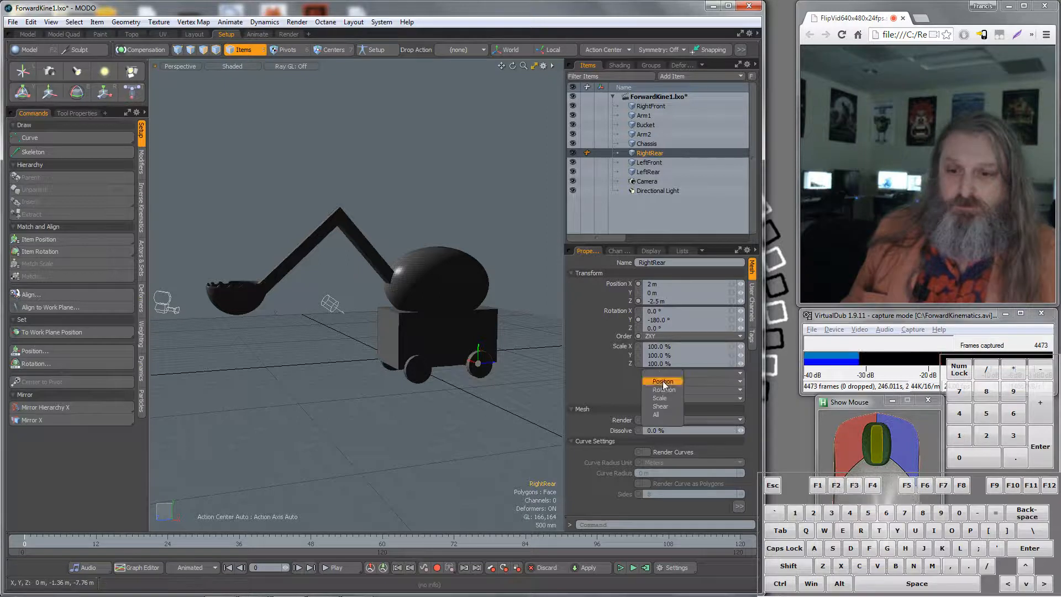
{"action": "left_click", "coordinate": [662, 414]}
Check the LeftFront wheel's transforms and freeze all transforms of the LeftRear wheel
{"action": "left_click_drag", "start_coordinate": [436, 399], "coordinate": [293, 368], "text": "alt"}
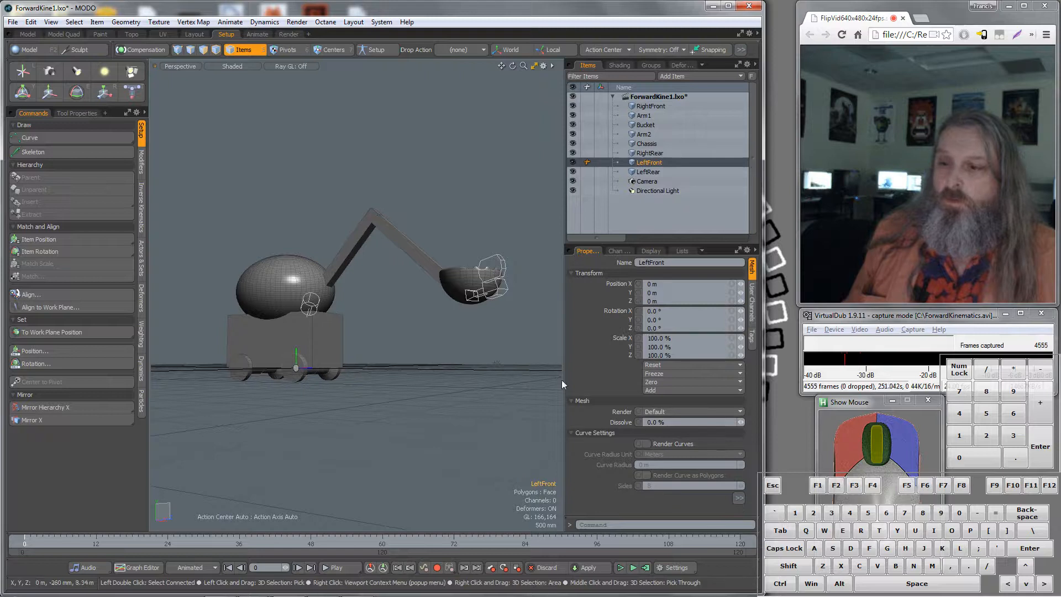
{"action": "left_click", "coordinate": [242, 369]}
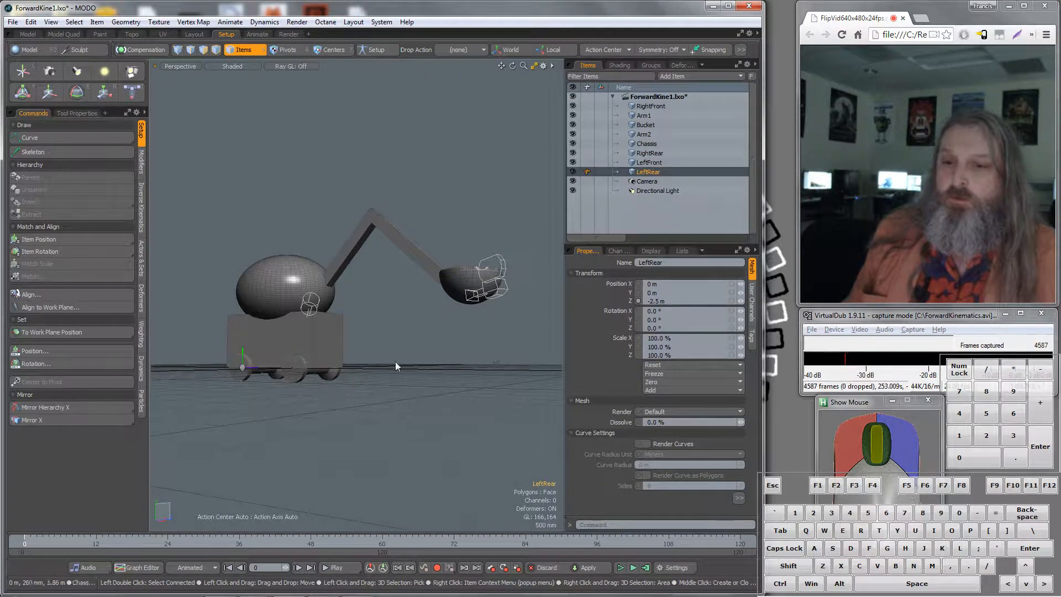
{"action": "left_click", "coordinate": [668, 365]}
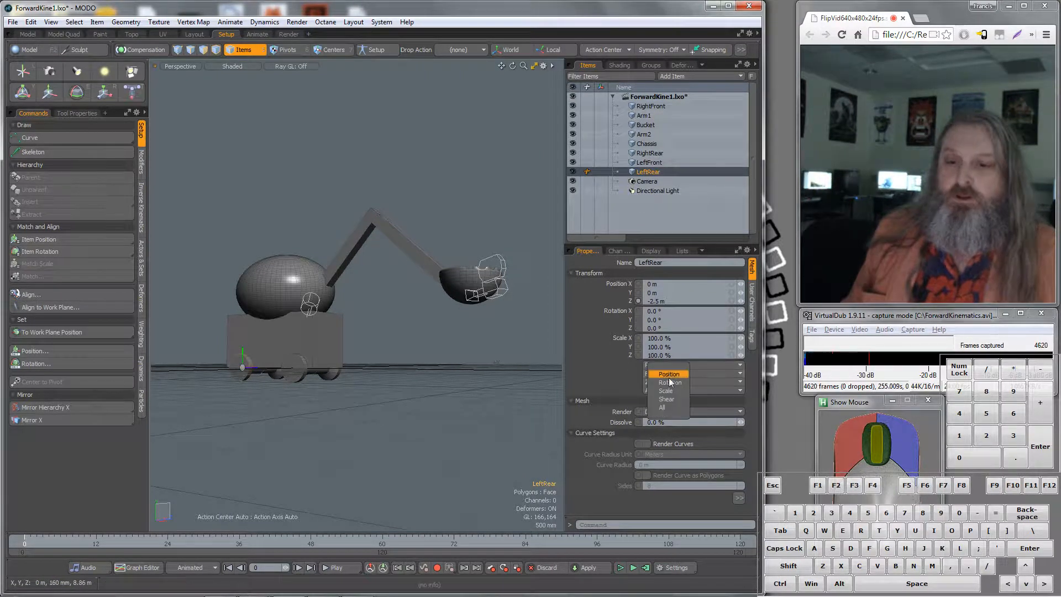
{"action": "left_click", "coordinate": [667, 406]}
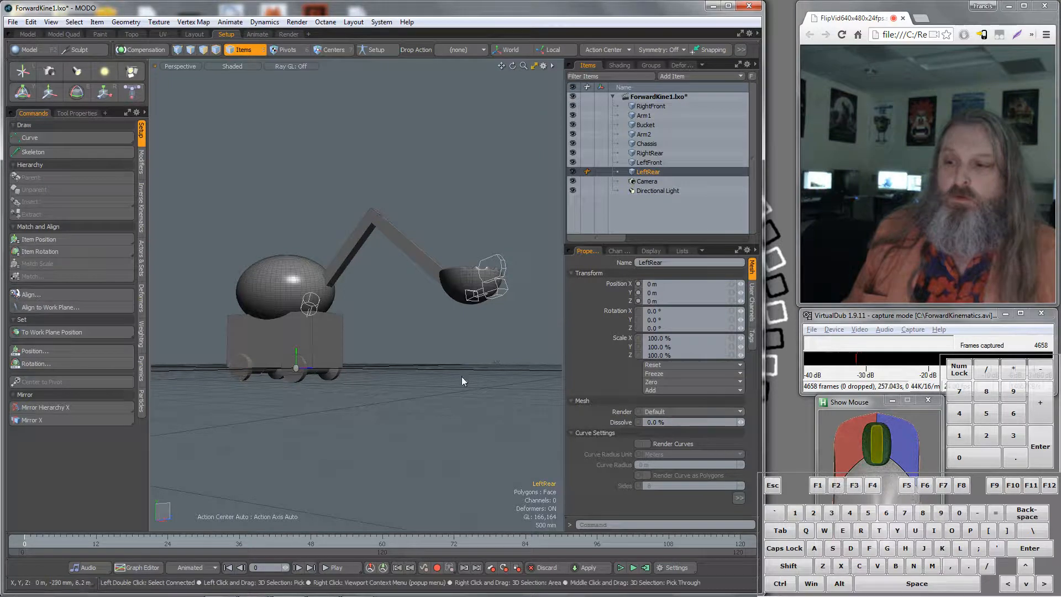
Rotate Arm2 about its X axis to about -33.5° to test where it pivots
{"action": "left_click_drag", "start_coordinate": [462, 378], "coordinate": [201, 418], "text": "alt"}
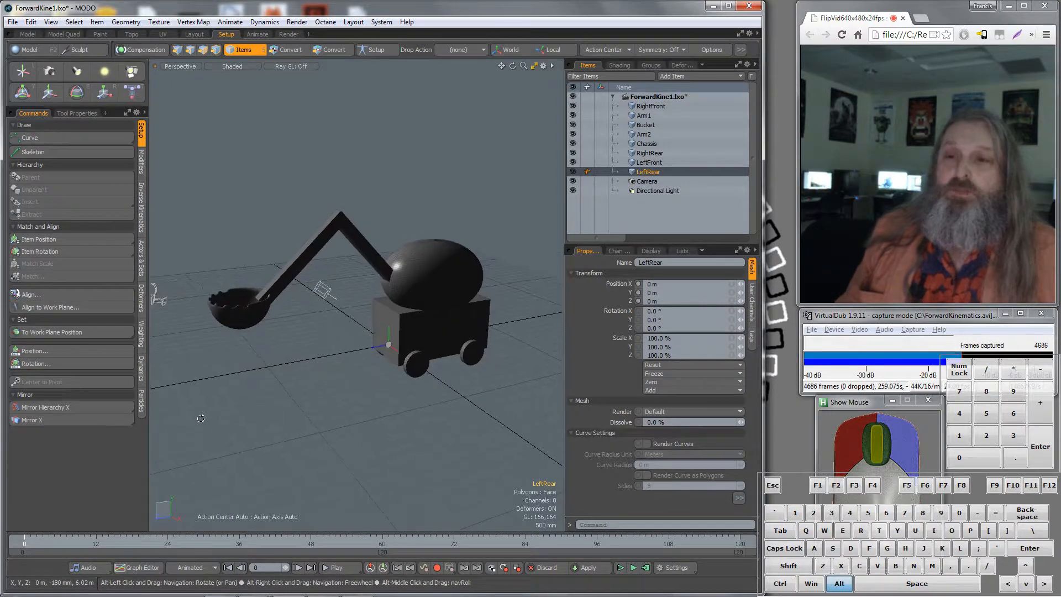
{"action": "left_click", "coordinate": [330, 227]}
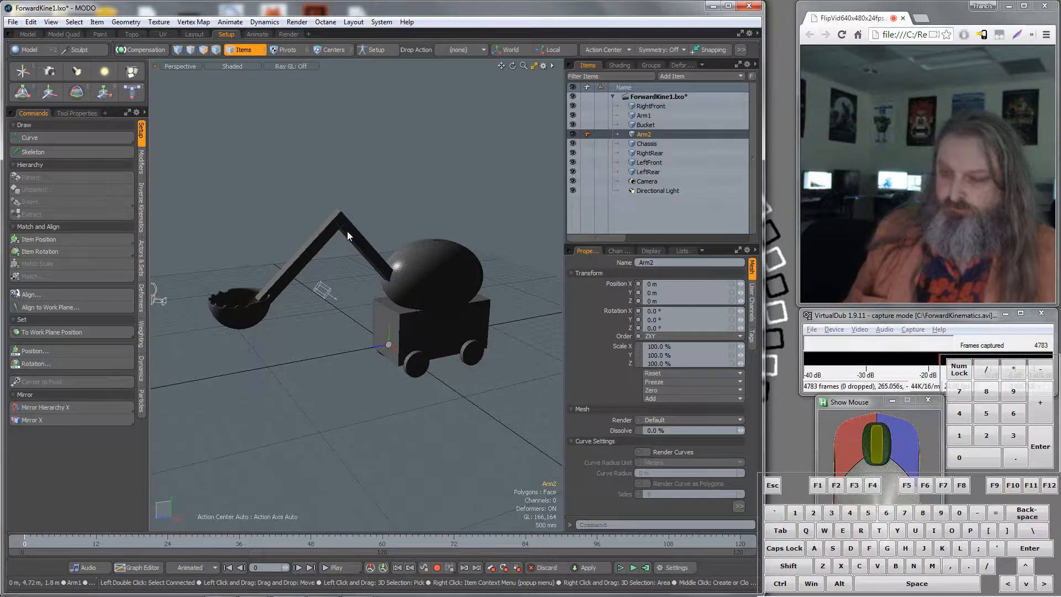
{"action": "key", "text": "e"}
{"action": "left_click_drag", "start_coordinate": [360, 330], "coordinate": [378, 307]}
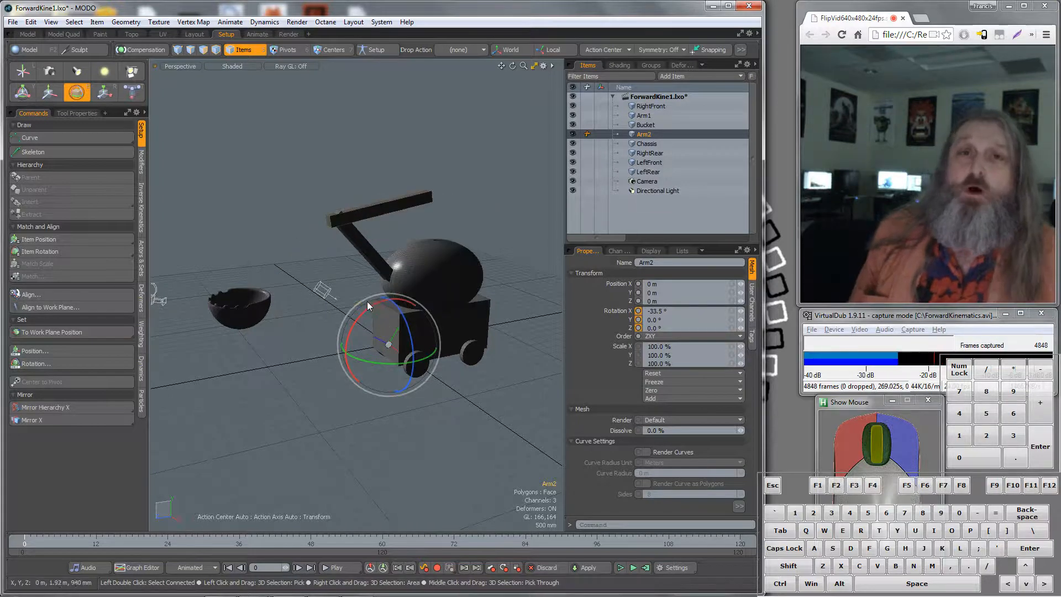
Undo Arm2's test rotation and switch to selecting item centers in the top view
{"action": "key", "text": "ctrl+z"}
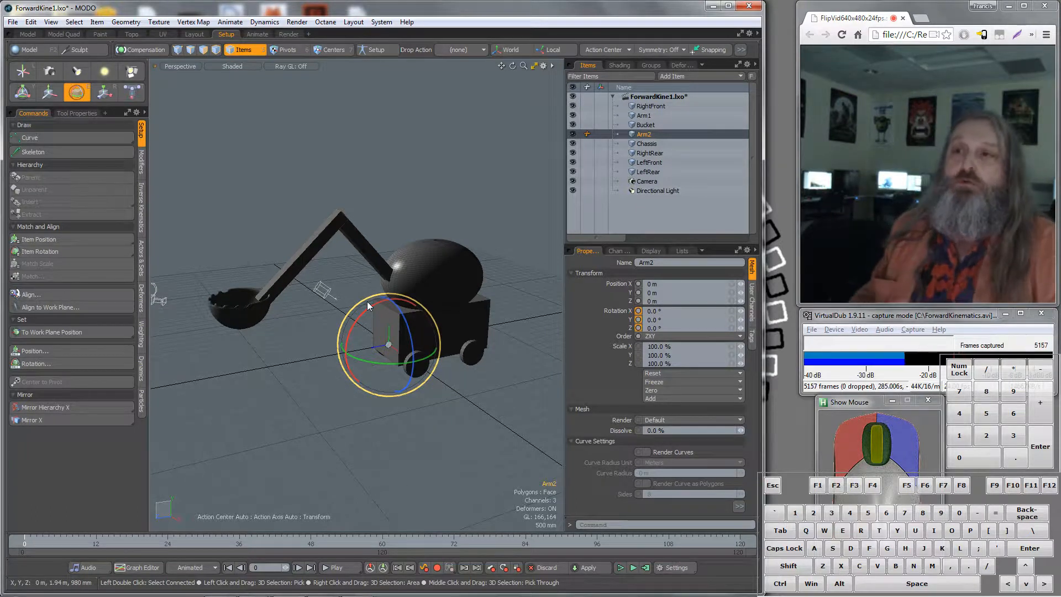
{"action": "left_click", "coordinate": [334, 51]}
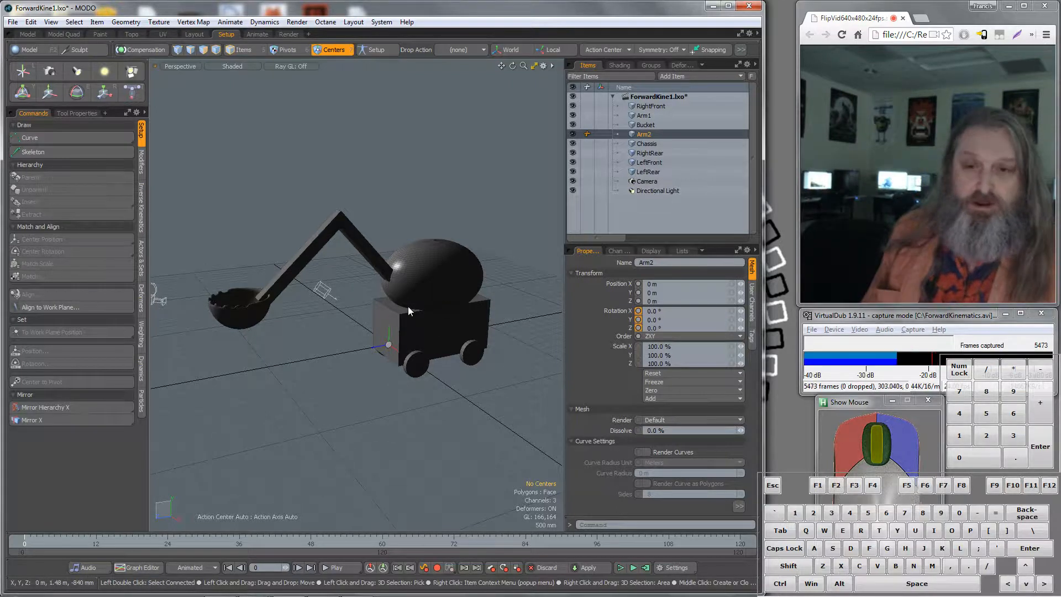
{"action": "key", "text": "KP_2"}
{"action": "key", "text": "KP_3"}
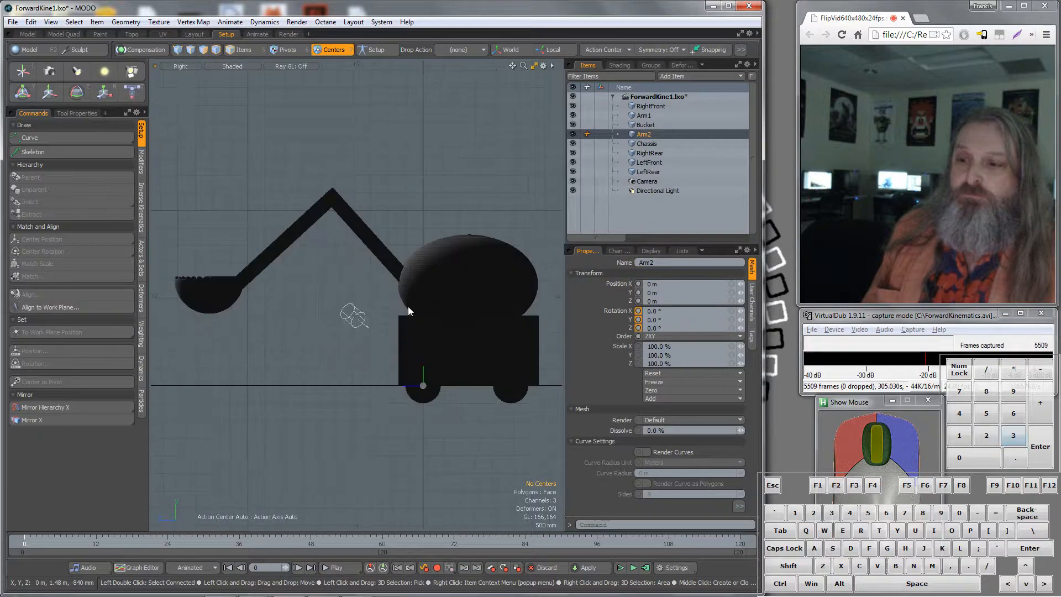
{"action": "key", "text": "KP_1"}
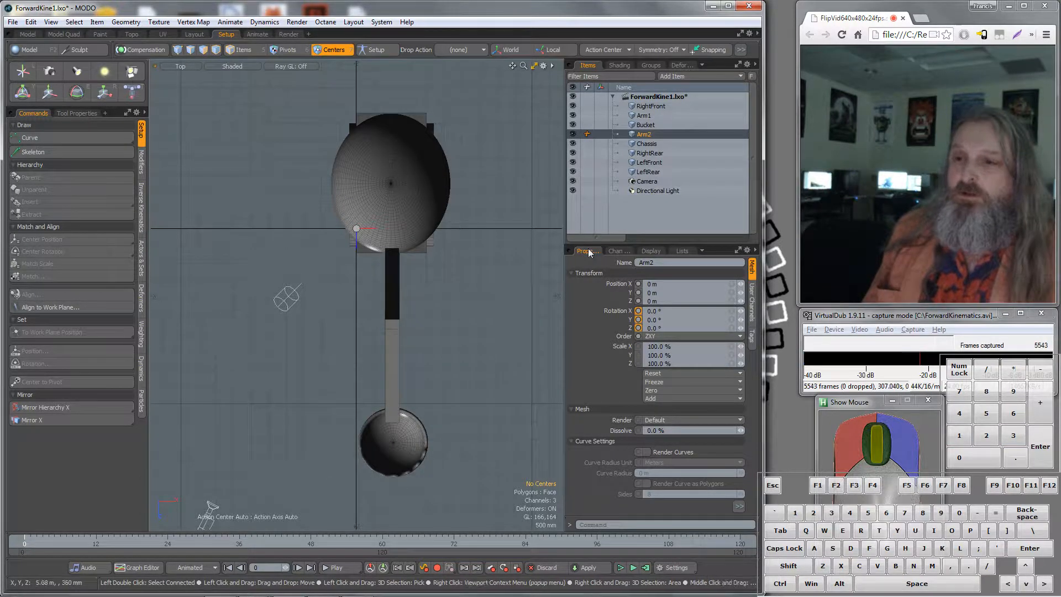
Show the viewport as wireframe and move the RightFront wheel's center along X to 1 m
{"action": "left_click", "coordinate": [650, 106]}
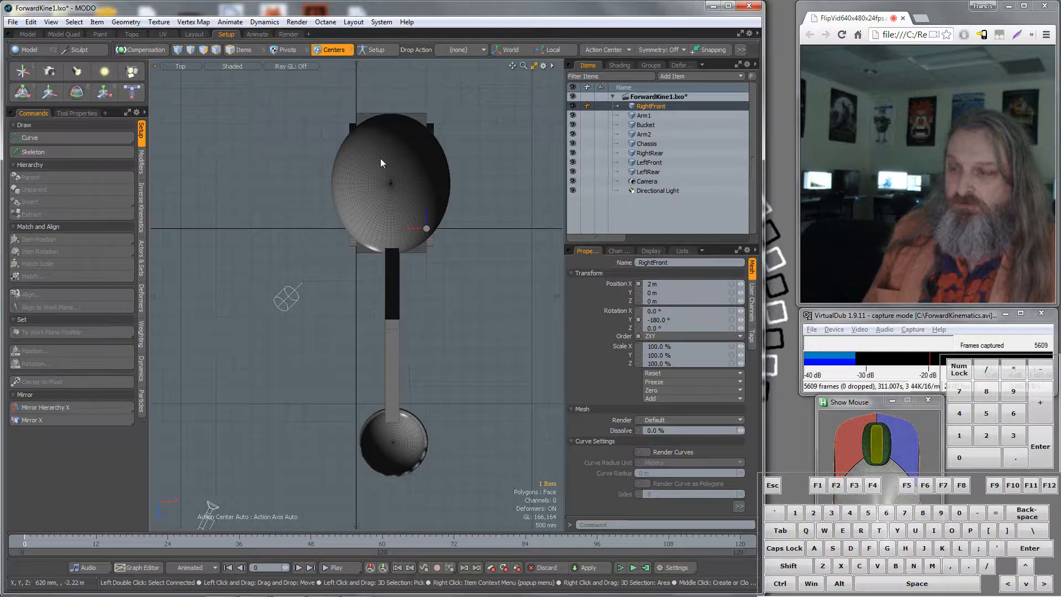
{"action": "key", "text": "w"}
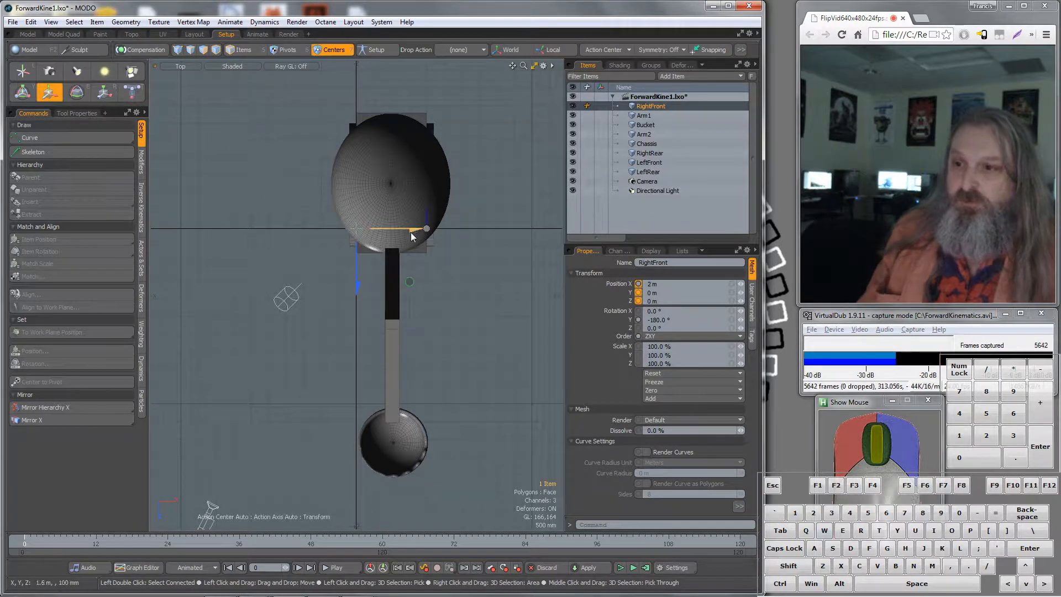
{"action": "scroll", "coordinate": [426, 227], "scroll_direction": "up", "scroll_amount": 5}
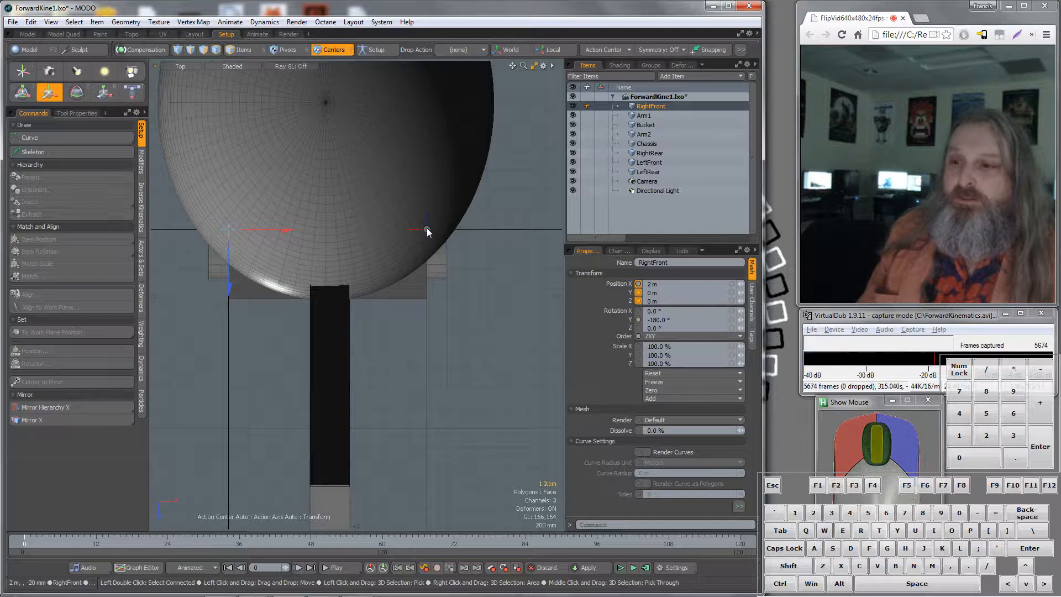
{"action": "left_click", "coordinate": [427, 228]}
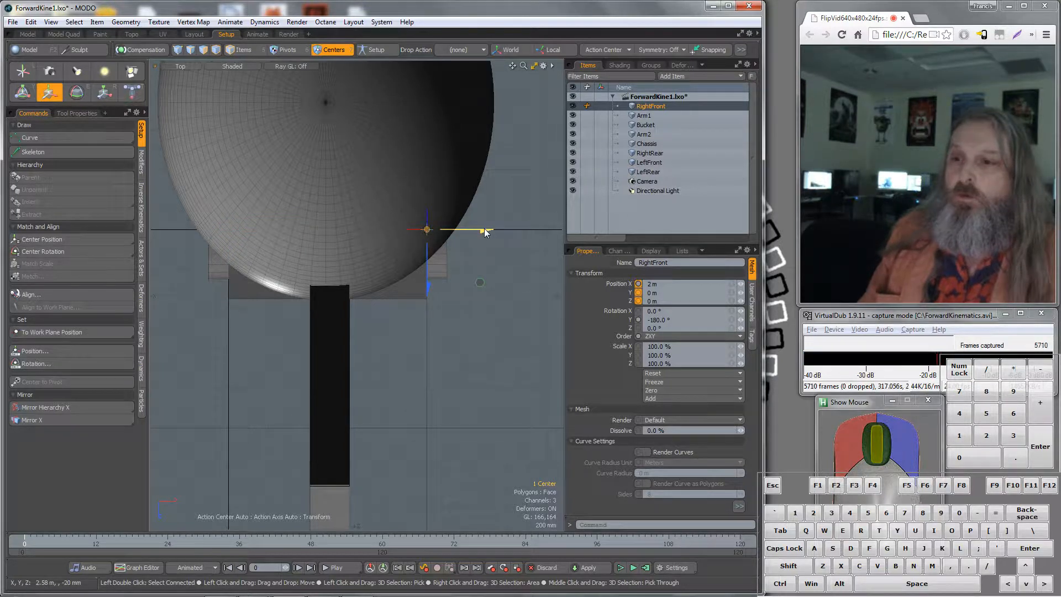
{"action": "left_click_drag", "start_coordinate": [484, 228], "coordinate": [356, 230]}
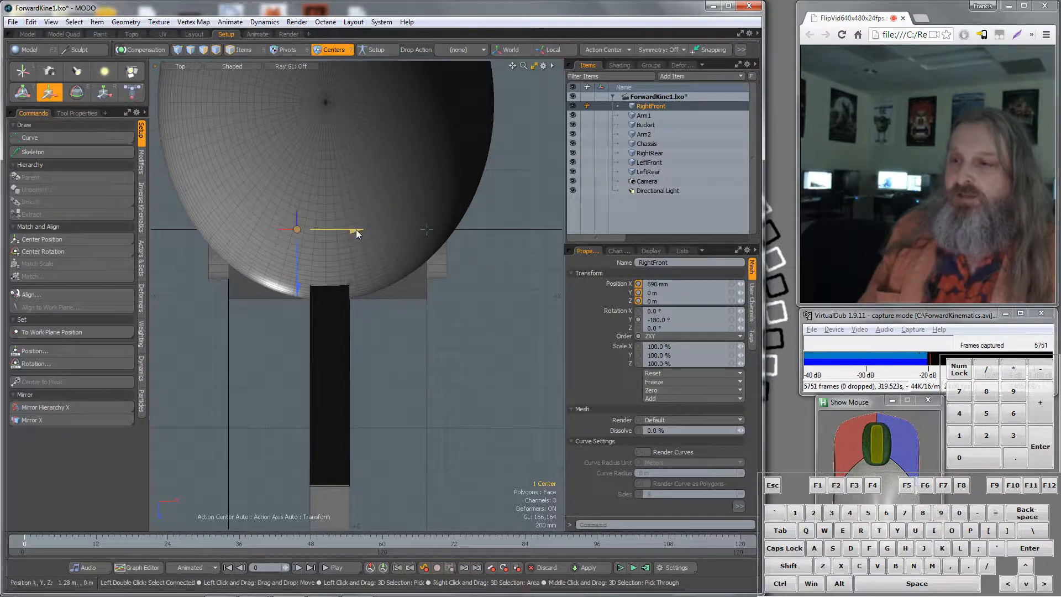
{"action": "left_click", "coordinate": [226, 66]}
{"action": "left_click", "coordinate": [221, 65]}
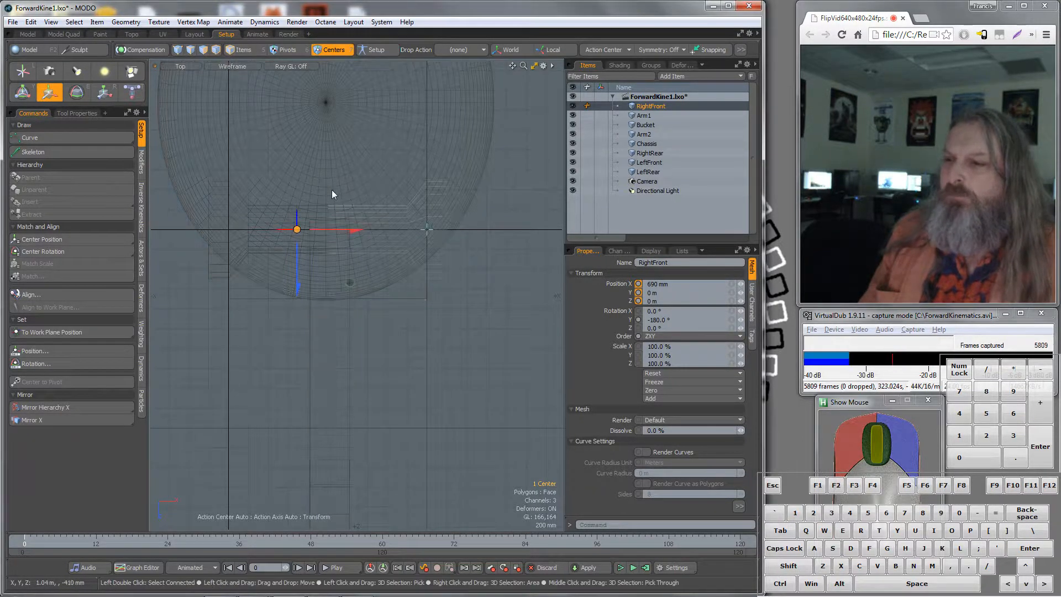
{"action": "left_click_drag", "start_coordinate": [353, 230], "coordinate": [370, 230]}
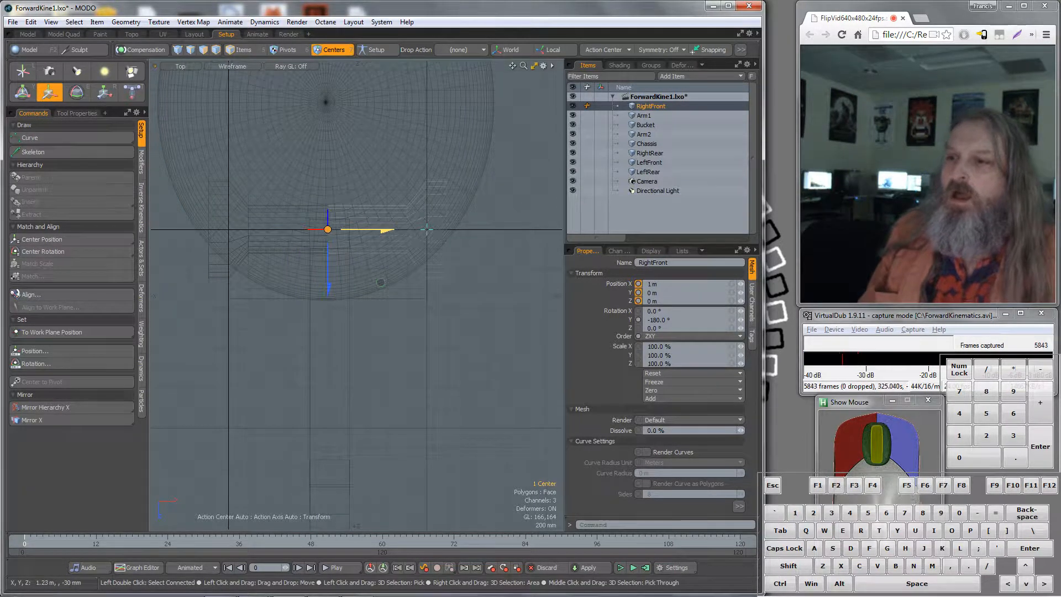
Examine the RightFront wheel's center from the front, top and right to check its alignment with the wheel axis
{"action": "key", "text": "KP_2"}
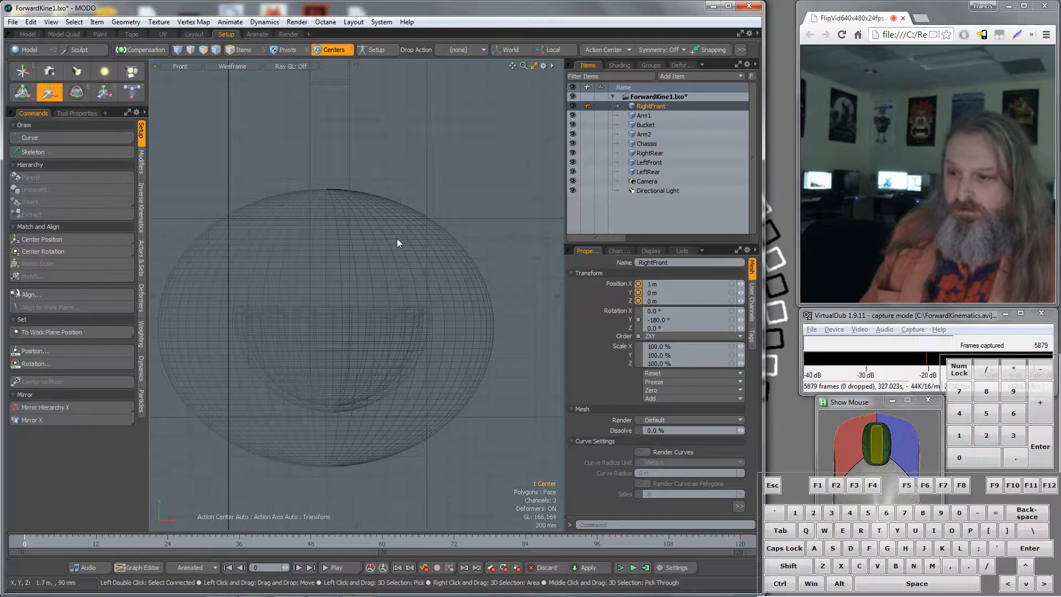
{"action": "key", "text": "KP_1"}
{"action": "key", "text": "KP_2"}
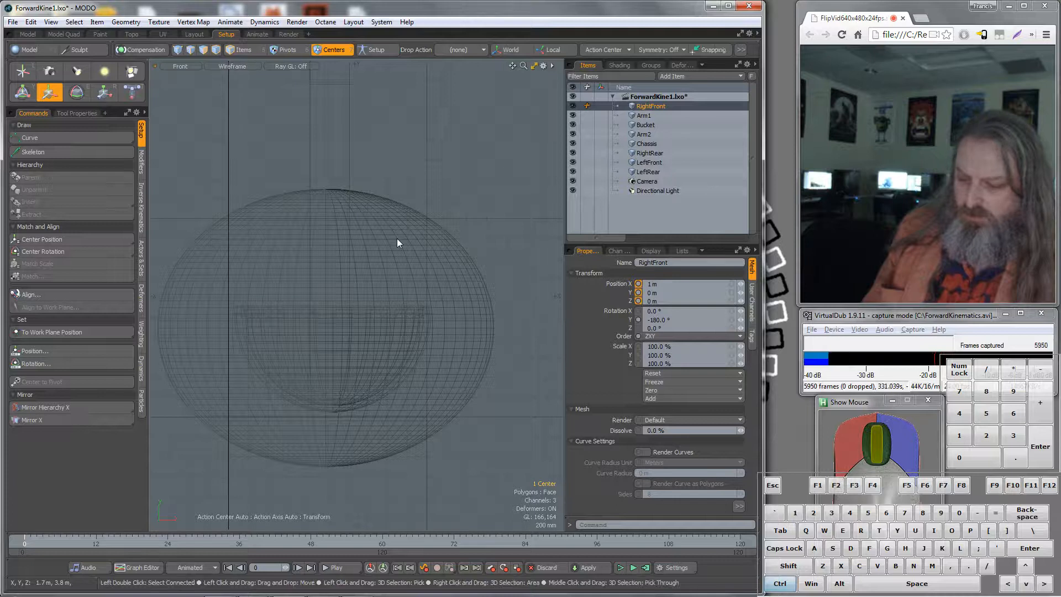
{"action": "key", "text": "a"}
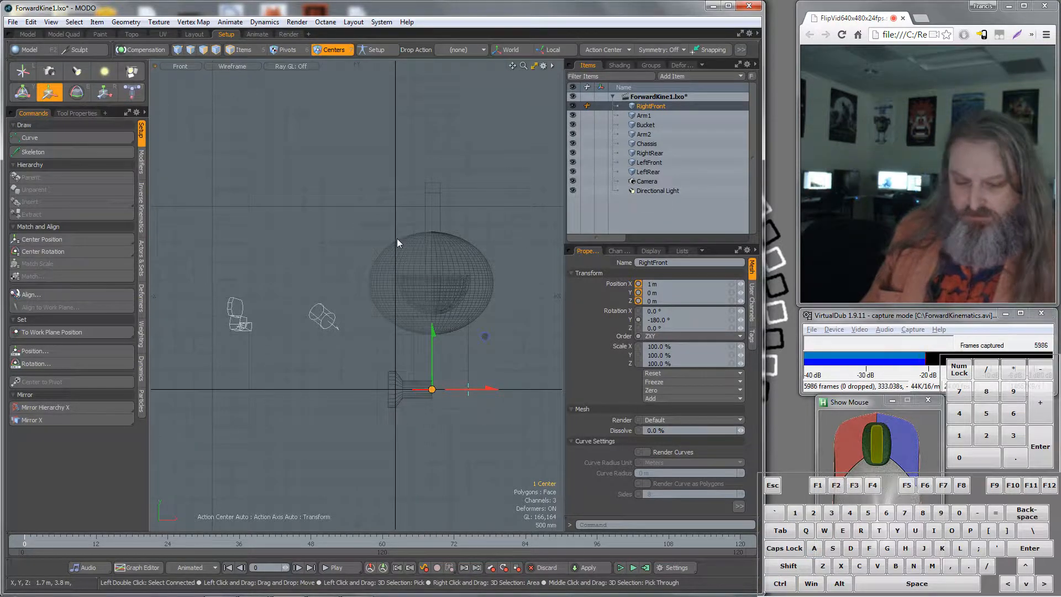
{"action": "key", "text": "KP_1"}
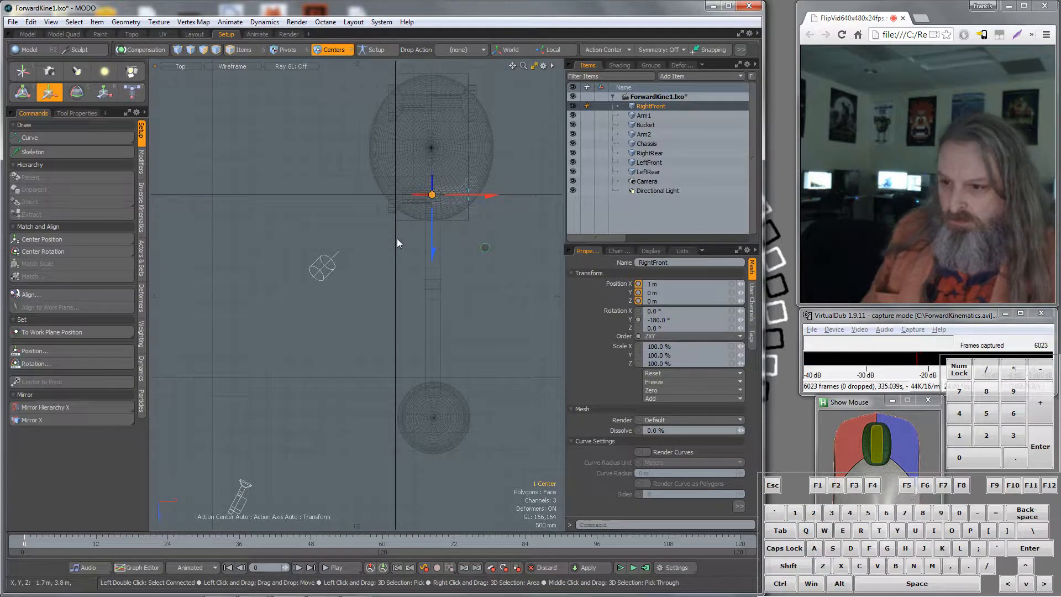
{"action": "key", "text": "KP_2"}
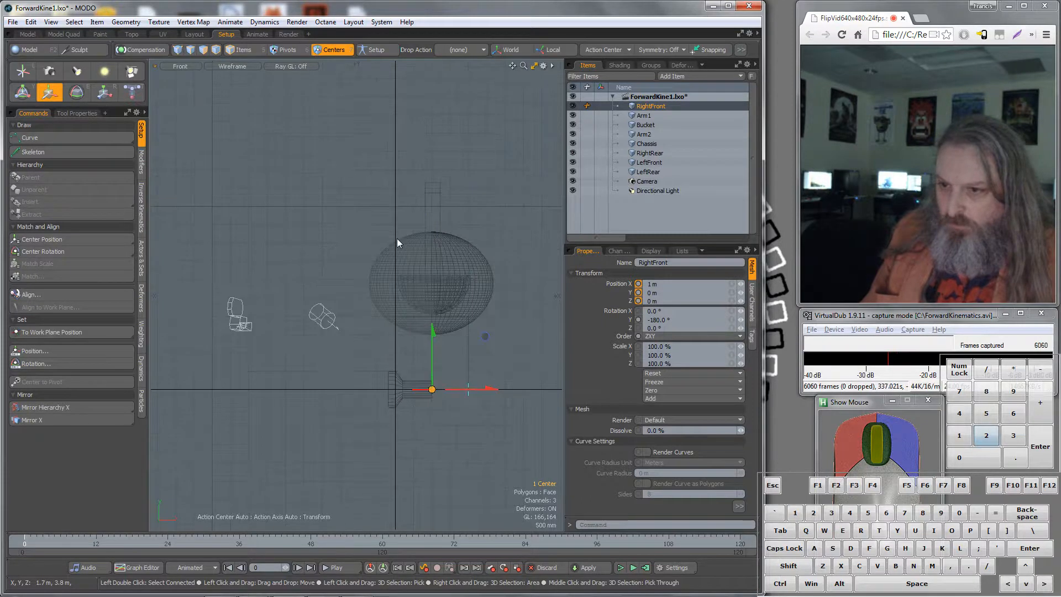
{"action": "key", "text": "KP_3"}
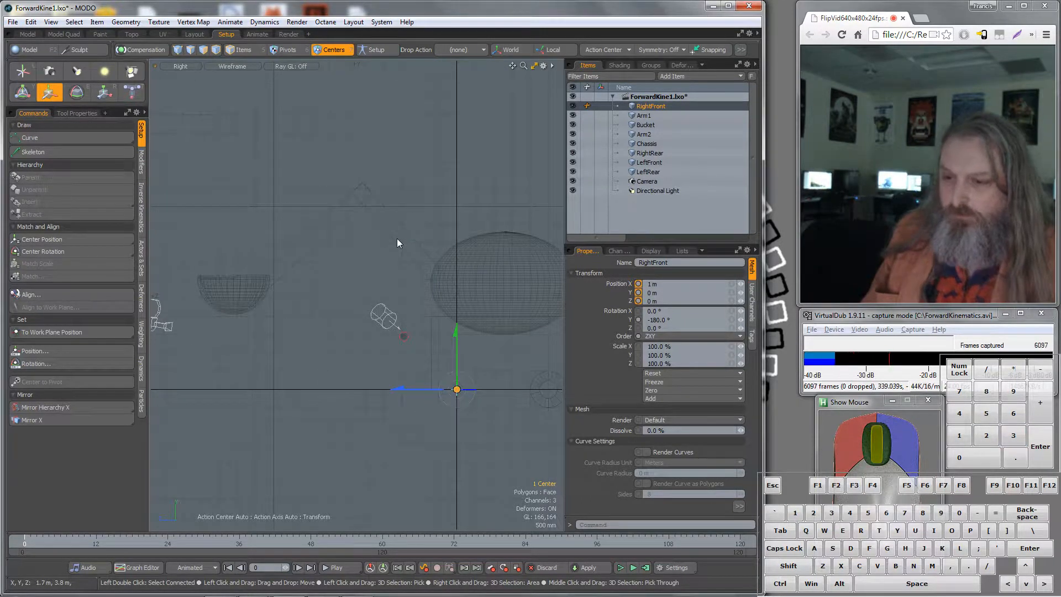
{"action": "scroll", "coordinate": [455, 387], "scroll_direction": "up", "scroll_amount": 5}
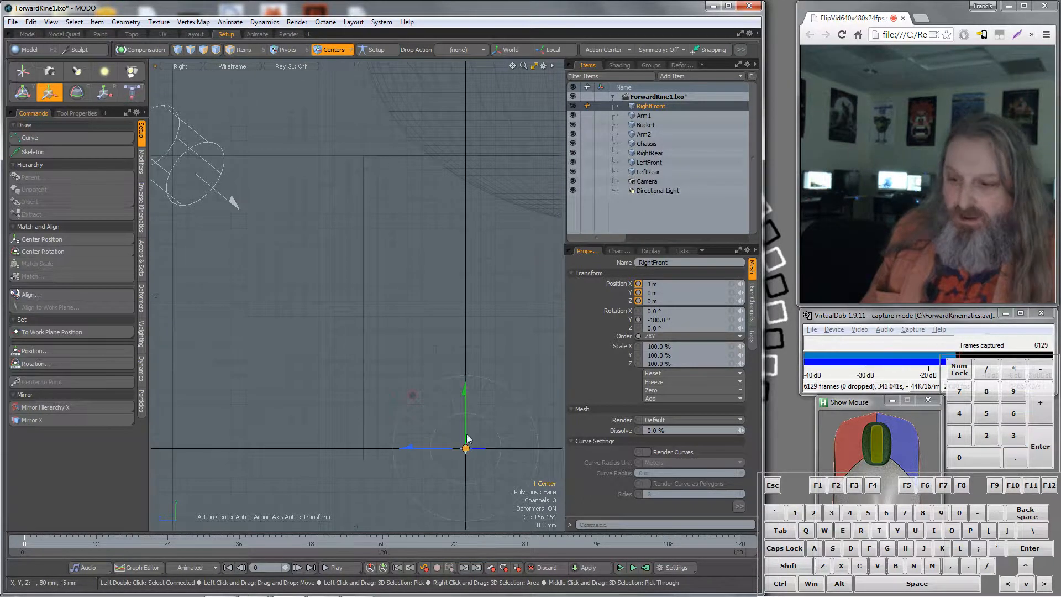
{"action": "left_click_drag", "start_coordinate": [467, 439], "coordinate": [441, 283], "text": "alt"}
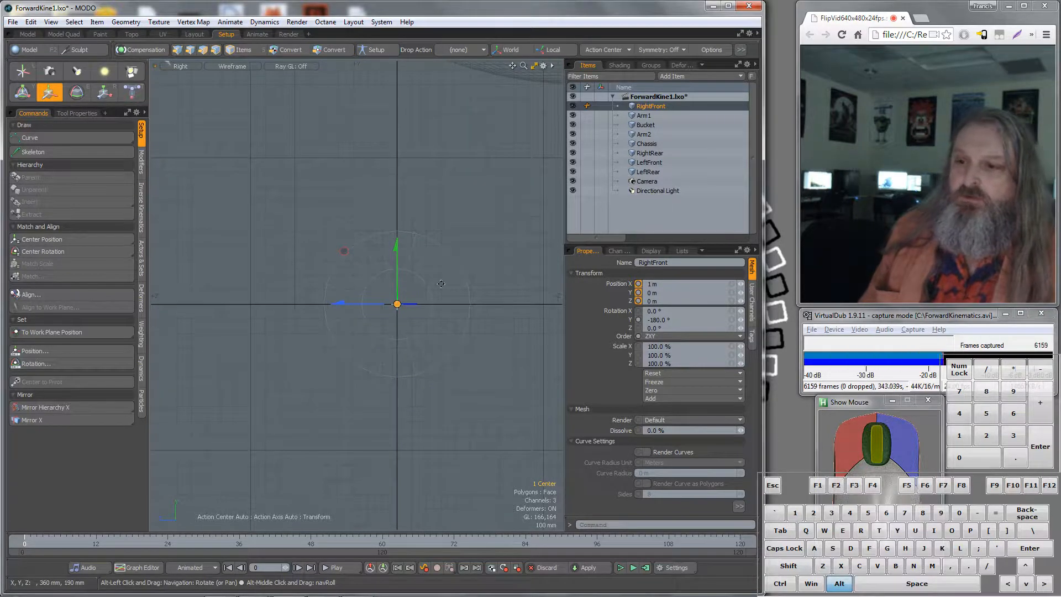
{"action": "scroll", "coordinate": [419, 315], "scroll_direction": "down", "scroll_amount": 5}
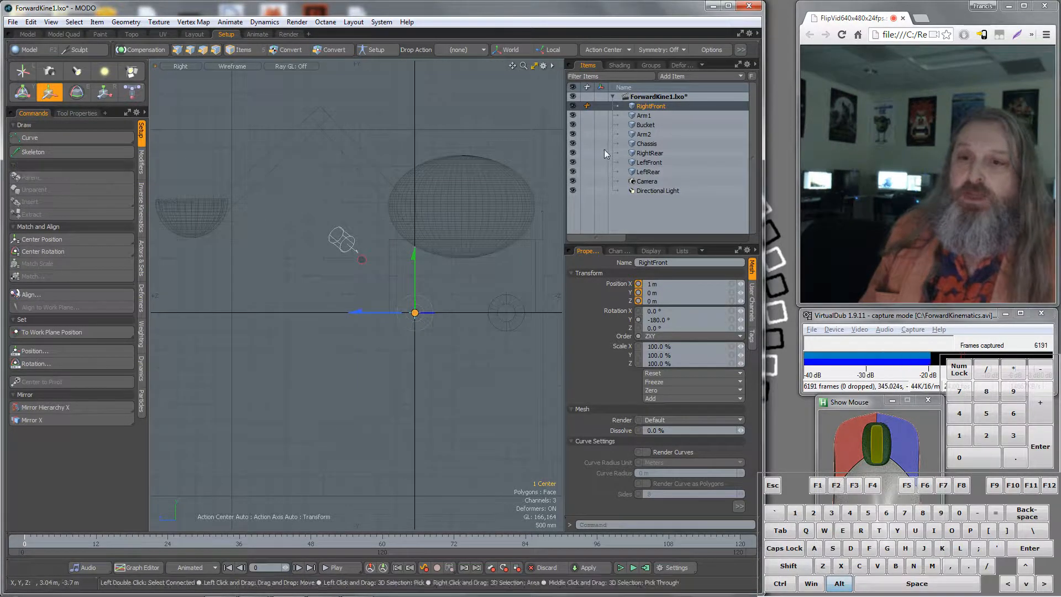
In the front view, move the LeftFront wheel's center along X to 960 mm, at the inner end of its axle
{"action": "left_click", "coordinate": [651, 162]}
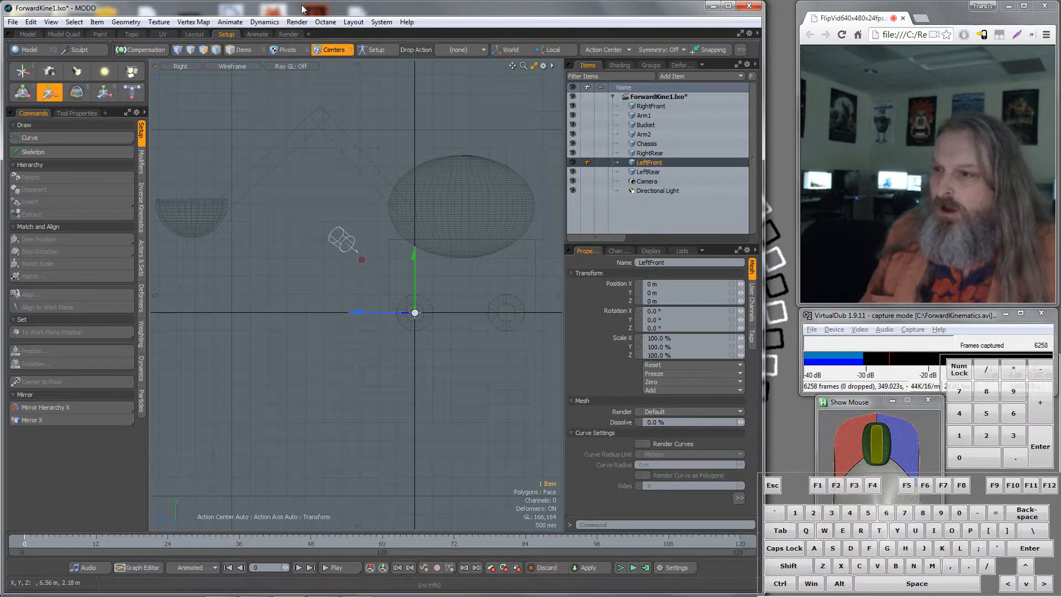
{"action": "scroll", "coordinate": [420, 238], "scroll_direction": "down", "scroll_amount": 2}
{"action": "scroll", "coordinate": [458, 273], "scroll_direction": "up", "scroll_amount": 2}
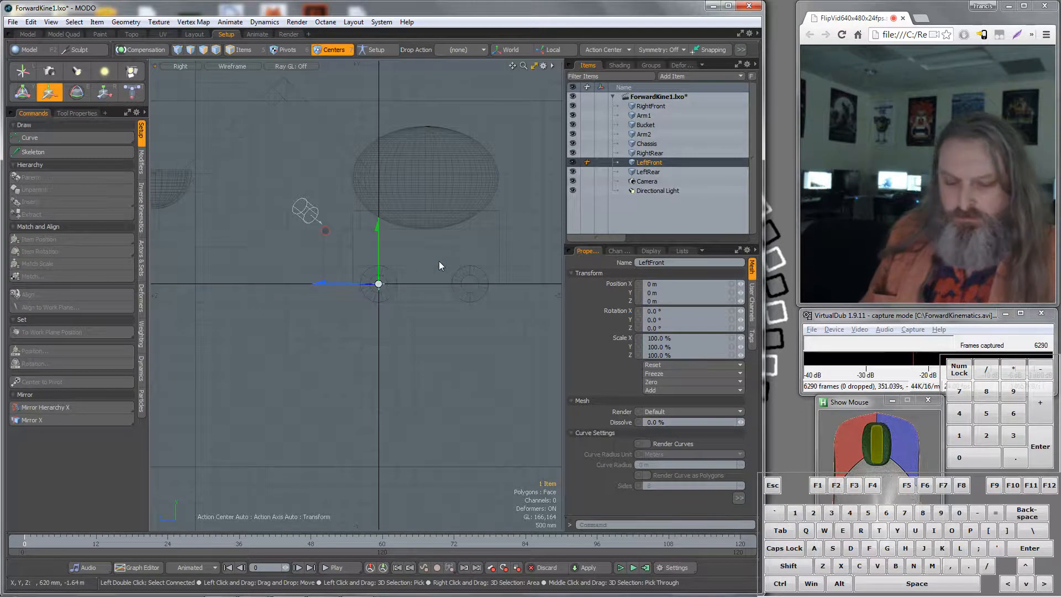
{"action": "key", "text": "KP_2"}
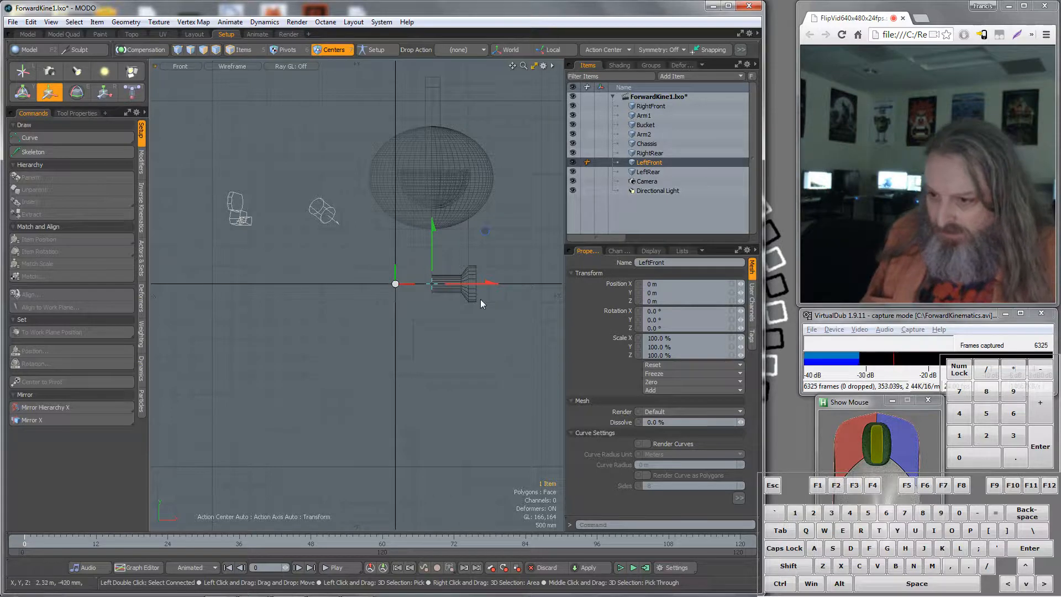
{"action": "left_click_drag", "start_coordinate": [495, 291], "coordinate": [505, 291]}
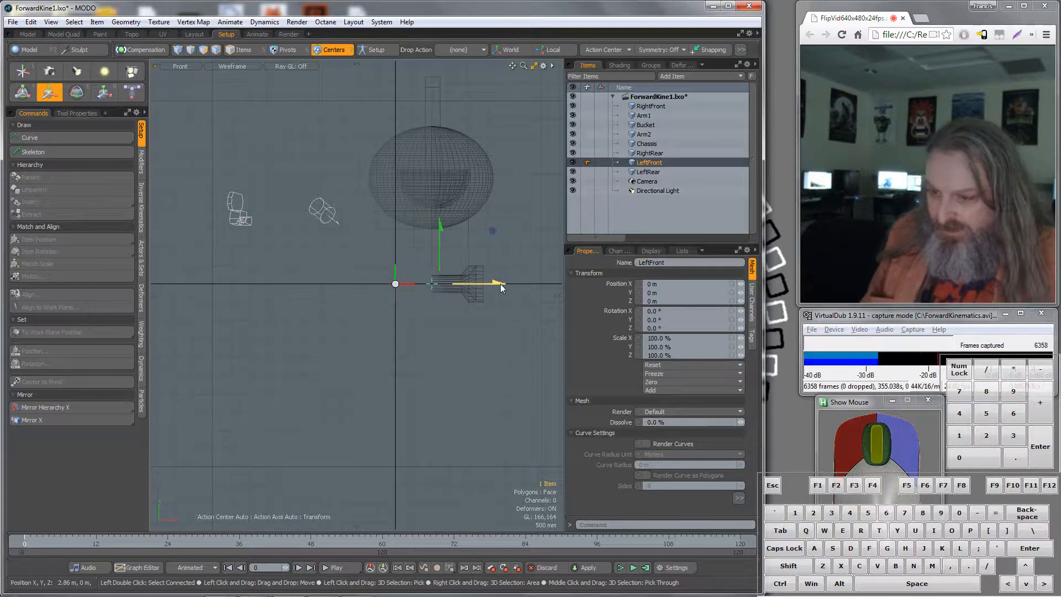
{"action": "key", "text": "ctrl+z"}
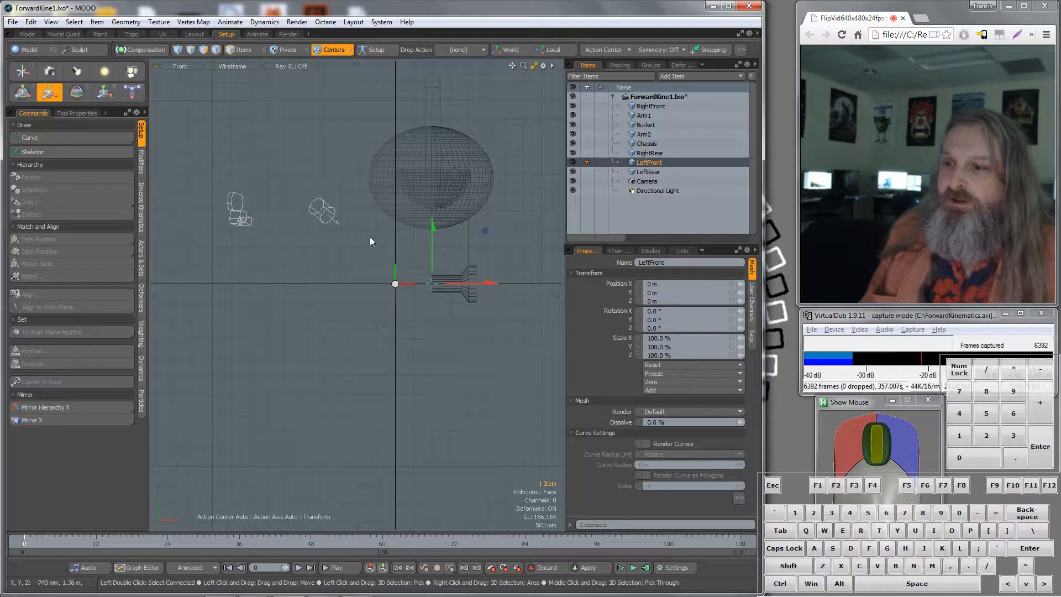
{"action": "left_click", "coordinate": [396, 284]}
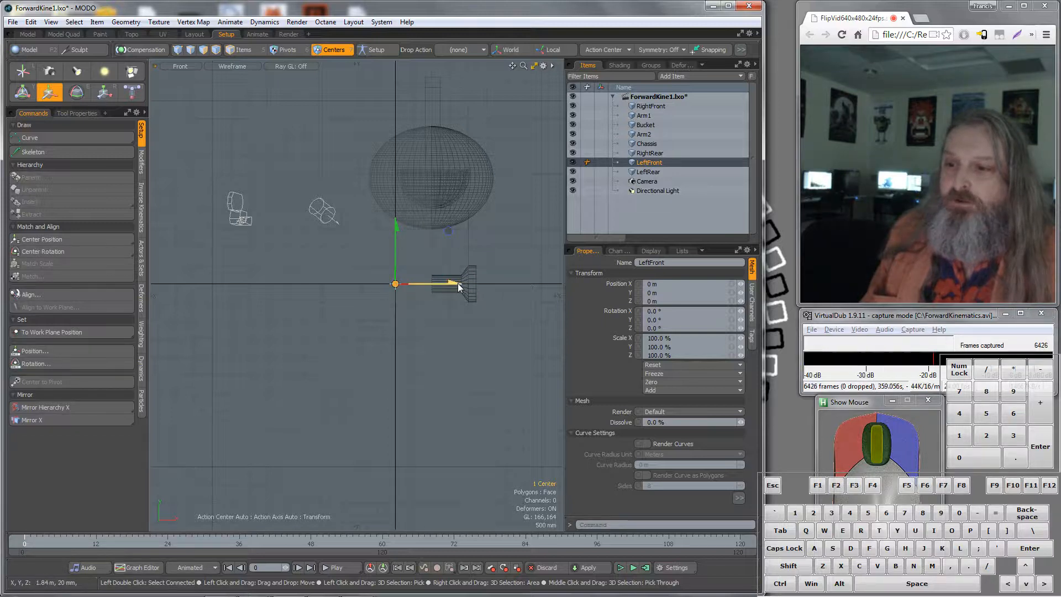
{"action": "left_click_drag", "start_coordinate": [458, 283], "coordinate": [484, 283]}
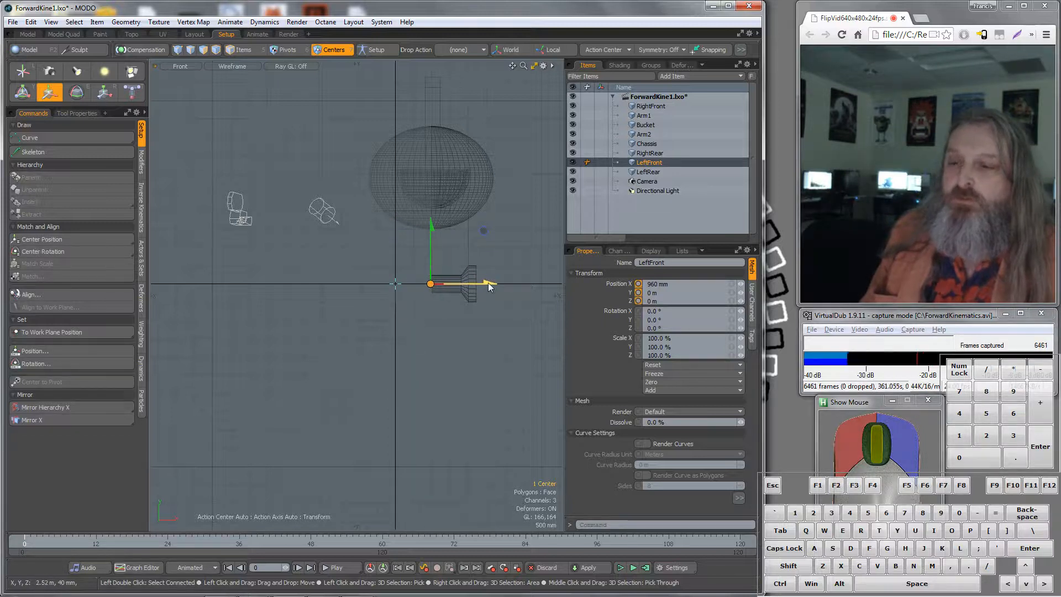
Compare the center positions of the RightFront and LeftFront wheels from the back and right views
{"action": "left_click", "coordinate": [653, 107]}
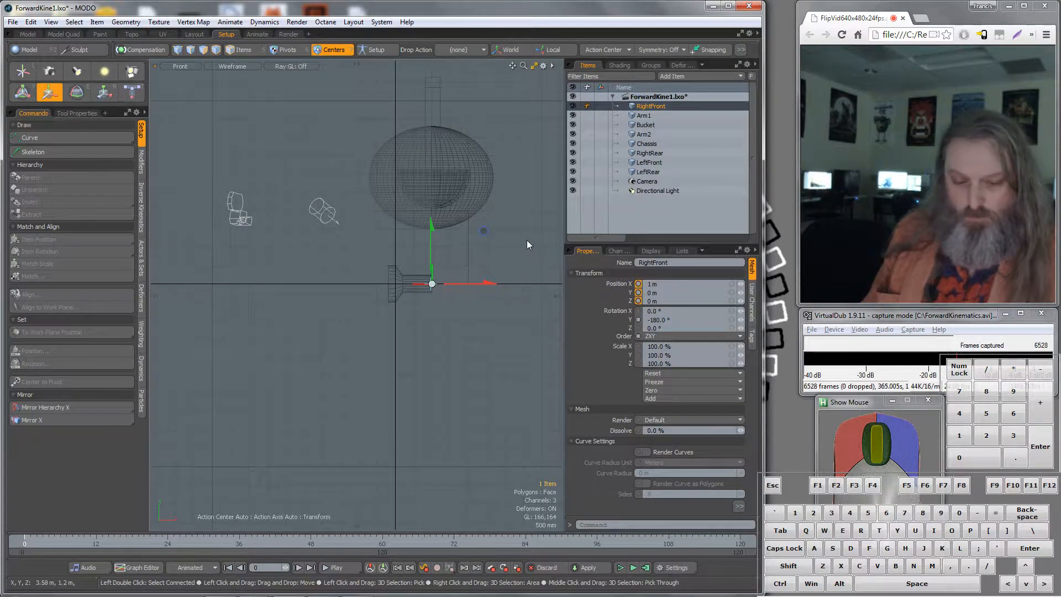
{"action": "key", "text": "KP_2"}
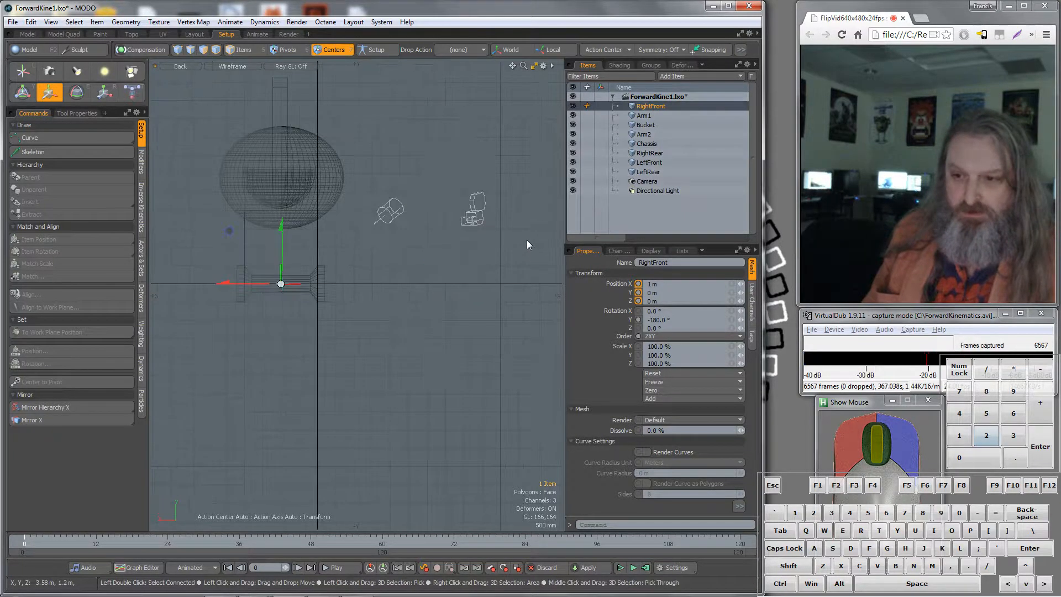
{"action": "key", "text": "KP_3"}
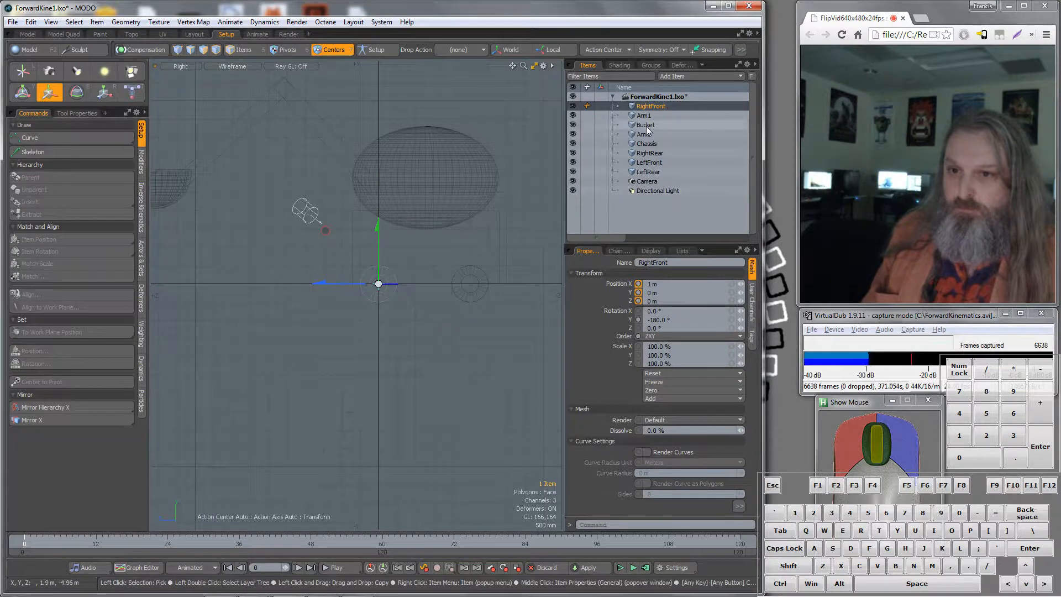
{"action": "left_click", "coordinate": [653, 163]}
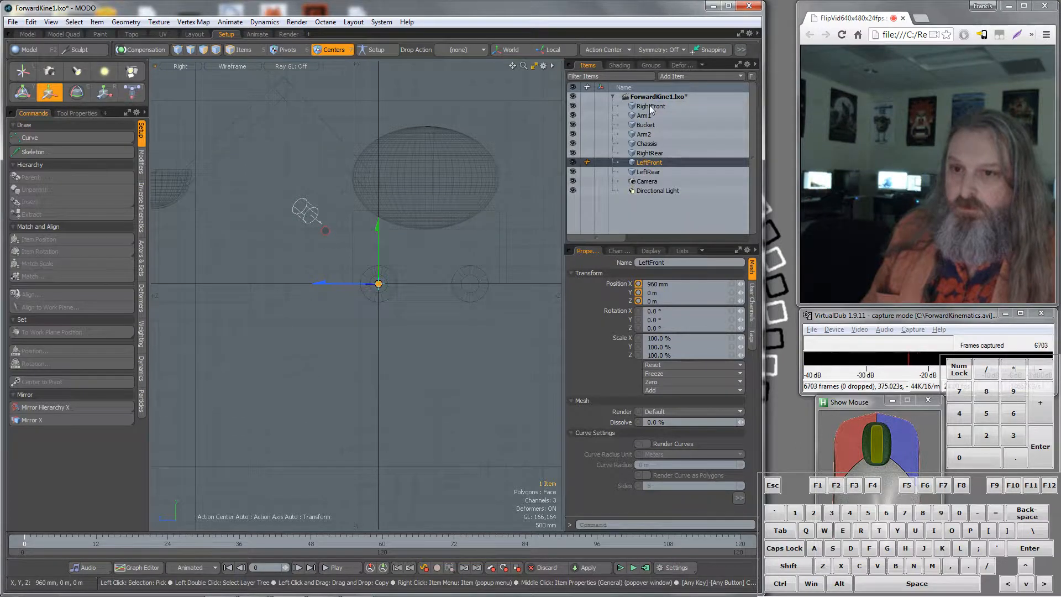
Select the RightRear wheel and try to move its center along Z in the right view, undoing the move
{"action": "left_click", "coordinate": [646, 152]}
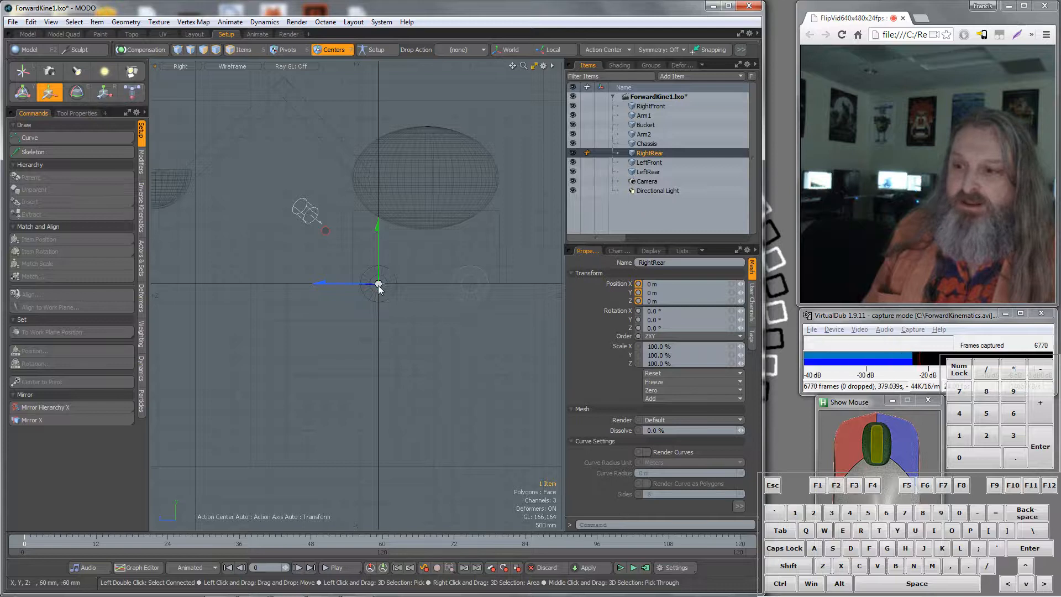
{"action": "scroll", "coordinate": [381, 279], "scroll_direction": "up", "scroll_amount": 3}
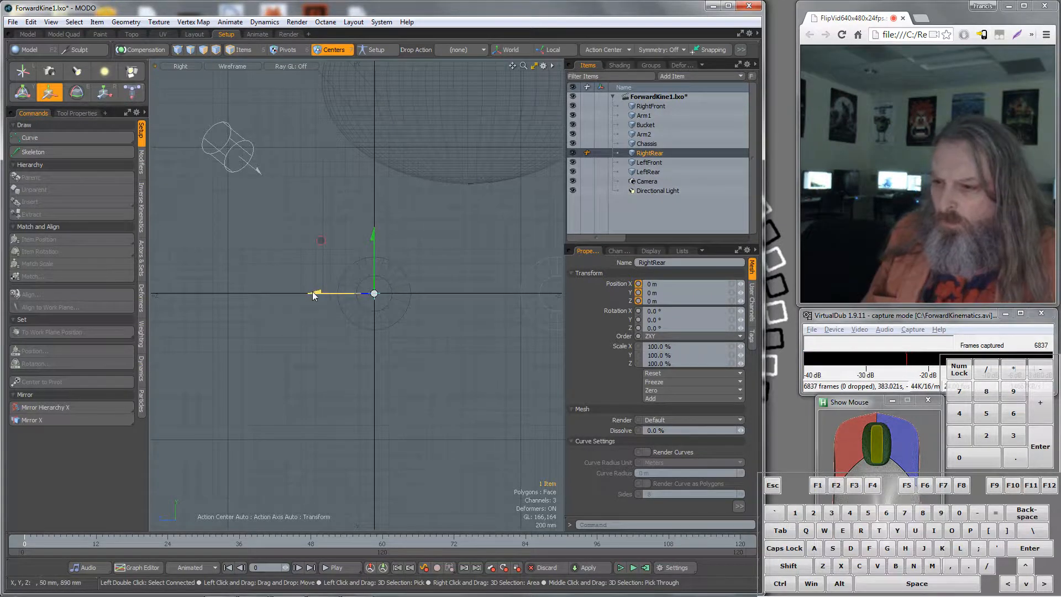
{"action": "left_click_drag", "start_coordinate": [314, 293], "coordinate": [337, 293]}
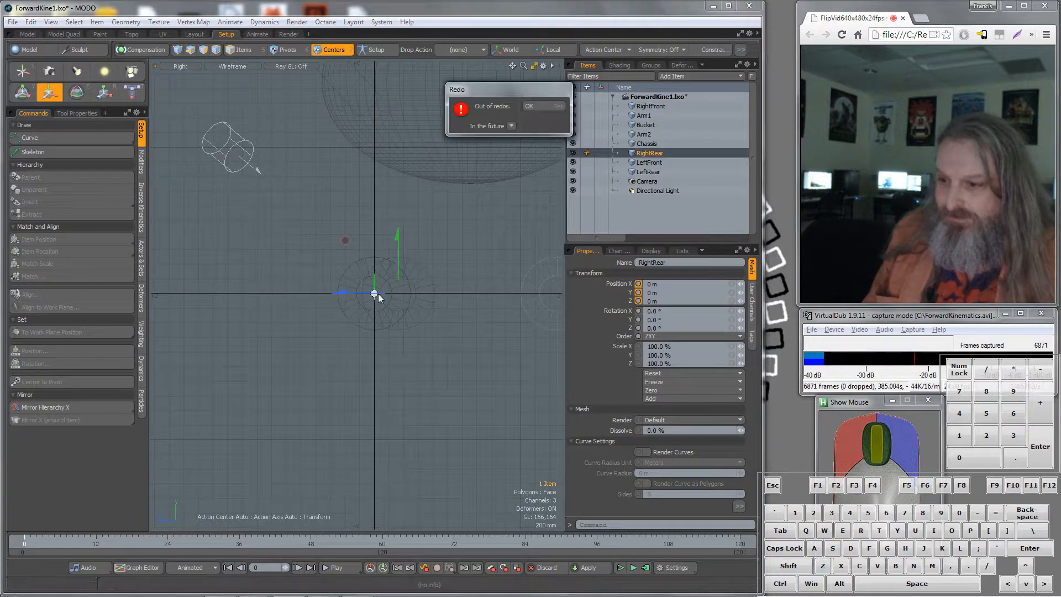
{"action": "left_click", "coordinate": [545, 107]}
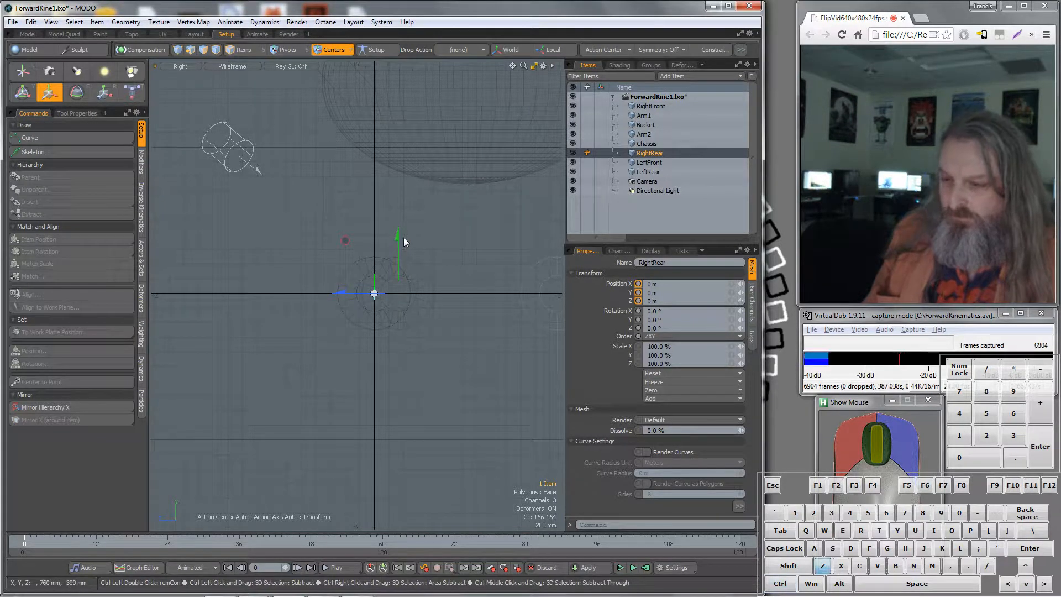
{"action": "key", "text": "ctrl+z"}
{"action": "scroll", "coordinate": [376, 291], "scroll_direction": "up", "scroll_amount": 3}
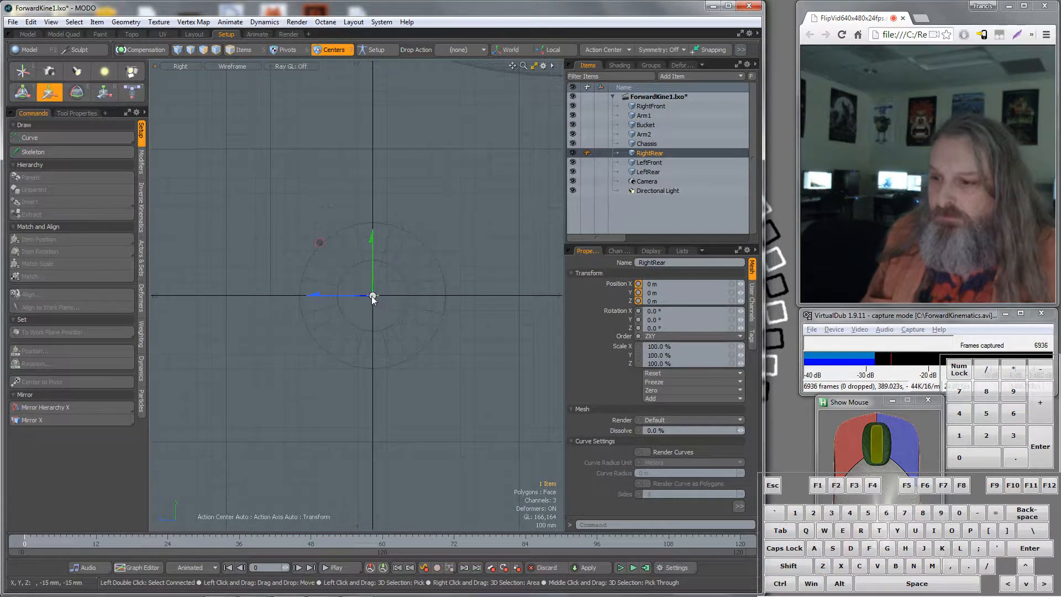
In the perspective view, select the RightRear wheel's center and move it along Z to about -2.56 m and along X to 810 mm
{"action": "left_click", "coordinate": [375, 296]}
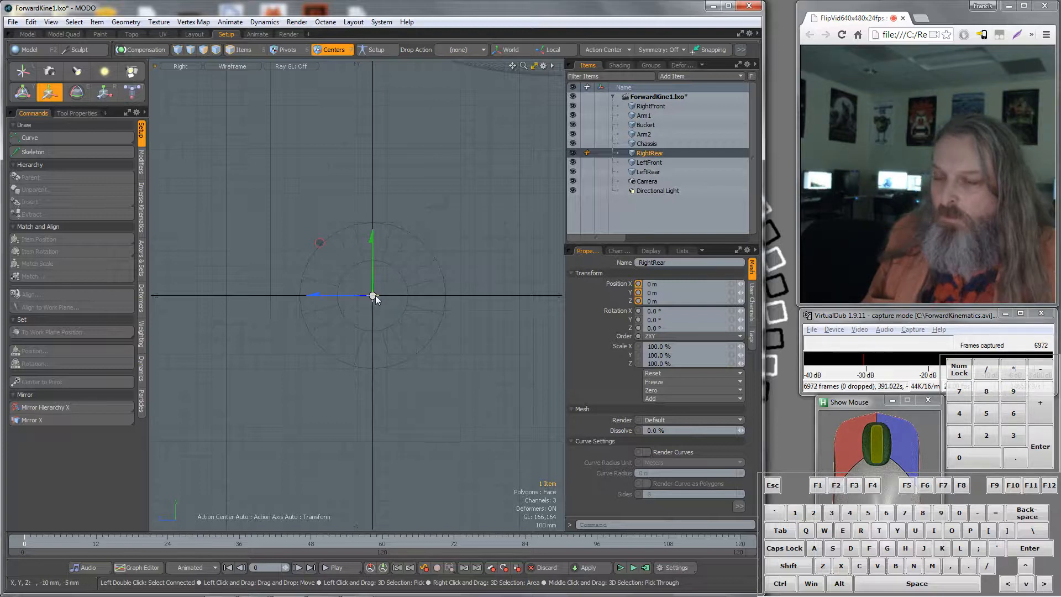
{"action": "key", "text": "KP_Decimal"}
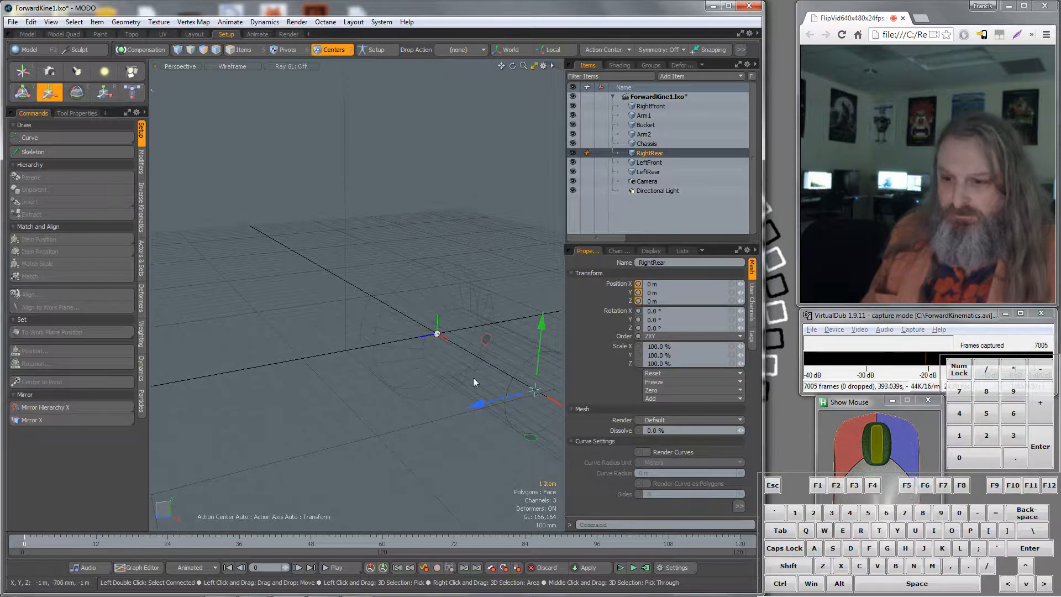
{"action": "left_click_drag", "start_coordinate": [477, 384], "coordinate": [417, 378], "text": "alt"}
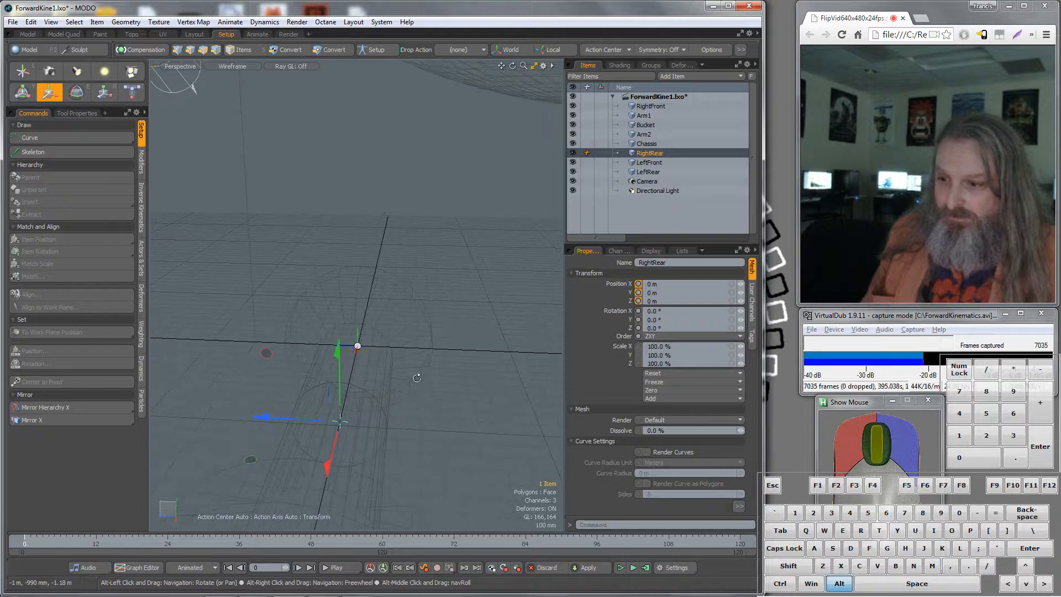
{"action": "left_click", "coordinate": [357, 346]}
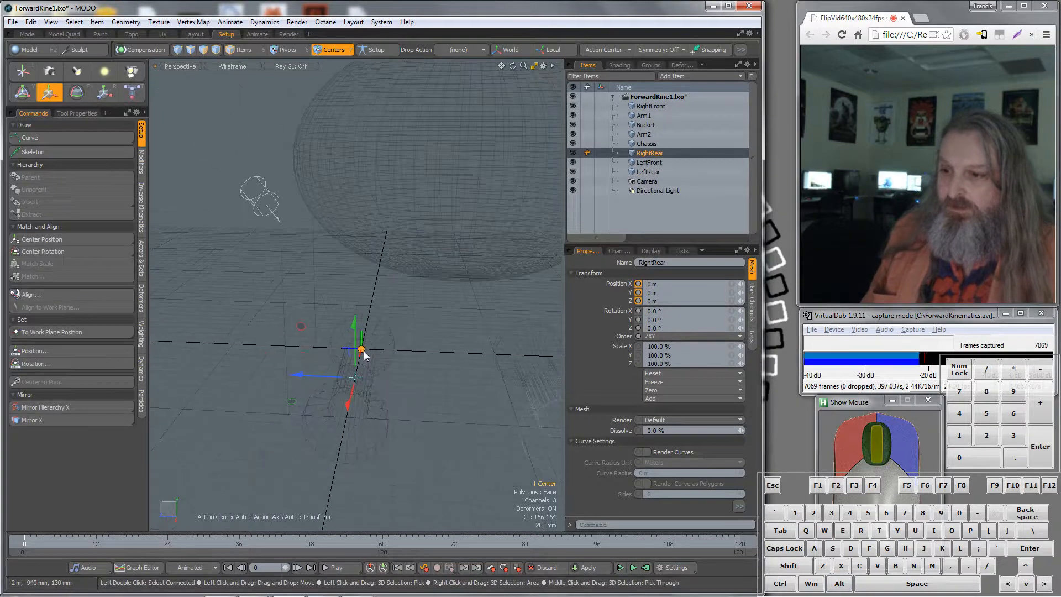
{"action": "left_click_drag", "start_coordinate": [302, 378], "coordinate": [490, 383]}
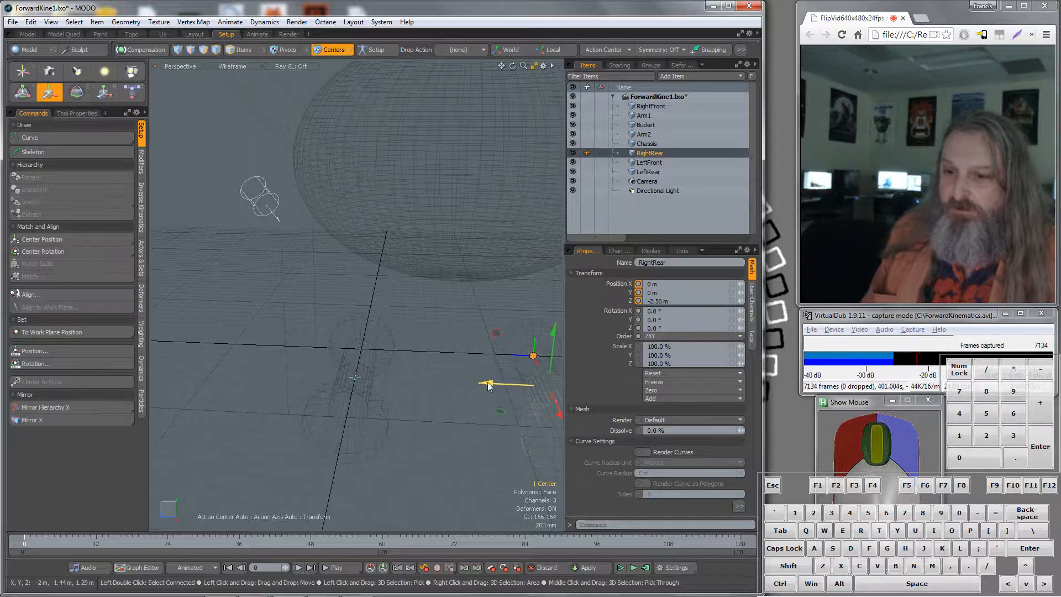
{"action": "left_click_drag", "start_coordinate": [555, 406], "coordinate": [567, 432]}
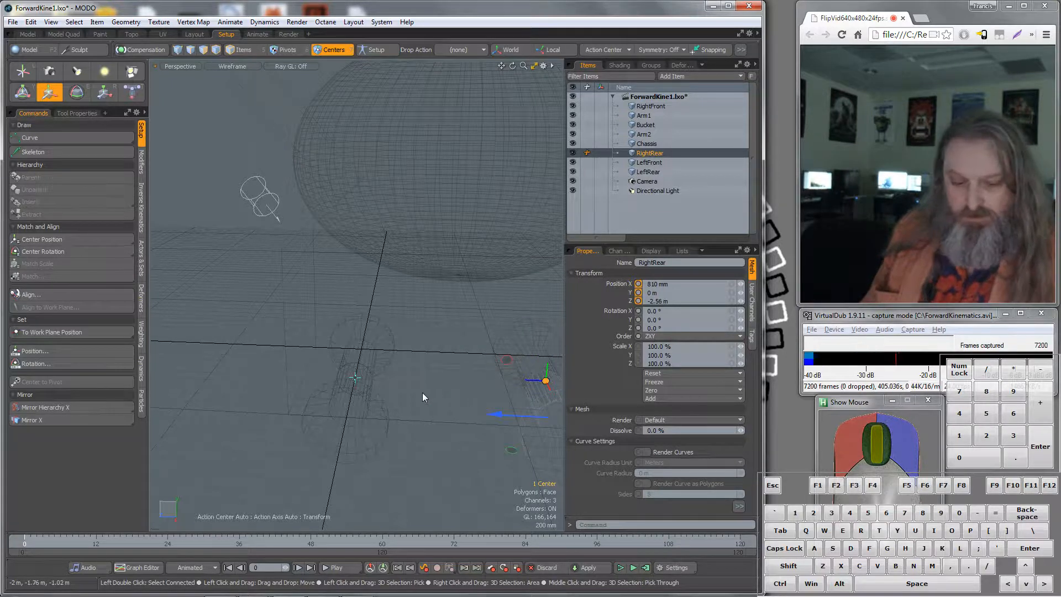
In the right view, fine-tune the RightRear wheel's center along Z to -2.52 m
{"action": "key", "text": "KP_2"}
{"action": "key", "text": "KP_3"}
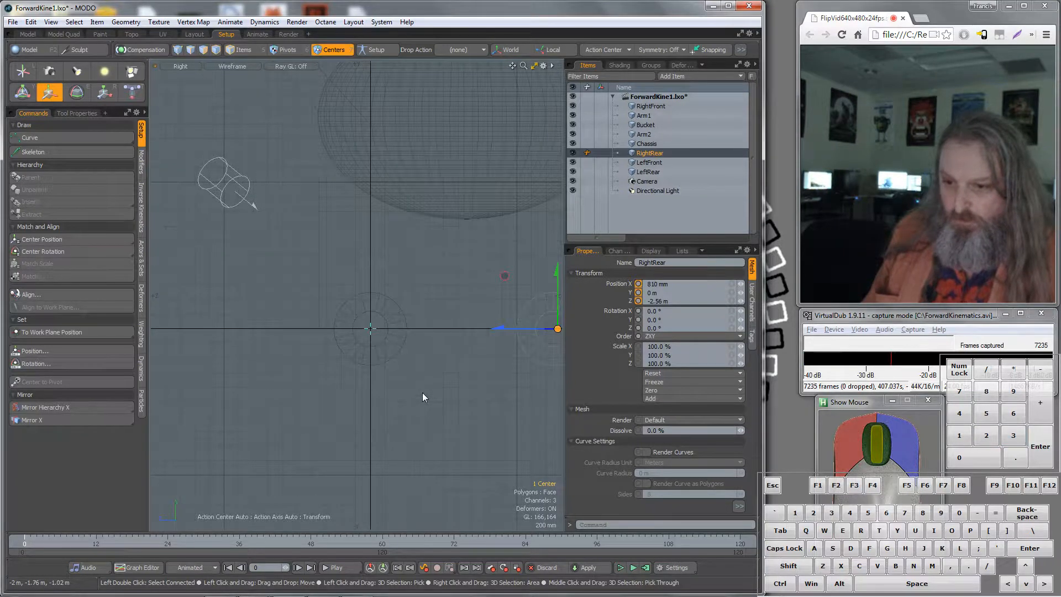
{"action": "scroll", "coordinate": [501, 336], "scroll_direction": "down", "scroll_amount": 3}
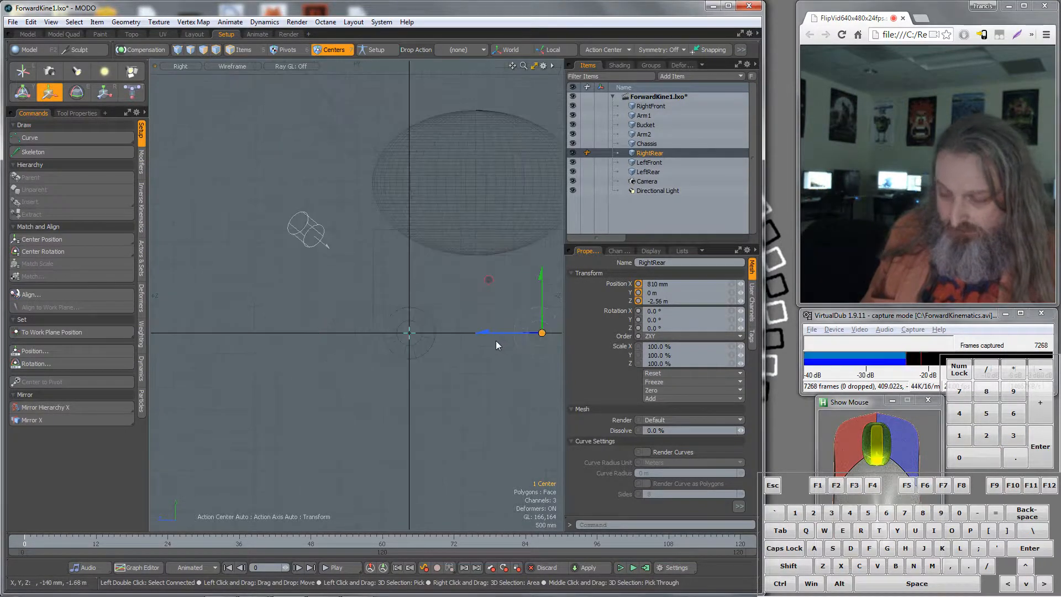
{"action": "key", "text": "alt"}
{"action": "left_click_drag", "start_coordinate": [447, 325], "coordinate": [421, 331], "text": "alt"}
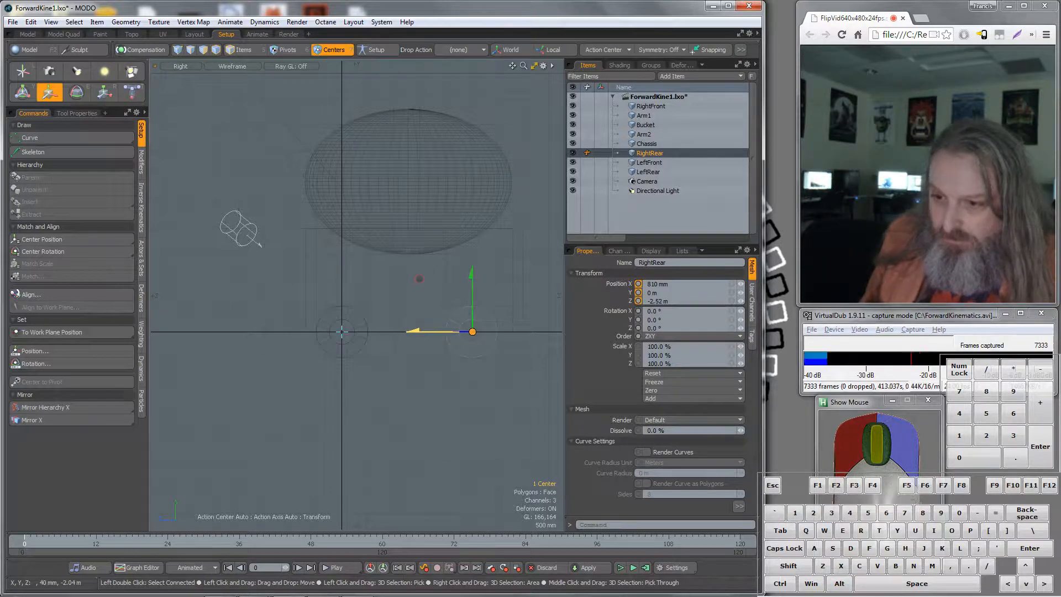
Select the LeftFront wheel and try to move its center along Z in the perspective view, undoing the move
{"action": "left_click", "coordinate": [646, 163]}
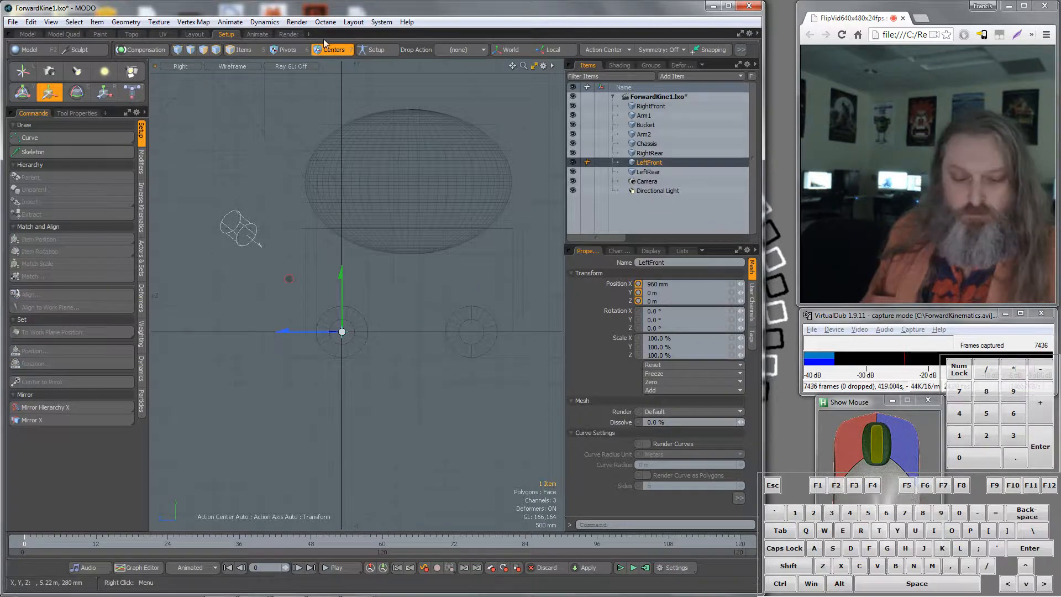
{"action": "key", "text": "KP_Decimal"}
{"action": "scroll", "coordinate": [396, 385], "scroll_direction": "up", "scroll_amount": 4}
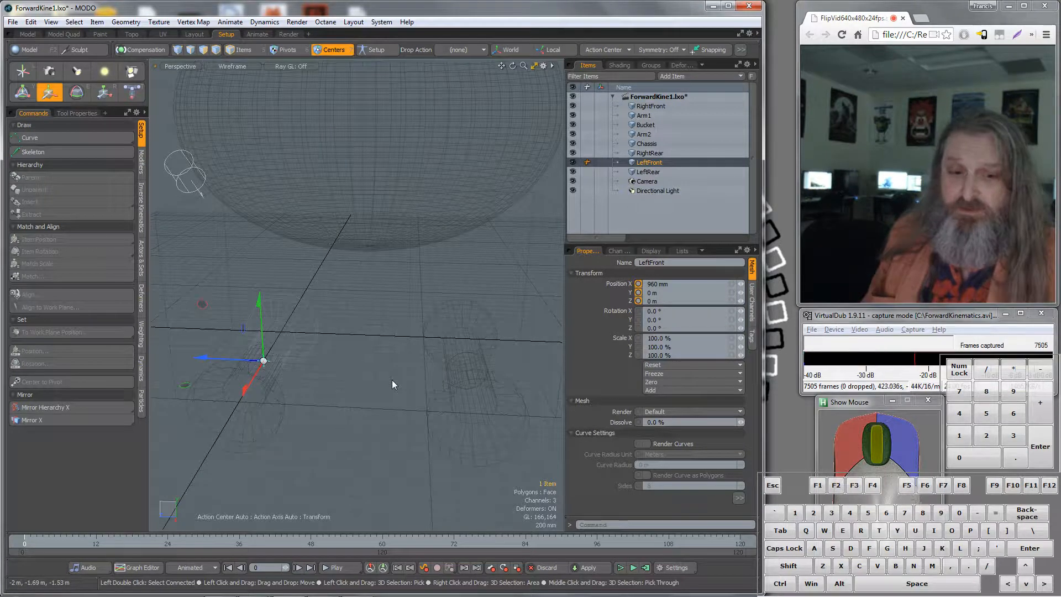
{"action": "left_click_drag", "start_coordinate": [264, 361], "coordinate": [263, 361]}
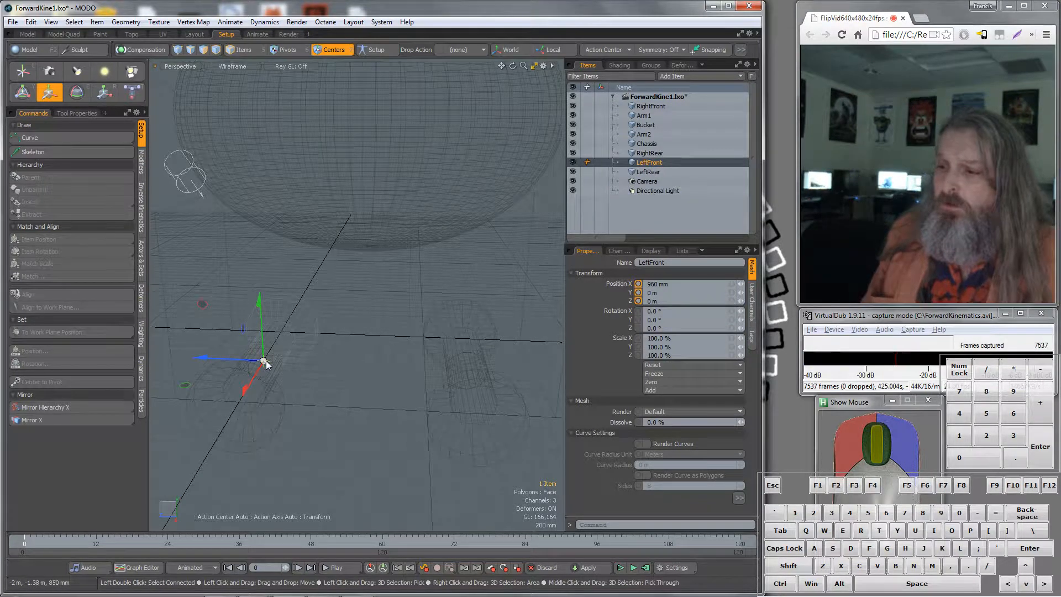
{"action": "scroll", "coordinate": [263, 360], "scroll_direction": "up", "scroll_amount": 2}
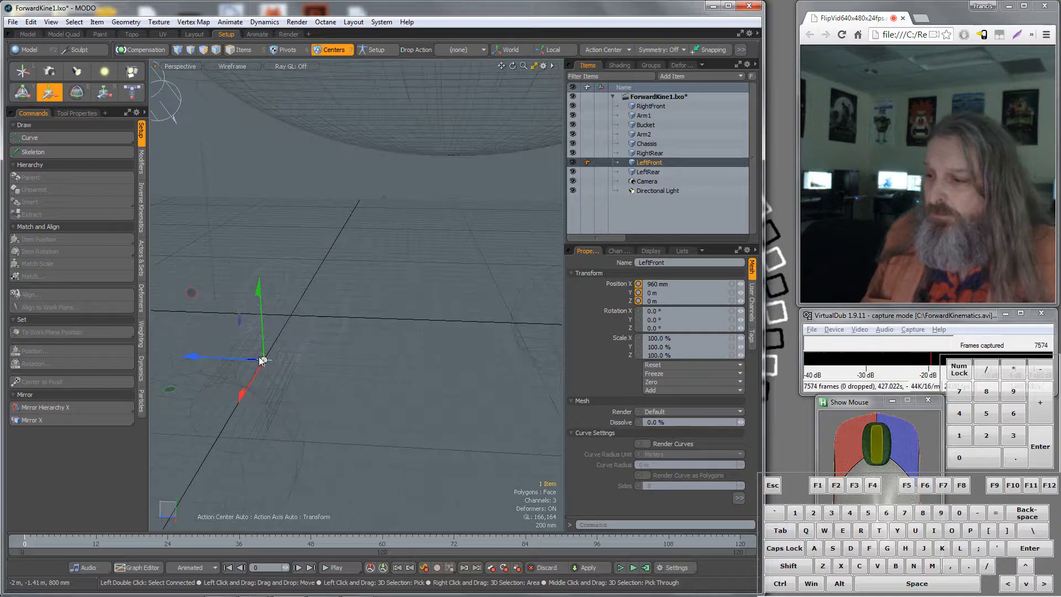
{"action": "left_click_drag", "start_coordinate": [195, 357], "coordinate": [470, 373]}
{"action": "scroll", "coordinate": [515, 376], "scroll_direction": "down", "scroll_amount": 2}
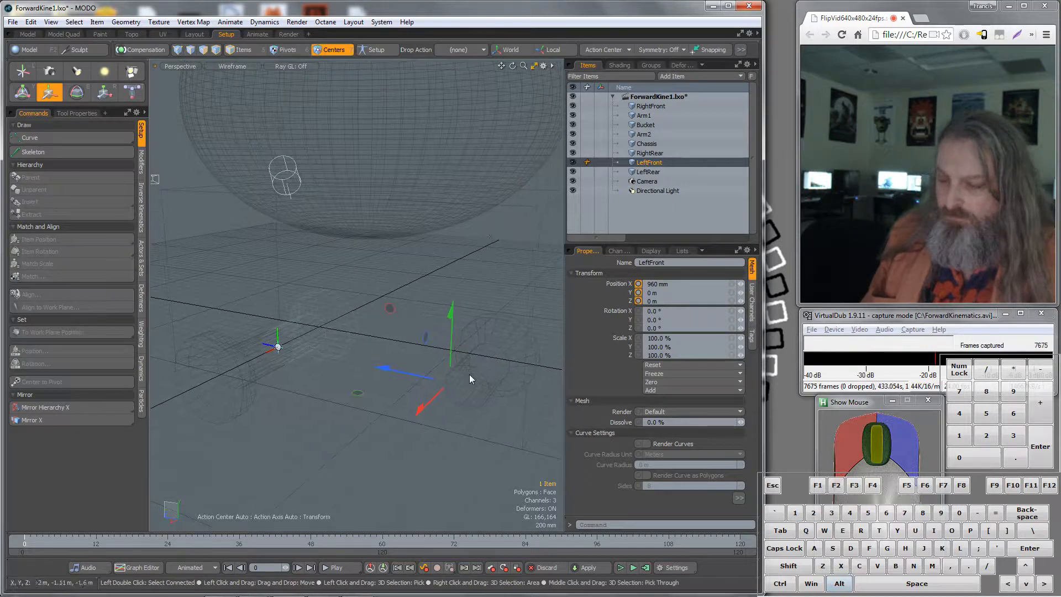
{"action": "key", "text": "ctrl+z"}
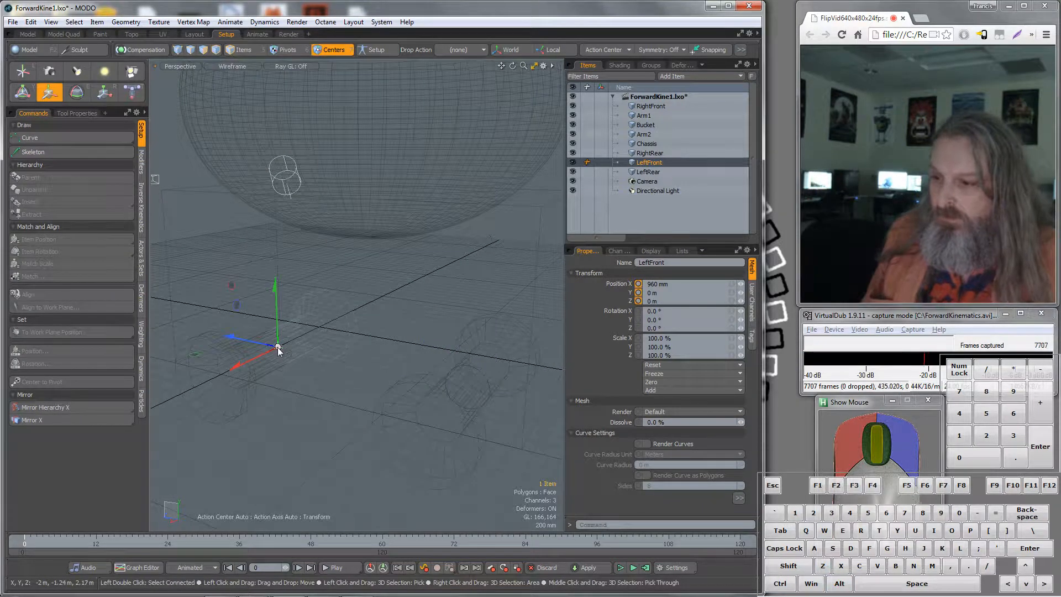
Restart the Move tool on the LeftFront wheel, try a short move along Z and undo it
{"action": "left_click", "coordinate": [278, 348]}
{"action": "key", "text": "ctrl+z"}
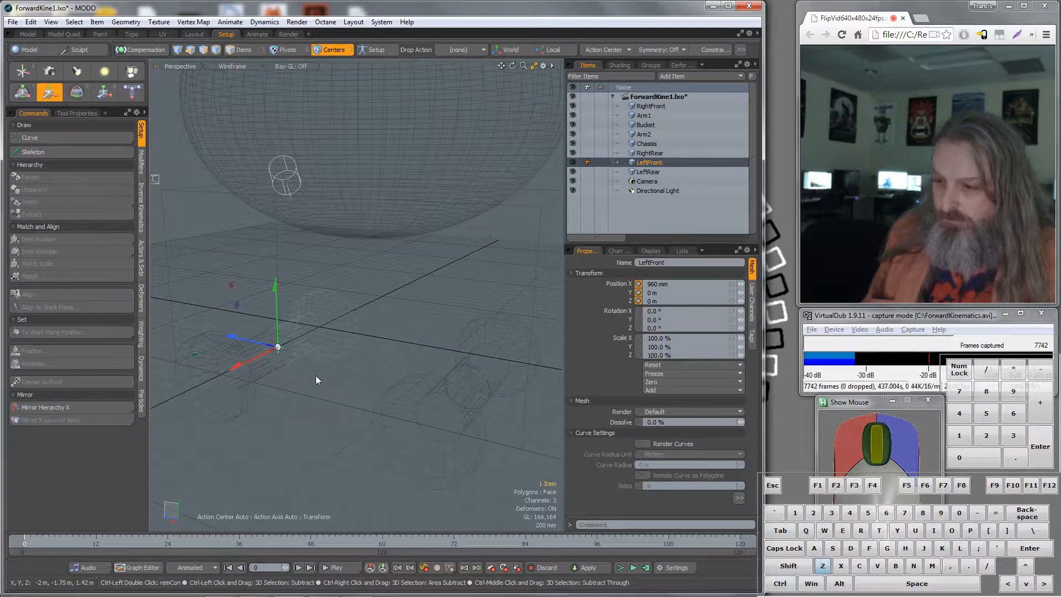
{"action": "key", "text": "Escape"}
{"action": "left_click", "coordinate": [277, 347]}
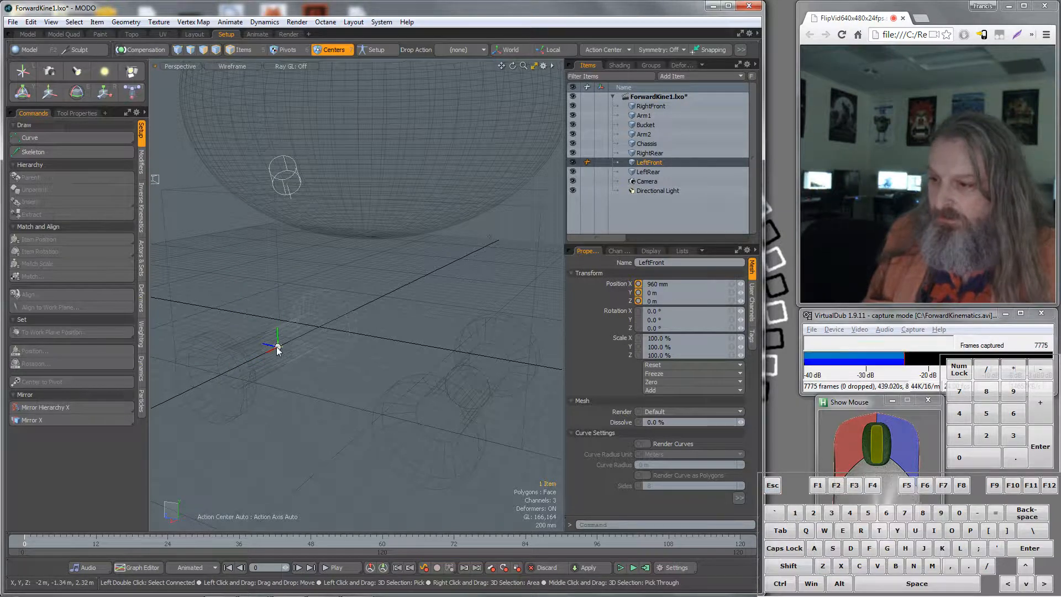
{"action": "key", "text": "w"}
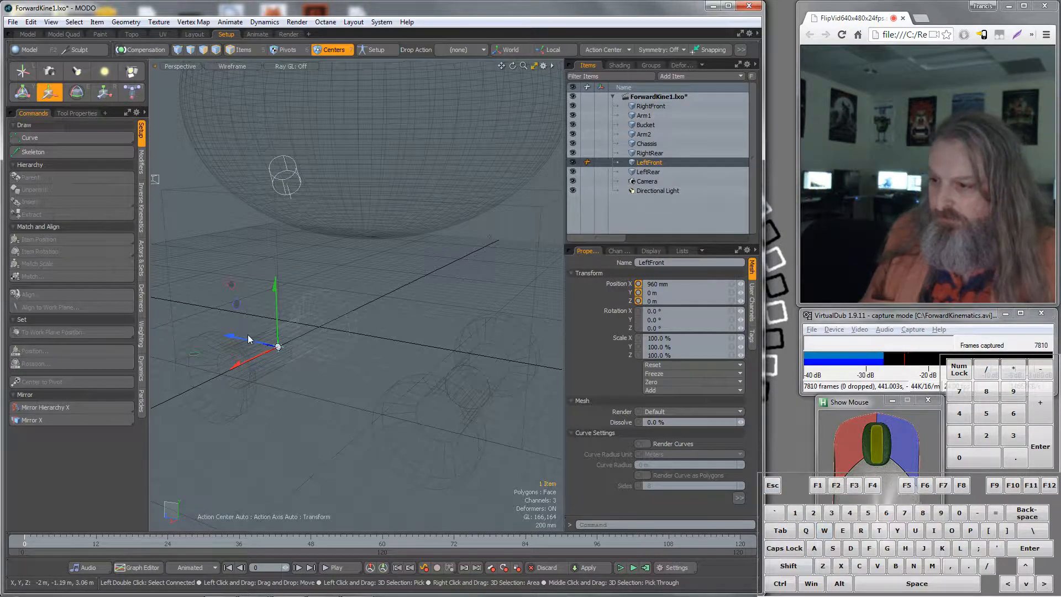
{"action": "left_click_drag", "start_coordinate": [247, 337], "coordinate": [260, 343]}
{"action": "key", "text": "ctrl+z"}
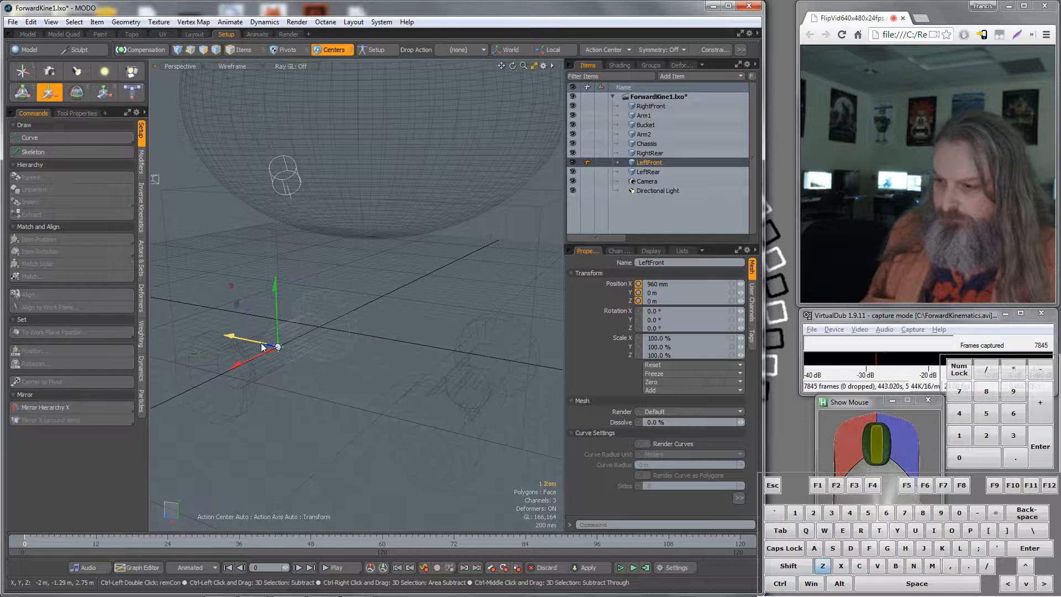
Select the LeftFront wheel's center in the perspective view and move it along Z to about -2.42 m
{"action": "scroll", "coordinate": [281, 347], "scroll_direction": "up", "scroll_amount": 6}
{"action": "scroll", "coordinate": [297, 351], "scroll_direction": "down", "scroll_amount": 4}
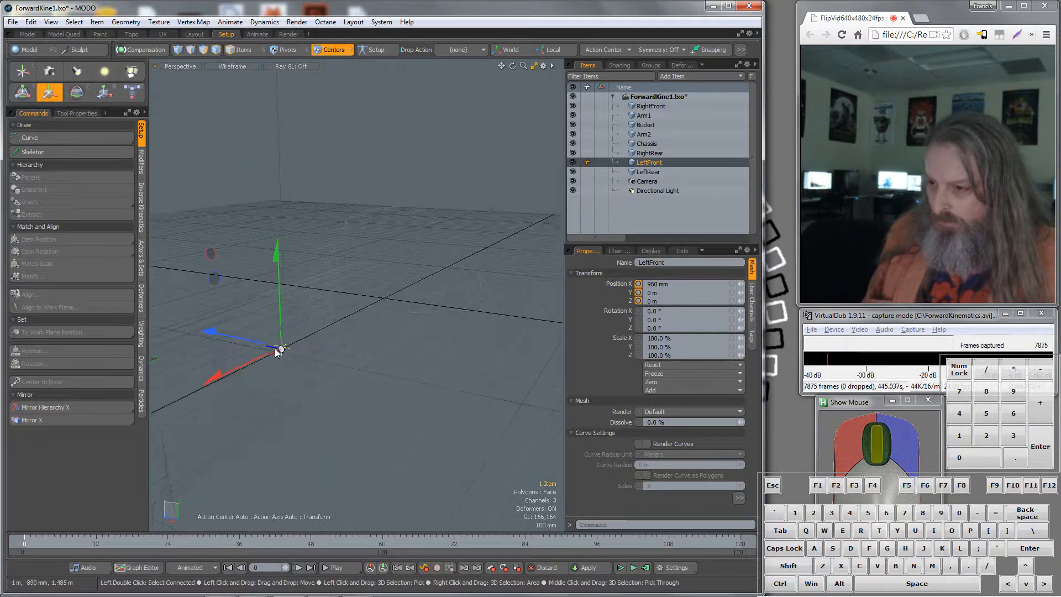
{"action": "mouse_move", "coordinate": [279, 352]}
{"action": "left_mouse_down", "text": "alt"}
{"action": "mouse_move", "coordinate": [346, 356]}
{"action": "mouse_move", "coordinate": [269, 336]}
{"action": "left_mouse_up", "text": "alt"}
{"action": "left_click", "coordinate": [264, 261]}
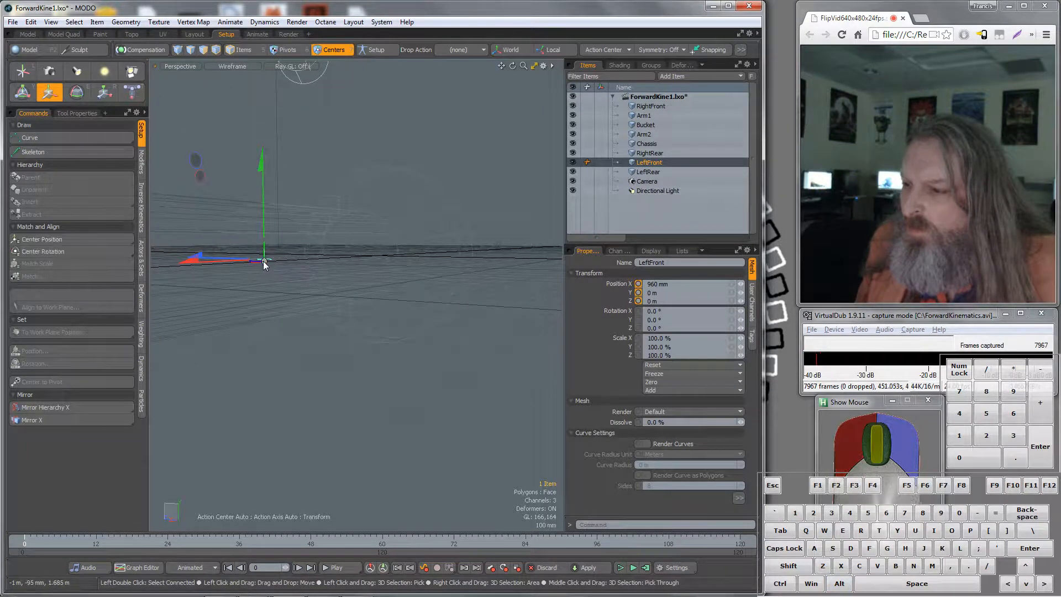
{"action": "scroll", "coordinate": [310, 306], "scroll_direction": "down", "scroll_amount": 5}
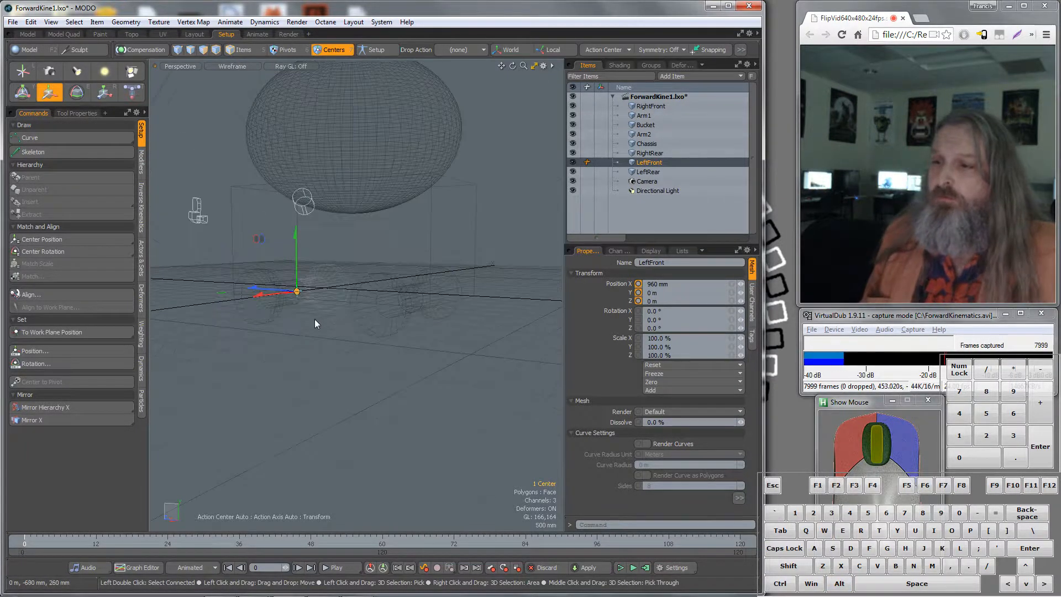
{"action": "left_click_drag", "start_coordinate": [259, 292], "coordinate": [359, 298]}
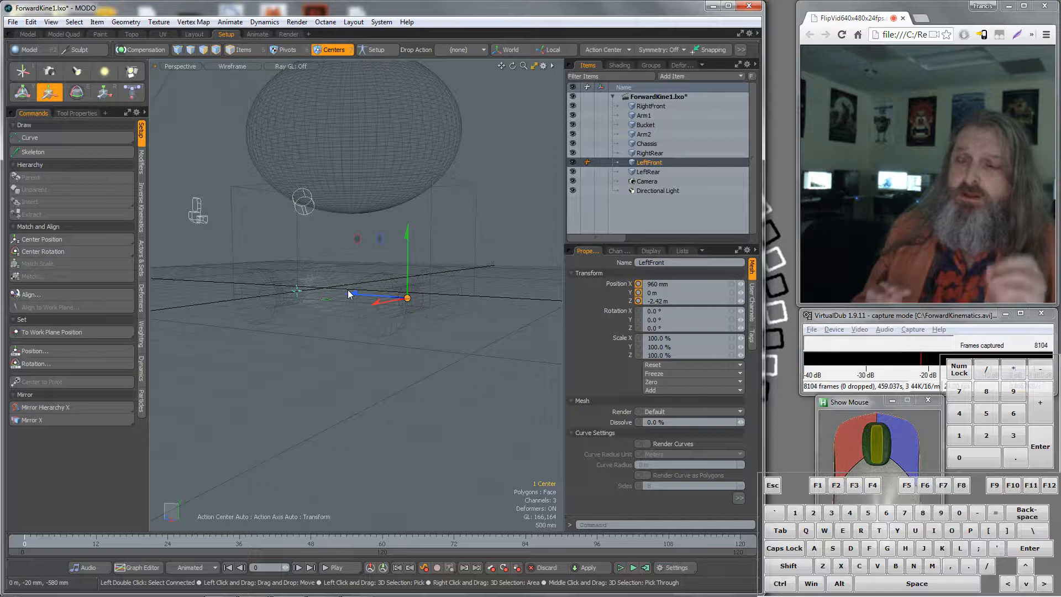
In the right view, fine-tune the LeftFront wheel's center along Z to -2.52 m
{"action": "key", "text": "KP_2"}
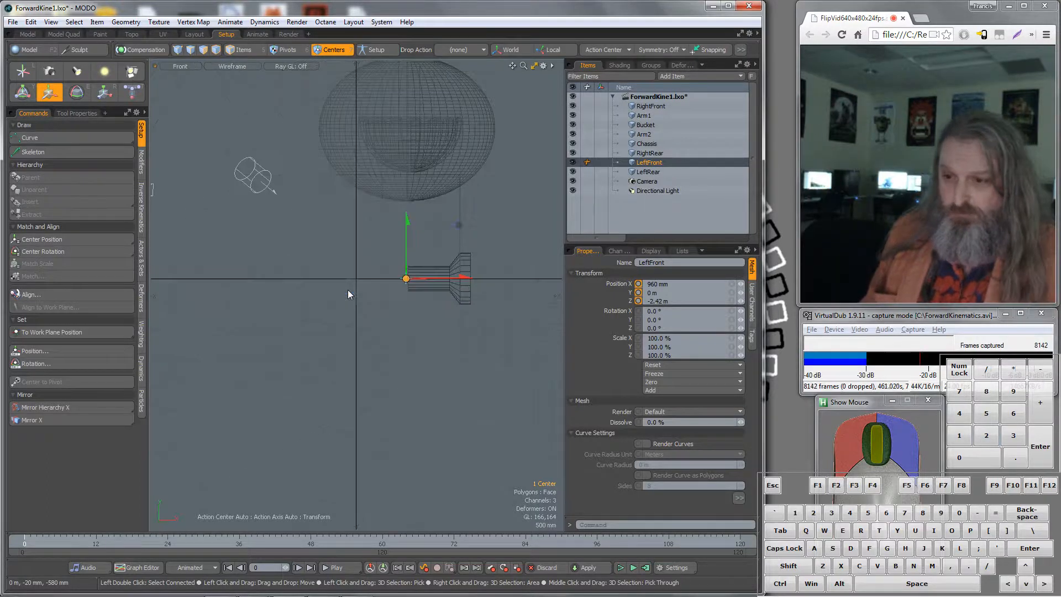
{"action": "key", "text": "KP_3"}
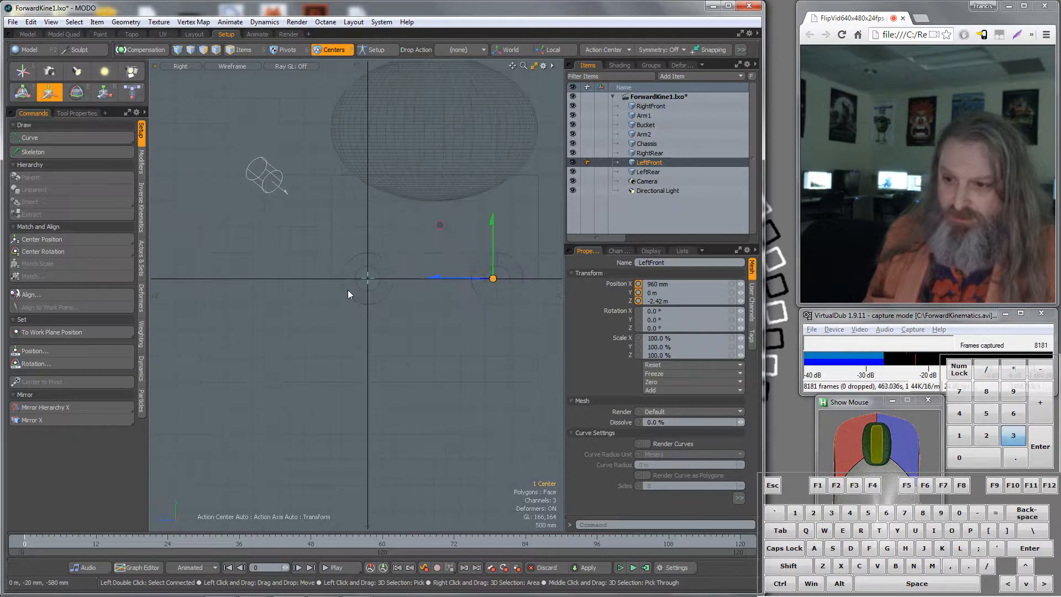
{"action": "left_click_drag", "start_coordinate": [449, 279], "coordinate": [455, 279]}
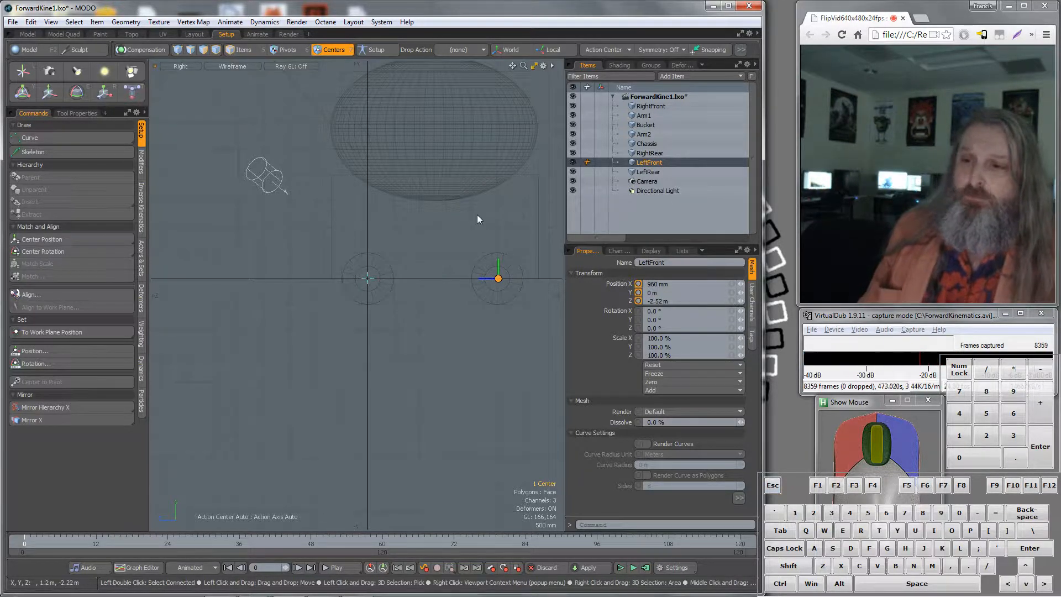
Select the RightRear wheel as an item, try rotating it about X in the Animate layout and undo the rotation
{"action": "key", "text": "KP_Decimal"}
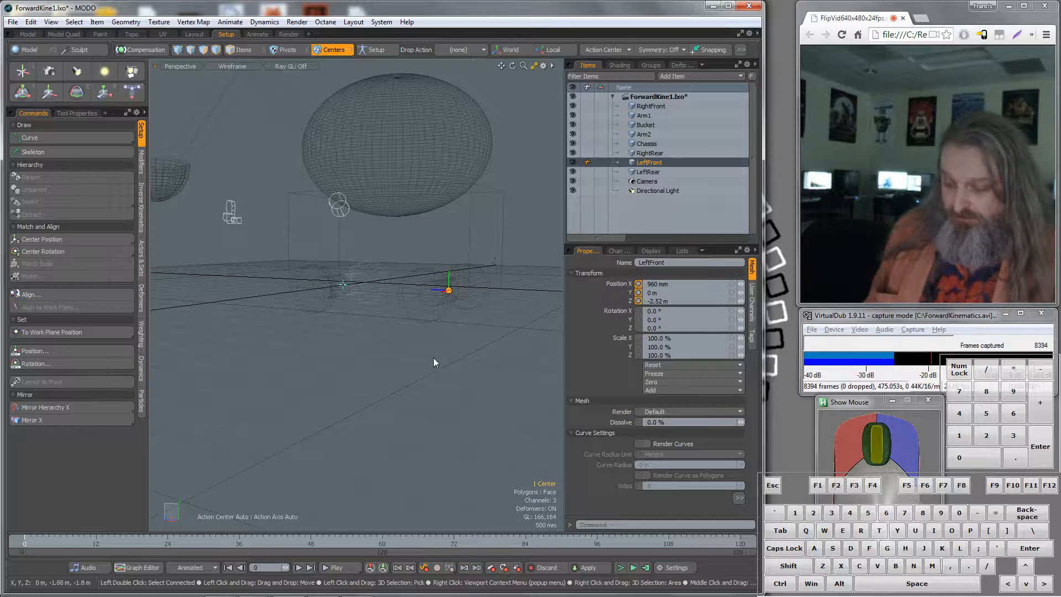
{"action": "left_click", "coordinate": [241, 50]}
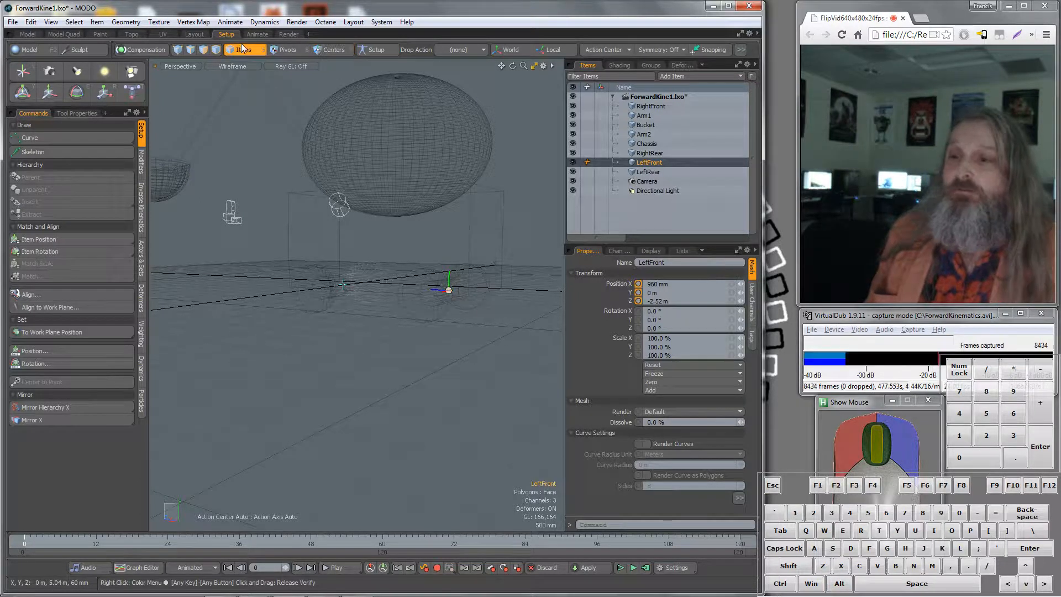
{"action": "left_click", "coordinate": [439, 310]}
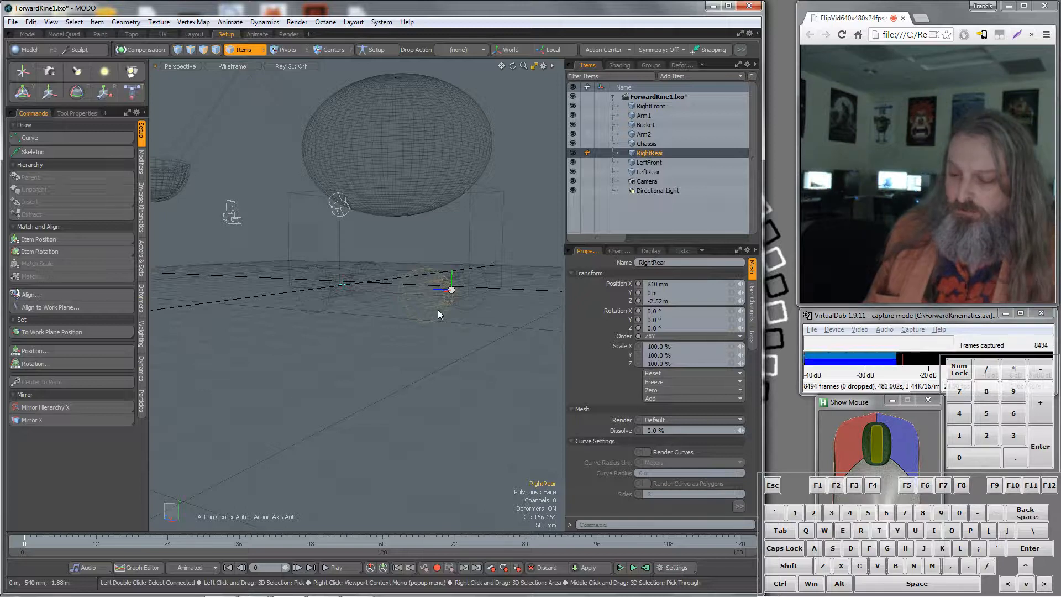
{"action": "key", "text": "e"}
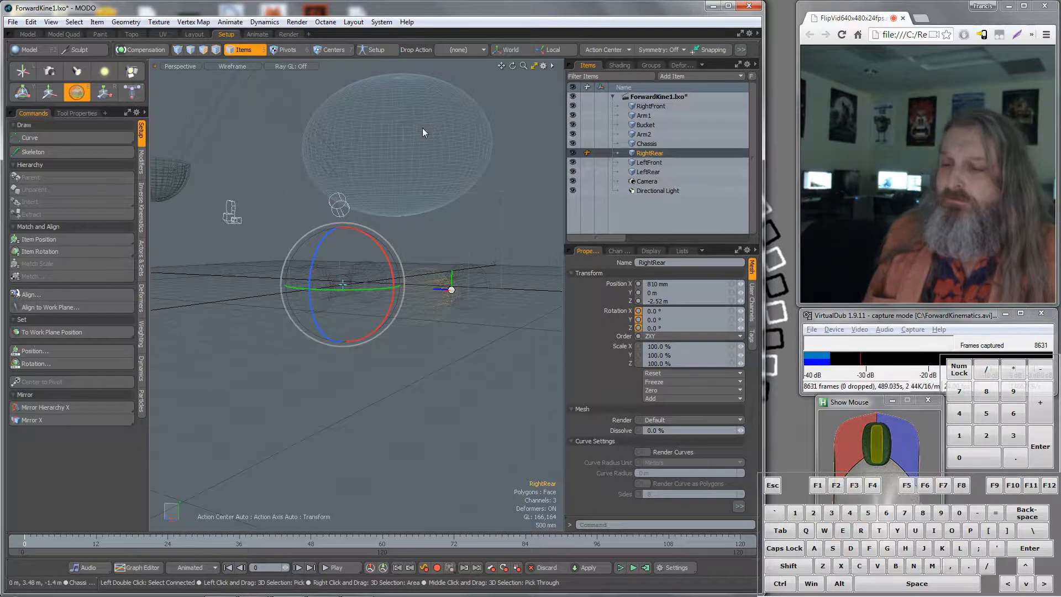
{"action": "left_click", "coordinate": [258, 34]}
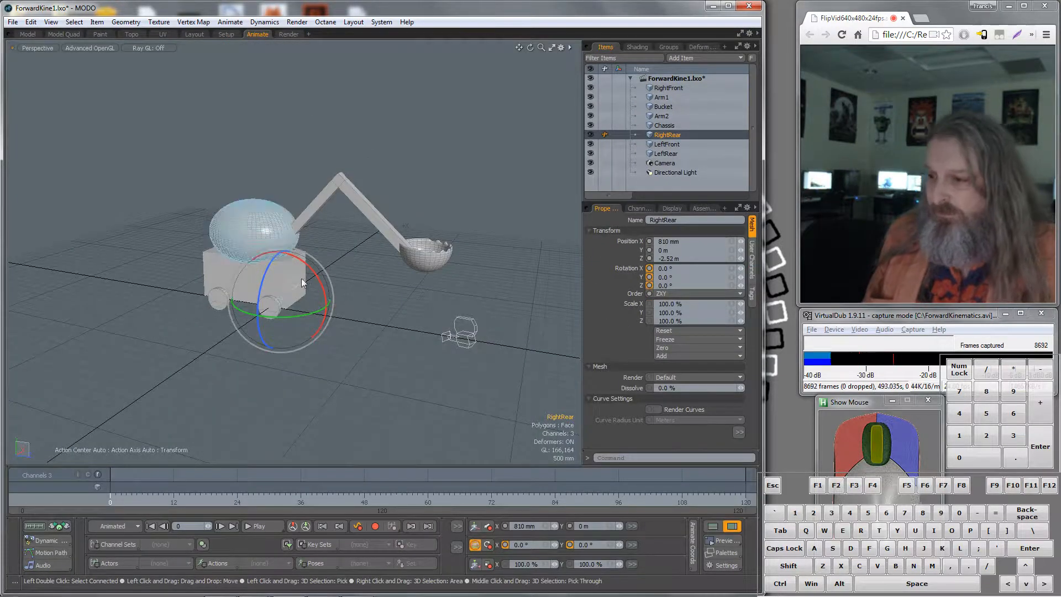
{"action": "mouse_move", "coordinate": [308, 266]}
{"action": "left_mouse_down"}
{"action": "mouse_move", "coordinate": [318, 299]}
{"action": "mouse_move", "coordinate": [310, 264]}
{"action": "mouse_move", "coordinate": [297, 260]}
{"action": "left_mouse_up"}
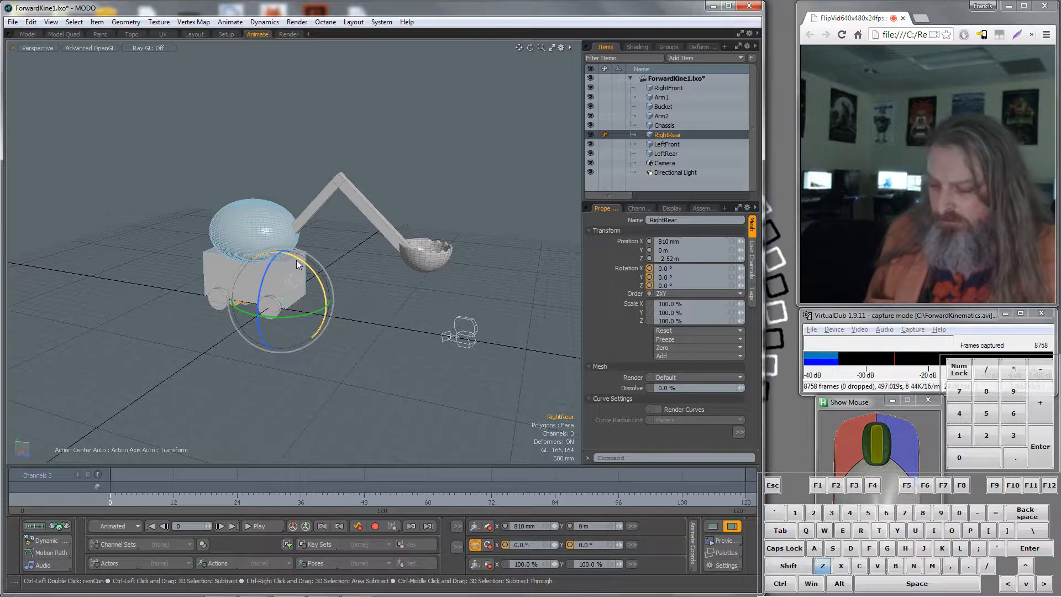
{"action": "key", "text": "ctrl+z"}
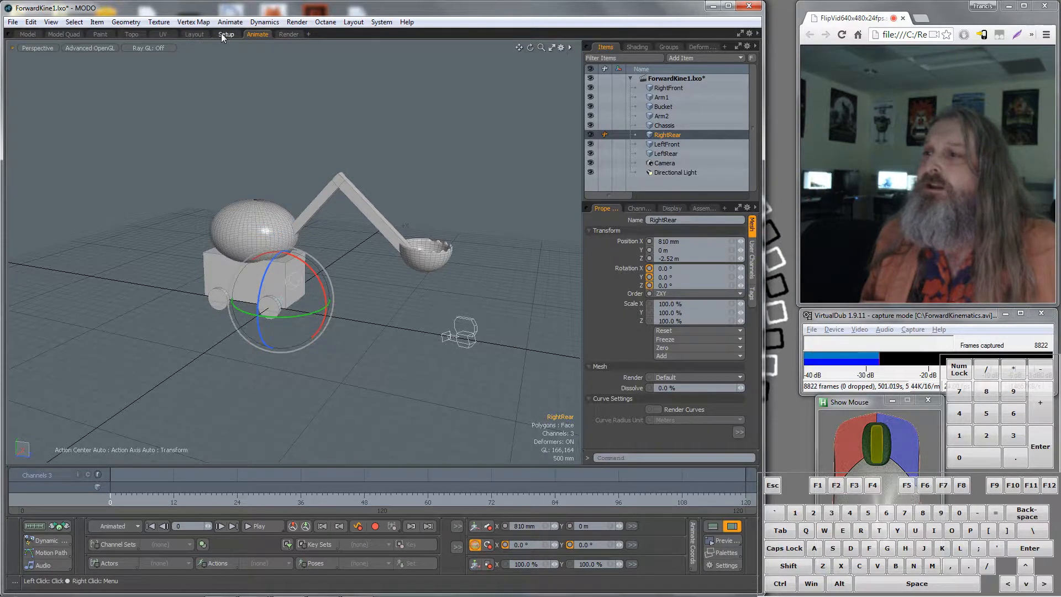
Return to the Setup layout and select the RightRear wheel in item mode, viewing it from the side
{"action": "left_click", "coordinate": [224, 34]}
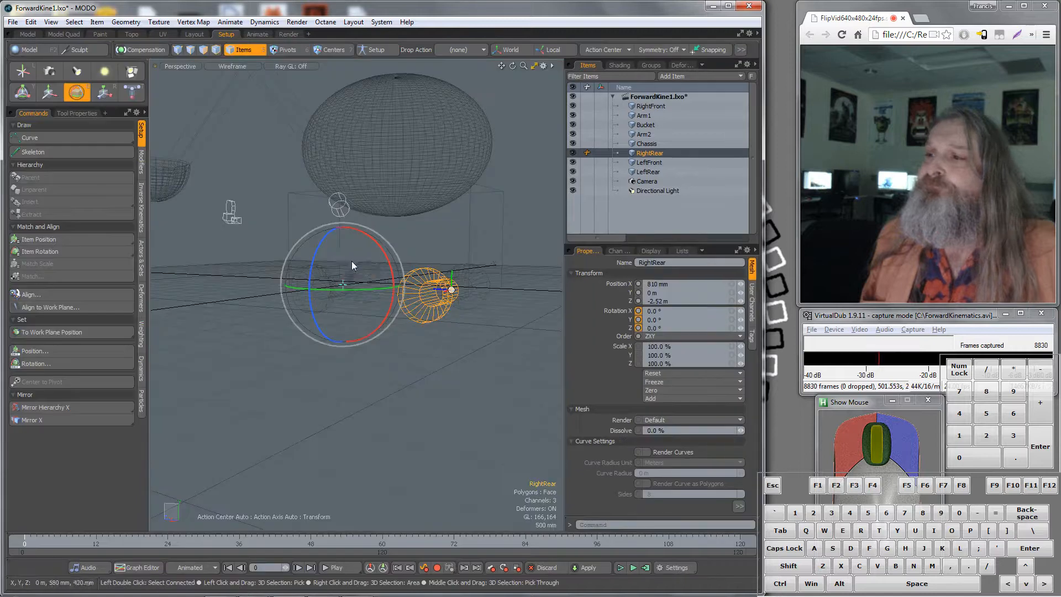
{"action": "left_click", "coordinate": [435, 292]}
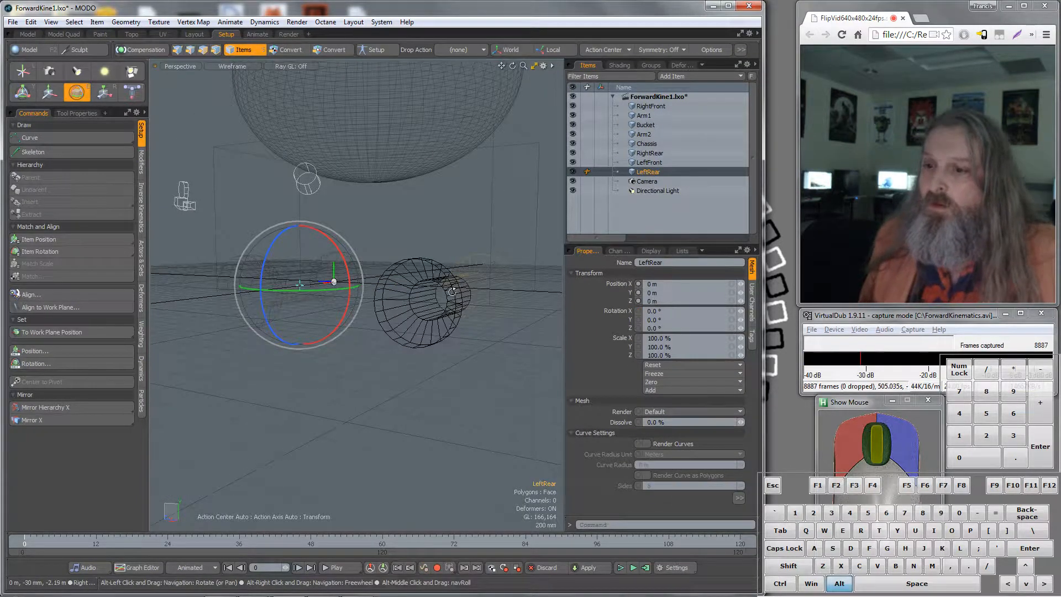
{"action": "left_click_drag", "start_coordinate": [503, 323], "coordinate": [531, 328], "text": "alt"}
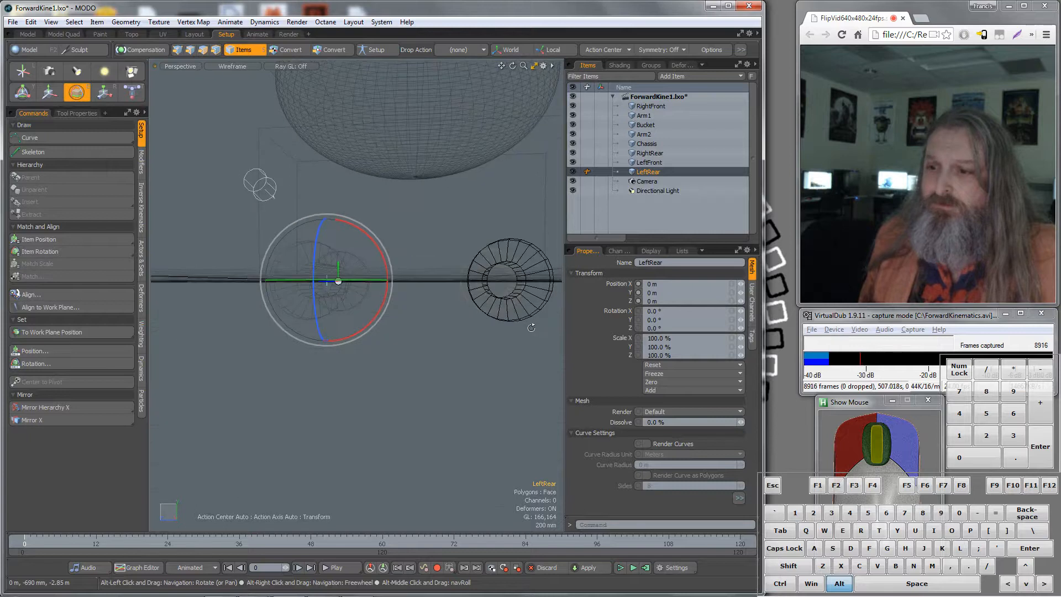
{"action": "left_click", "coordinate": [251, 49]}
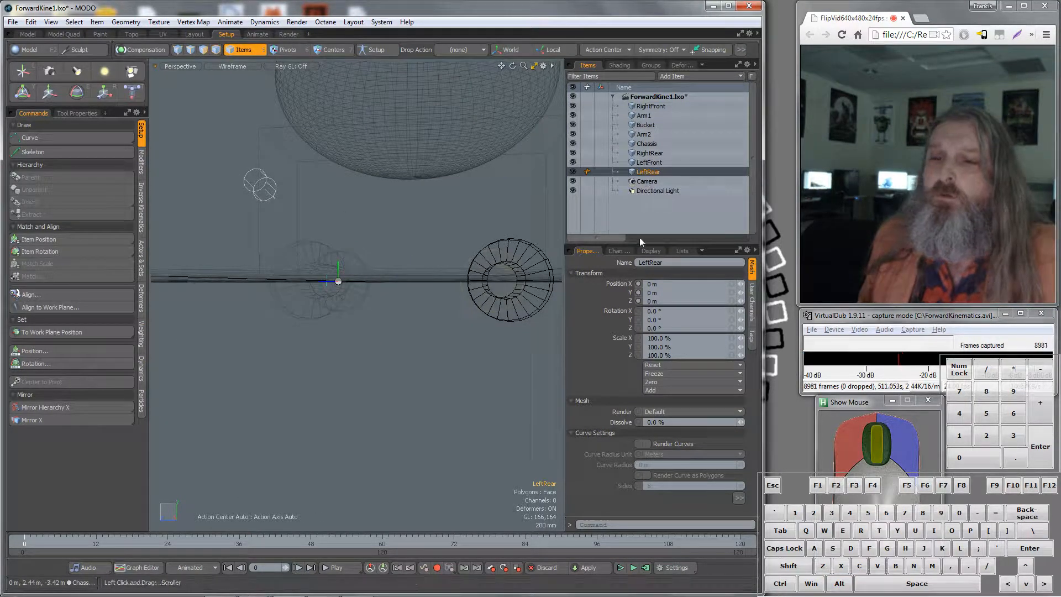
{"action": "left_click", "coordinate": [651, 108]}
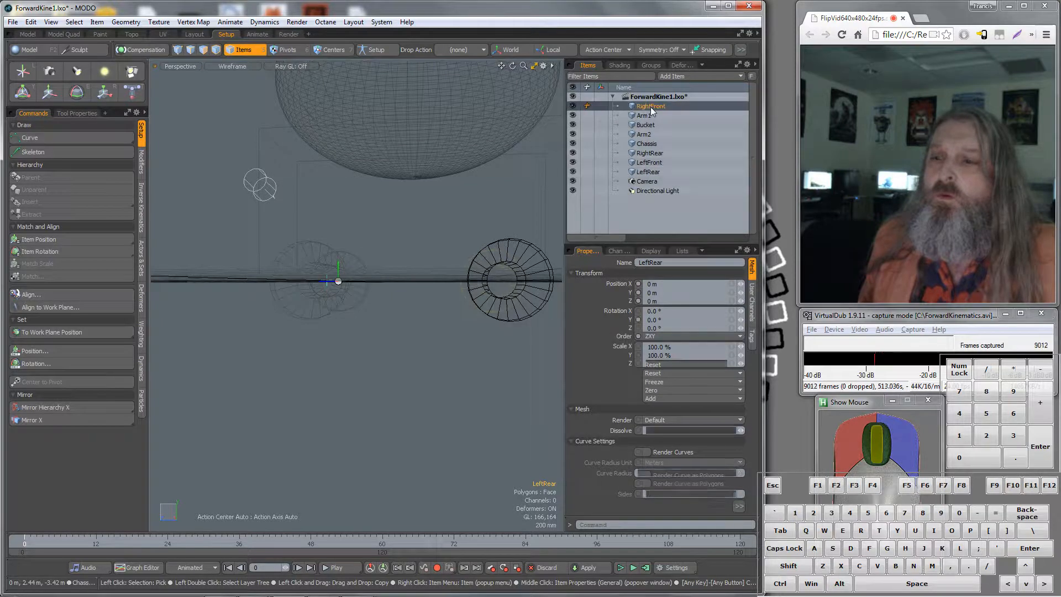
{"action": "left_click", "coordinate": [646, 153]}
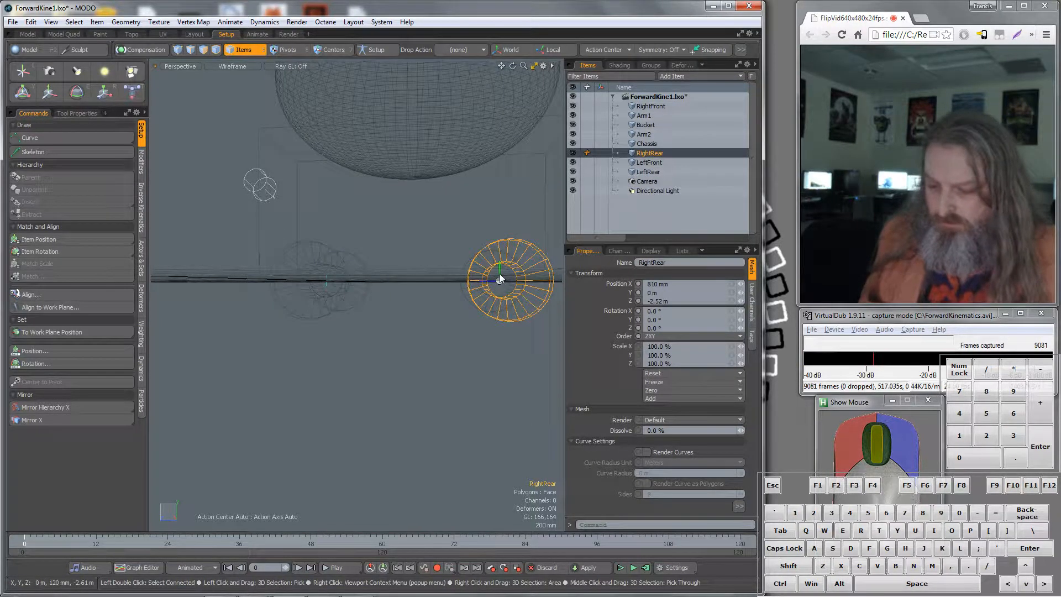
Turn off the Automatic action center for the Rotate tool, test-rotate the RightRear wheel about X to -11° and undo the rotation
{"action": "key", "text": "e"}
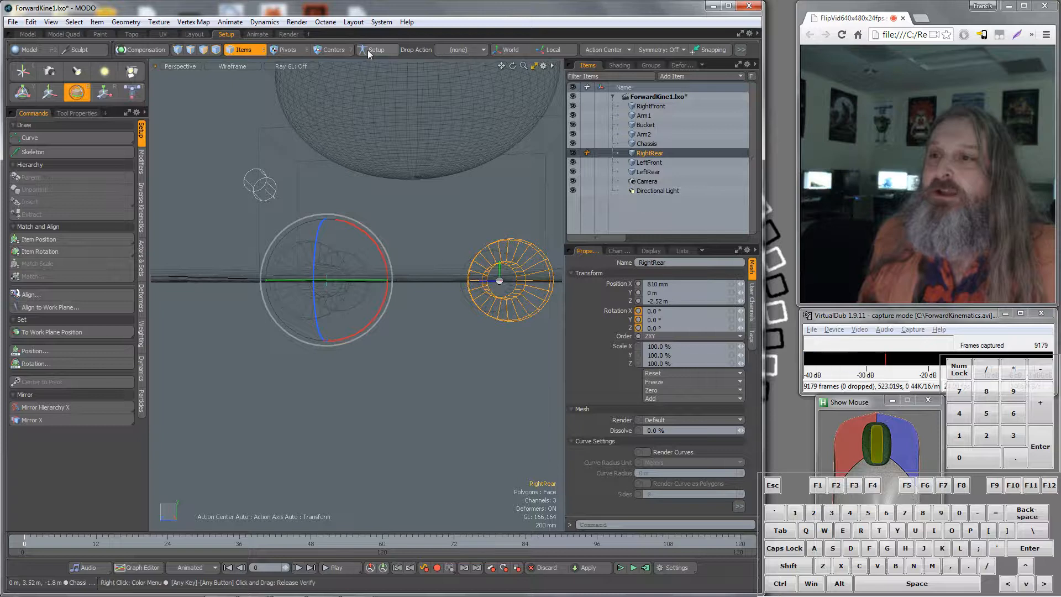
{"action": "left_click", "coordinate": [611, 53]}
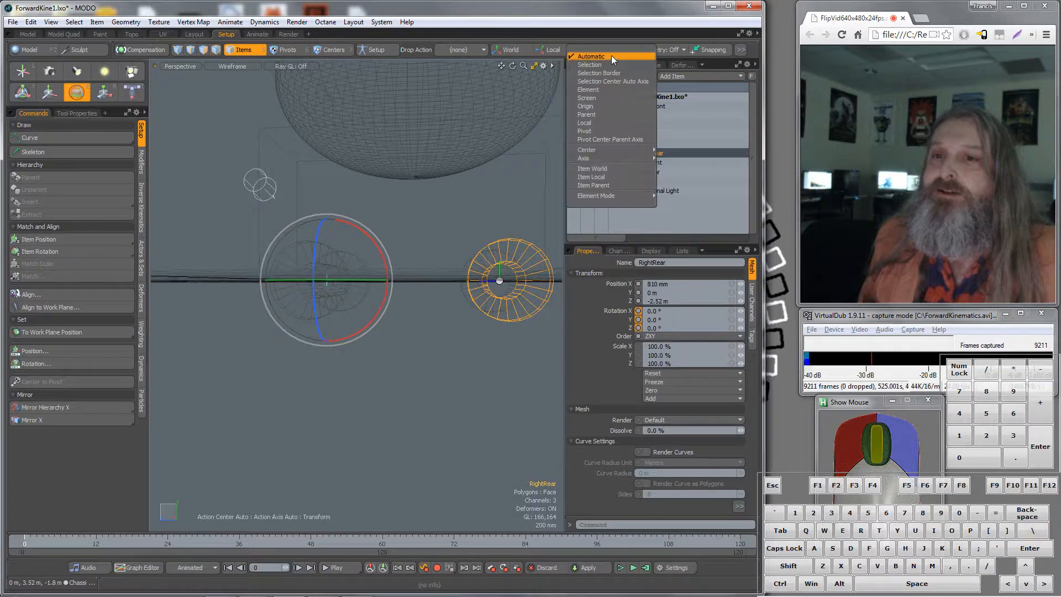
{"action": "left_click", "coordinate": [603, 54]}
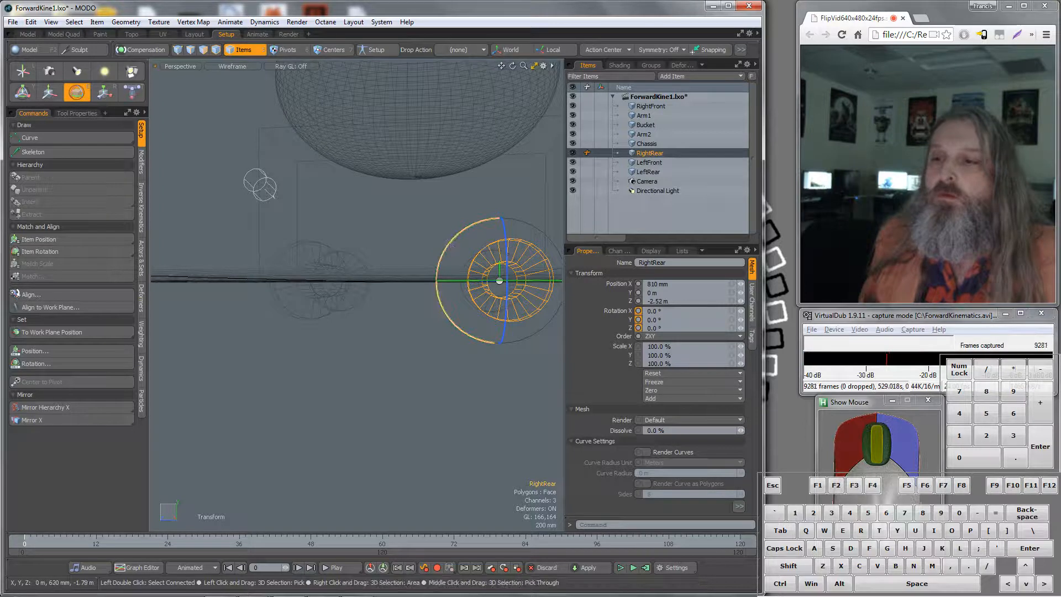
{"action": "left_click_drag", "start_coordinate": [450, 244], "coordinate": [445, 223]}
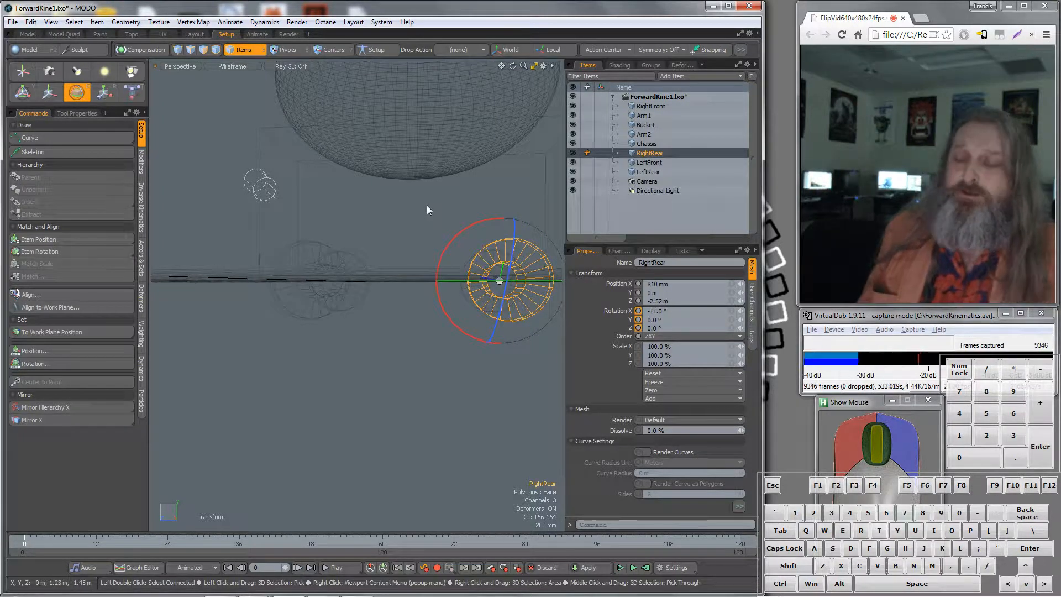
{"action": "key", "text": "ctrl+z"}
Select the Chassis item's center in Centers mode with the Move tool active
{"action": "scroll", "coordinate": [410, 267], "scroll_direction": "down", "scroll_amount": 4}
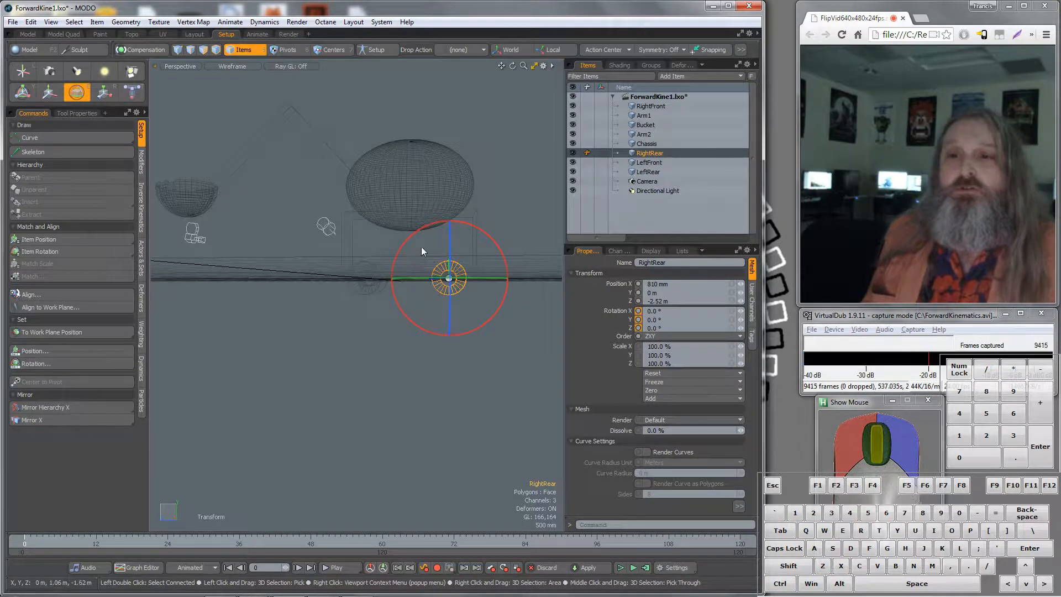
{"action": "left_click", "coordinate": [647, 143]}
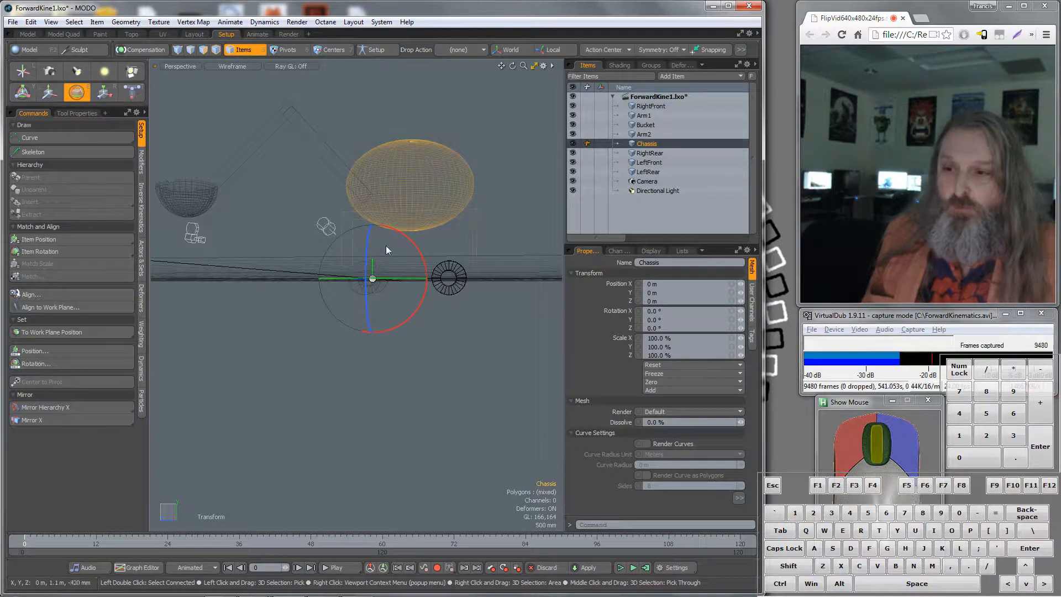
{"action": "left_click_drag", "start_coordinate": [420, 229], "coordinate": [608, 239], "text": "alt"}
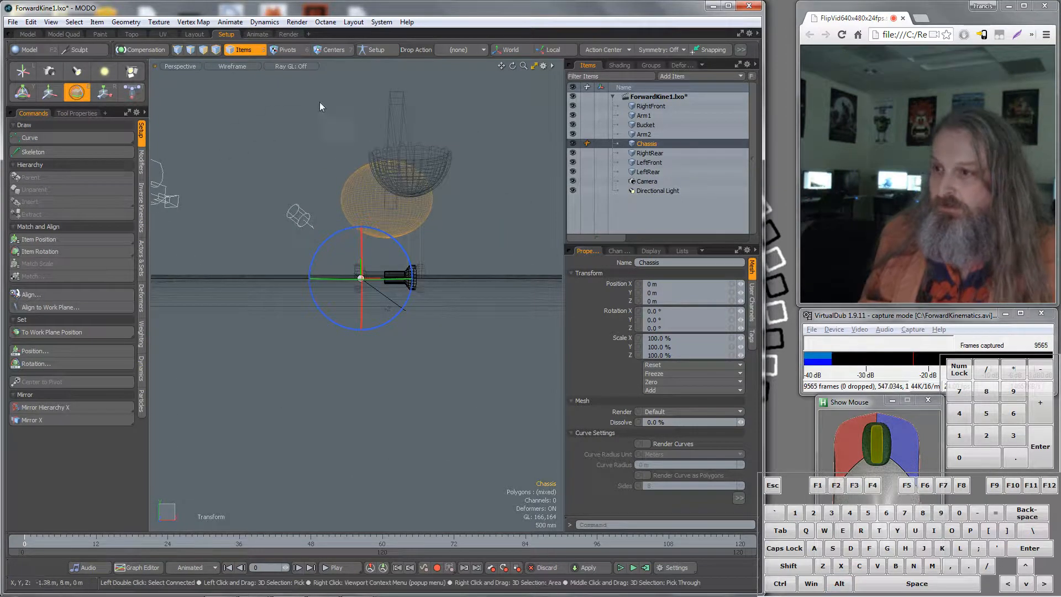
{"action": "left_click", "coordinate": [335, 49]}
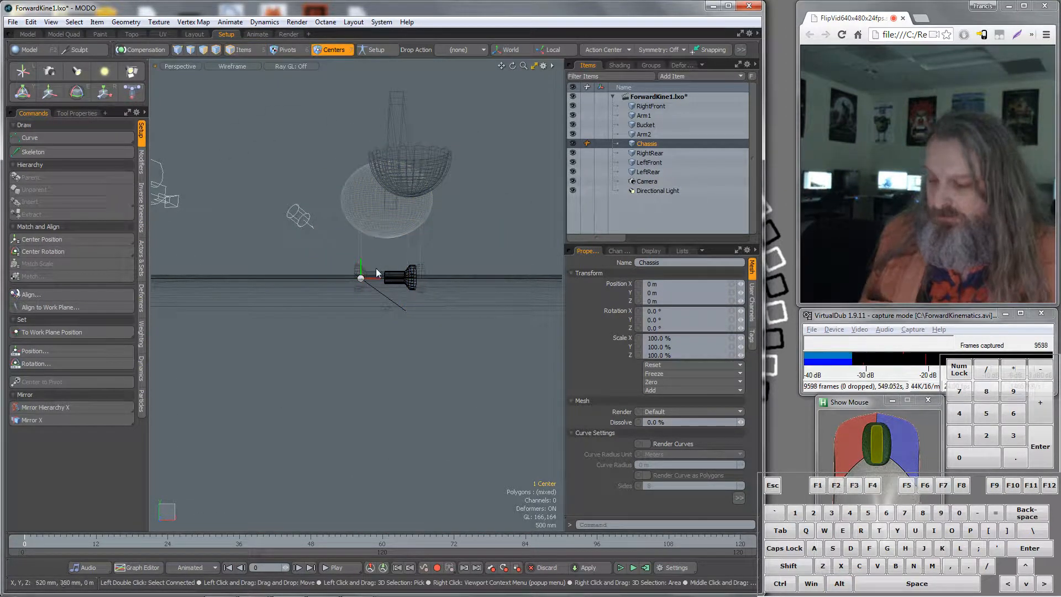
{"action": "key", "text": "w"}
{"action": "scroll", "coordinate": [391, 273], "scroll_direction": "up", "scroll_amount": 5}
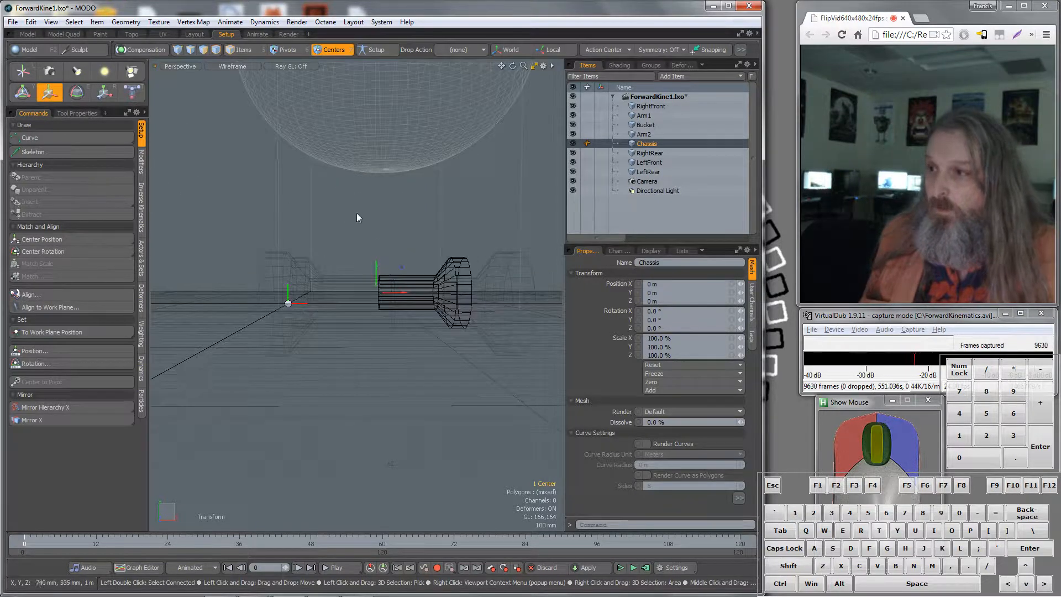
{"action": "left_click", "coordinate": [289, 303]}
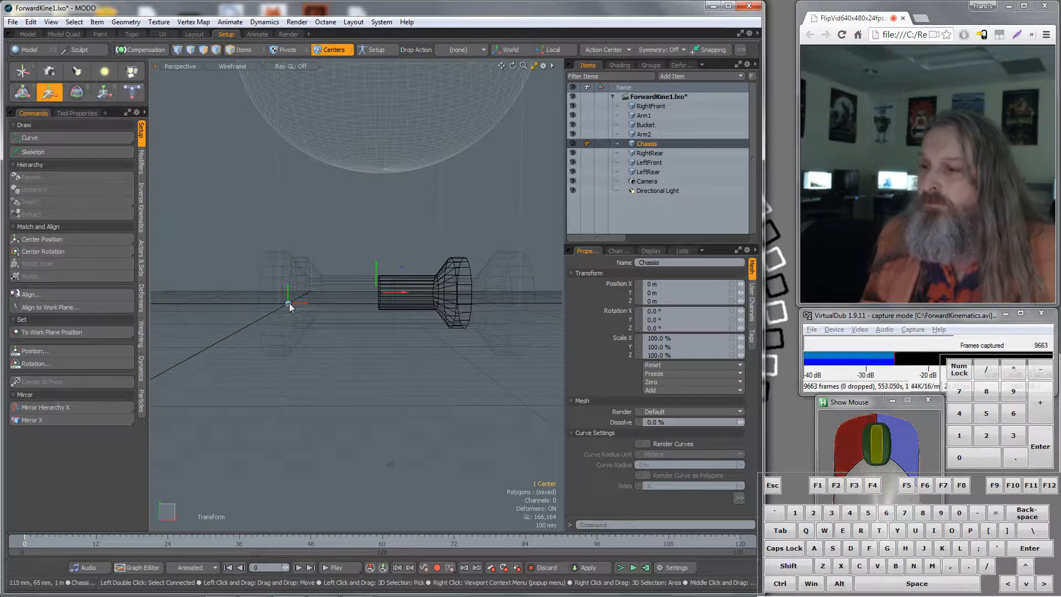
In the front view, move the Chassis center freely in the XY plane to about X 1.02 m, Y 1.06 m
{"action": "scroll", "coordinate": [319, 304], "scroll_direction": "down", "scroll_amount": 3}
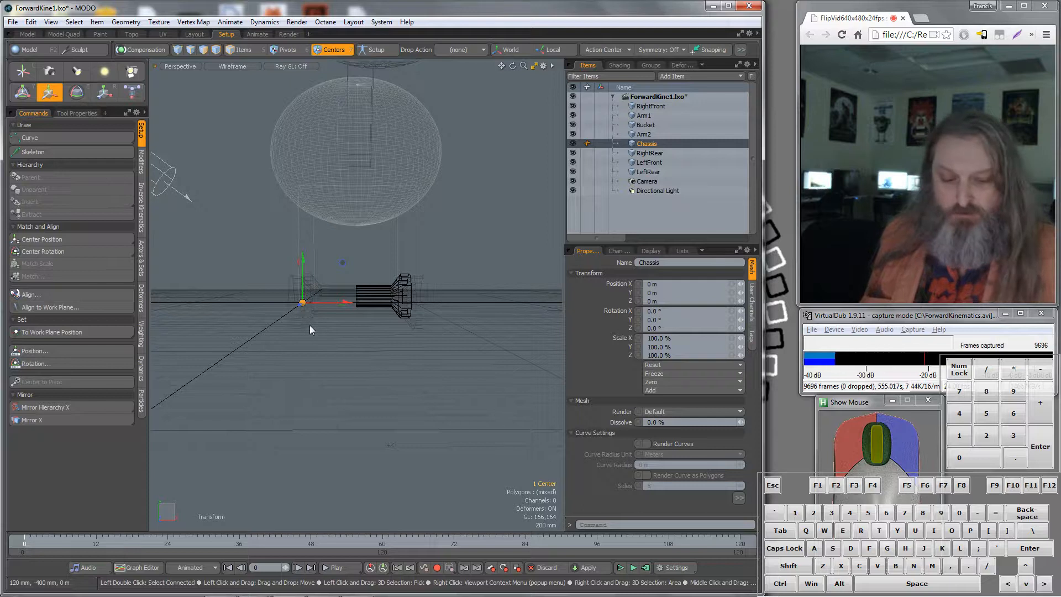
{"action": "key", "text": "KP_2"}
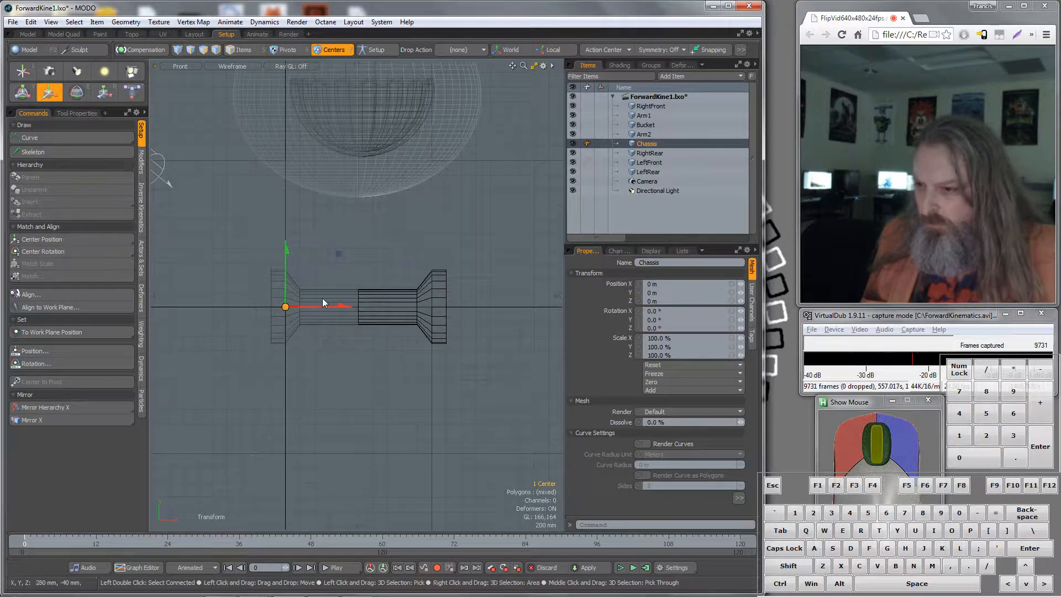
{"action": "left_click", "coordinate": [338, 253]}
{"action": "left_click_drag", "start_coordinate": [374, 219], "coordinate": [413, 177]}
In the top view, move the Chassis center along Z to about -30 mm
{"action": "key", "text": "KP_2"}
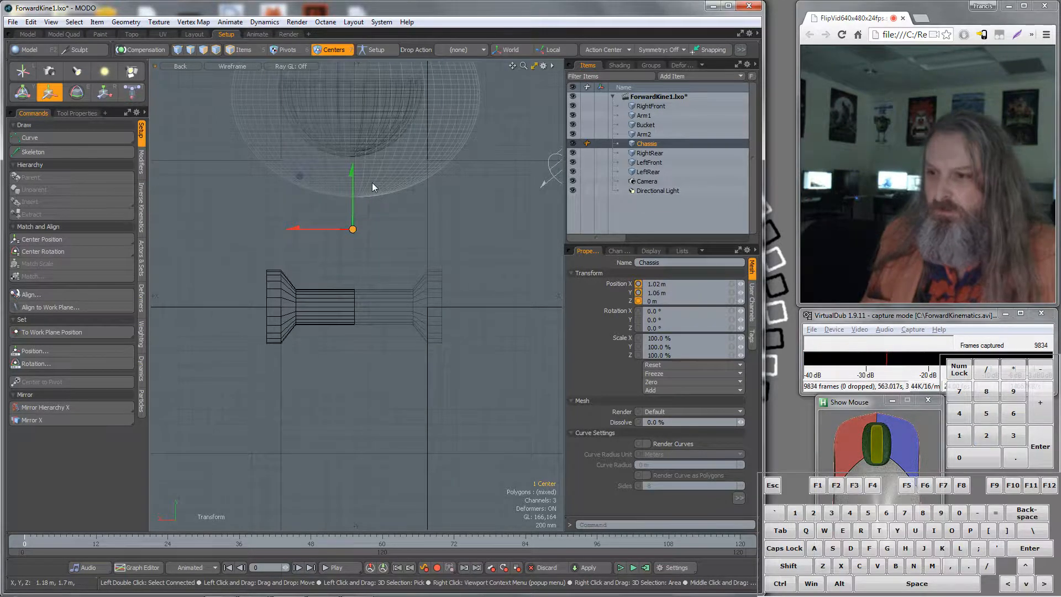
{"action": "key", "text": "KP_1"}
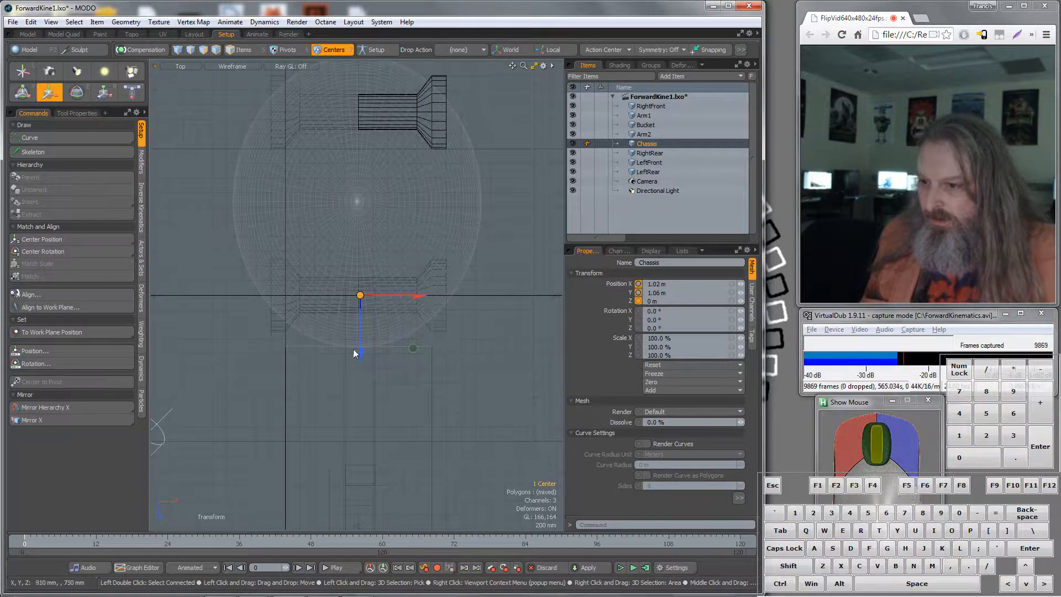
{"action": "left_click_drag", "start_coordinate": [361, 350], "coordinate": [362, 348]}
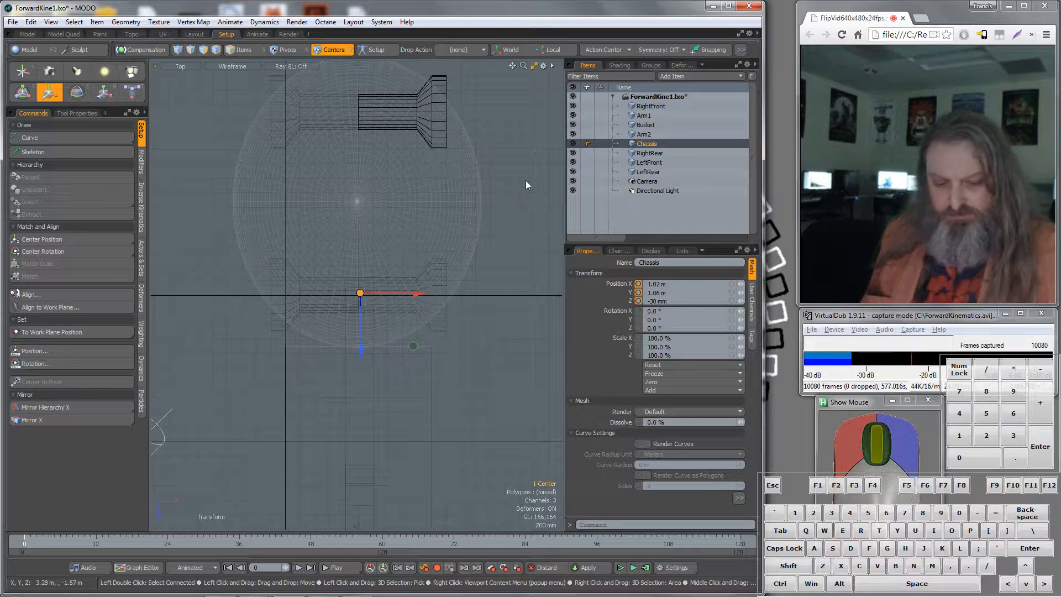
Select all connected polygons of the cabin ellipsoid in the Chassis mesh and cut them out
{"action": "key", "text": "KP_Decimal"}
{"action": "left_click_drag", "start_coordinate": [463, 238], "coordinate": [414, 270], "text": "alt"}
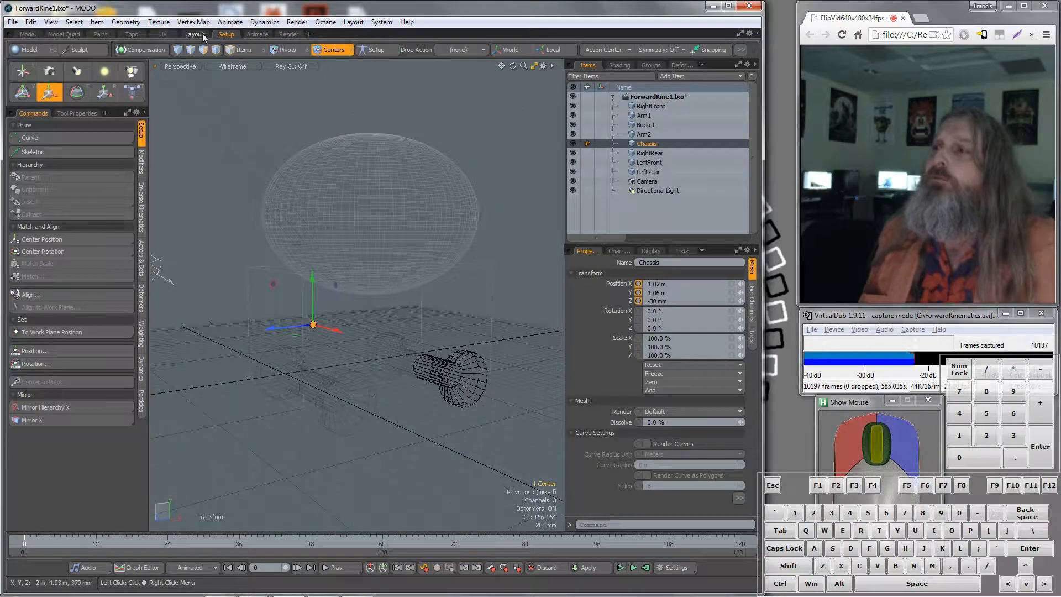
{"action": "left_click", "coordinate": [204, 50]}
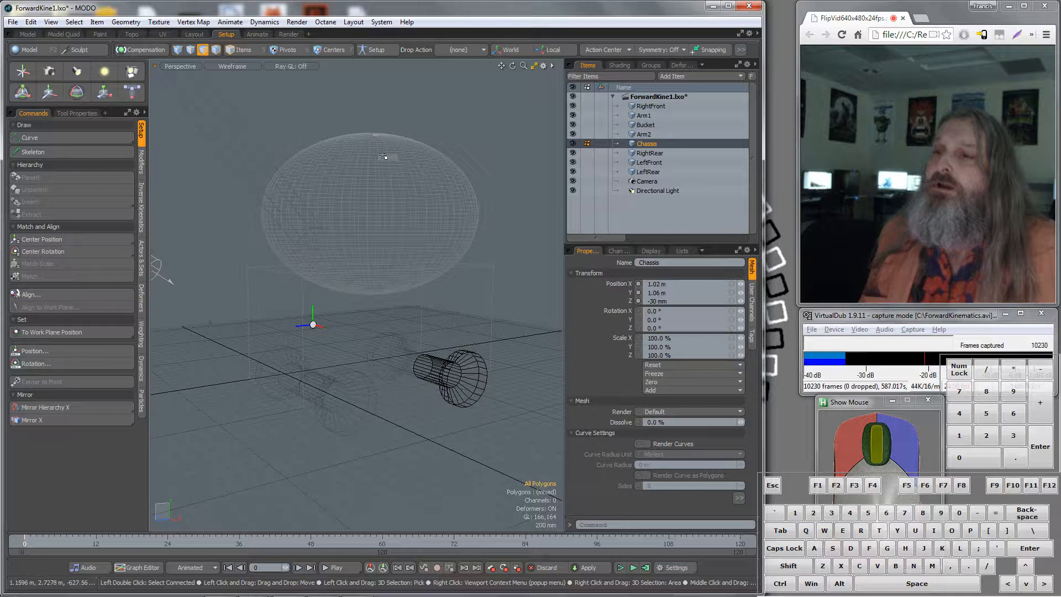
{"action": "mouse_move", "coordinate": [384, 157]}
{"action": "left_mouse_down"}
{"action": "mouse_move", "coordinate": [374, 197]}
{"action": "mouse_move", "coordinate": [335, 198]}
{"action": "left_mouse_up"}
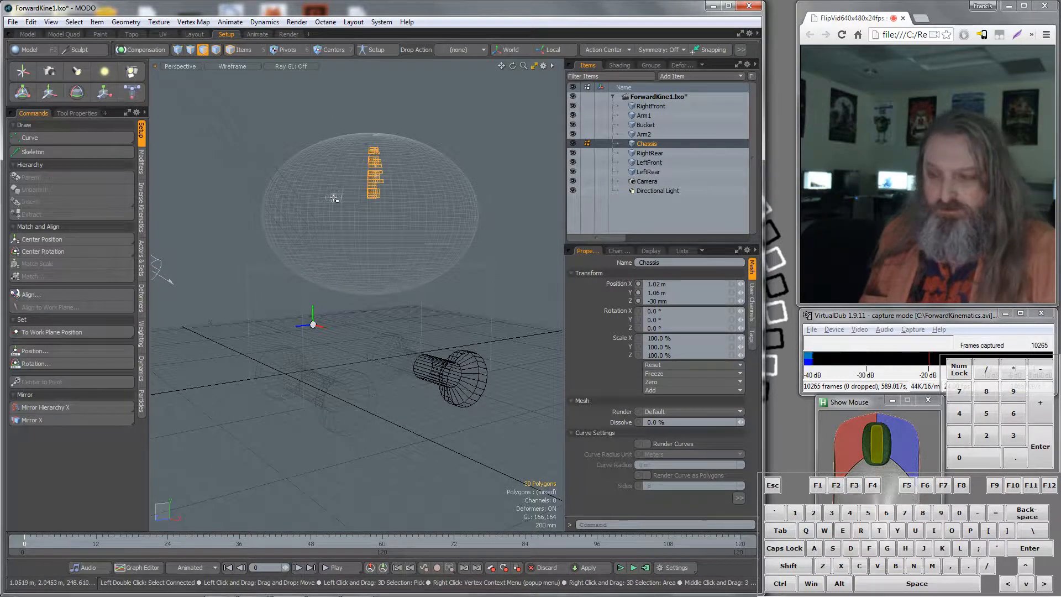
{"action": "key", "text": "bracketright"}
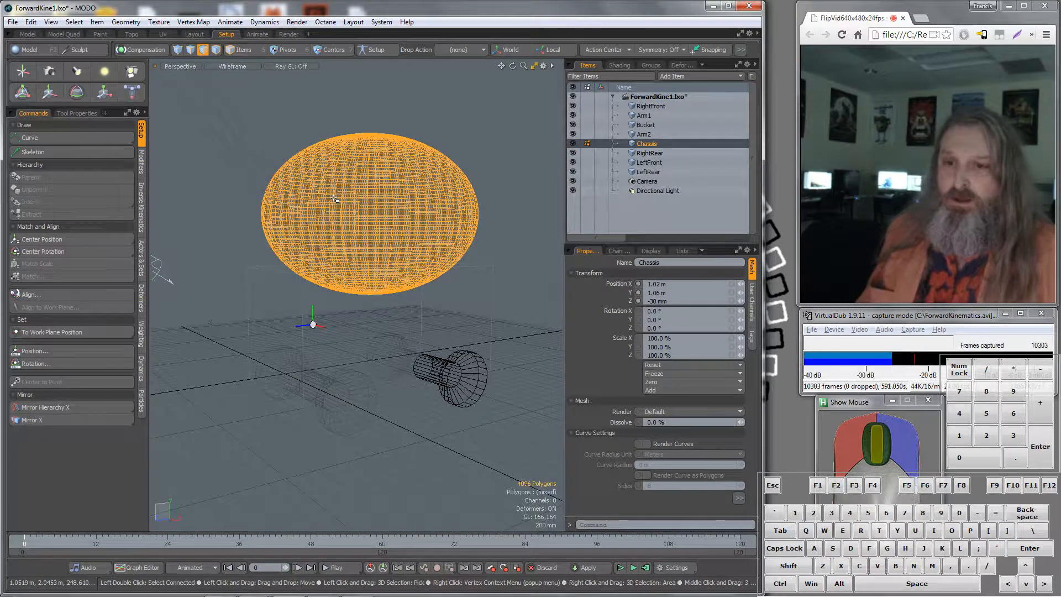
{"action": "key", "text": "ctrl+x"}
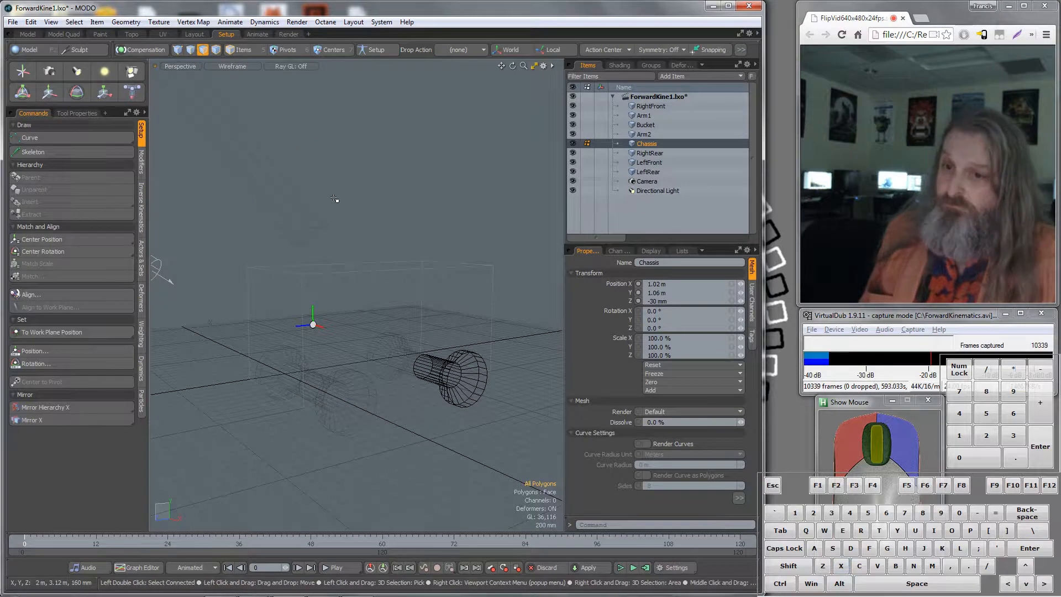
Create a new mesh item and paste the cut ellipsoid polygons into it
{"action": "key", "text": "n"}
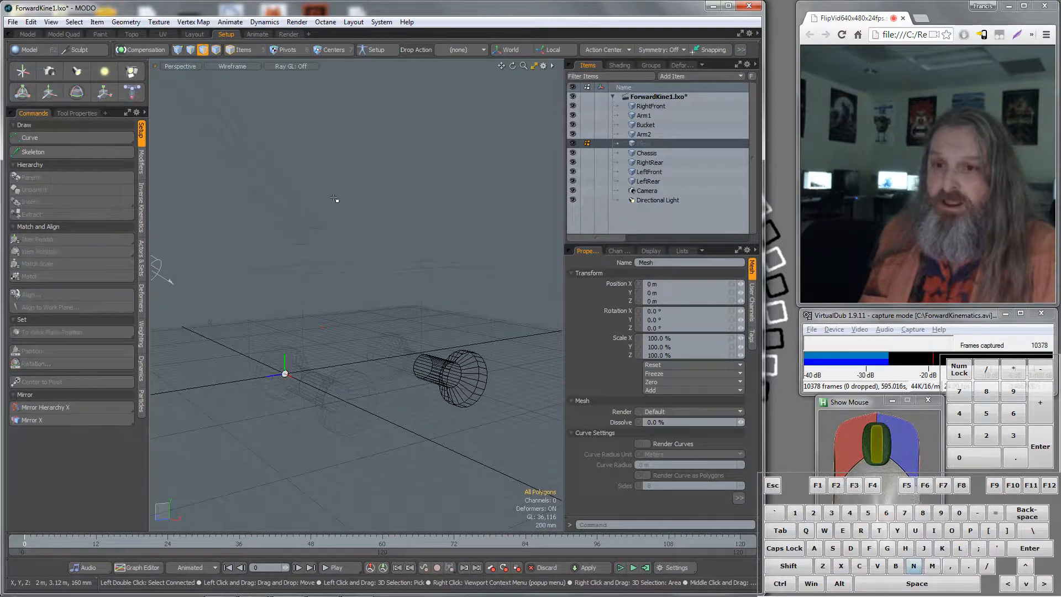
{"action": "key", "text": "ctrl"}
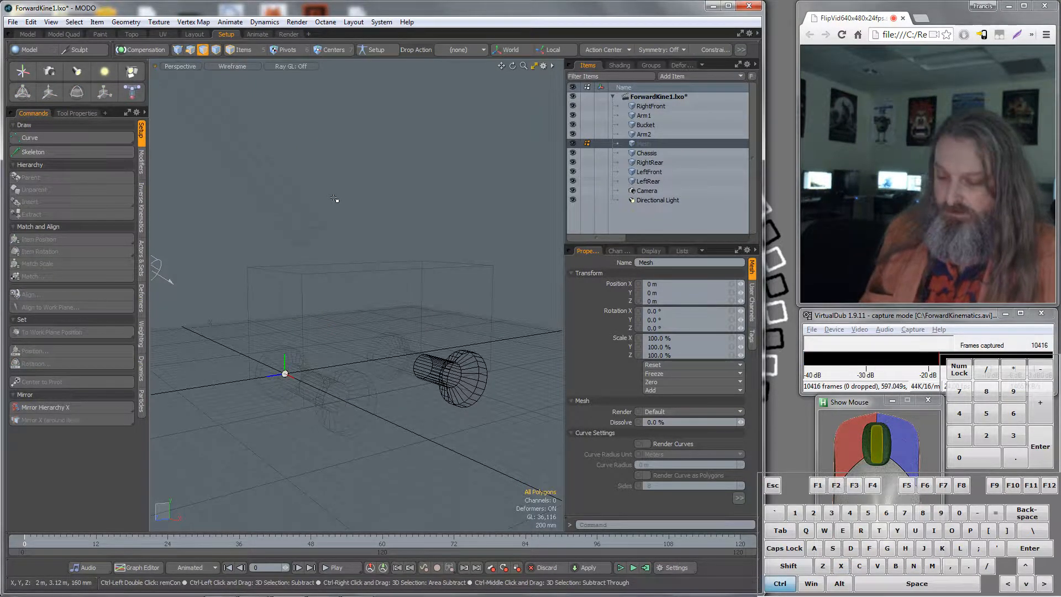
{"action": "key", "text": "ctrl+v"}
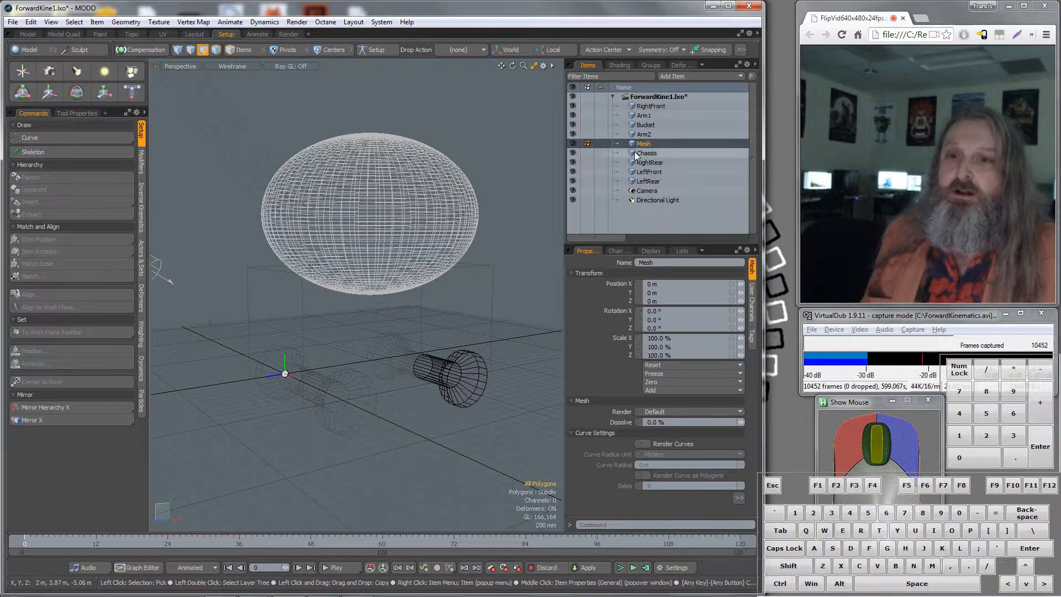
Rename the new mesh item holding the ellipsoid as Cabin
{"action": "right_click", "coordinate": [644, 144]}
{"action": "left_click", "coordinate": [645, 141]}
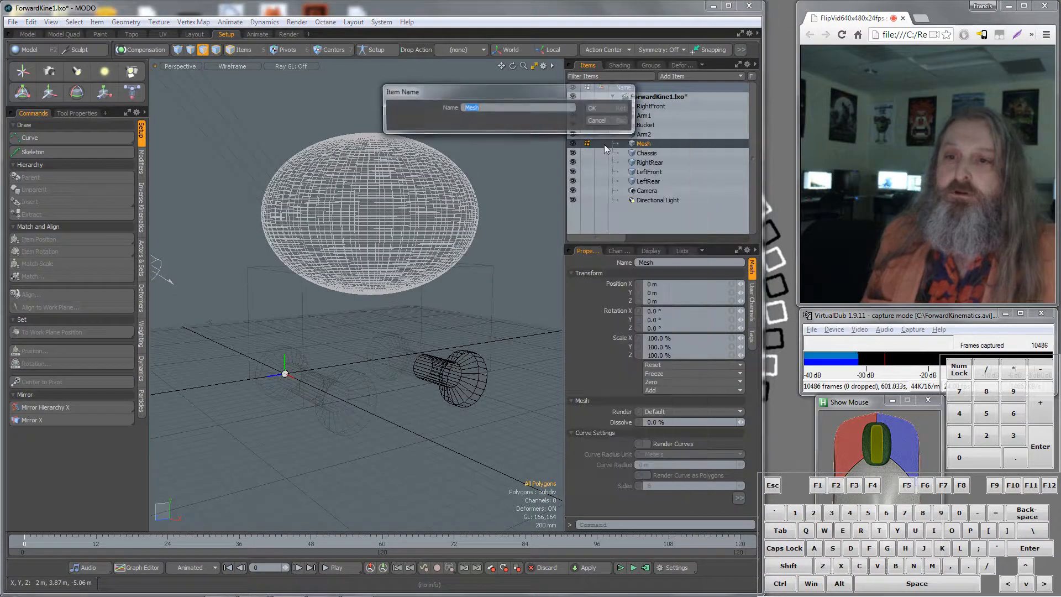
{"action": "type", "text": "Cabin"}
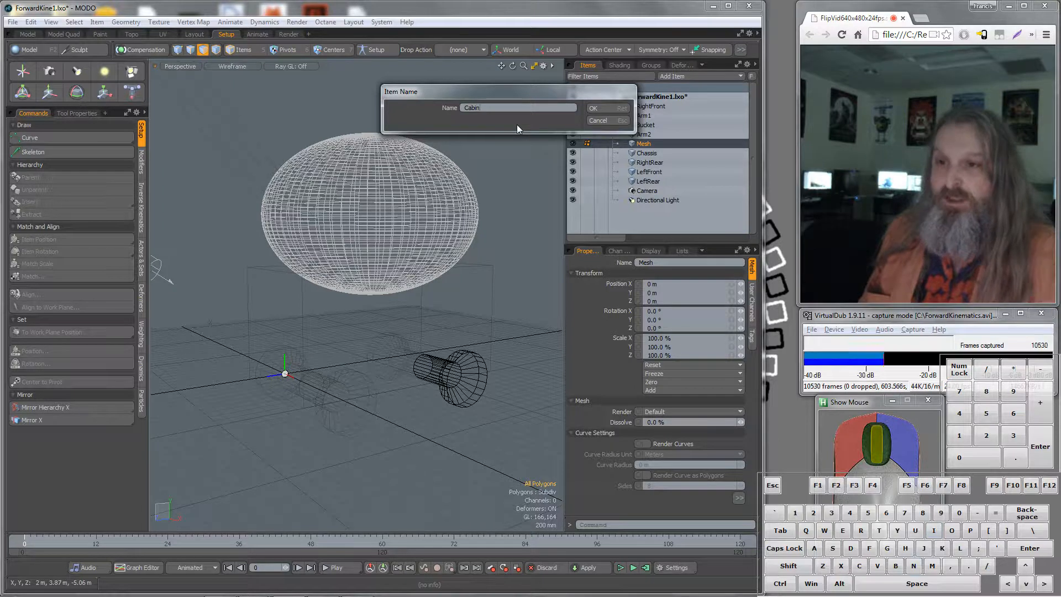
{"action": "left_click", "coordinate": [606, 109]}
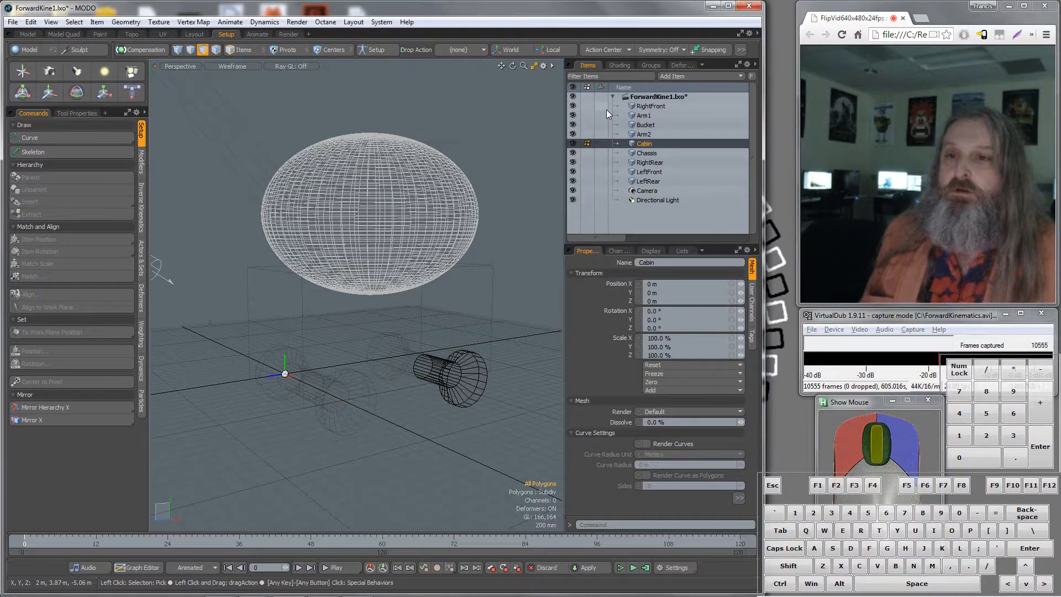
Select the Cabin center in Centers mode and move it in the top view to about X 980 mm, Z -1.28 m
{"action": "left_click", "coordinate": [638, 144]}
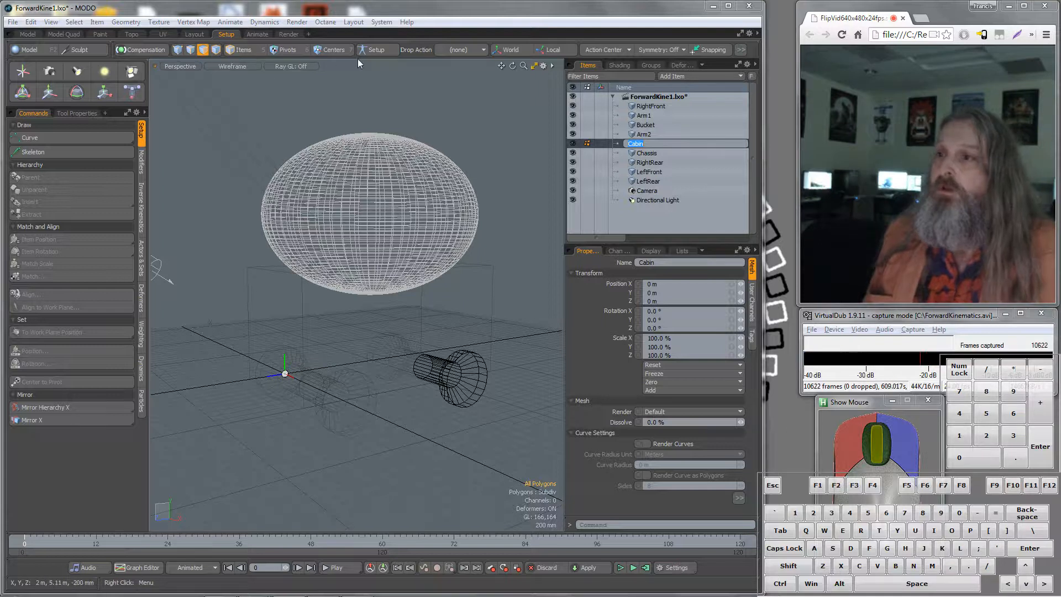
{"action": "left_click", "coordinate": [333, 49]}
{"action": "left_click", "coordinate": [331, 51]}
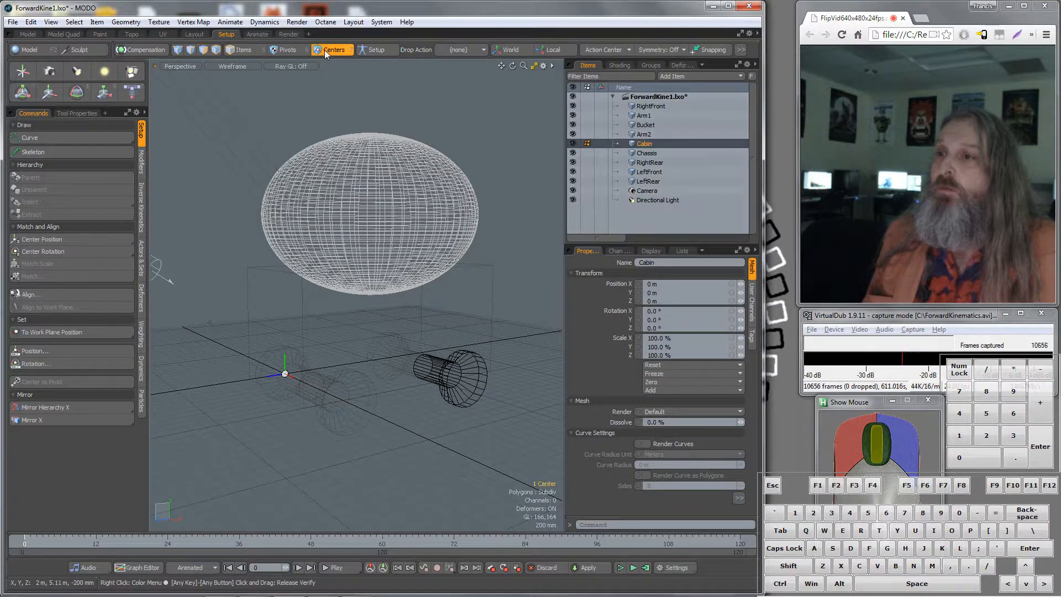
{"action": "left_click", "coordinate": [650, 145]}
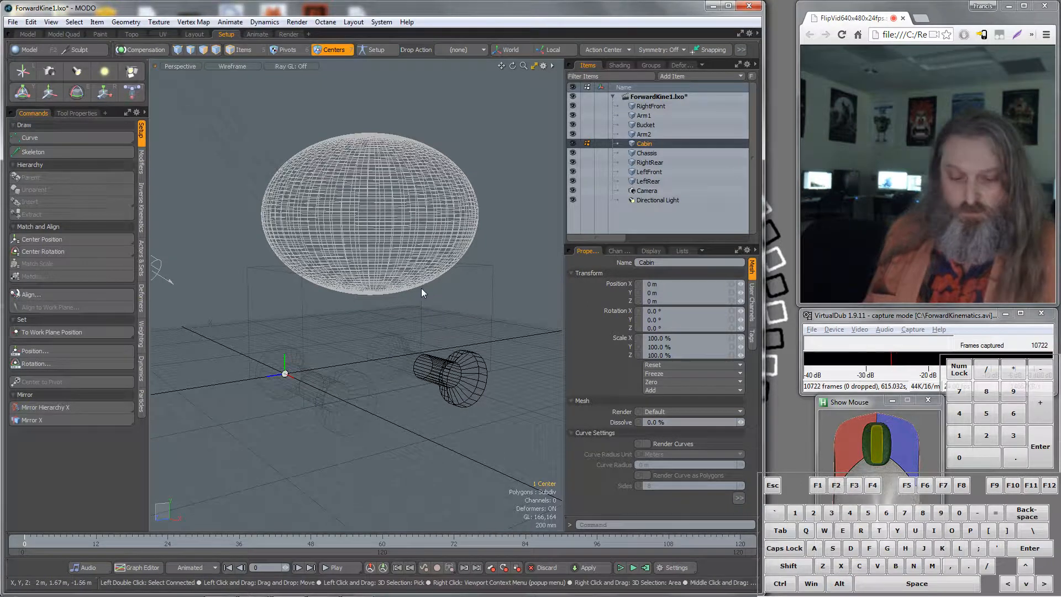
{"action": "key", "text": "KP_Decimal"}
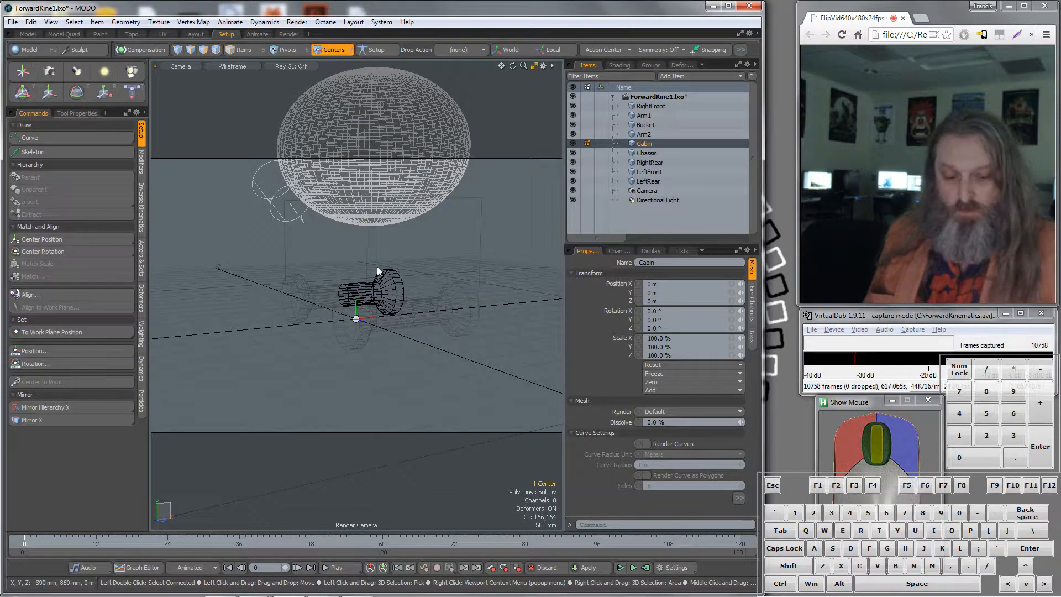
{"action": "key", "text": "KP_1"}
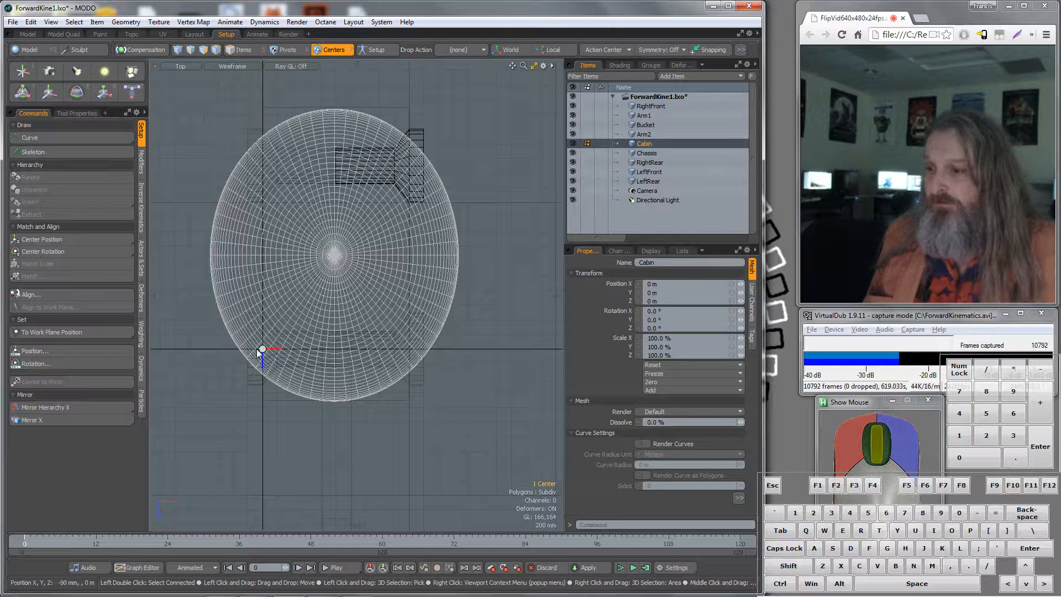
{"action": "left_click", "coordinate": [264, 350]}
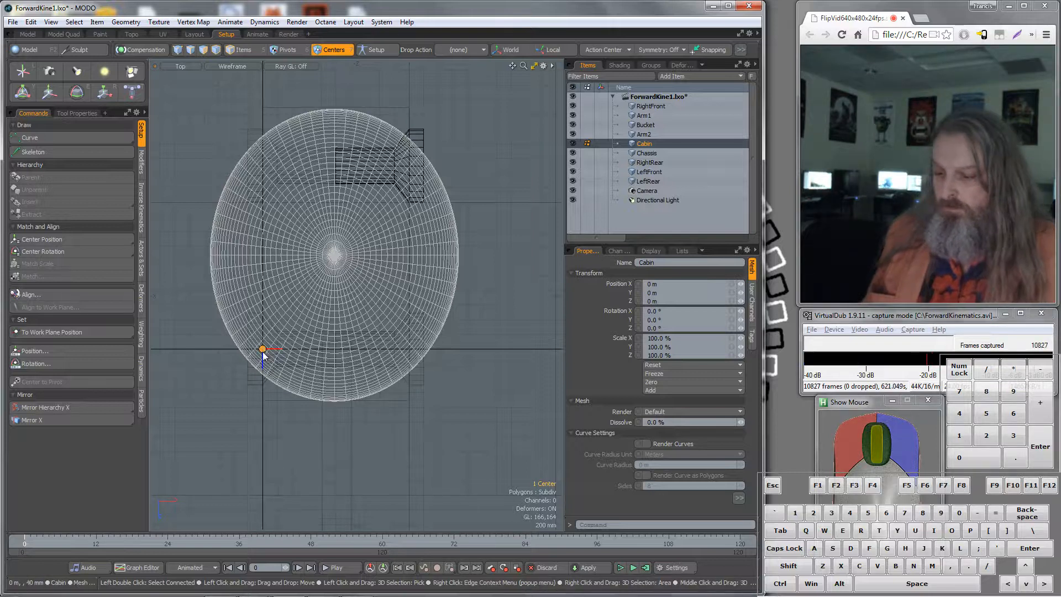
{"action": "key", "text": "w"}
{"action": "left_click_drag", "start_coordinate": [315, 407], "coordinate": [388, 308]}
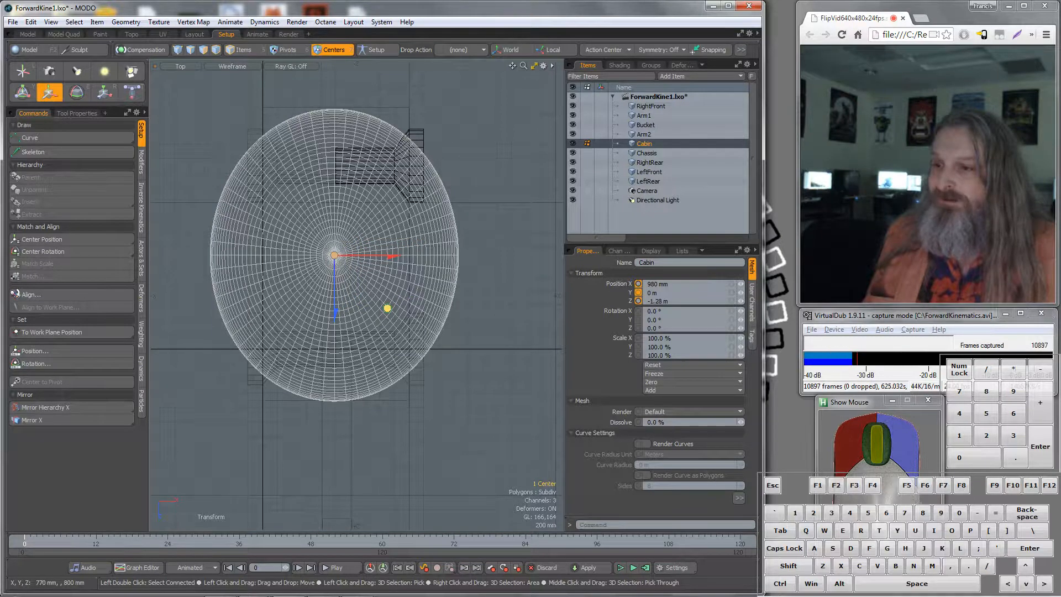
In the front view, move the Cabin center along Y to about 2.93 m, at the middle of the ellipsoid
{"action": "key", "text": "KP_2"}
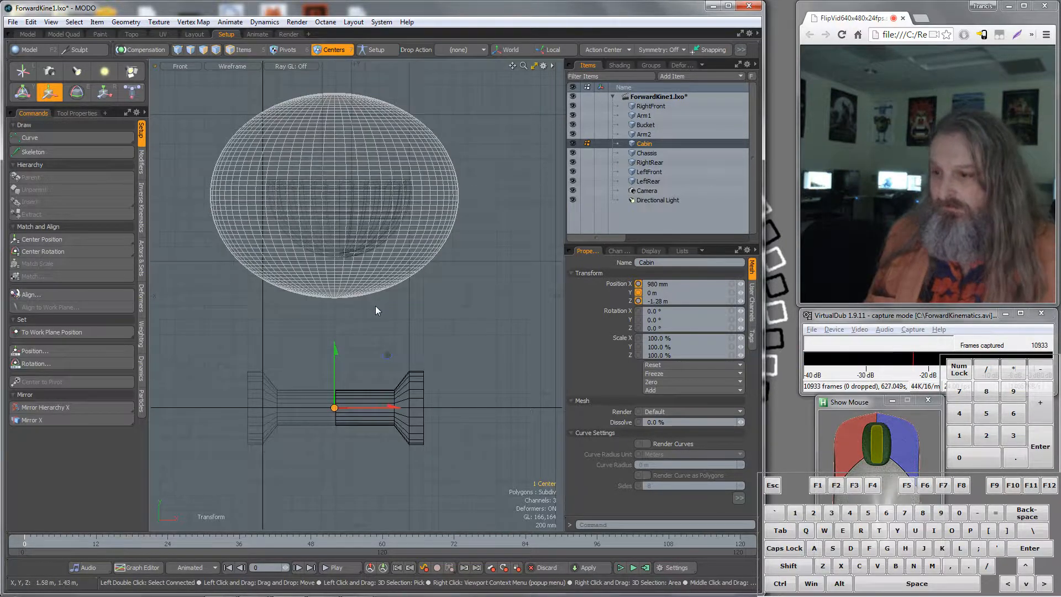
{"action": "left_click_drag", "start_coordinate": [334, 348], "coordinate": [334, 96]}
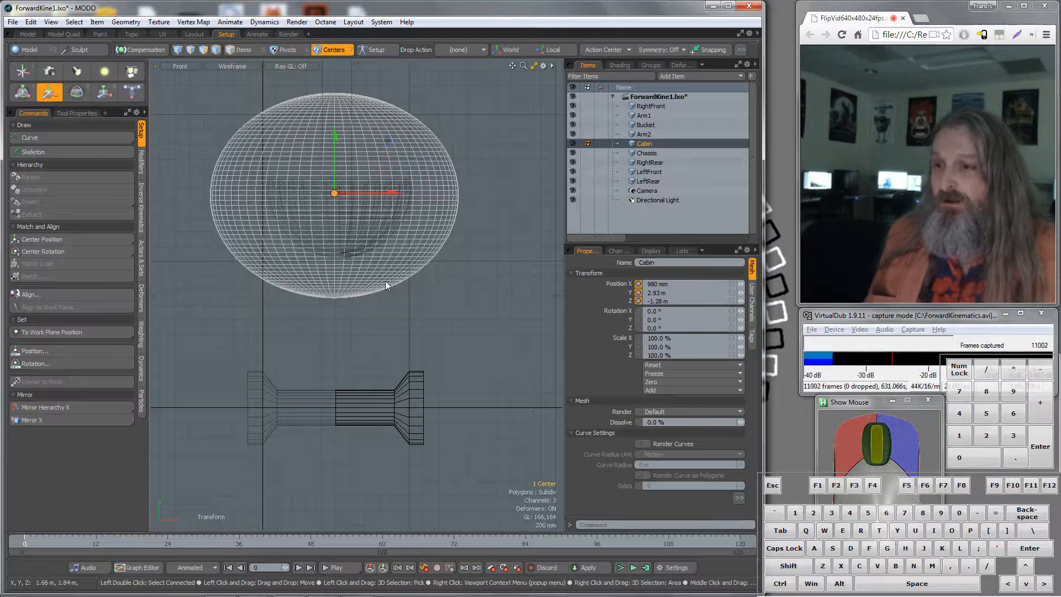
{"action": "key", "text": "KP_3"}
{"action": "key", "text": "KP_2"}
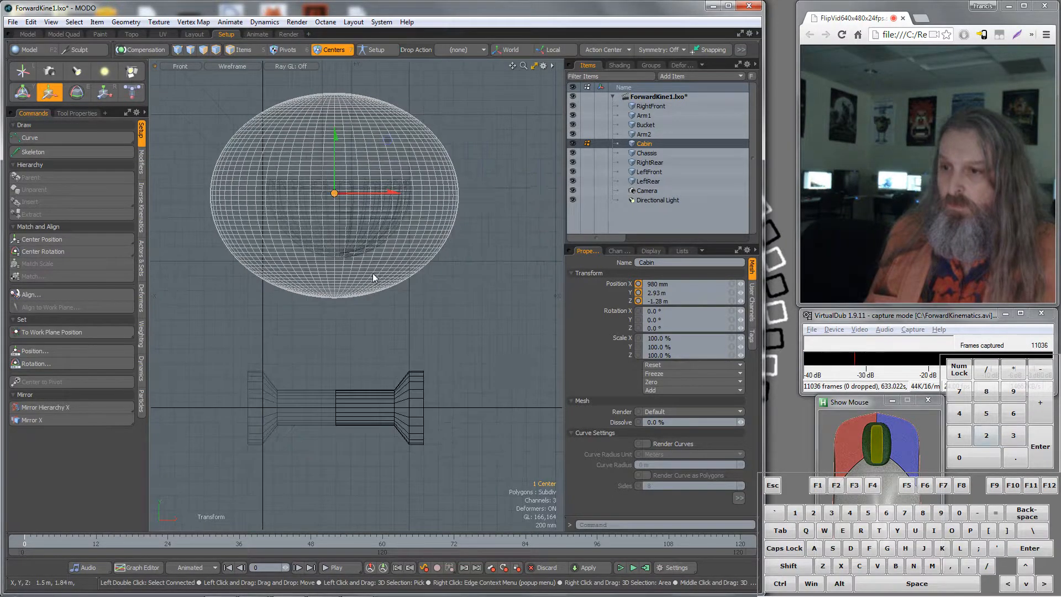
{"action": "key", "text": "KP_1"}
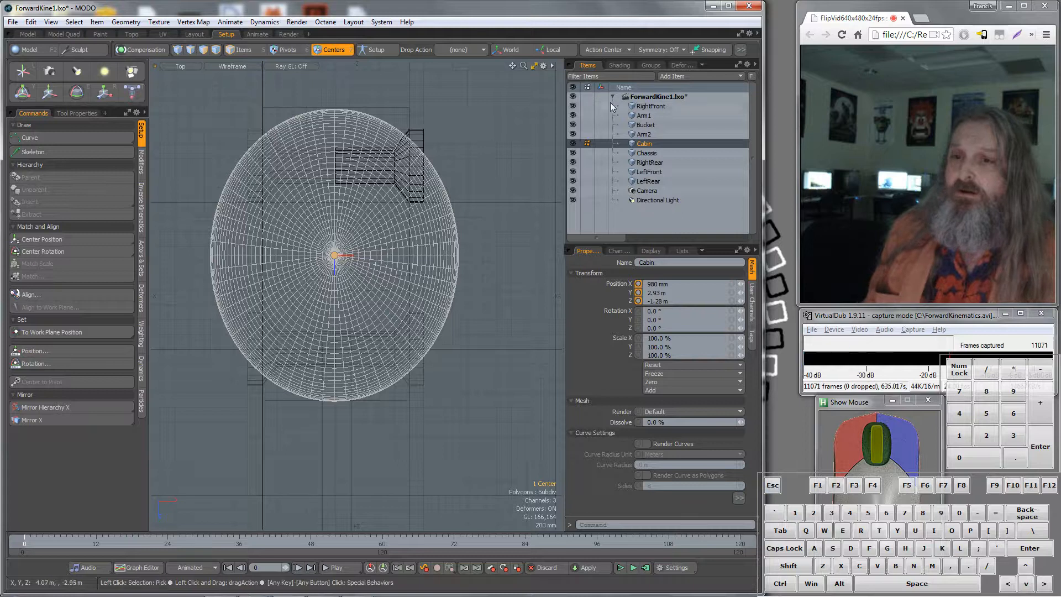
{"action": "key", "text": "KP_Decimal"}
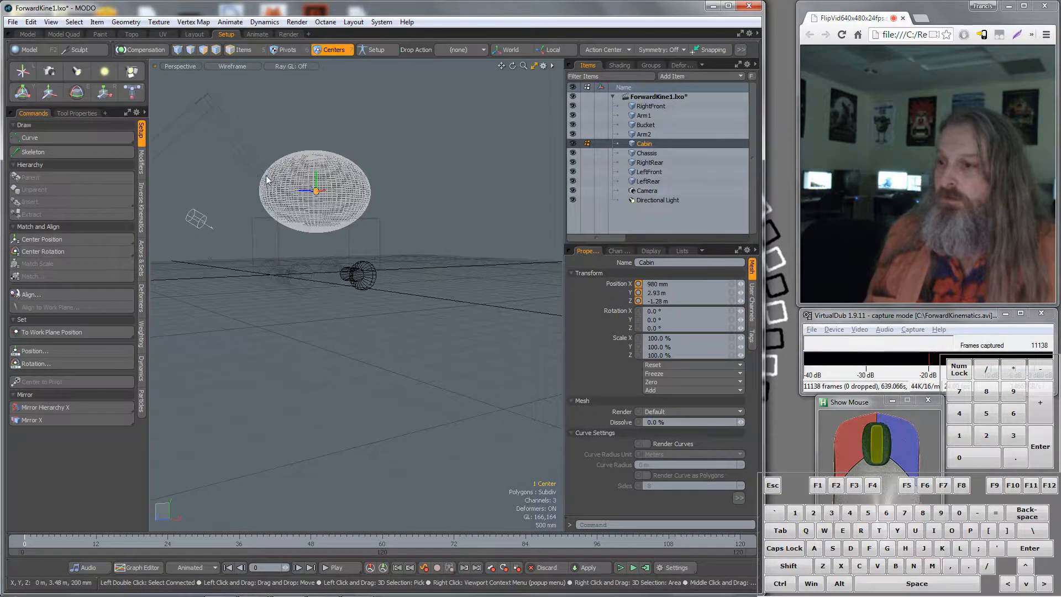
{"action": "left_click_drag", "start_coordinate": [257, 176], "coordinate": [216, 190], "text": "alt"}
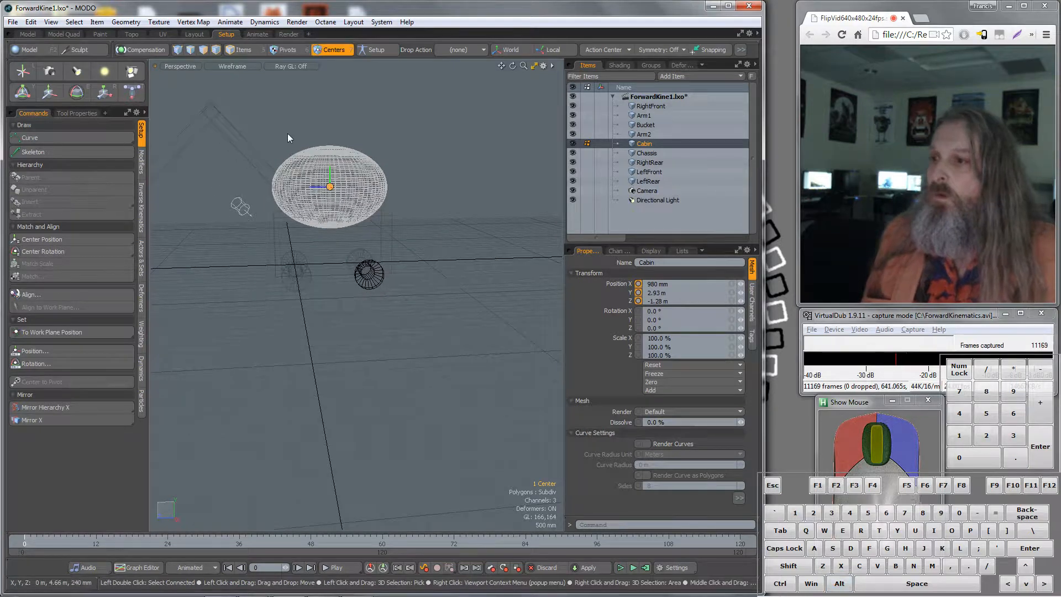
Select the Arm1 item's center and move it along Y to about 2.54 m in the right view
{"action": "left_click", "coordinate": [645, 118]}
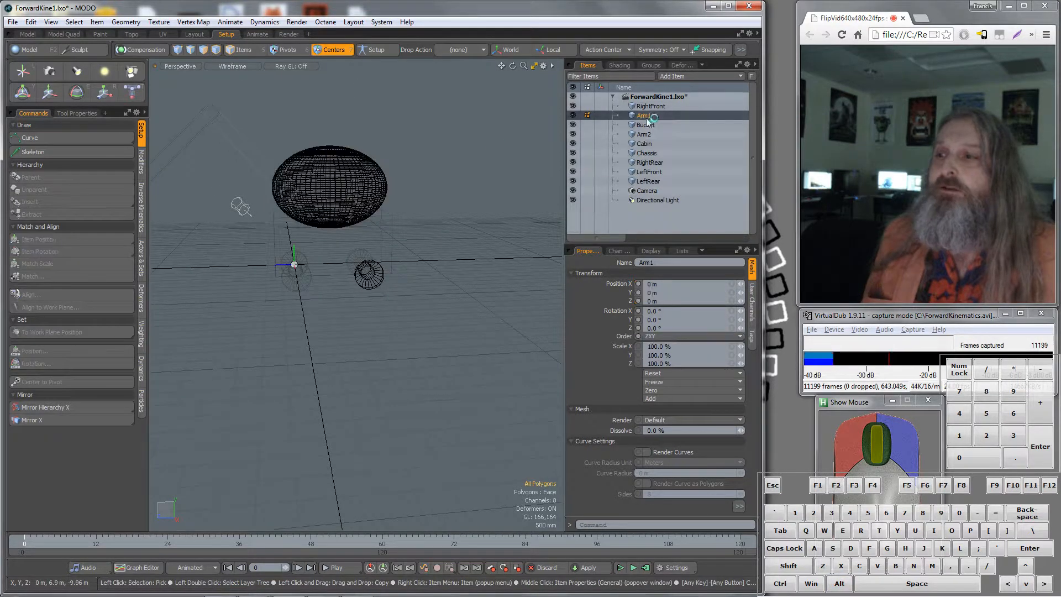
{"action": "key", "text": "KP_3"}
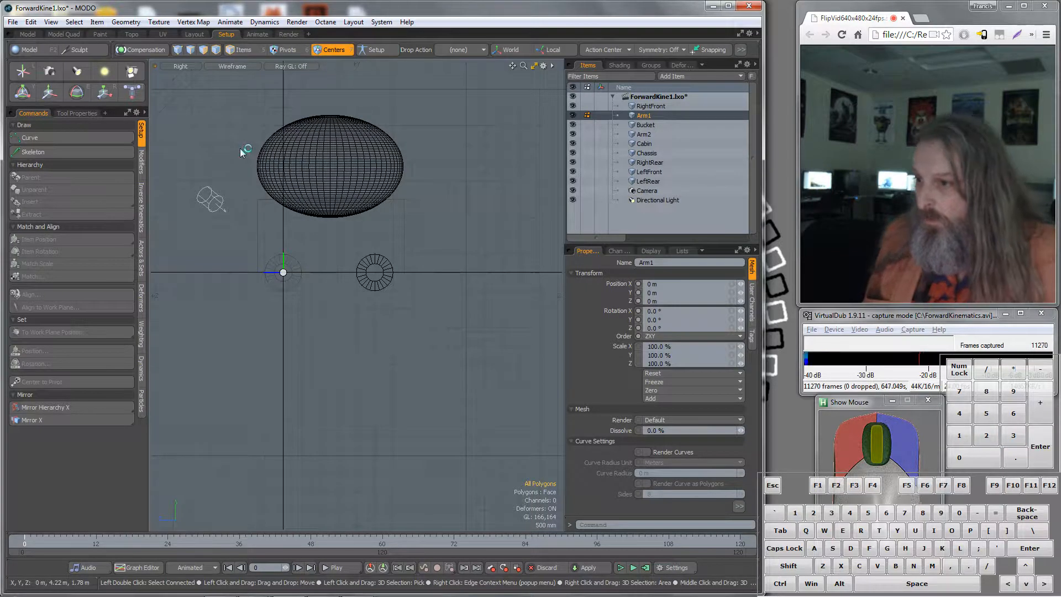
{"action": "scroll", "coordinate": [246, 163], "scroll_direction": "up", "scroll_amount": 5}
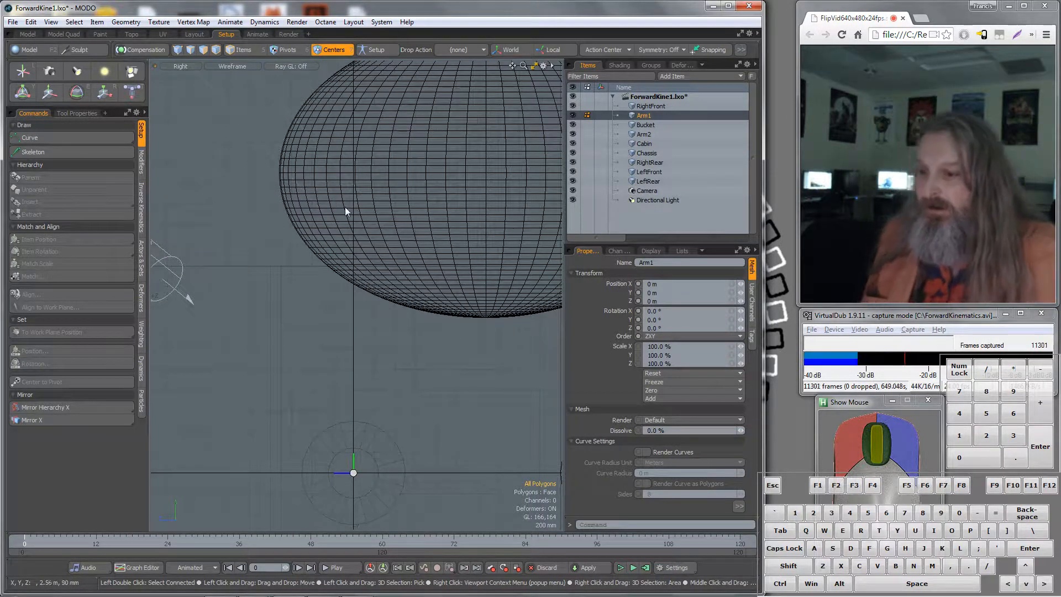
{"action": "key", "text": "w"}
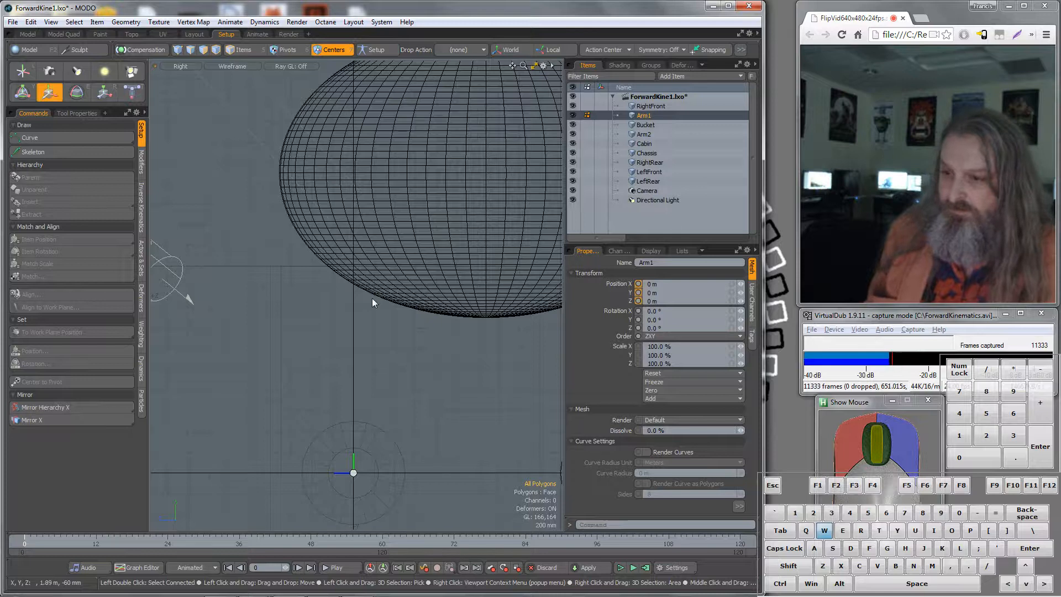
{"action": "left_click", "coordinate": [353, 474]}
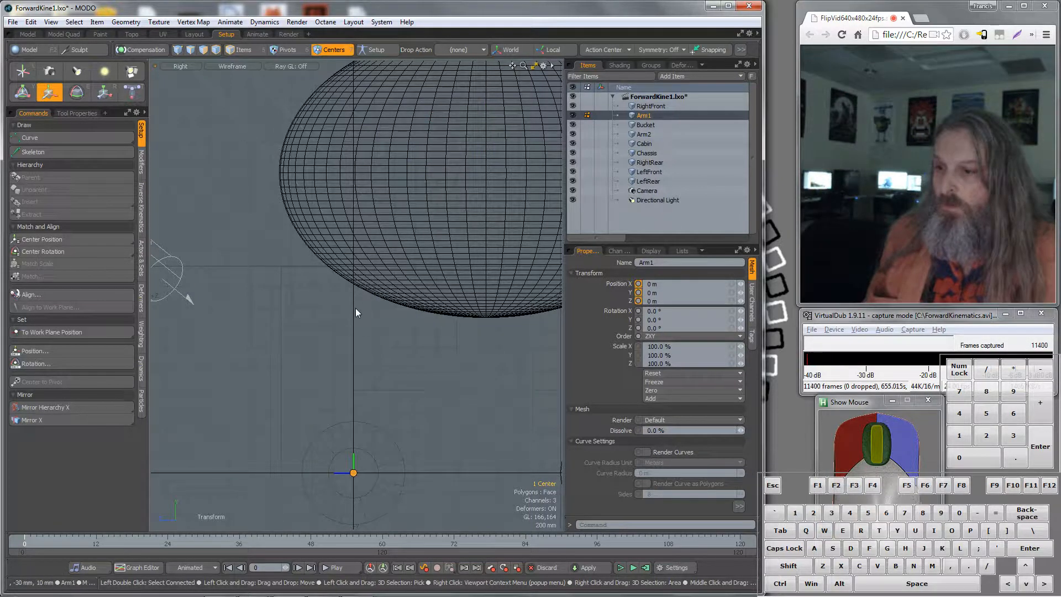
{"action": "left_click_drag", "start_coordinate": [353, 419], "coordinate": [352, 155]}
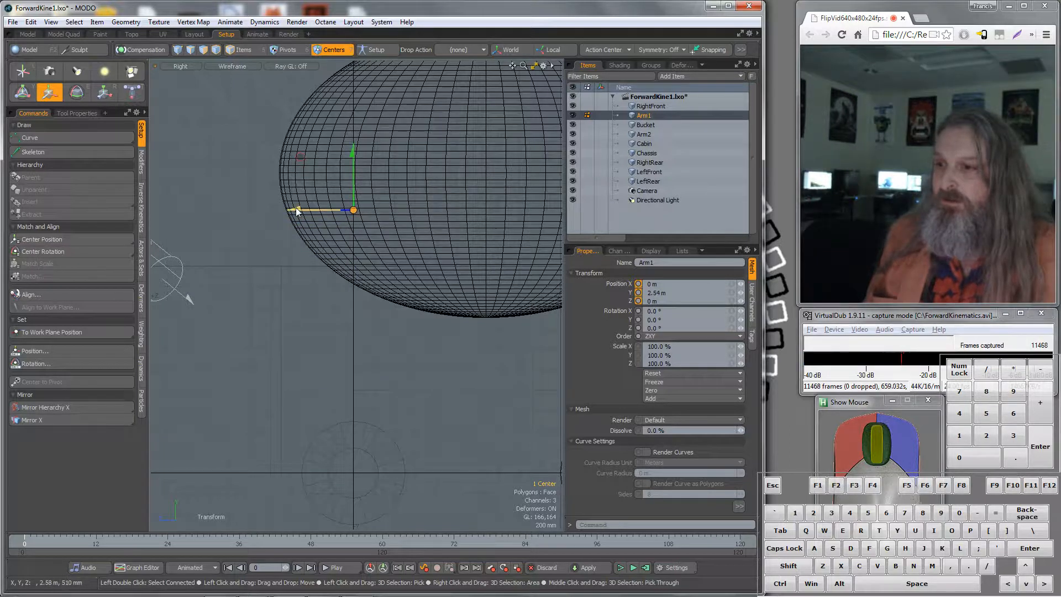
{"action": "left_click", "coordinate": [293, 206]}
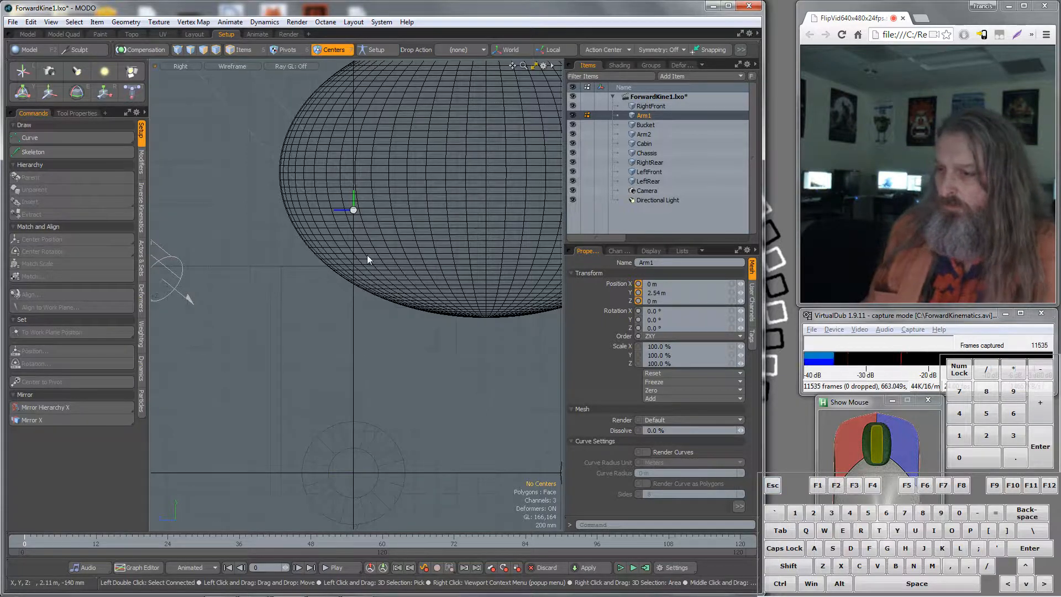
In the front view, move the Arm1 center along X to about 1.02 m, at the middle of the ellipsoid
{"action": "left_click_drag", "start_coordinate": [353, 256], "coordinate": [567, 507], "text": "alt+shift"}
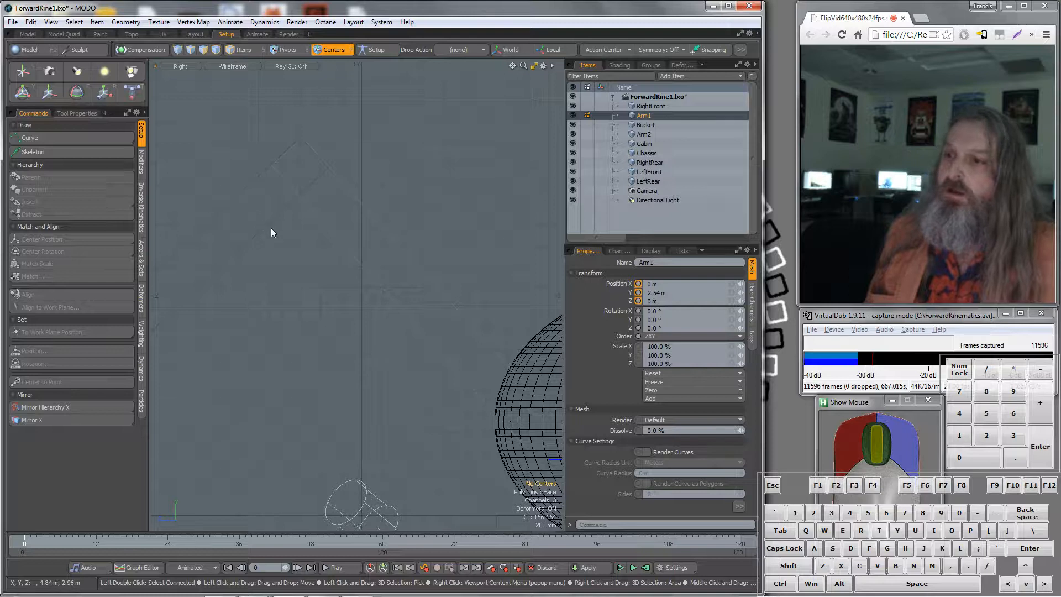
{"action": "key", "text": "KP_2"}
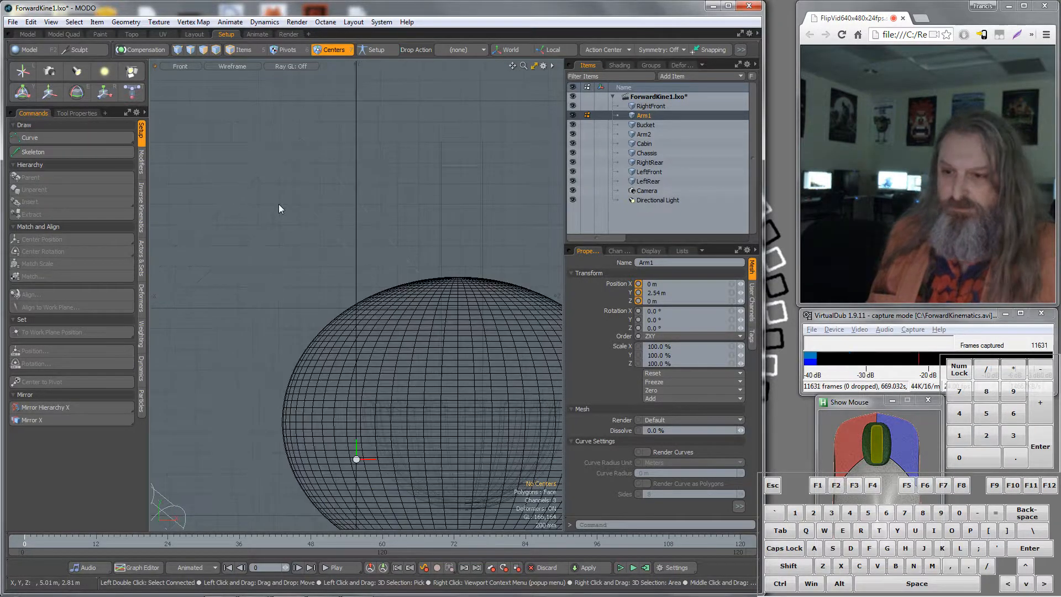
{"action": "scroll", "coordinate": [348, 421], "scroll_direction": "down", "scroll_amount": 3}
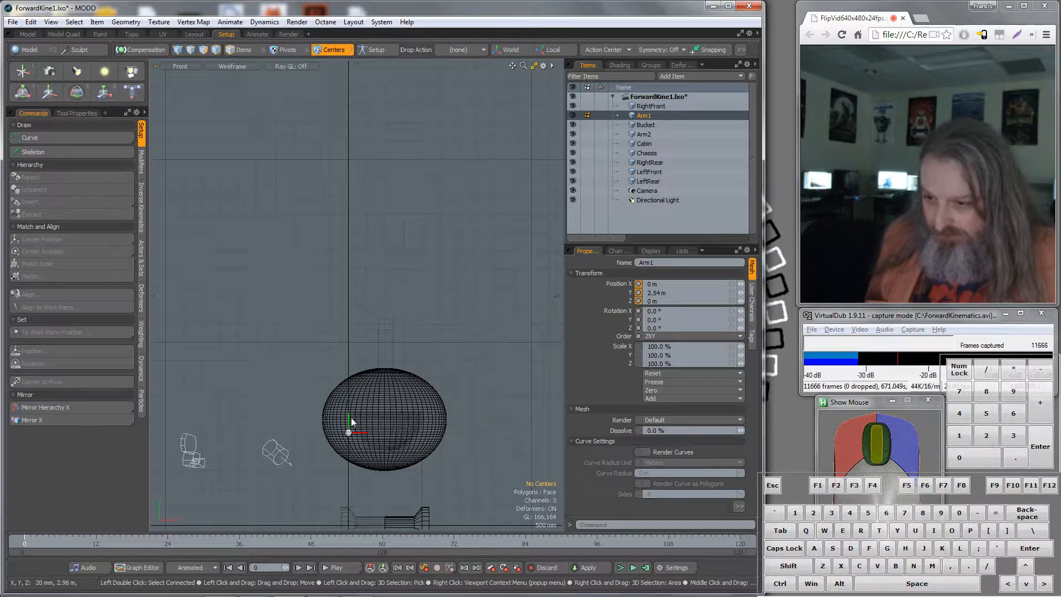
{"action": "key", "text": "w"}
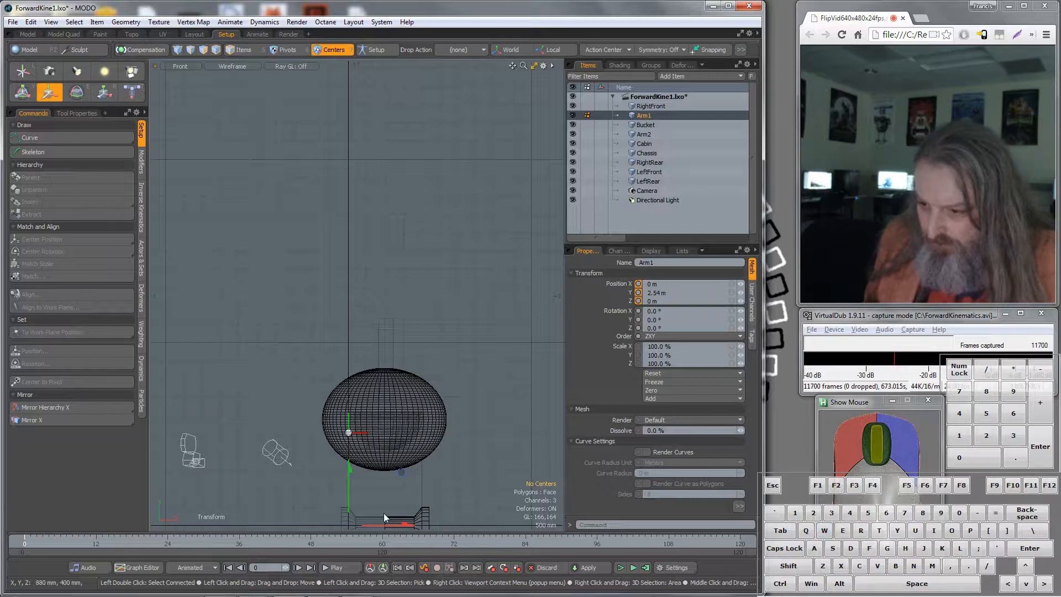
{"action": "left_click", "coordinate": [349, 433]}
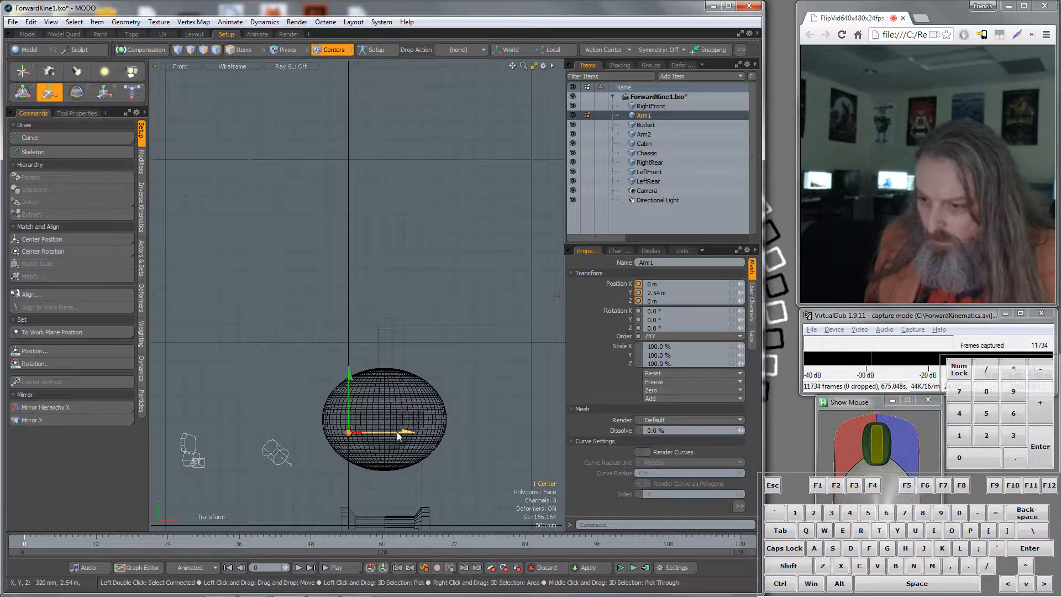
{"action": "left_click_drag", "start_coordinate": [402, 379], "coordinate": [440, 380]}
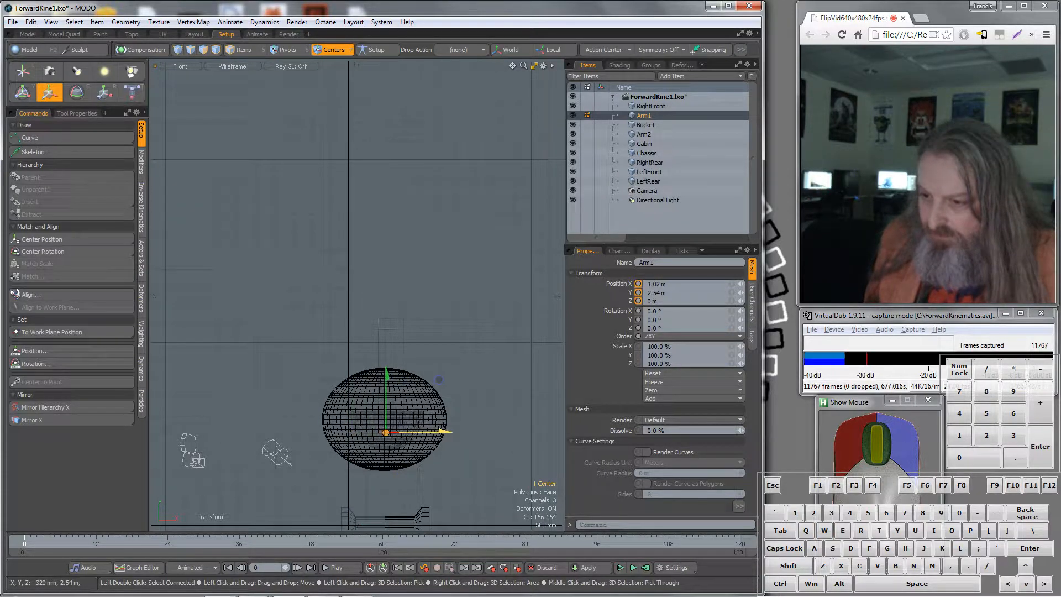
In the right view, move the Arm2 center to the joint between the arms, at about Y 5.38 m, Z 2.6 m
{"action": "key", "text": "KP_2"}
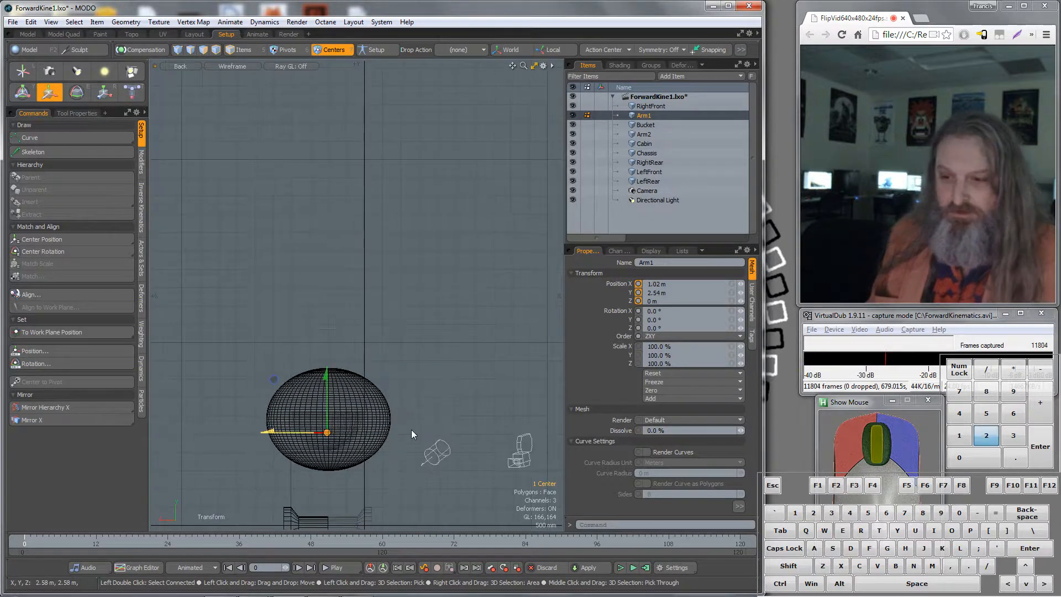
{"action": "key", "text": "KP_3"}
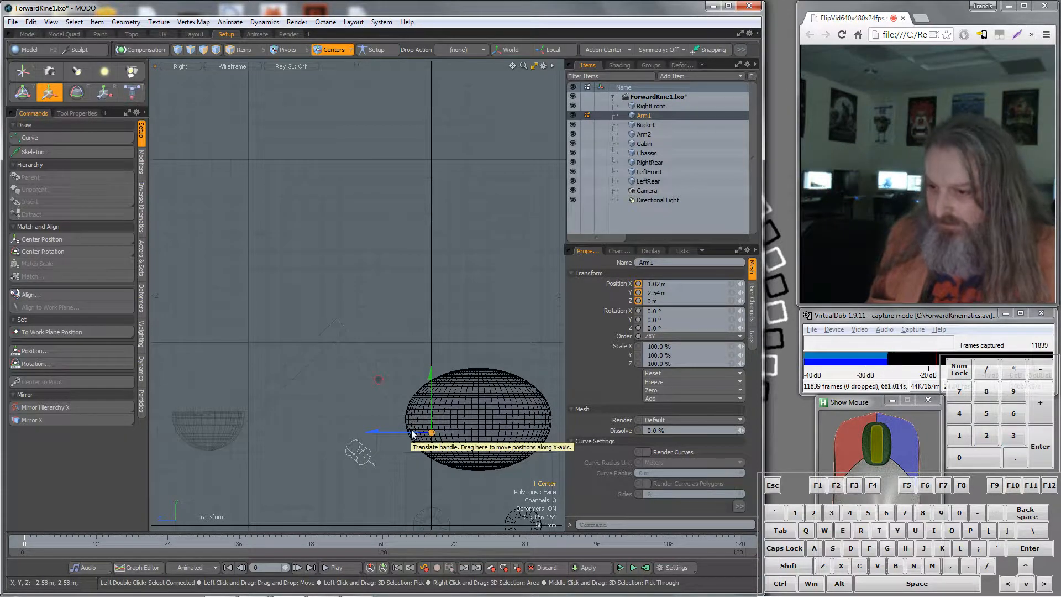
{"action": "left_click", "coordinate": [645, 134]}
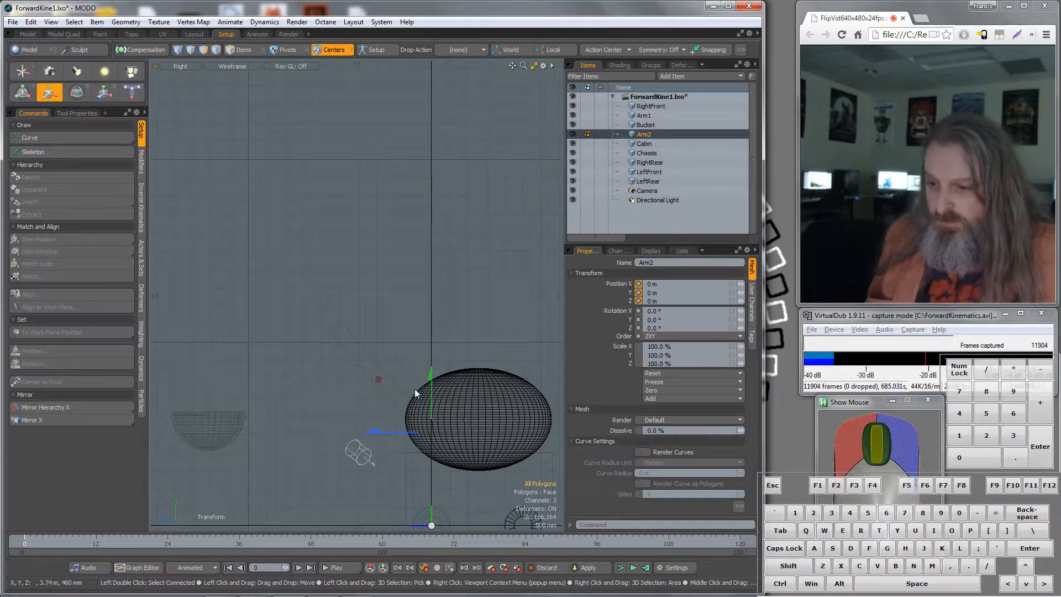
{"action": "left_click", "coordinate": [432, 525]}
{"action": "left_click_drag", "start_coordinate": [431, 525], "coordinate": [337, 335]}
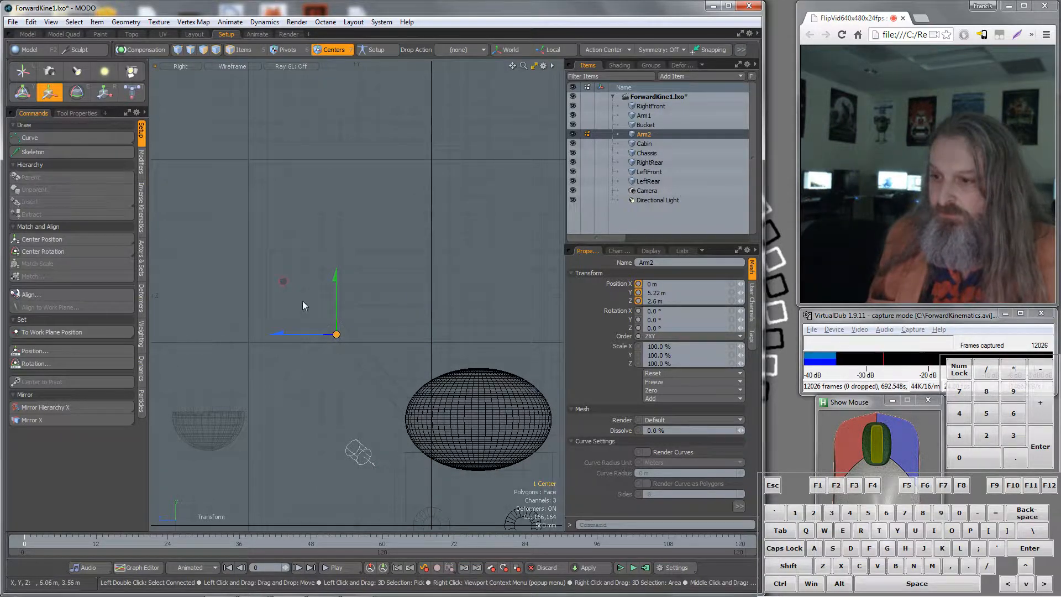
{"action": "left_click", "coordinate": [333, 275]}
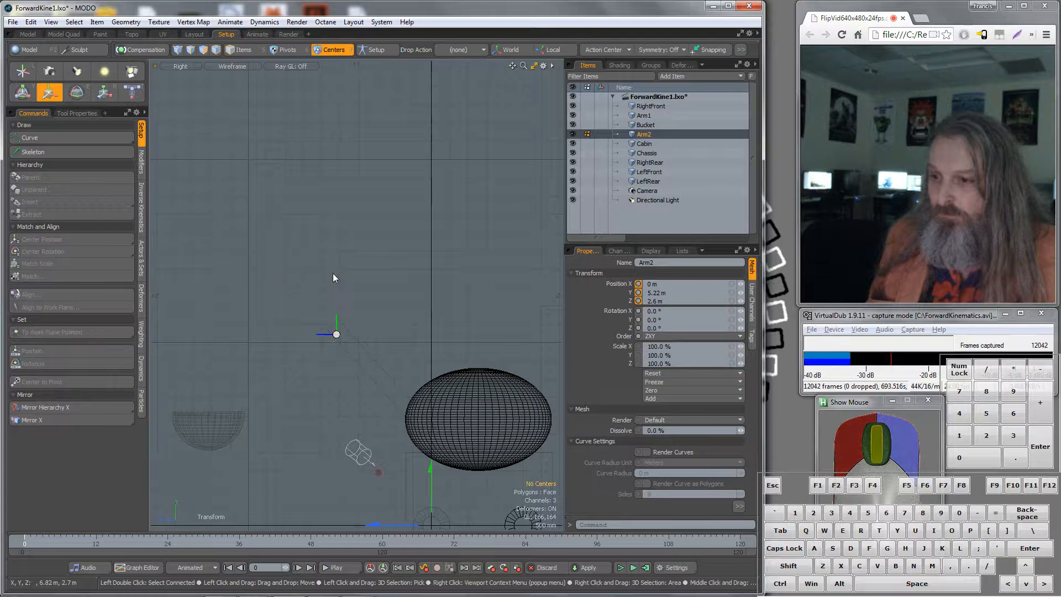
{"action": "left_click", "coordinate": [336, 334]}
{"action": "left_click_drag", "start_coordinate": [336, 282], "coordinate": [336, 280]}
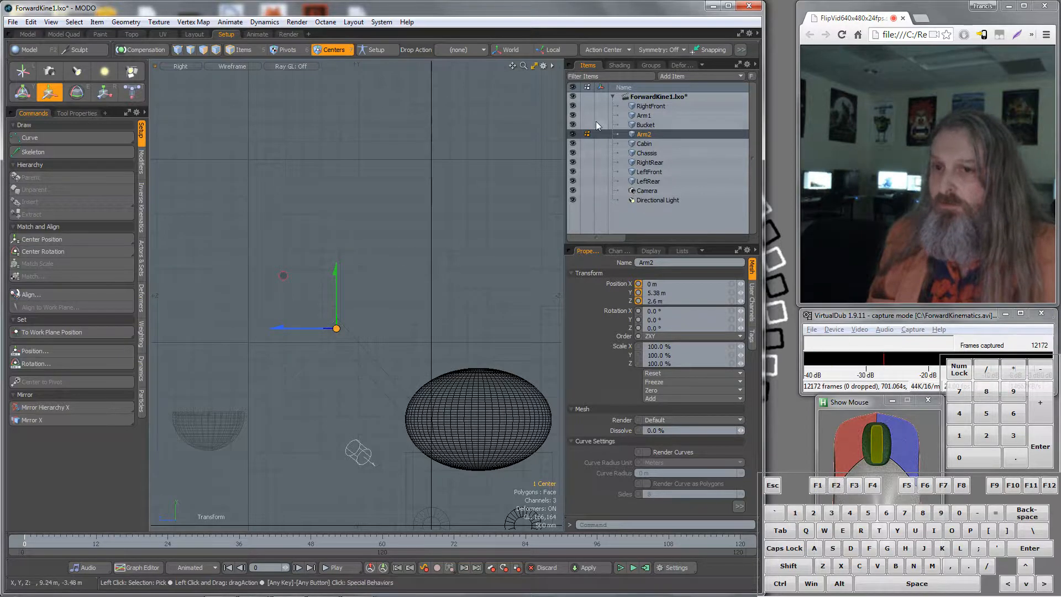
In the front view, move the Arm2 center along X to about 1.02 m, in line with the arm
{"action": "key", "text": "KP_2"}
{"action": "key", "text": "KP_1"}
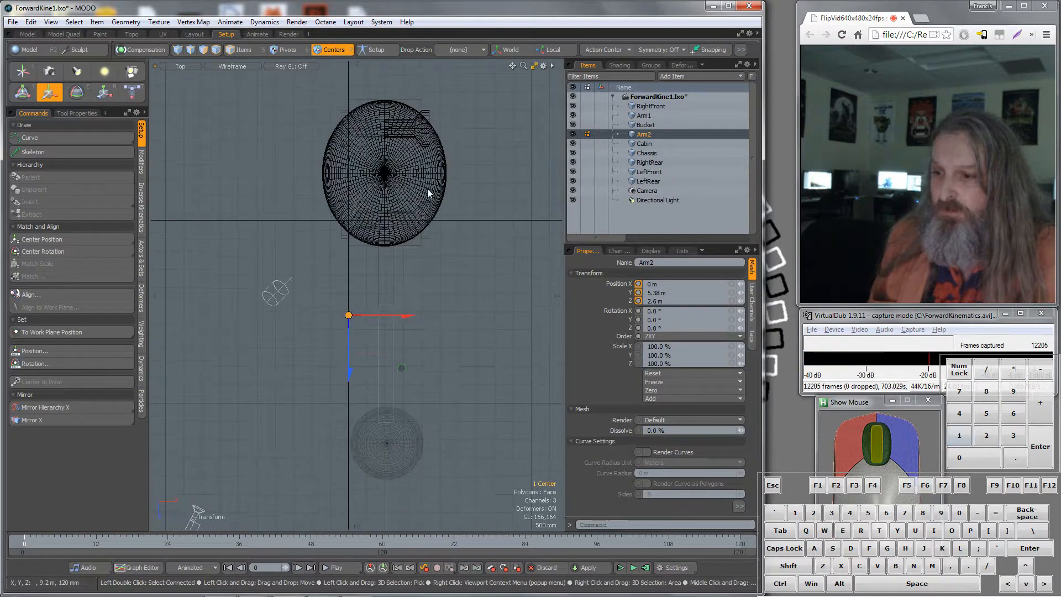
{"action": "key", "text": "KP_2"}
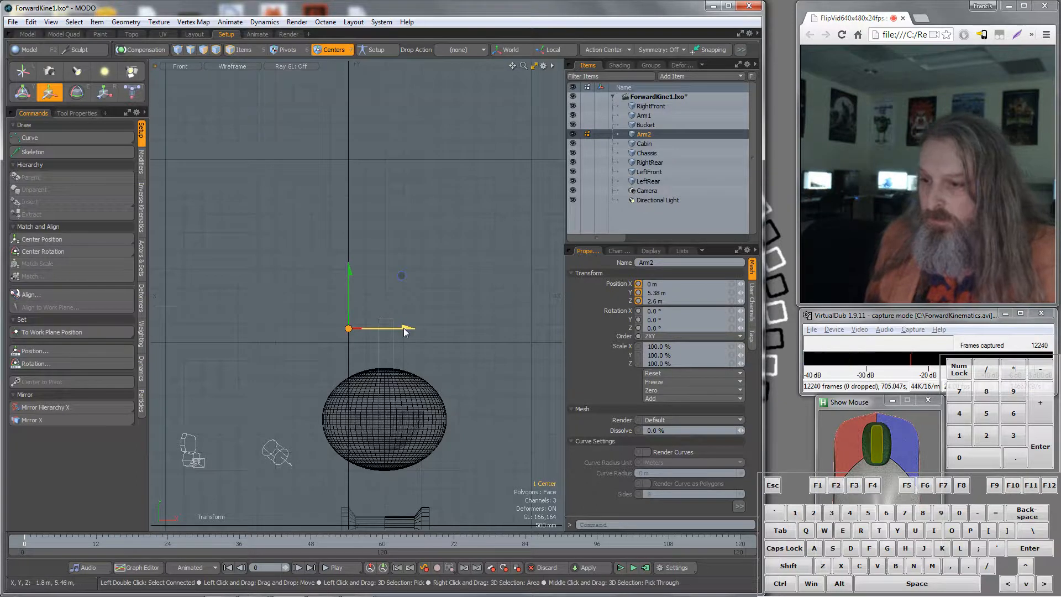
{"action": "left_click_drag", "start_coordinate": [406, 329], "coordinate": [444, 328]}
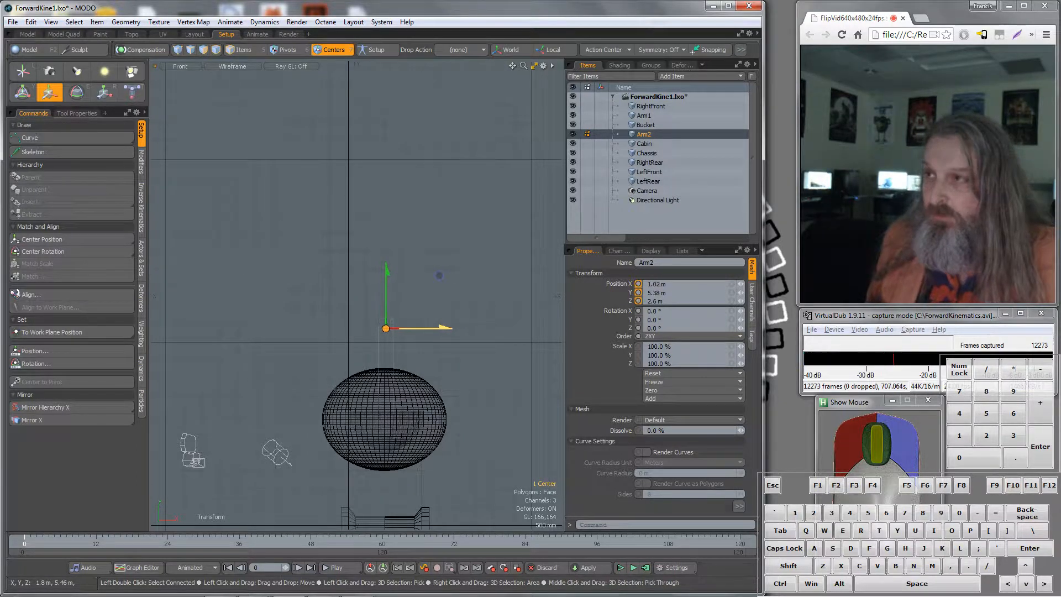
Move the Bucket center to about X 1.02 m in the front view and Y 2.86 m, Z 5.36 m in the right view
{"action": "left_click", "coordinate": [647, 125]}
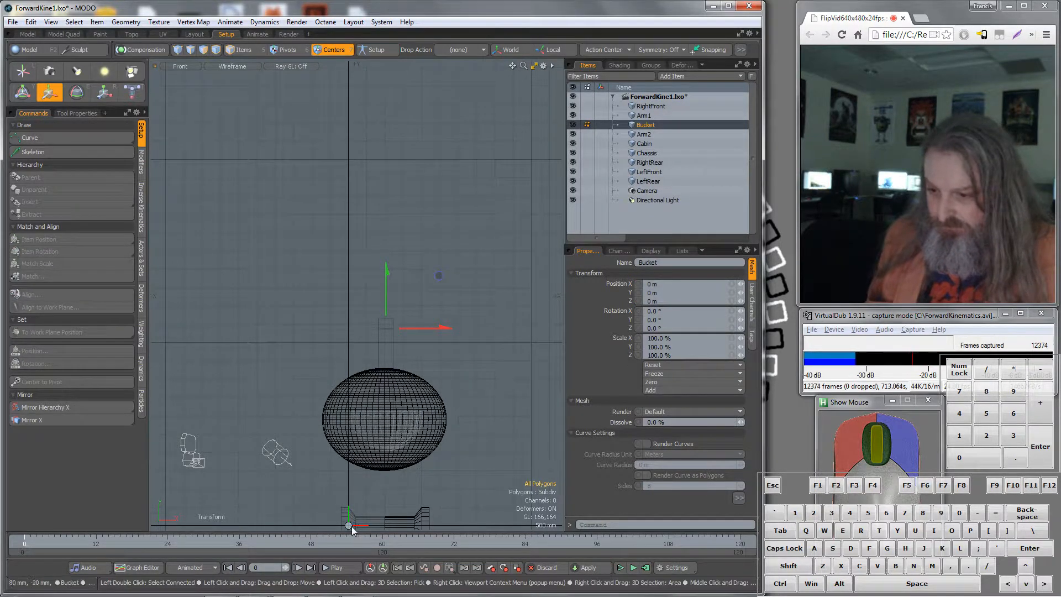
{"action": "left_click_drag", "start_coordinate": [349, 527], "coordinate": [422, 527]}
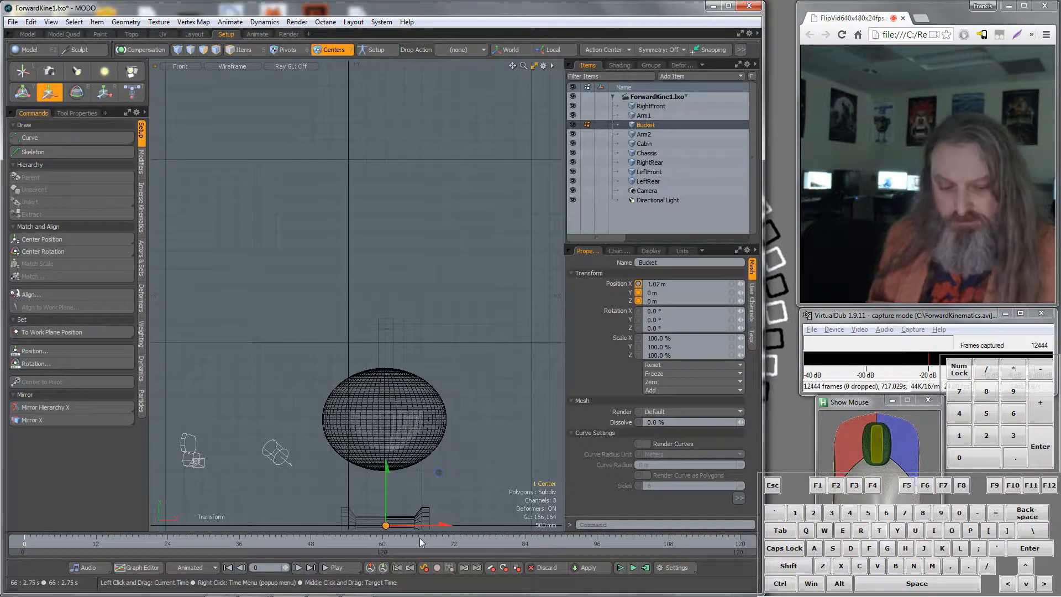
{"action": "key", "text": "KP_3"}
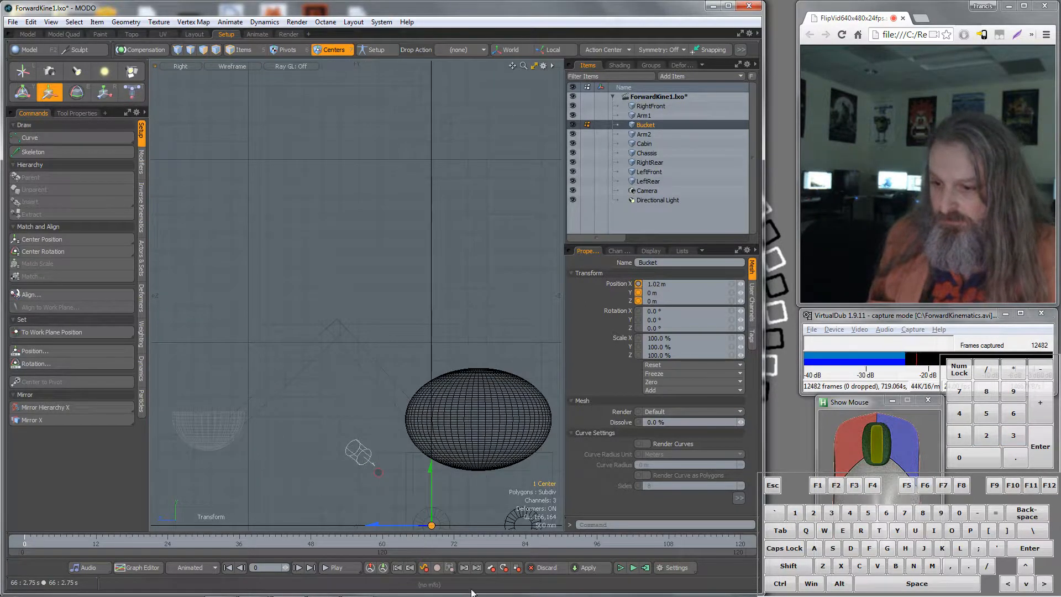
{"action": "left_click_drag", "start_coordinate": [378, 472], "coordinate": [182, 367]}
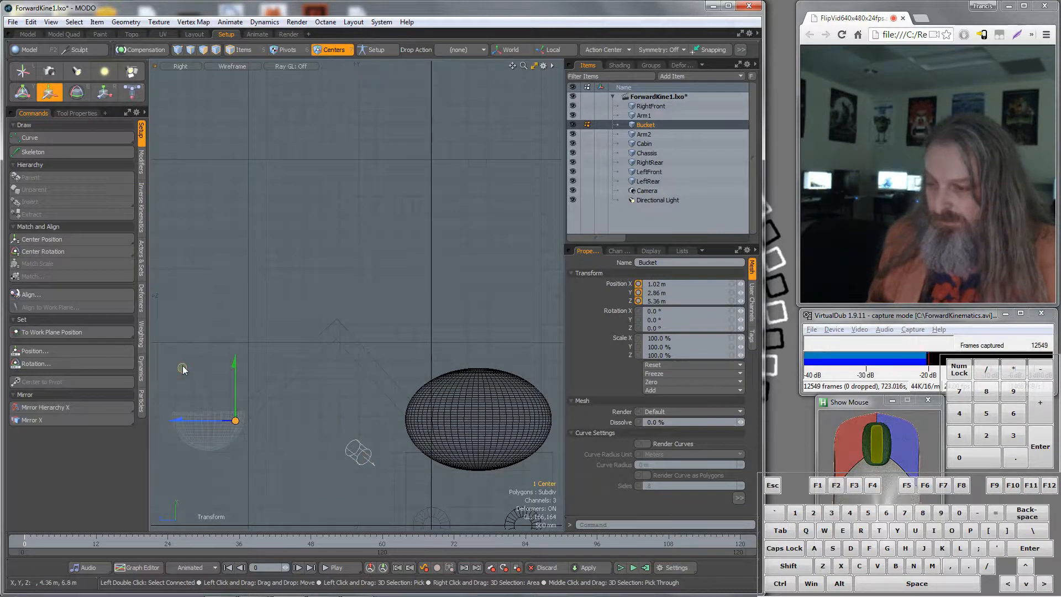
{"action": "key", "text": "Escape"}
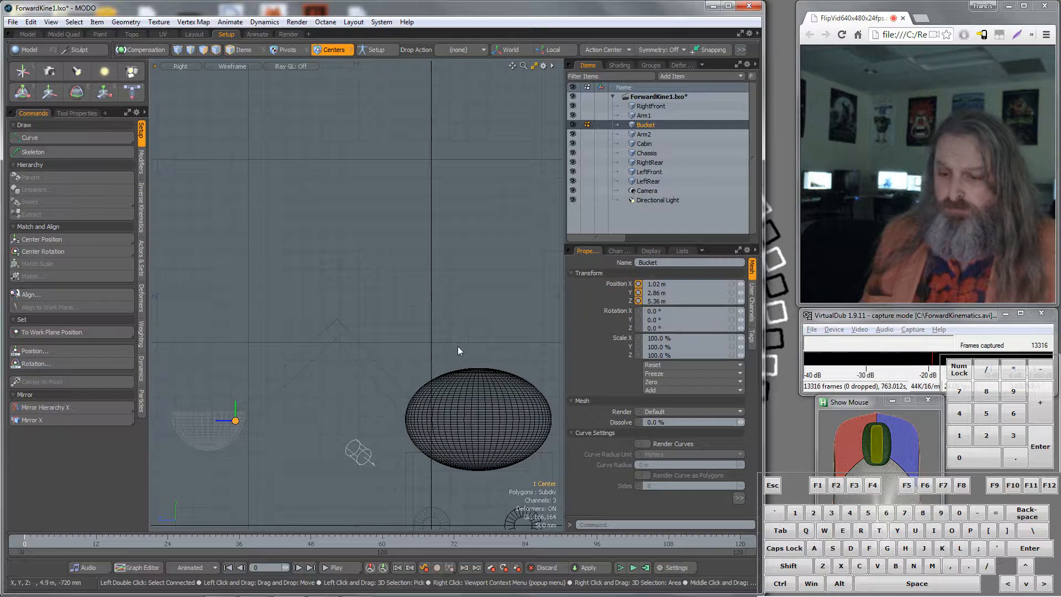
In Items mode, parent the RightFront, RightRear, LeftFront and LeftRear wheel items to Chassis
{"action": "key", "text": "KP_Decimal"}
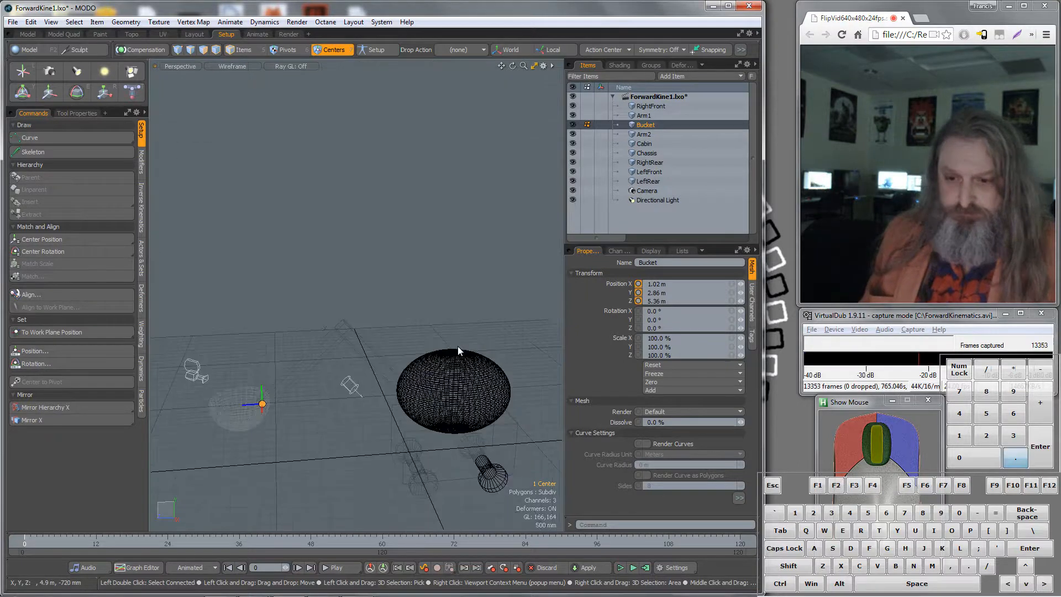
{"action": "left_click_drag", "start_coordinate": [429, 370], "coordinate": [302, 316], "text": "alt"}
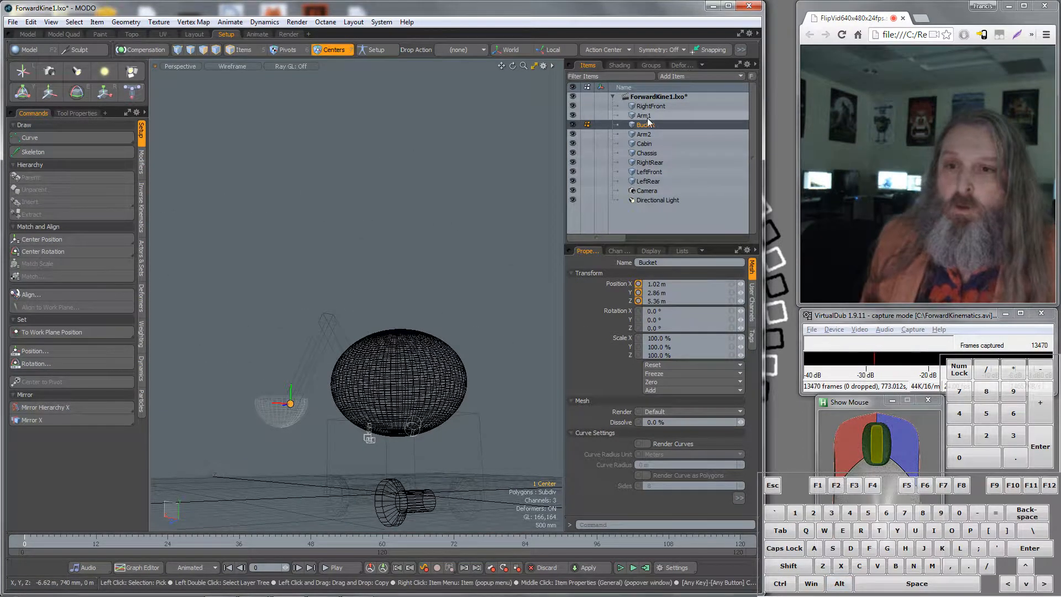
{"action": "left_click", "coordinate": [647, 154]}
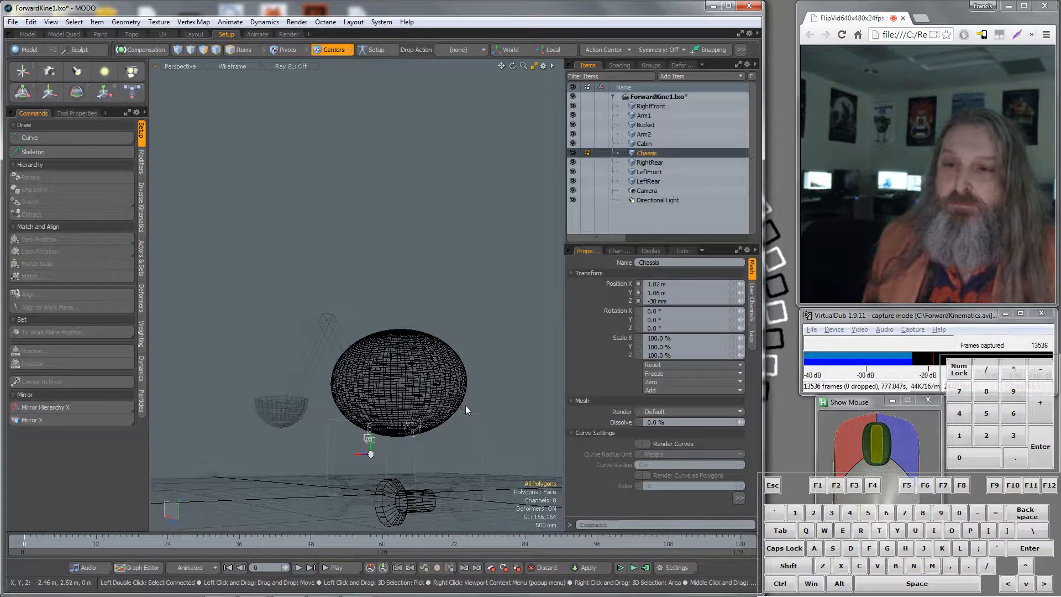
{"action": "left_click", "coordinate": [246, 50]}
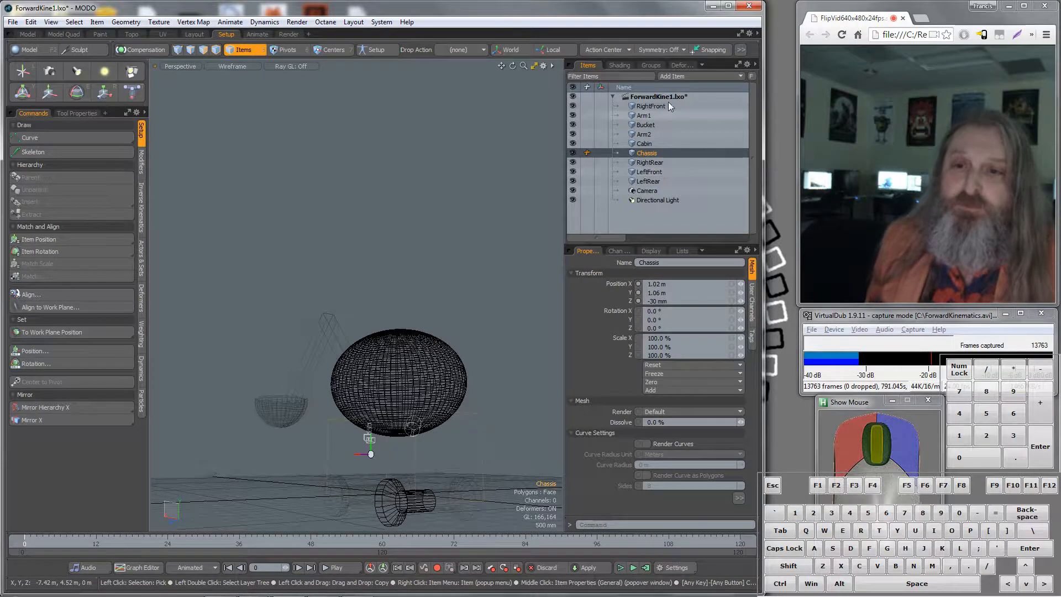
{"action": "left_click_drag", "start_coordinate": [646, 109], "coordinate": [656, 147]}
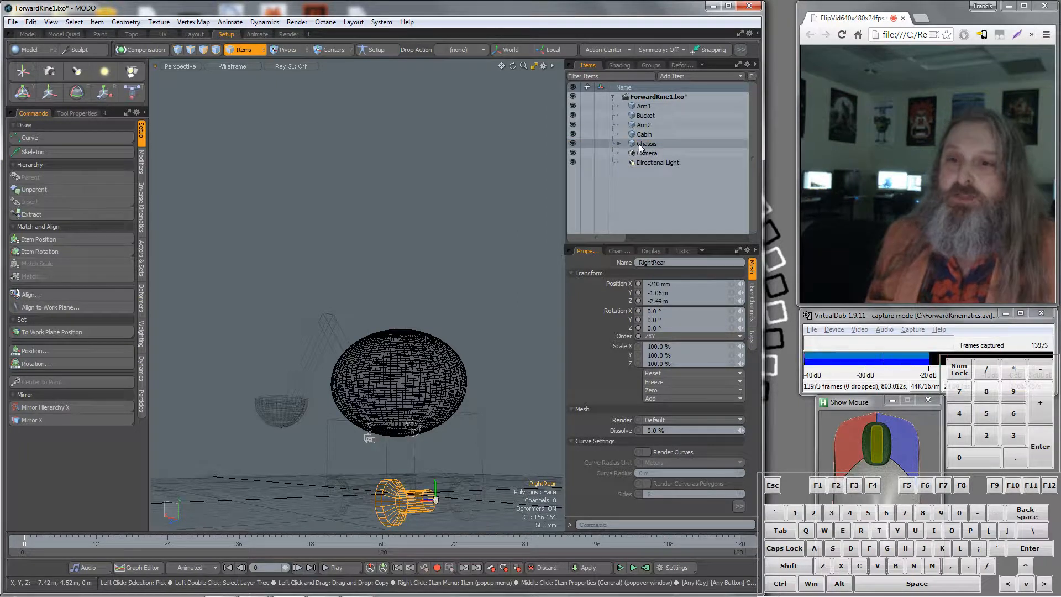
Select Chassis together with its child wheels and expand its hierarchy in the item list
{"action": "double_click", "coordinate": [641, 146]}
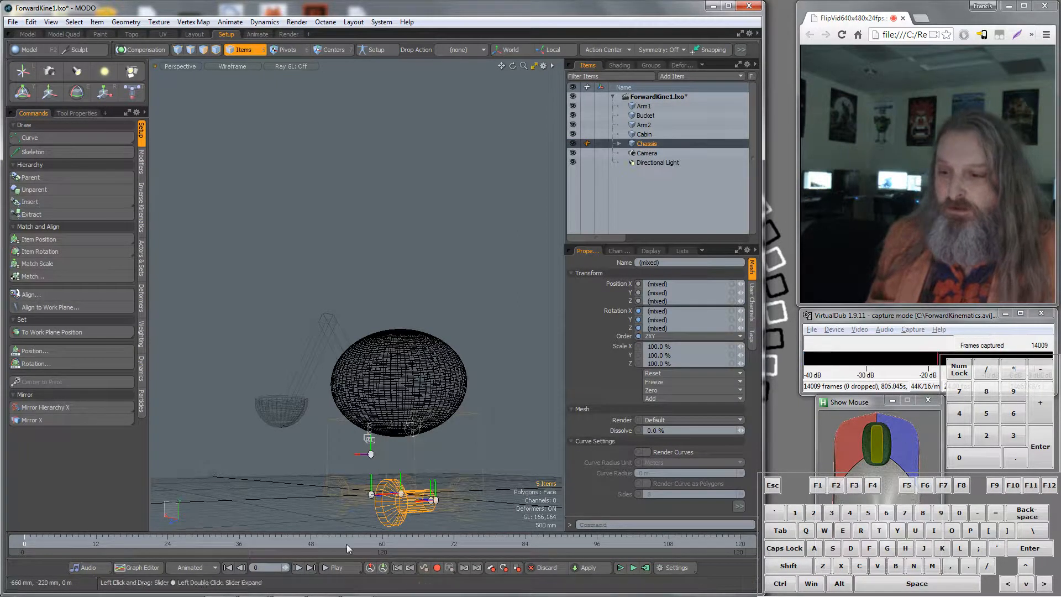
{"action": "left_click_drag", "start_coordinate": [497, 412], "coordinate": [531, 404], "text": "alt"}
{"action": "left_click", "coordinate": [619, 145]}
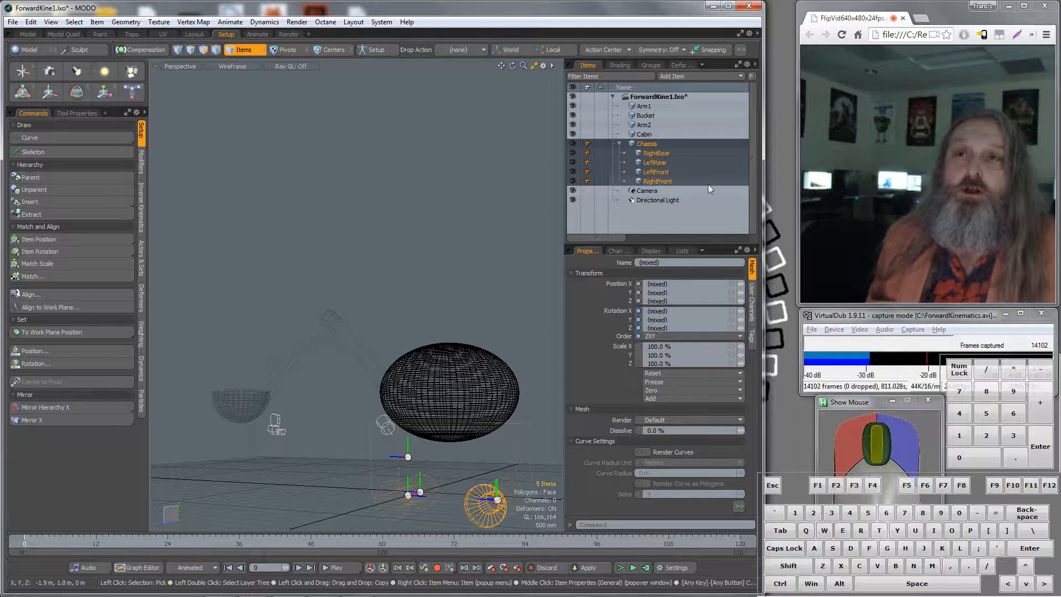
Parent the Cabin item to Chassis and the Arm1 item to Cabin
{"action": "left_click", "coordinate": [645, 134]}
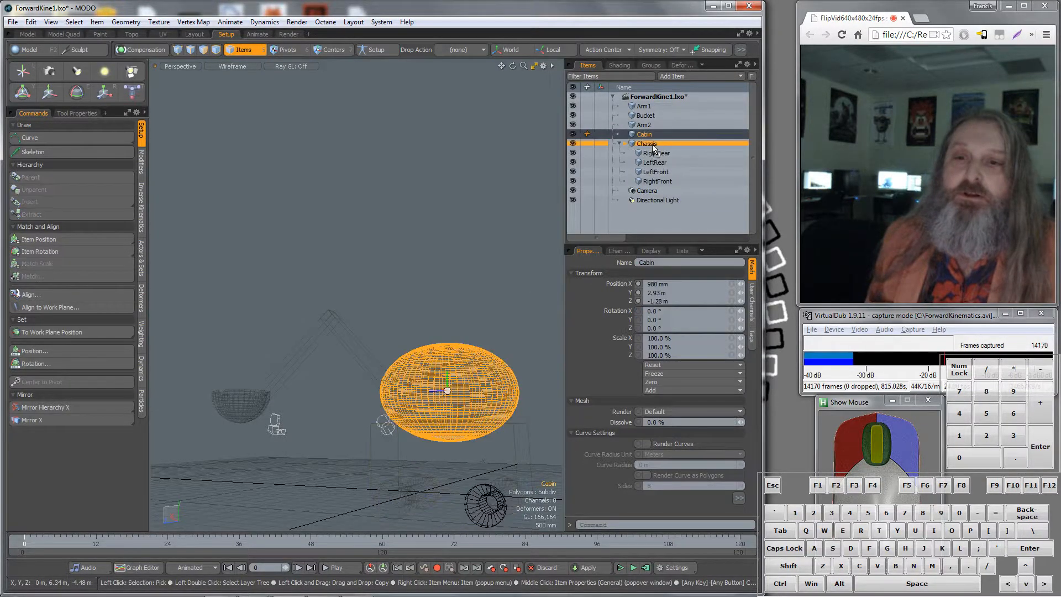
{"action": "left_click_drag", "start_coordinate": [653, 148], "coordinate": [653, 150]}
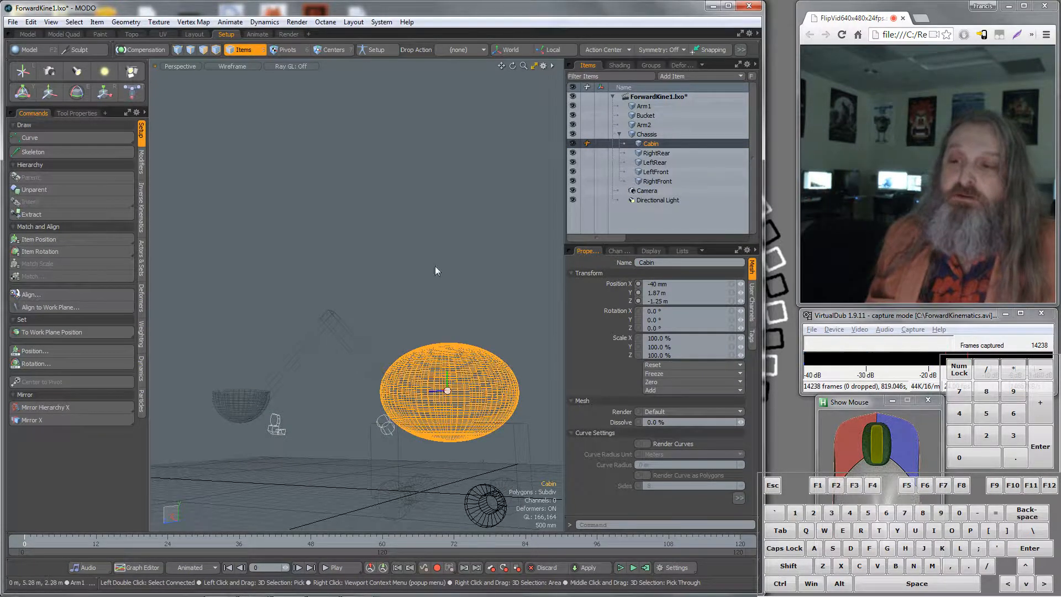
{"action": "left_click", "coordinate": [643, 107]}
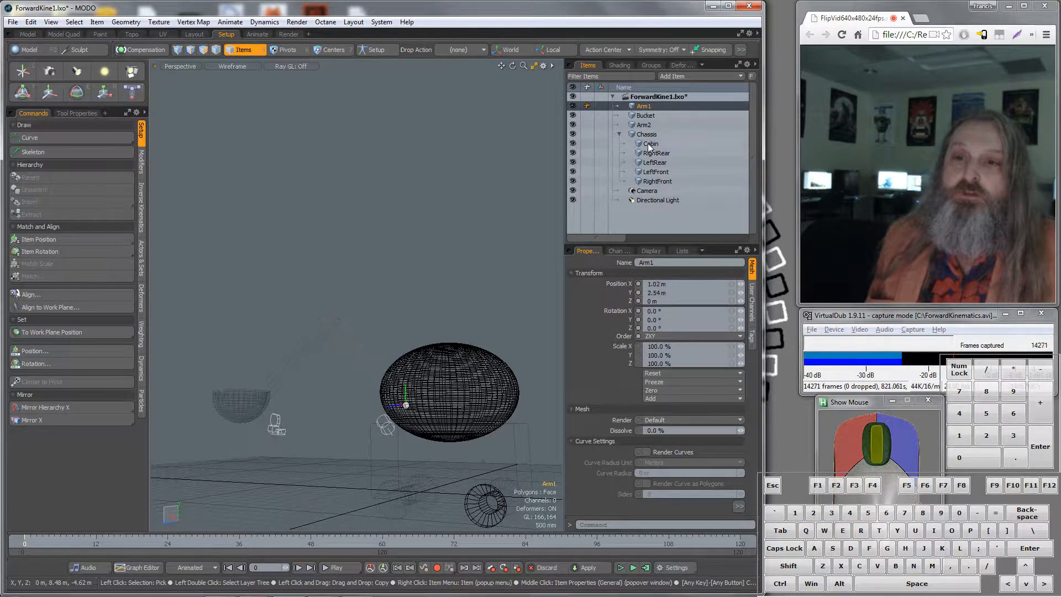
{"action": "left_click_drag", "start_coordinate": [641, 107], "coordinate": [668, 145]}
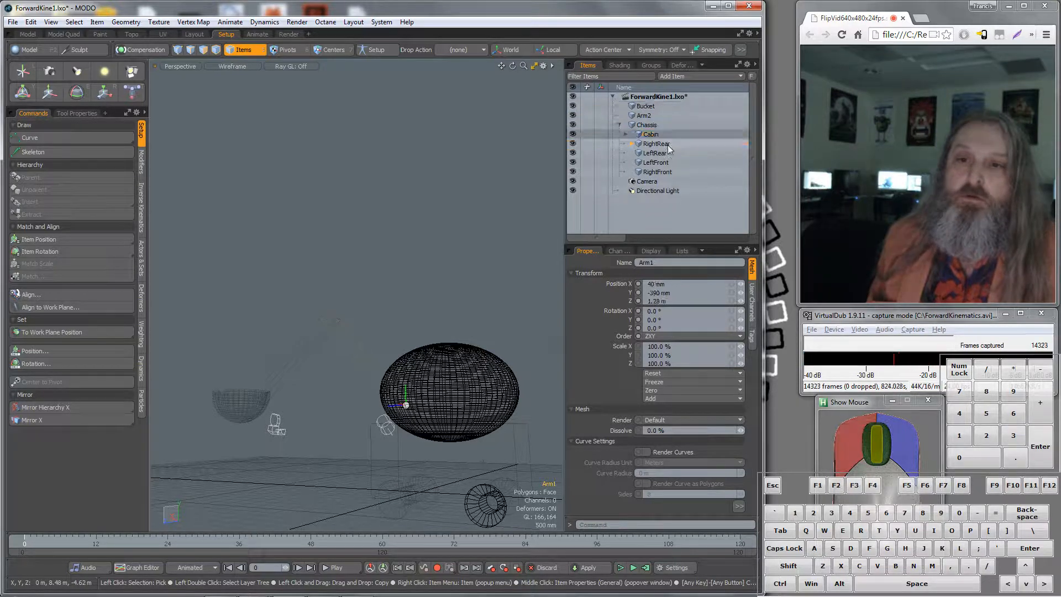
Parent Arm2 to Arm1 and Bucket to Arm2, expanding the item hierarchy down to the Bucket
{"action": "left_click_drag", "start_coordinate": [650, 121], "coordinate": [677, 134]}
{"action": "left_click", "coordinate": [632, 134]}
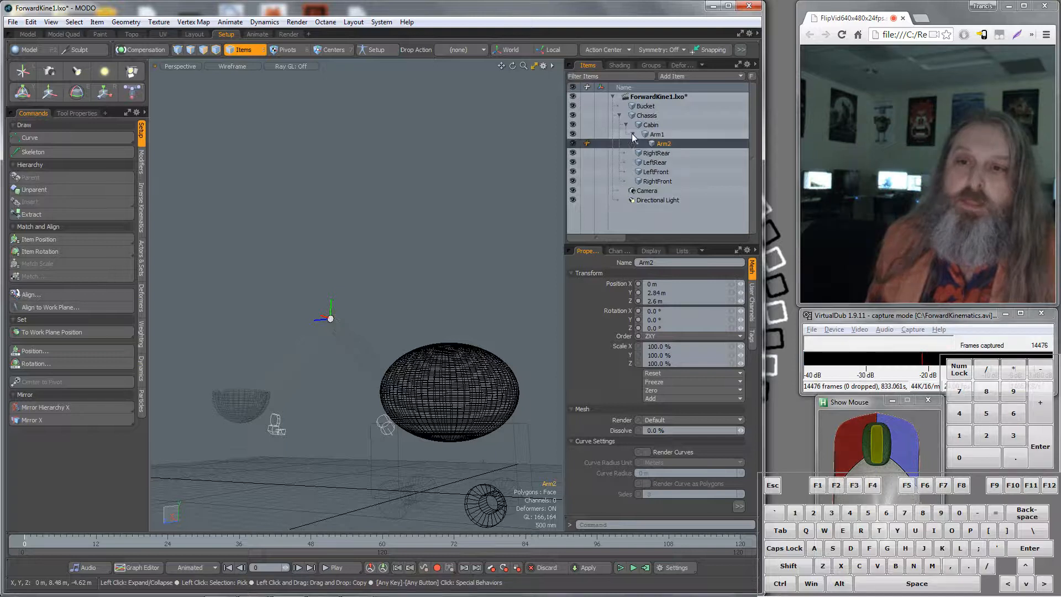
{"action": "left_click", "coordinate": [652, 108]}
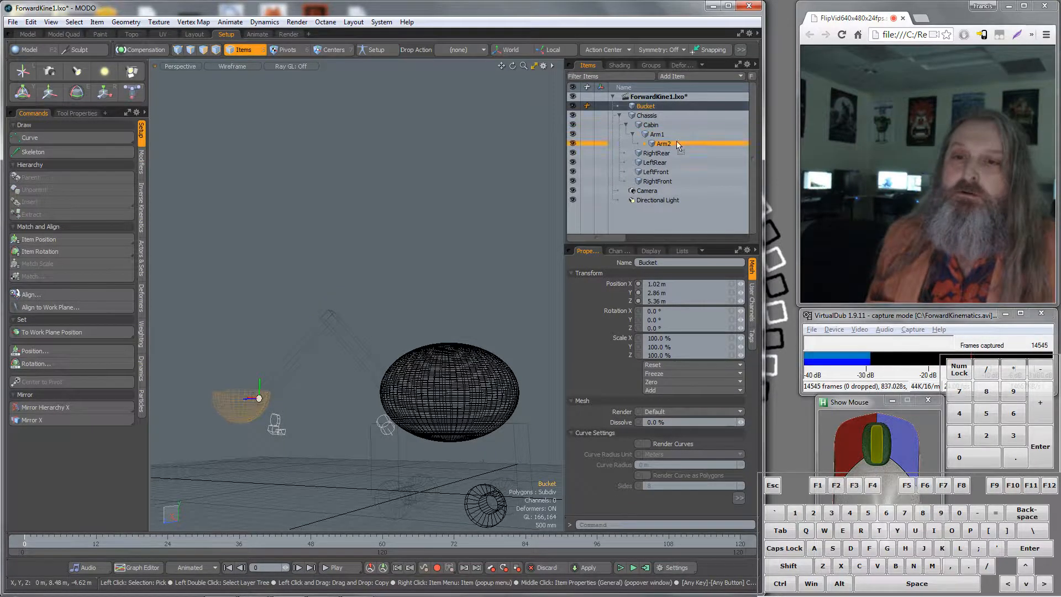
{"action": "left_click_drag", "start_coordinate": [678, 143], "coordinate": [678, 143]}
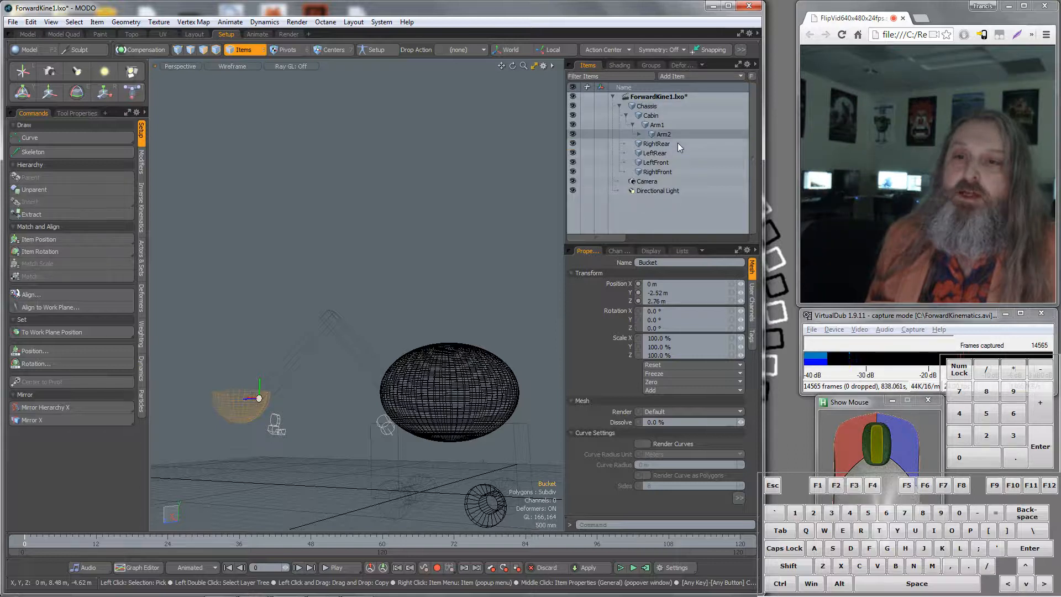
{"action": "left_click", "coordinate": [639, 134]}
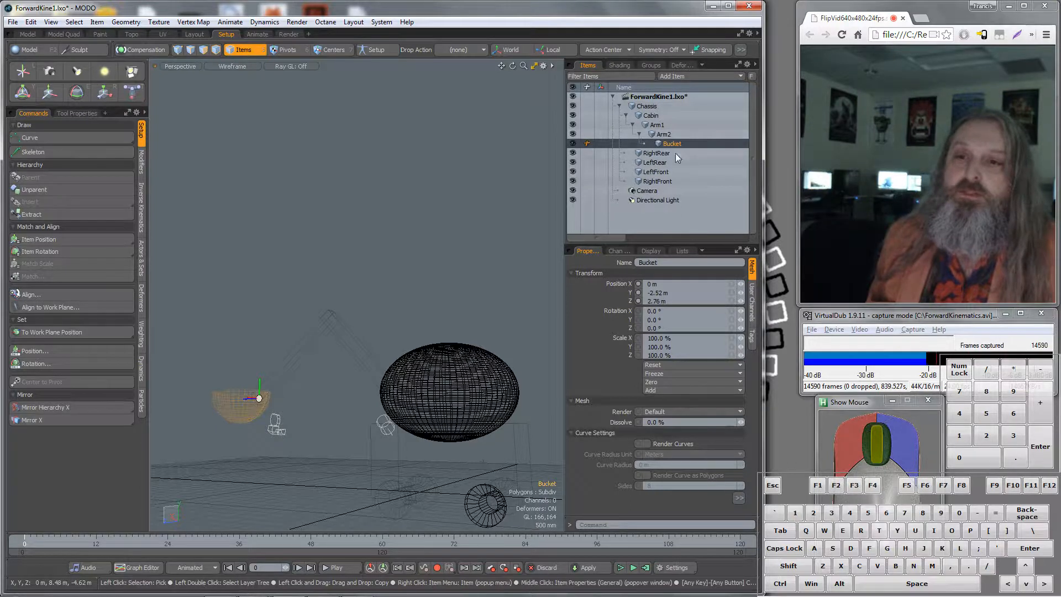
Select Chassis with all its child parts and keyframe their position at frame 0 in the Animate layout
{"action": "double_click", "coordinate": [646, 108]}
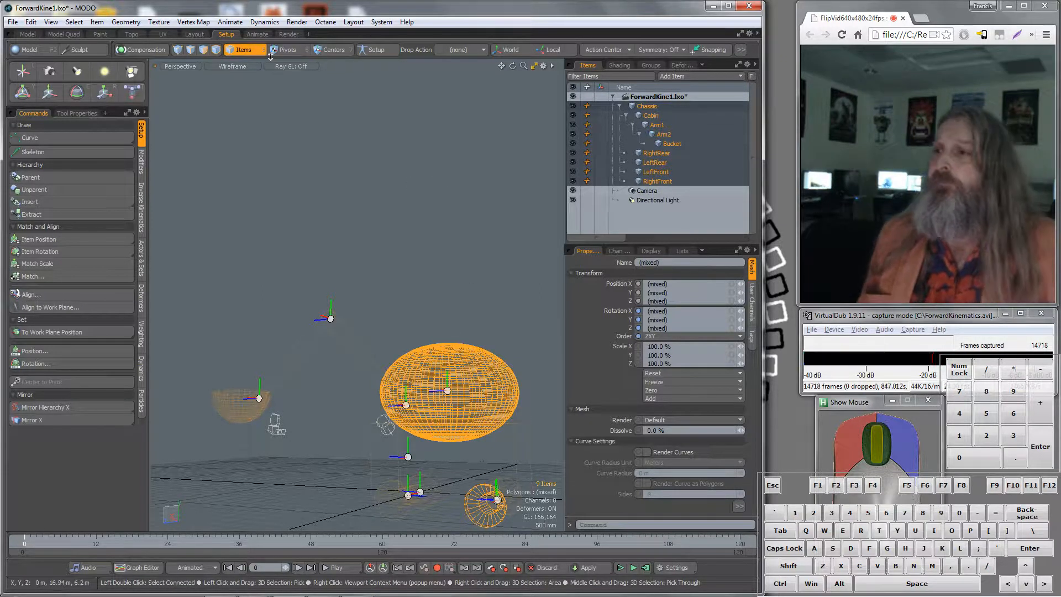
{"action": "left_click", "coordinate": [264, 35]}
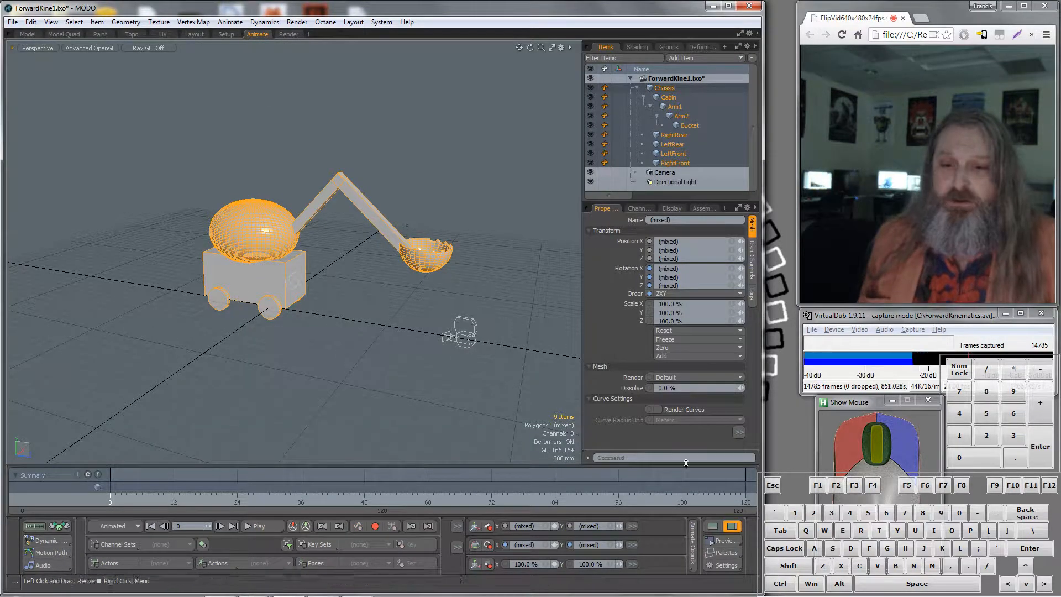
{"action": "left_click", "coordinate": [732, 527]}
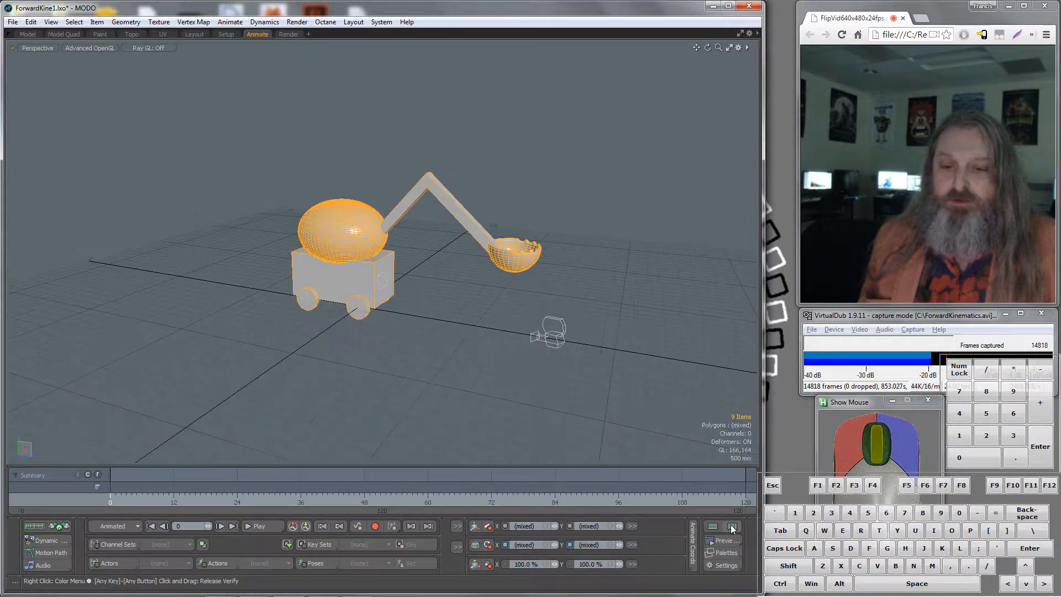
{"action": "left_click", "coordinate": [732, 526]}
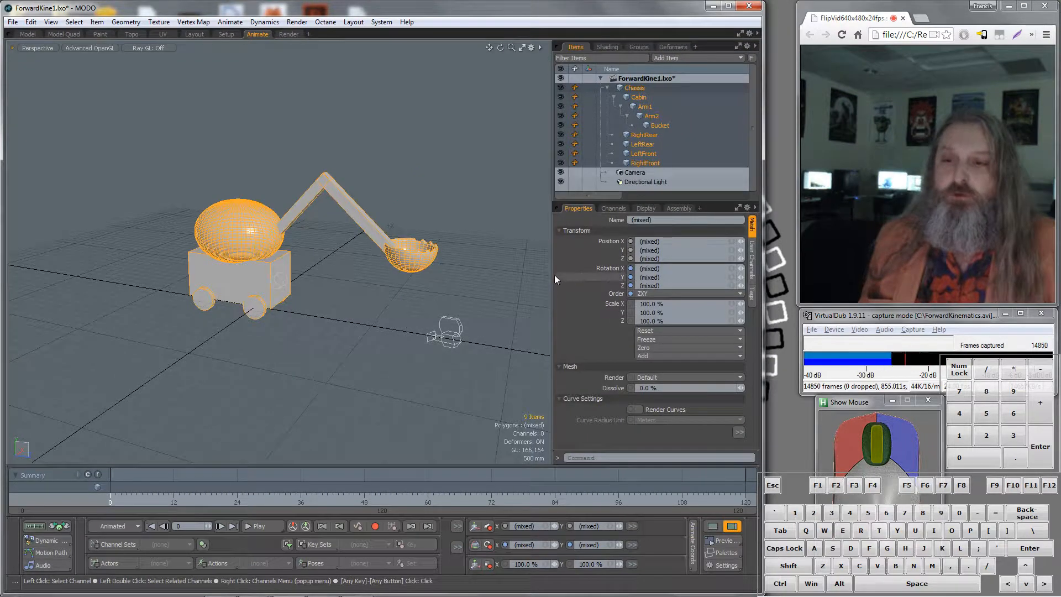
{"action": "left_click_drag", "start_coordinate": [555, 274], "coordinate": [588, 268]}
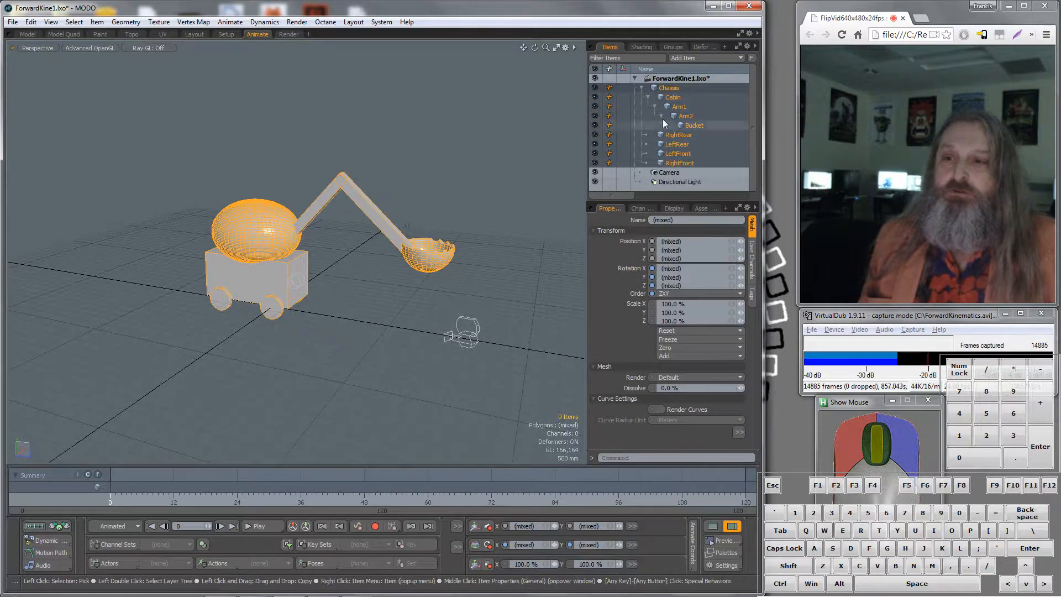
{"action": "left_click_drag", "start_coordinate": [334, 290], "coordinate": [258, 416], "text": "alt"}
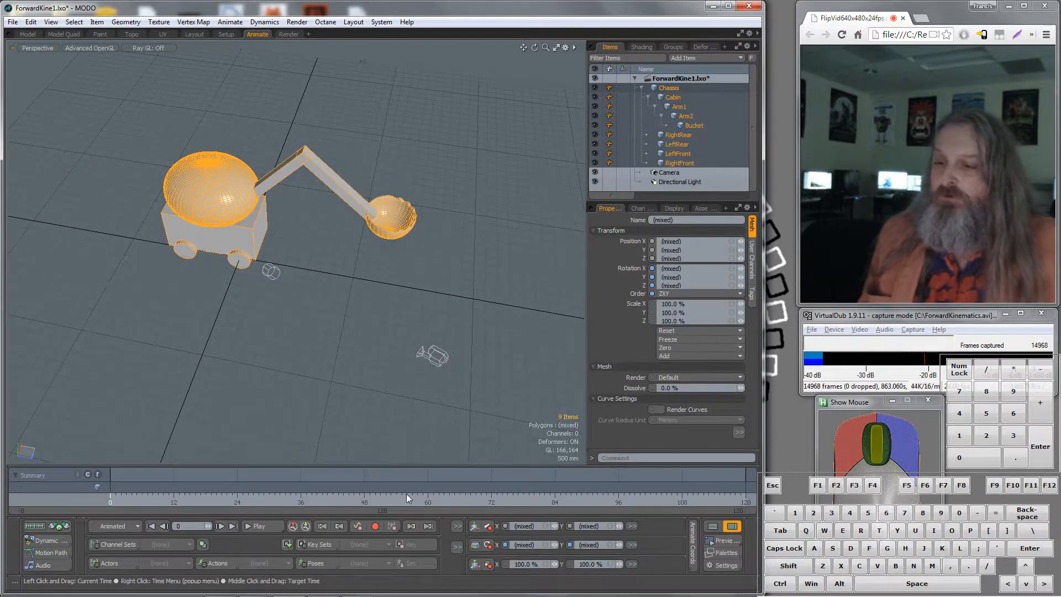
{"action": "left_click", "coordinate": [488, 526]}
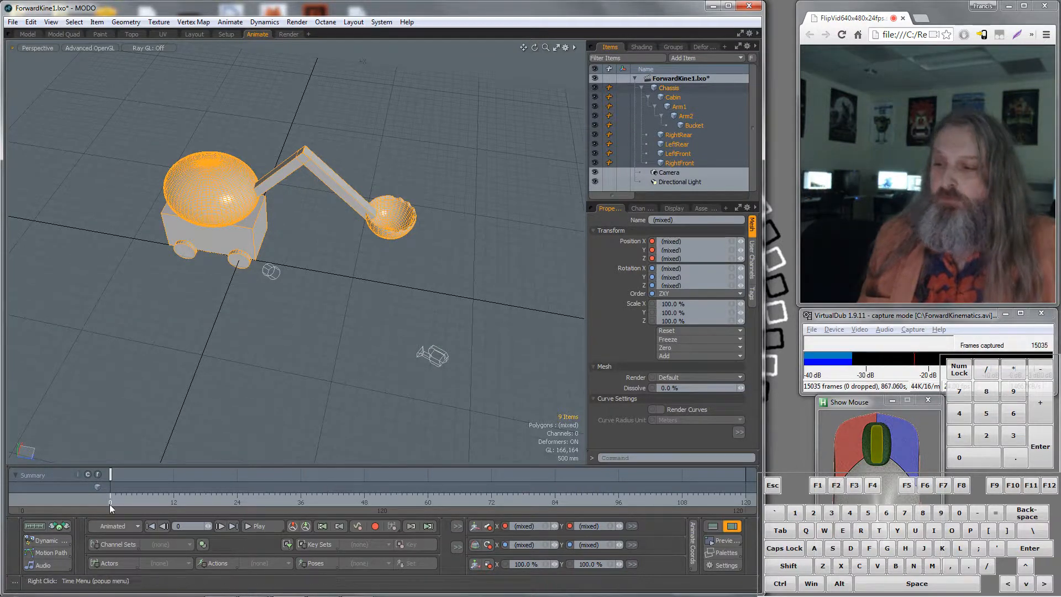
At frame 42, move only the Chassis item across the ground to about X -6.28 m and Z 3.98 m
{"action": "left_click_drag", "start_coordinate": [338, 487], "coordinate": [333, 487]}
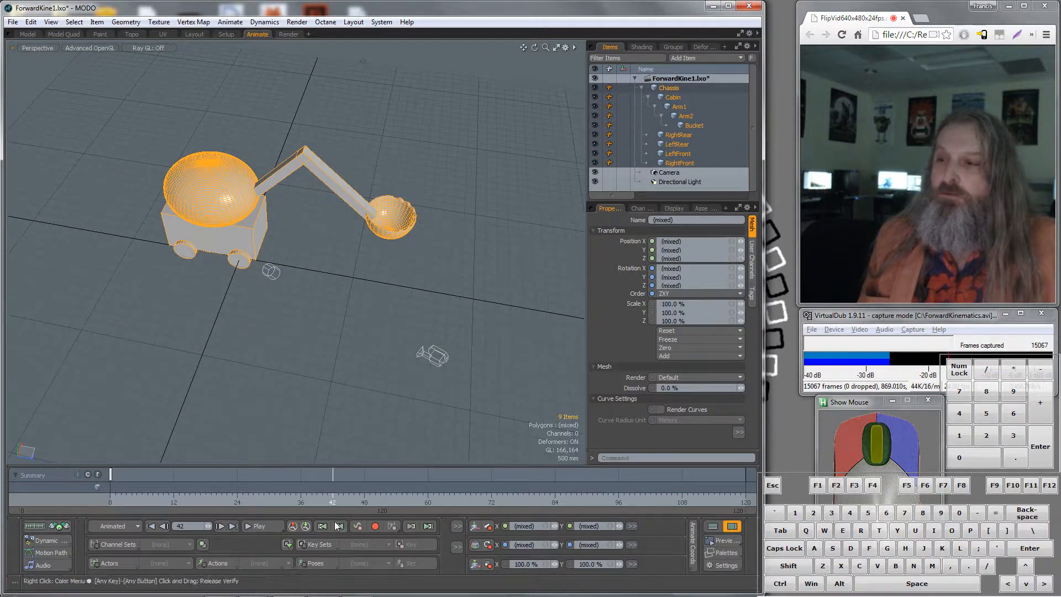
{"action": "key", "text": "w"}
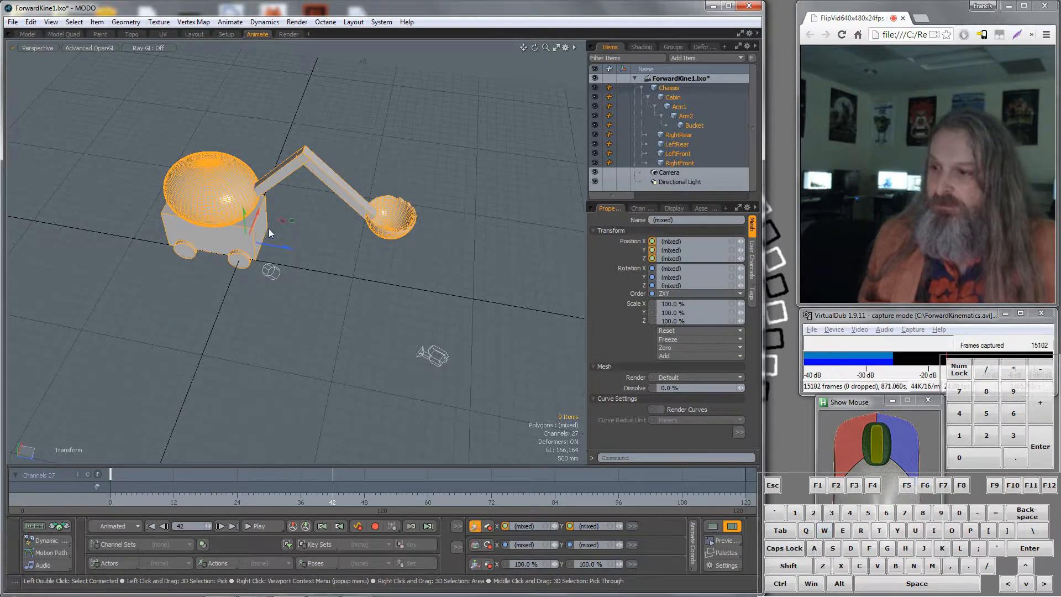
{"action": "left_click_drag", "start_coordinate": [291, 221], "coordinate": [289, 270]}
{"action": "key", "text": "ctrl+z"}
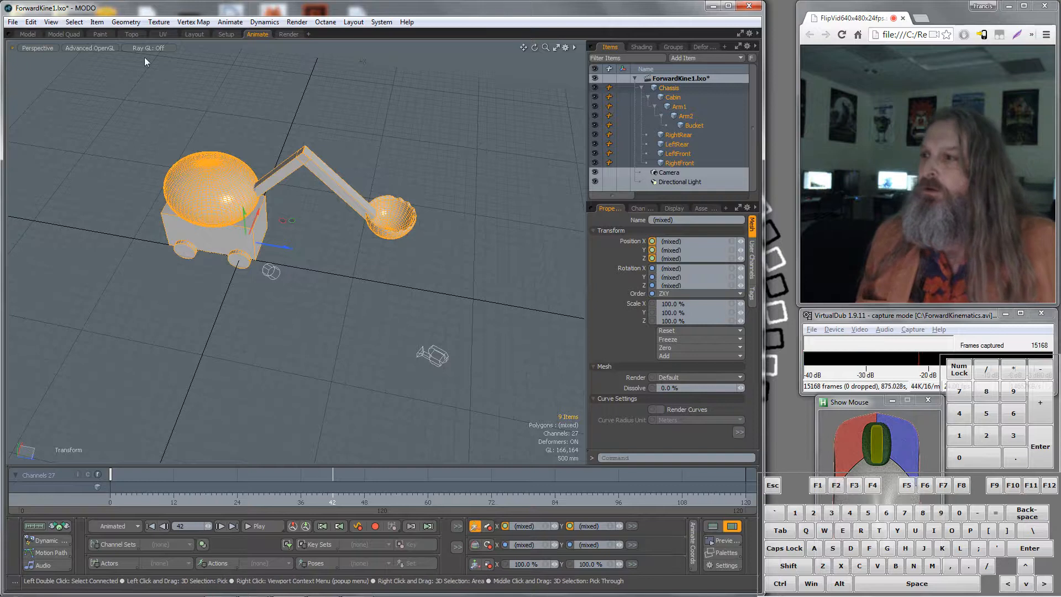
{"action": "left_click", "coordinate": [664, 87]}
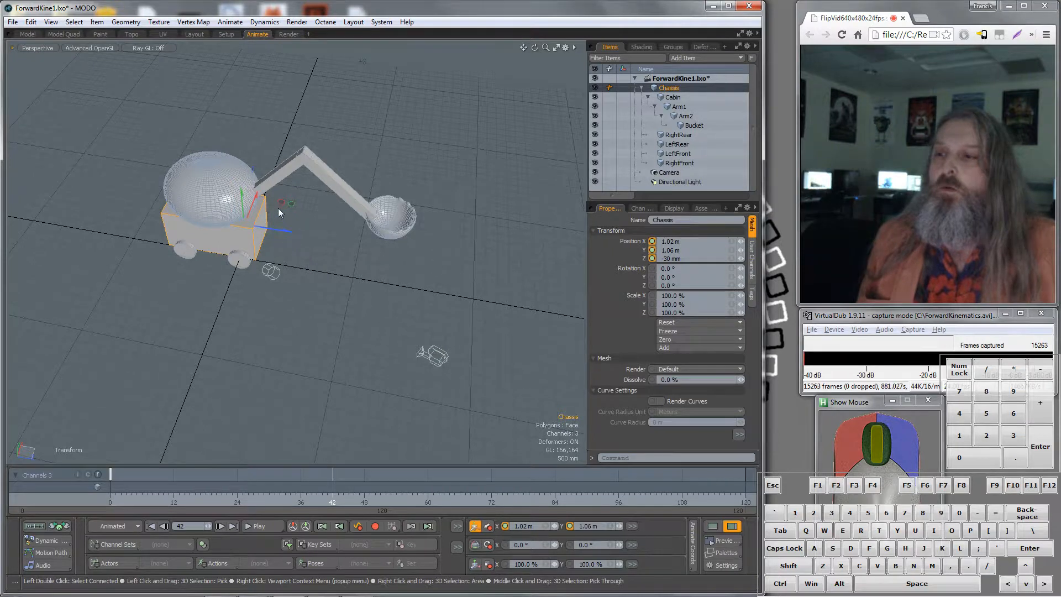
{"action": "left_click_drag", "start_coordinate": [291, 204], "coordinate": [348, 390], "text": "alt"}
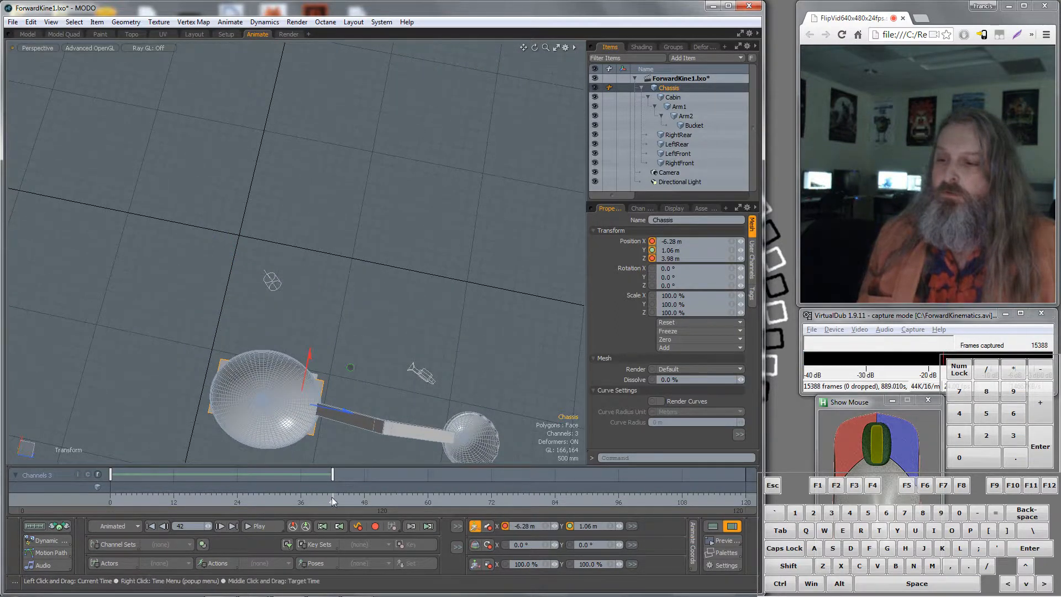
At frame 72, move the Chassis to about X -800 mm and Z 16.55 m, and scrub the animation back to frame 0
{"action": "mouse_move", "coordinate": [334, 501]}
{"action": "left_mouse_down"}
{"action": "mouse_move", "coordinate": [111, 502]}
{"action": "mouse_move", "coordinate": [327, 500]}
{"action": "left_mouse_up"}
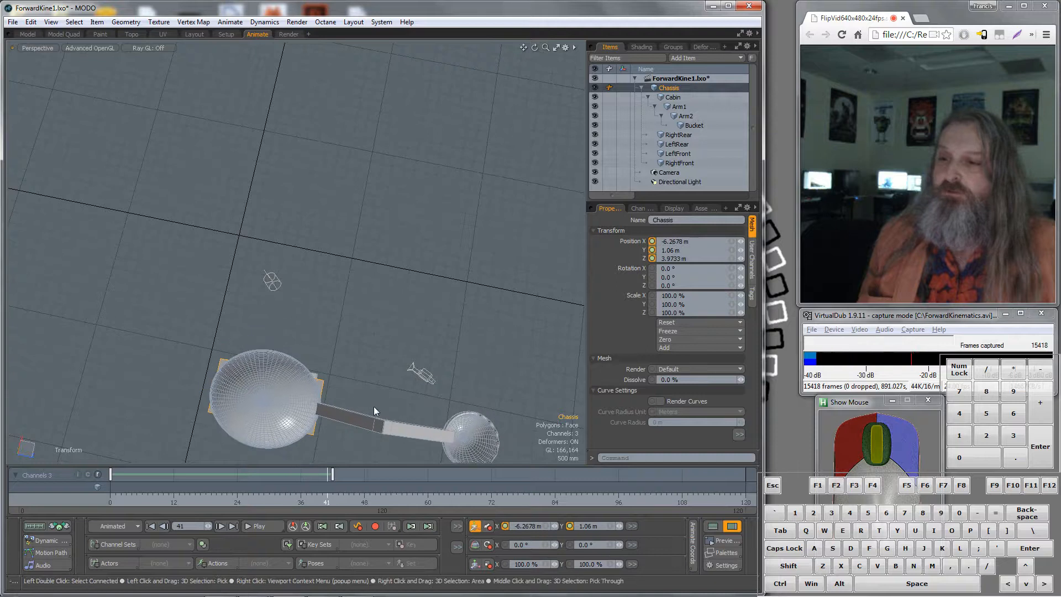
{"action": "scroll", "coordinate": [453, 320], "scroll_direction": "down", "scroll_amount": 3}
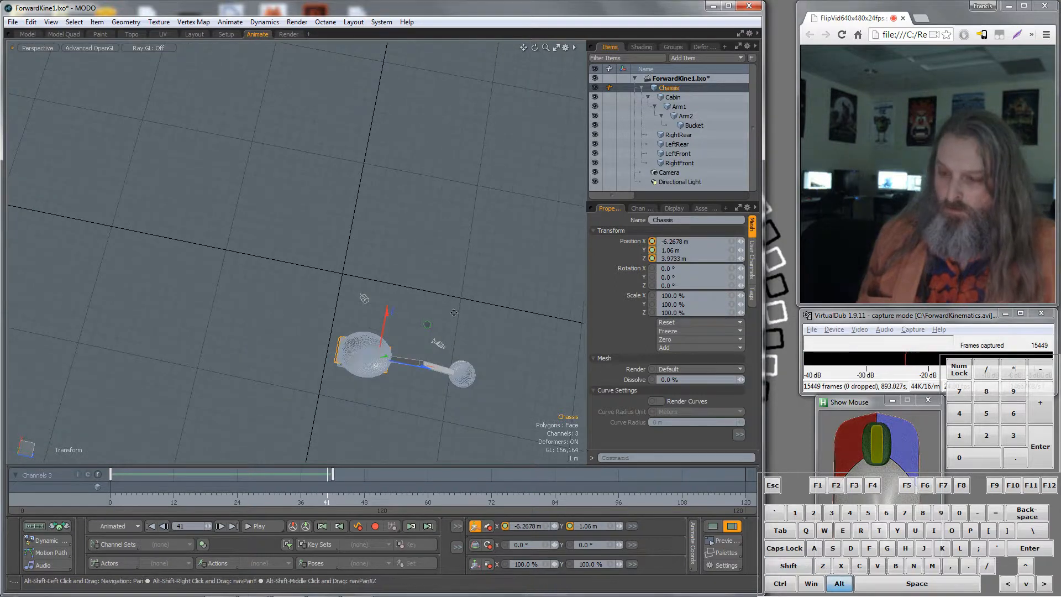
{"action": "left_click_drag", "start_coordinate": [454, 312], "coordinate": [284, 150], "text": "alt+shift"}
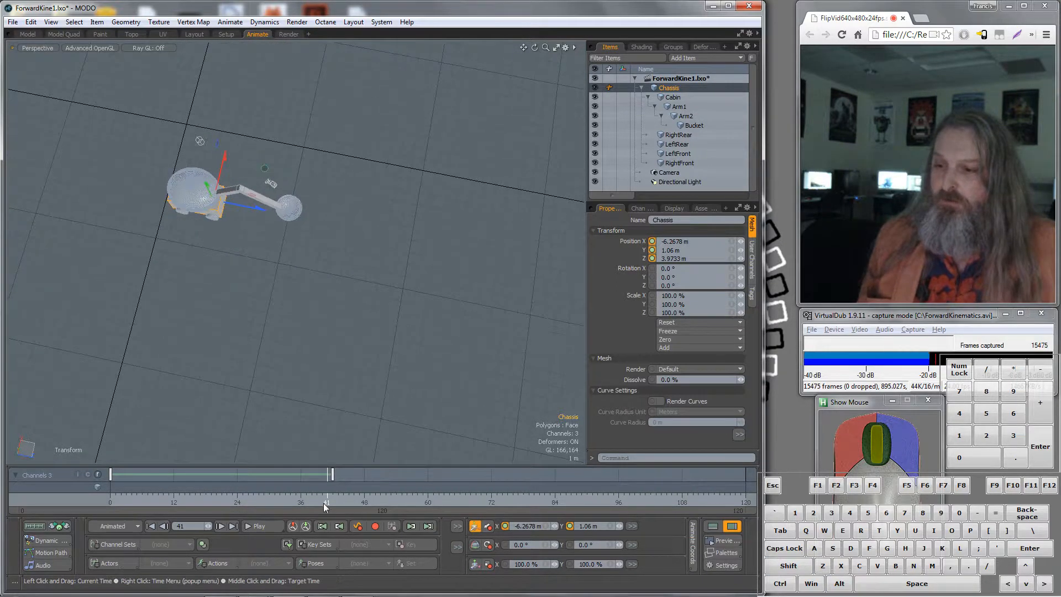
{"action": "left_click_drag", "start_coordinate": [327, 503], "coordinate": [369, 503]}
{"action": "left_click_drag", "start_coordinate": [492, 503], "coordinate": [491, 503]}
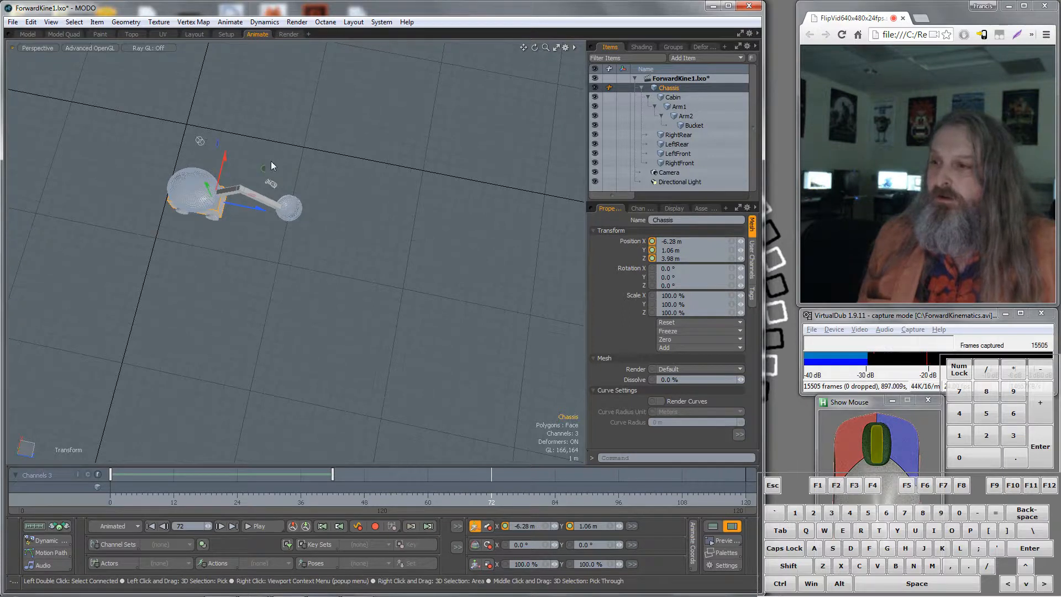
{"action": "left_click_drag", "start_coordinate": [271, 160], "coordinate": [438, 129]}
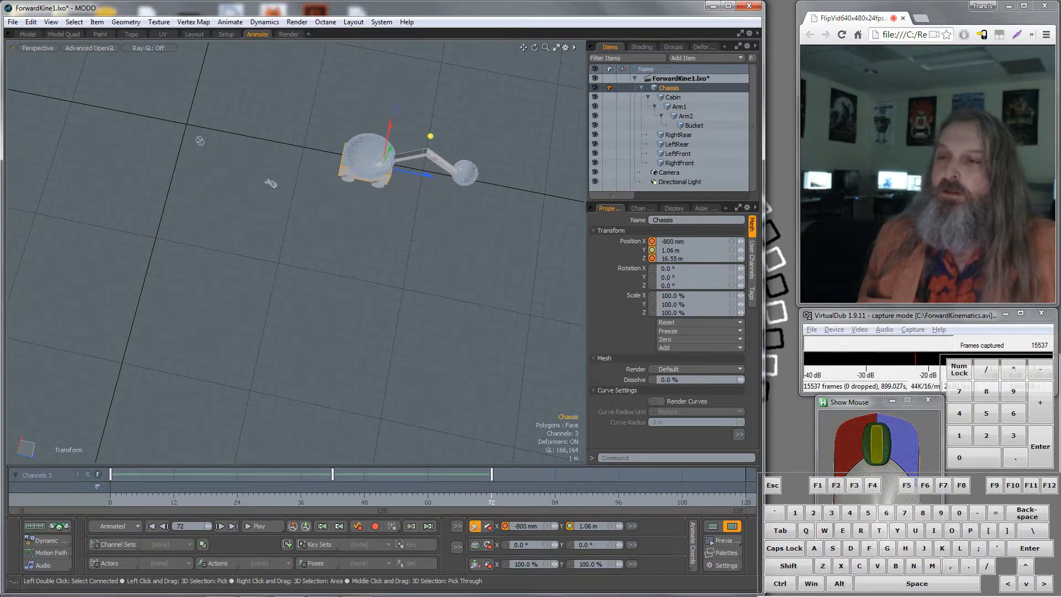
{"action": "left_click_drag", "start_coordinate": [491, 503], "coordinate": [110, 503]}
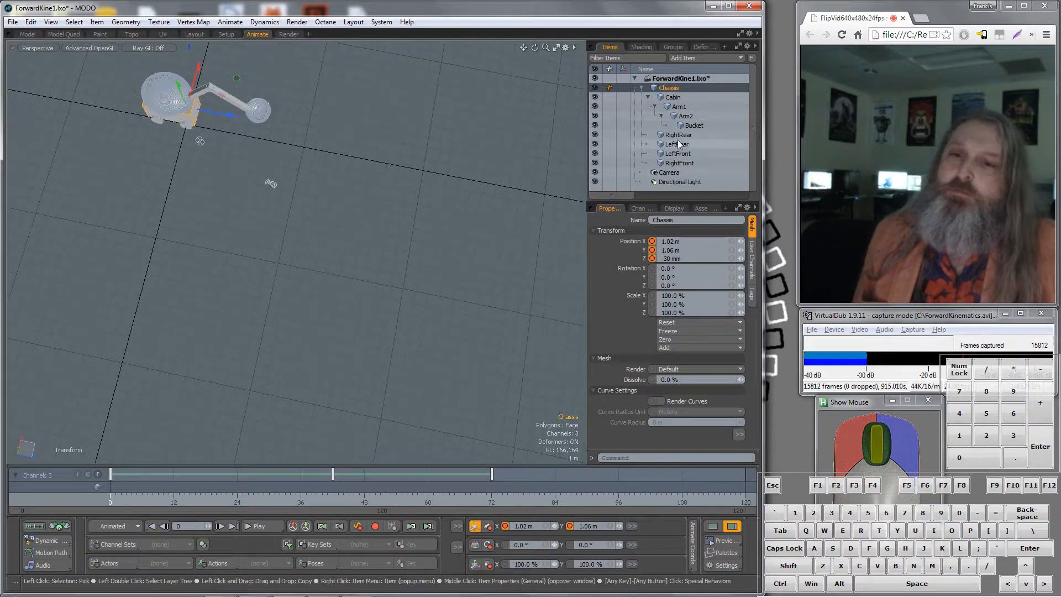
{"action": "left_click", "coordinate": [682, 164]}
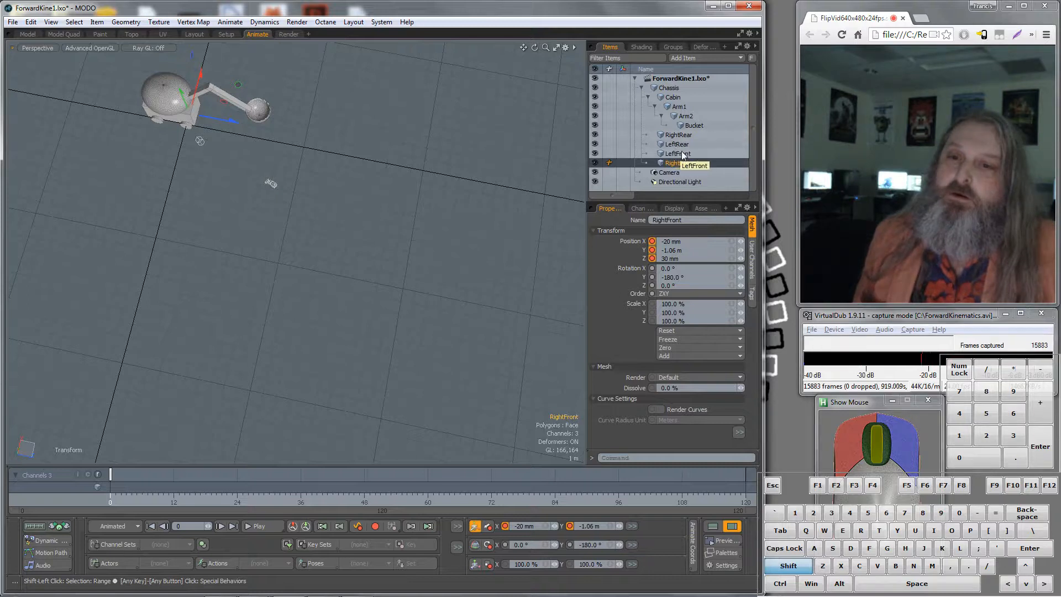
{"action": "left_click", "coordinate": [683, 154], "text": "shift"}
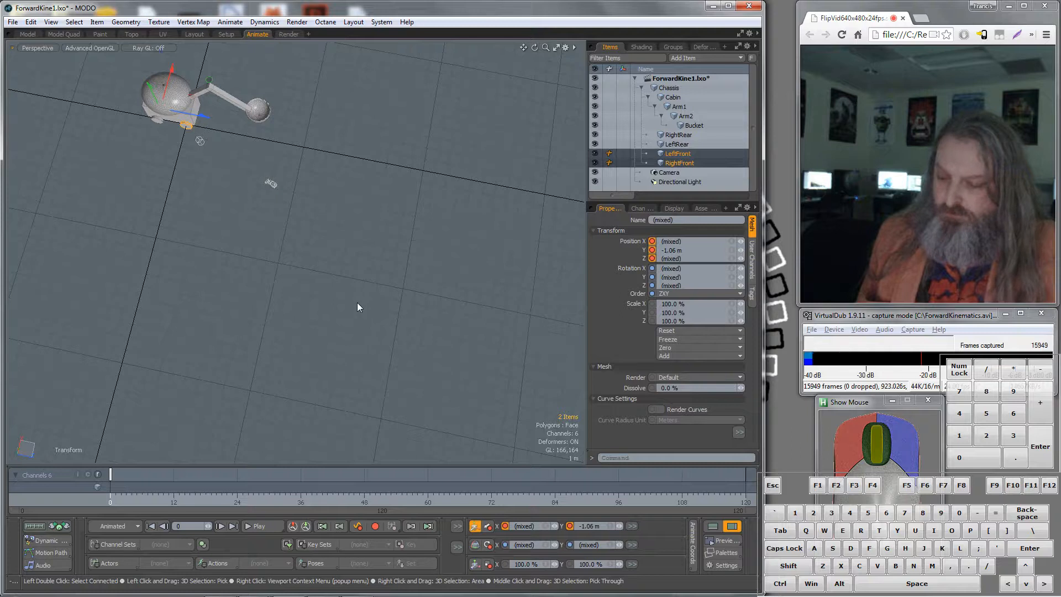
{"action": "key", "text": "e"}
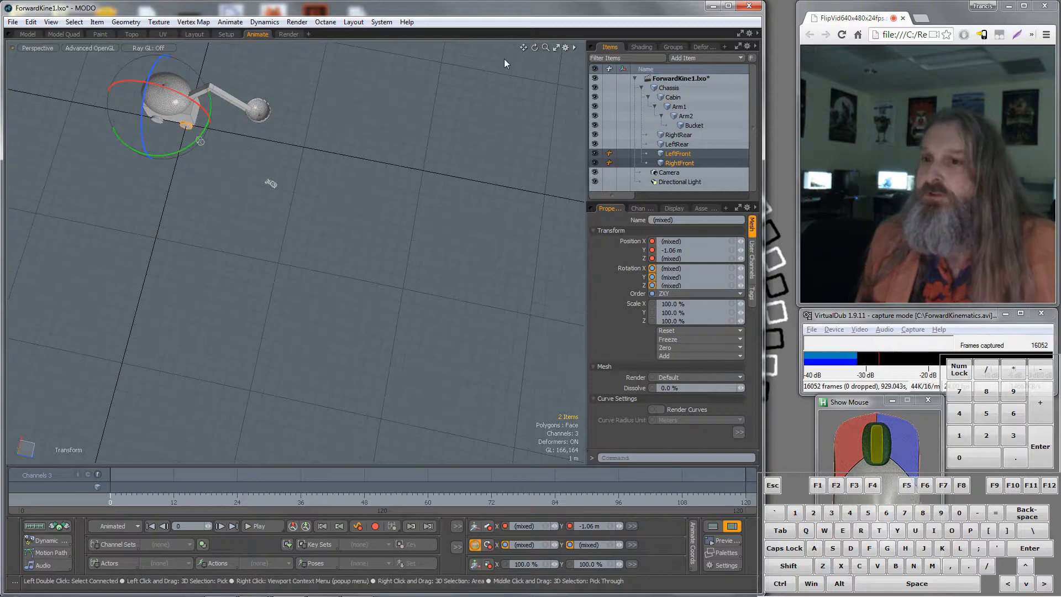
{"action": "left_click", "coordinate": [675, 156]}
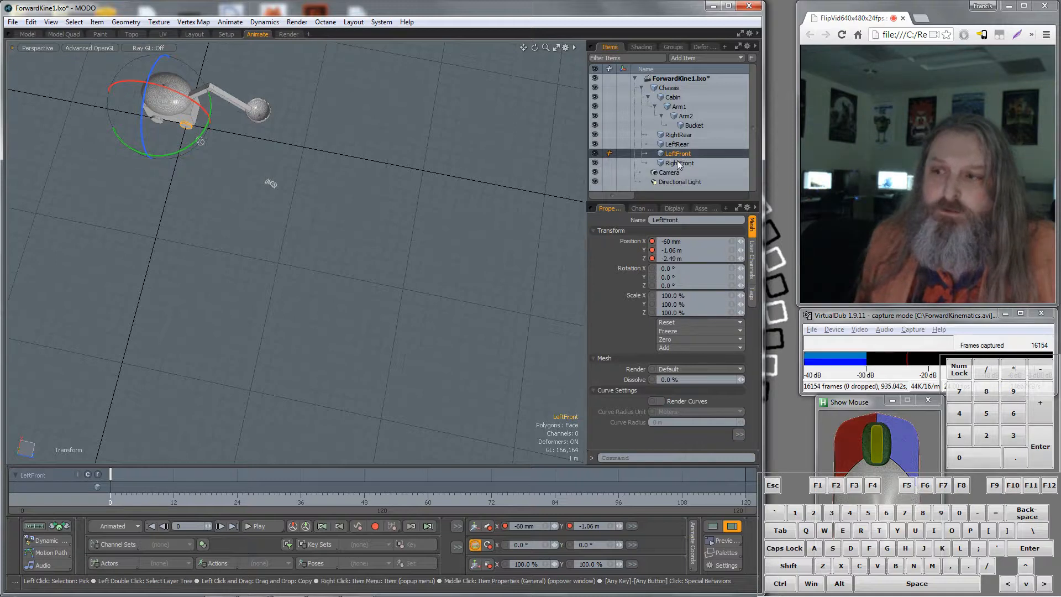
{"action": "left_click", "coordinate": [679, 163]}
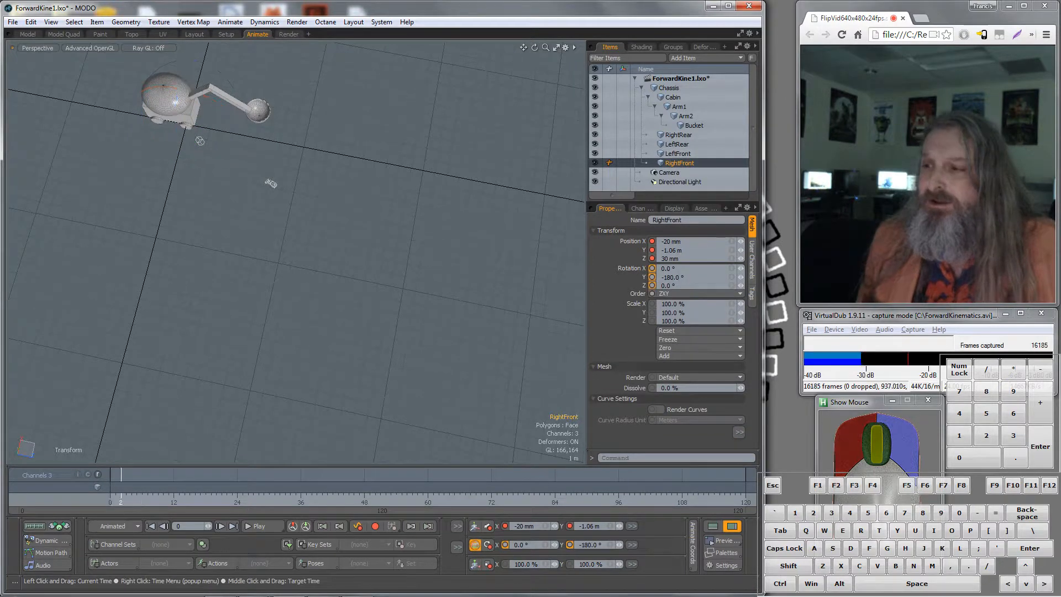
{"action": "mouse_move", "coordinate": [121, 495]}
{"action": "left_mouse_down"}
{"action": "mouse_move", "coordinate": [200, 495]}
{"action": "mouse_move", "coordinate": [110, 495]}
{"action": "left_mouse_up"}
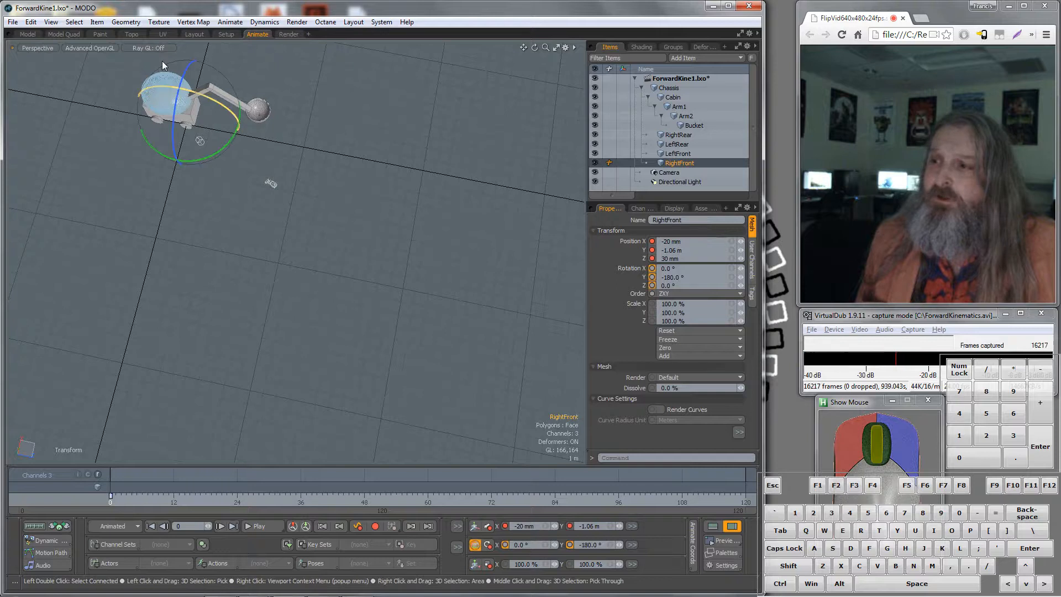
Select the Cabin and keyframe its rotation at frame 71
{"action": "left_click", "coordinate": [172, 106]}
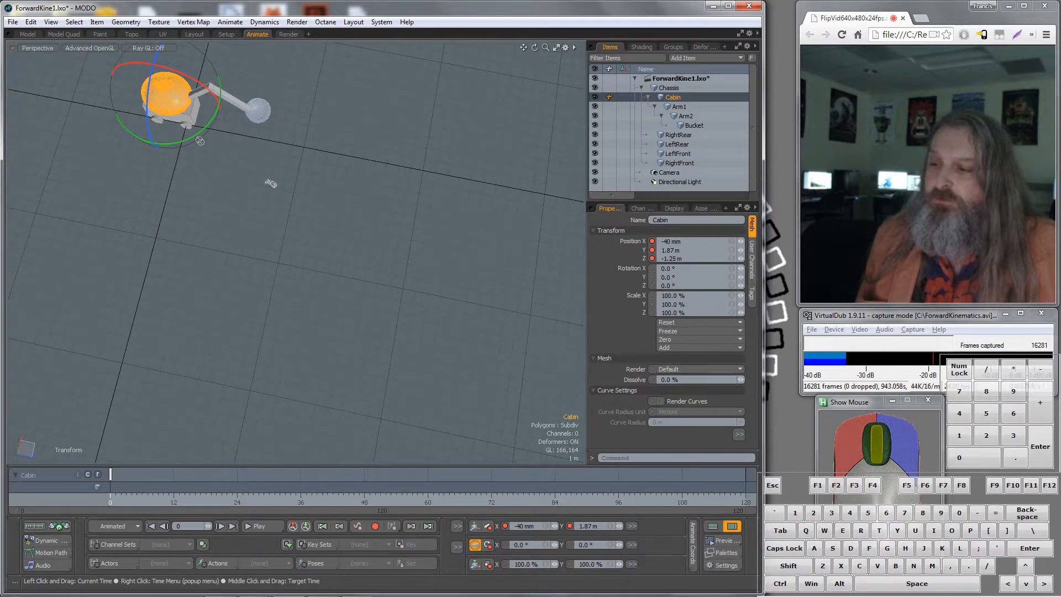
{"action": "mouse_move", "coordinate": [110, 500]}
{"action": "left_mouse_down"}
{"action": "mouse_move", "coordinate": [556, 501]}
{"action": "mouse_move", "coordinate": [126, 502]}
{"action": "left_mouse_up"}
{"action": "key", "text": "e"}
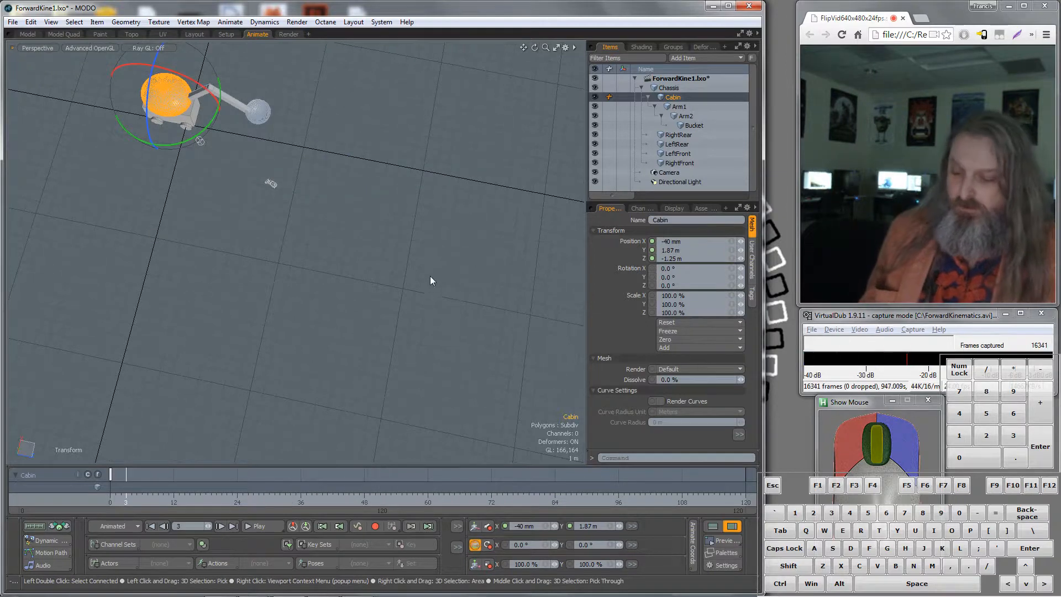
{"action": "left_click_drag", "start_coordinate": [430, 276], "coordinate": [443, 181], "text": "alt"}
{"action": "left_click_drag", "start_coordinate": [316, 200], "coordinate": [356, 242], "text": "alt+shift"}
{"action": "scroll", "coordinate": [356, 228], "scroll_direction": "up", "scroll_amount": 2}
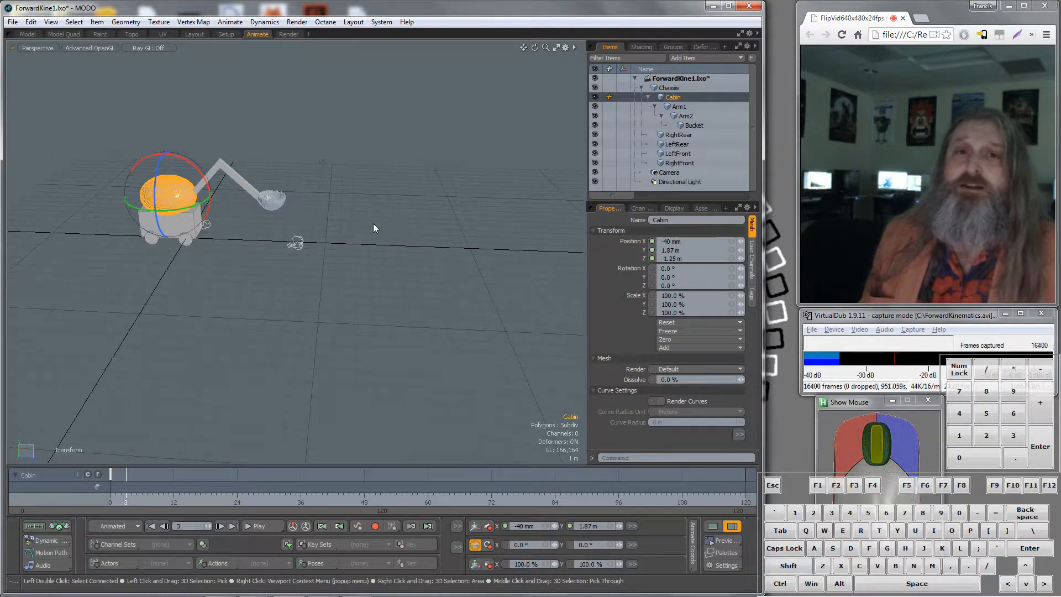
{"action": "left_click", "coordinate": [110, 502]}
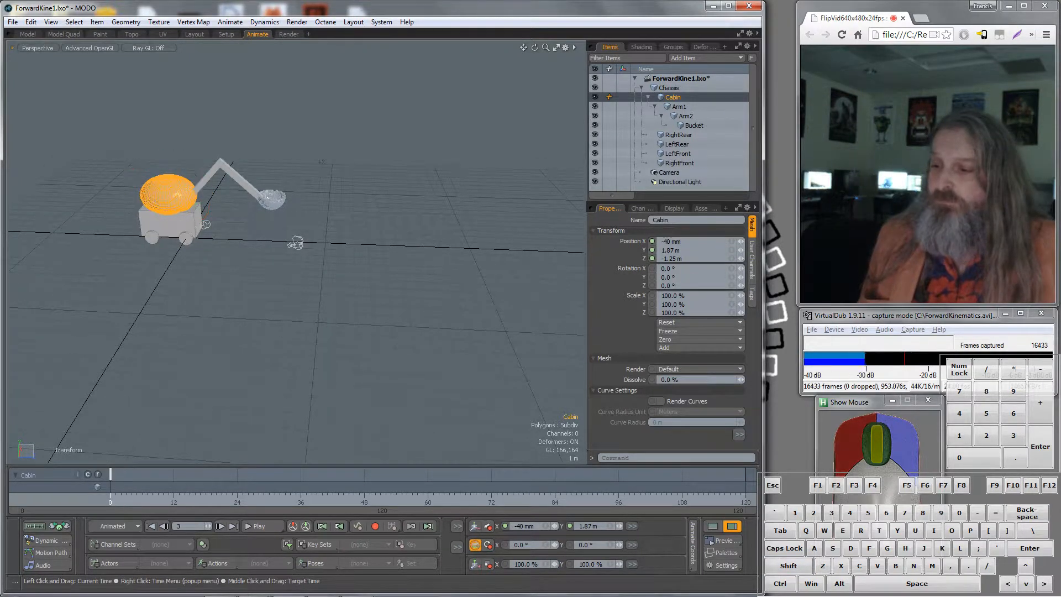
{"action": "mouse_move", "coordinate": [111, 502]}
{"action": "left_mouse_down"}
{"action": "mouse_move", "coordinate": [496, 501]}
{"action": "mouse_move", "coordinate": [422, 502]}
{"action": "mouse_move", "coordinate": [486, 502]}
{"action": "left_mouse_up"}
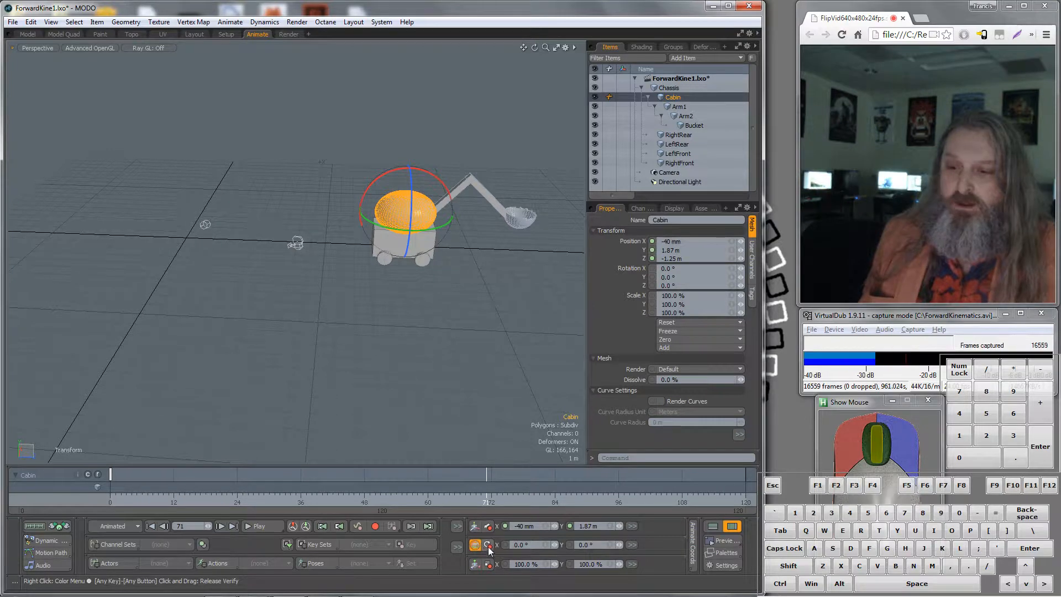
{"action": "left_click", "coordinate": [489, 547]}
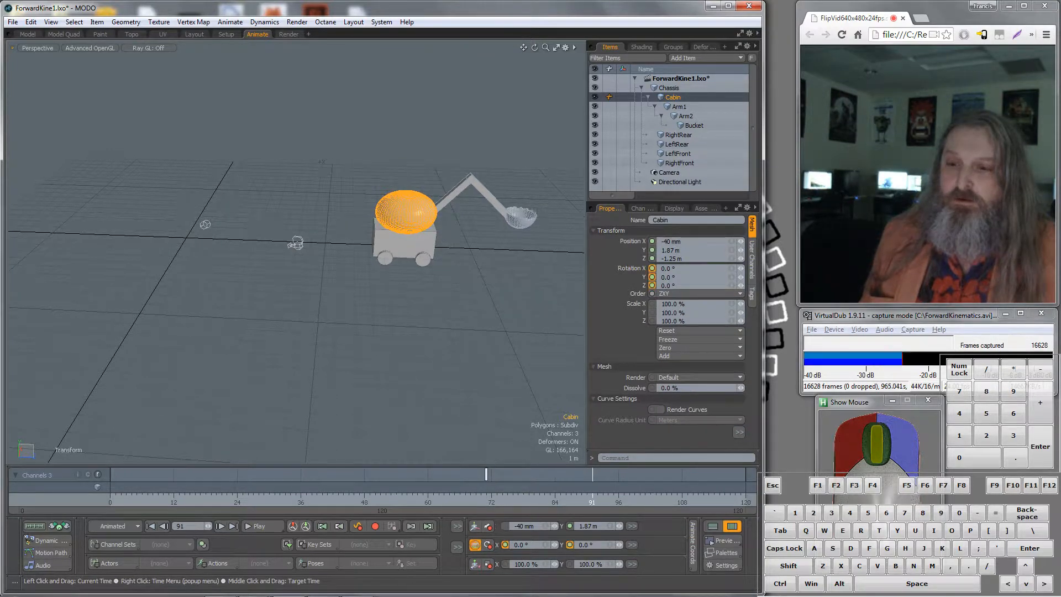
At frame 91, rotate the Cabin around its Y axis to swing the arm, and scrub the animation back to frame 0
{"action": "key", "text": "e"}
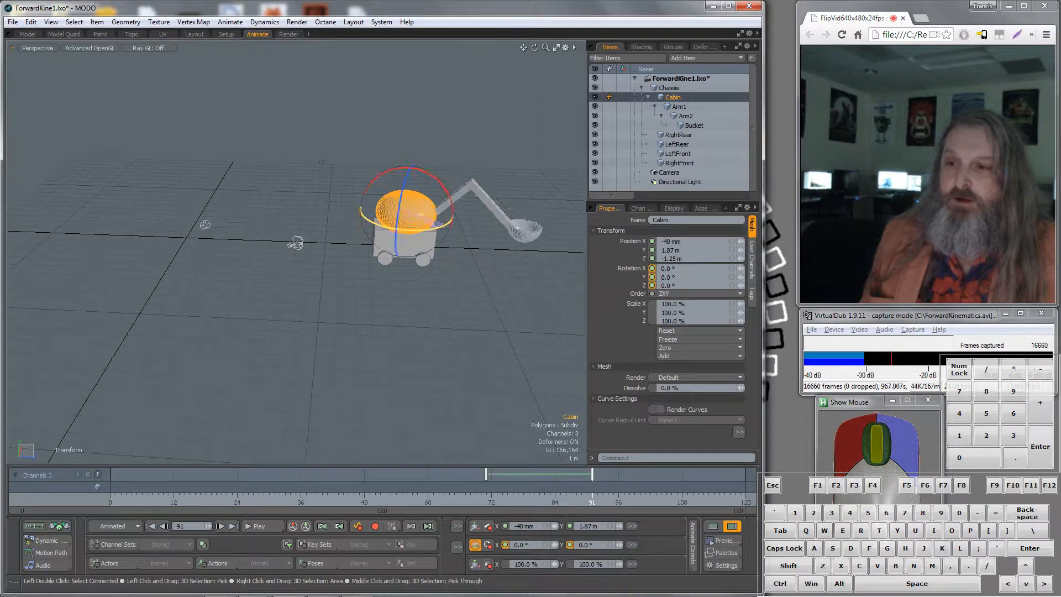
{"action": "left_click_drag", "start_coordinate": [440, 224], "coordinate": [354, 210]}
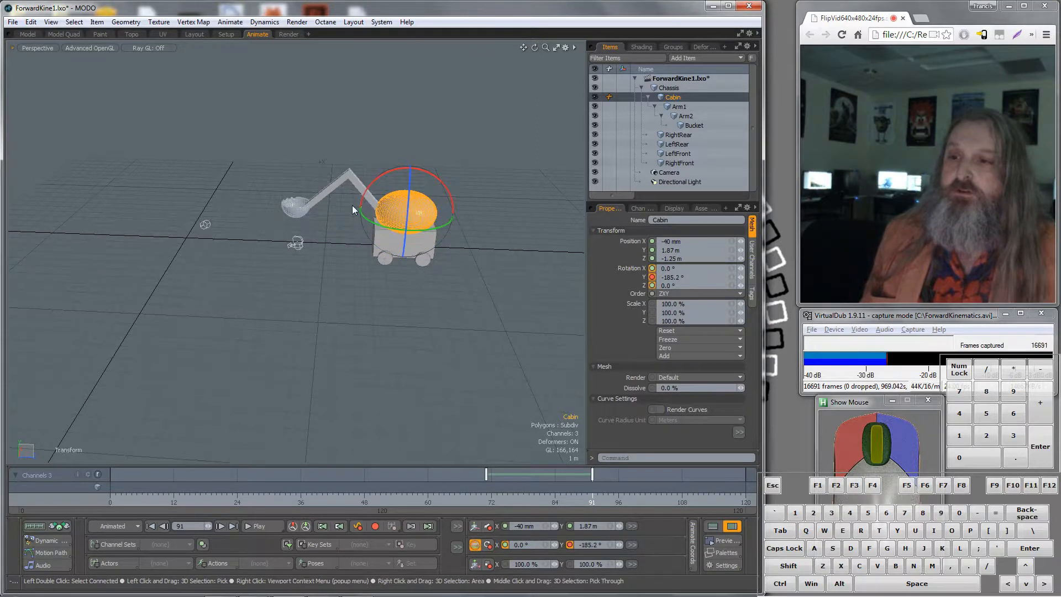
{"action": "left_click_drag", "start_coordinate": [441, 225], "coordinate": [362, 209]}
{"action": "left_click_drag", "start_coordinate": [446, 223], "coordinate": [396, 230]}
{"action": "left_click_drag", "start_coordinate": [592, 496], "coordinate": [110, 496]}
Select the Chassis, rotate it to about -37° around its Y axis at frame 0, and keyframe its rotation
{"action": "key", "text": "e"}
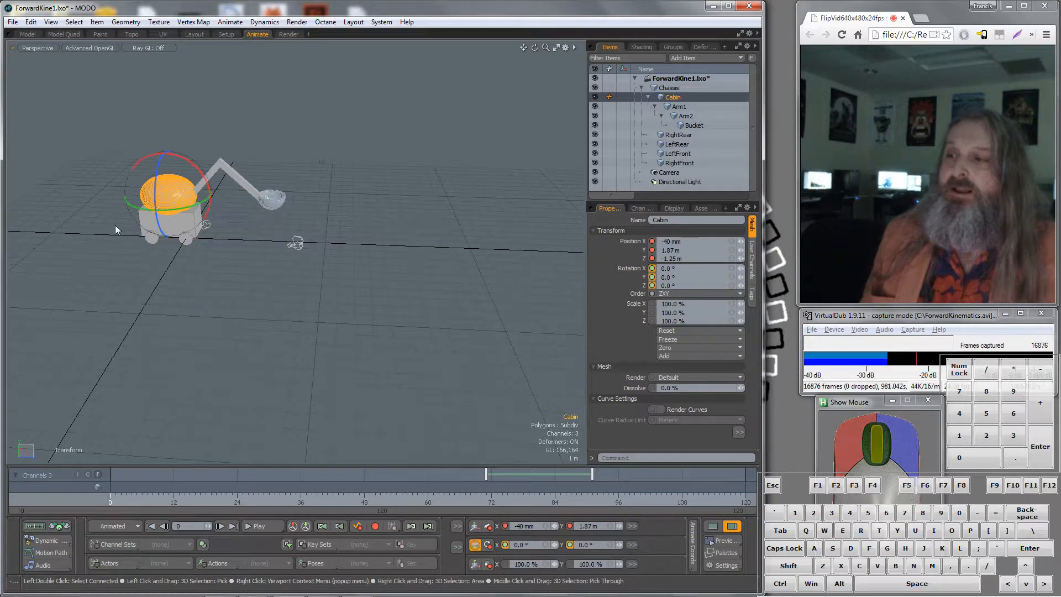
{"action": "left_click", "coordinate": [195, 217]}
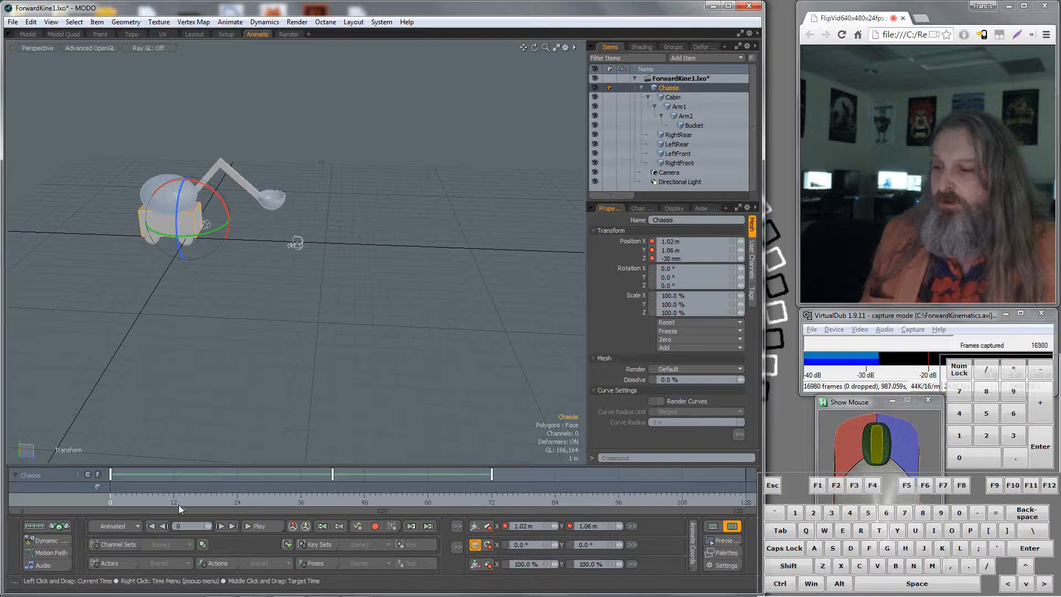
{"action": "left_click_drag", "start_coordinate": [119, 502], "coordinate": [110, 501]}
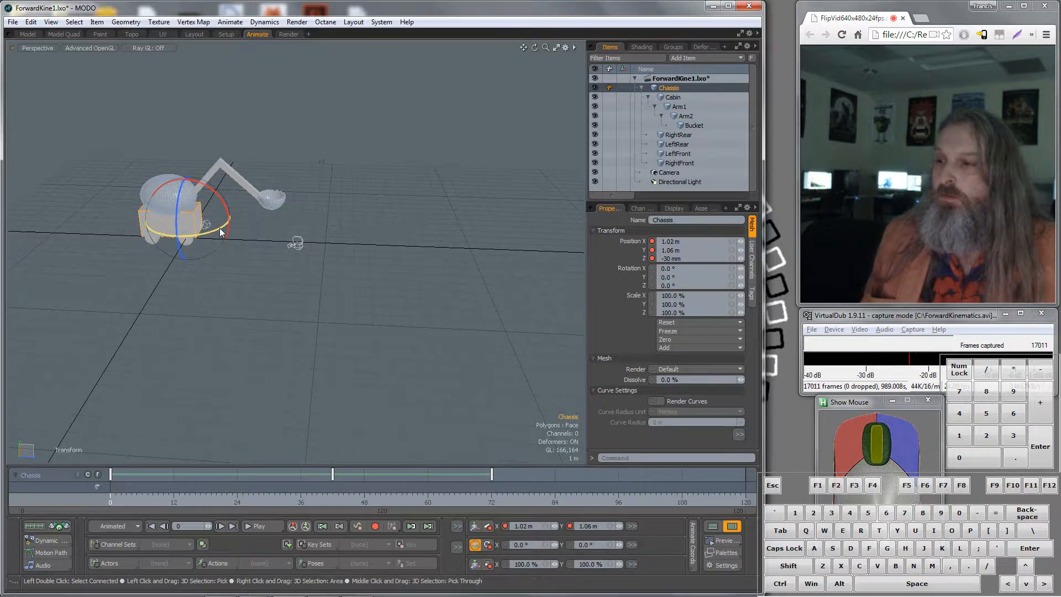
{"action": "left_click_drag", "start_coordinate": [223, 232], "coordinate": [194, 234]}
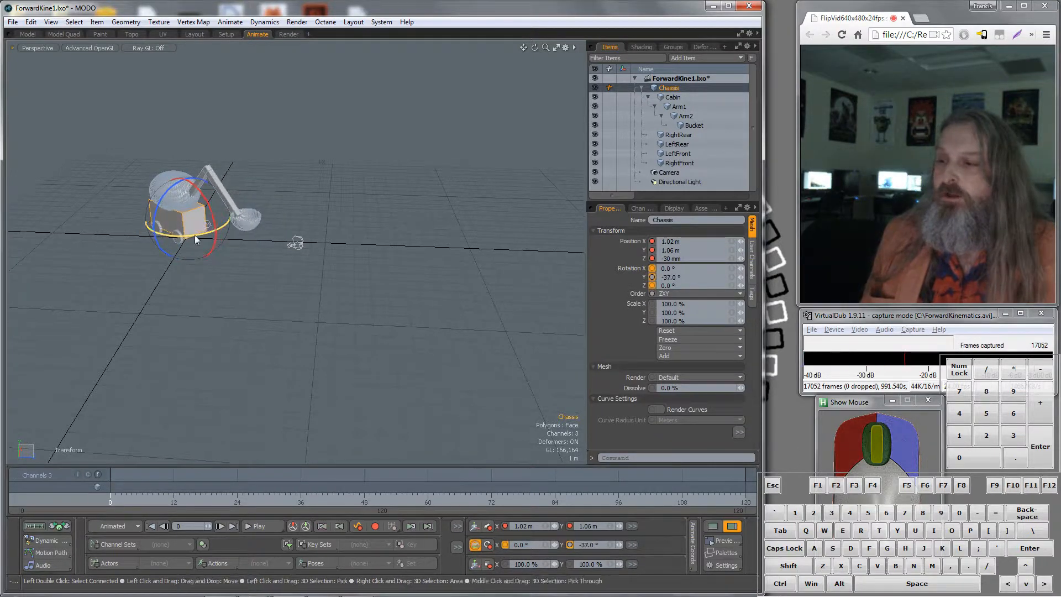
{"action": "left_click", "coordinate": [489, 544]}
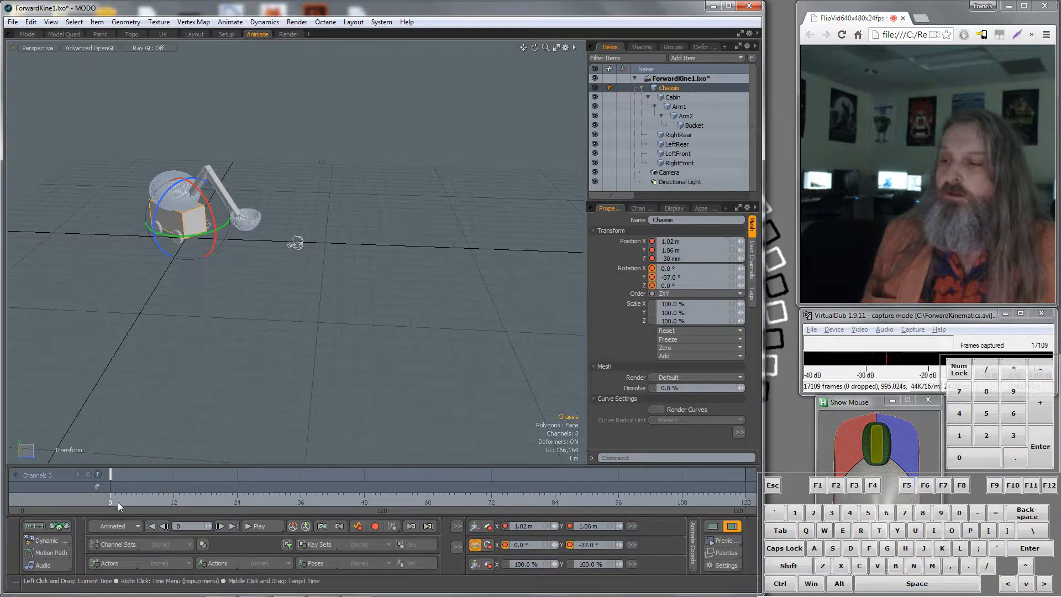
At frame 49, rotate the Chassis to about 12° around its Y axis
{"action": "left_click", "coordinate": [148, 502]}
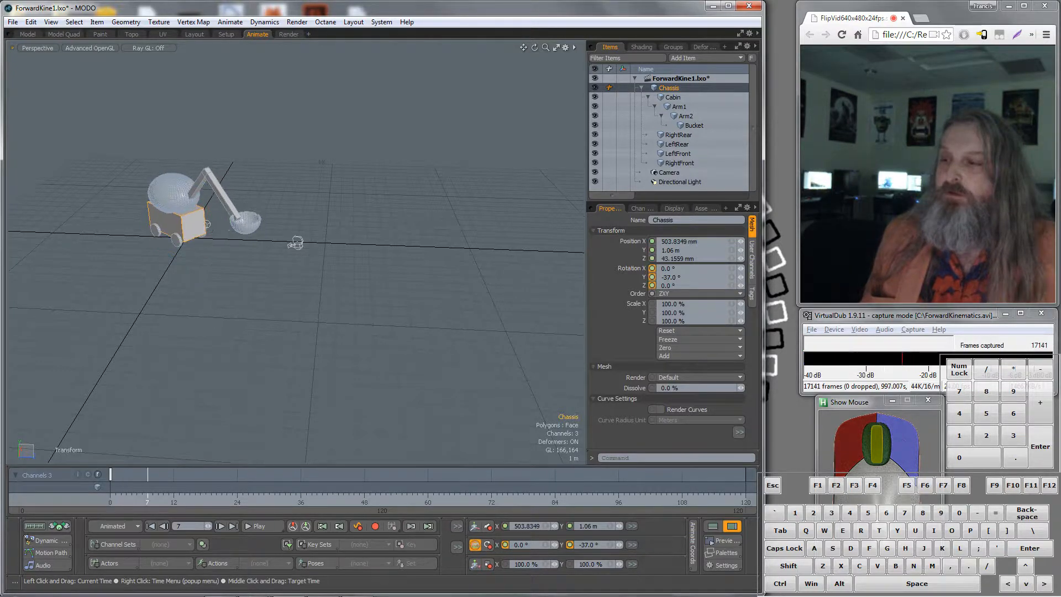
{"action": "left_click_drag", "start_coordinate": [148, 503], "coordinate": [370, 502]}
{"action": "key", "text": "e"}
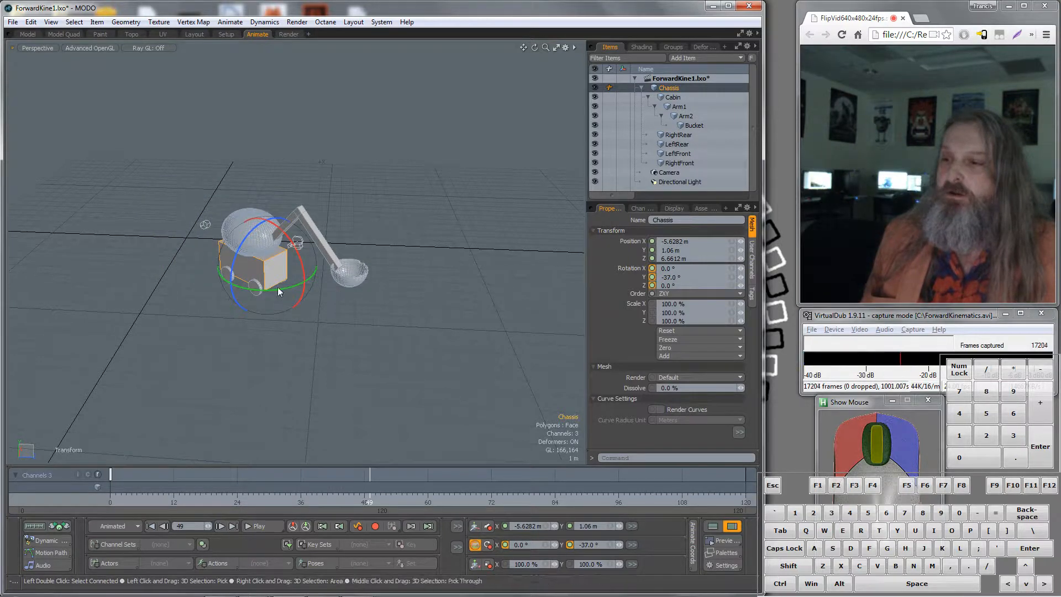
{"action": "left_click_drag", "start_coordinate": [273, 288], "coordinate": [322, 285]}
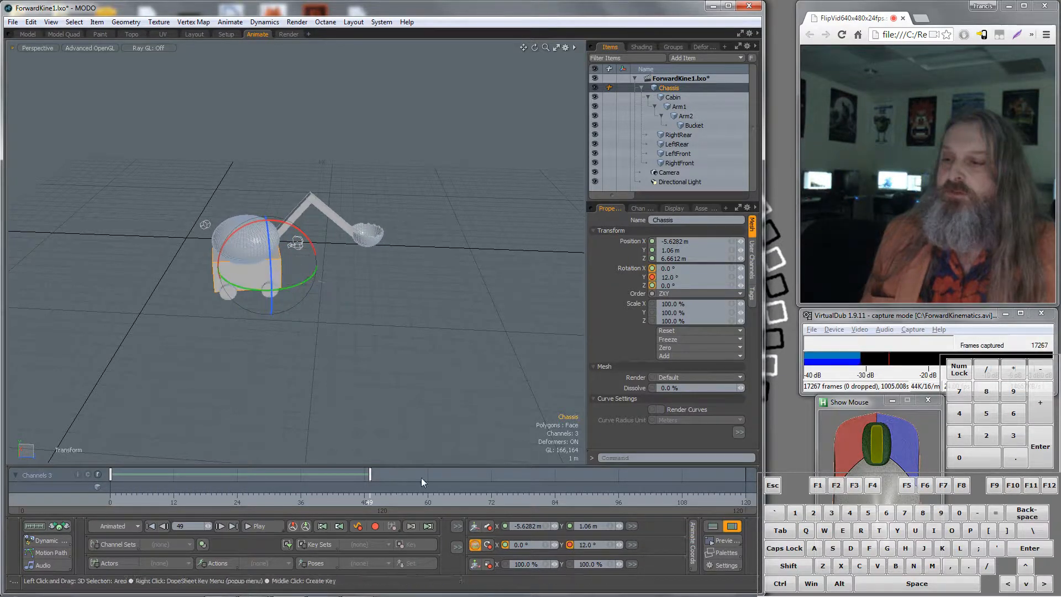
At frame 71, rotate the Chassis to about -3° around its Y axis, and scrub through the animation up to frame 99
{"action": "mouse_move", "coordinate": [369, 502]}
{"action": "left_mouse_down"}
{"action": "mouse_move", "coordinate": [232, 503]}
{"action": "mouse_move", "coordinate": [465, 503]}
{"action": "left_mouse_up"}
{"action": "left_click_drag", "start_coordinate": [523, 494], "coordinate": [487, 494]}
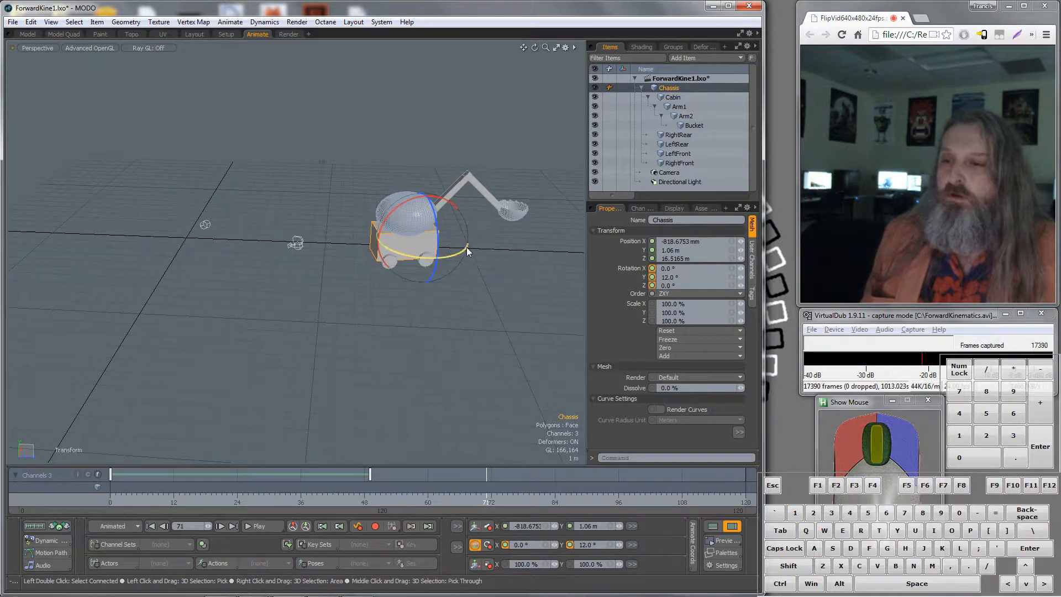
{"action": "left_click_drag", "start_coordinate": [470, 247], "coordinate": [466, 251]}
{"action": "mouse_move", "coordinate": [487, 494]}
{"action": "left_mouse_down"}
{"action": "mouse_move", "coordinate": [241, 497]}
{"action": "mouse_move", "coordinate": [523, 499]}
{"action": "mouse_move", "coordinate": [111, 499]}
{"action": "left_mouse_up"}
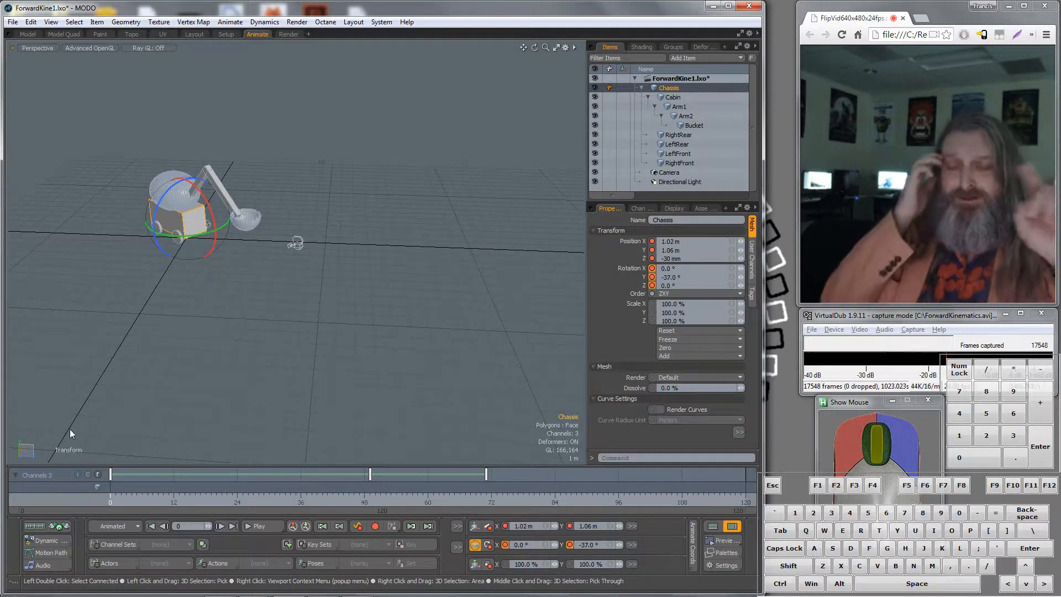
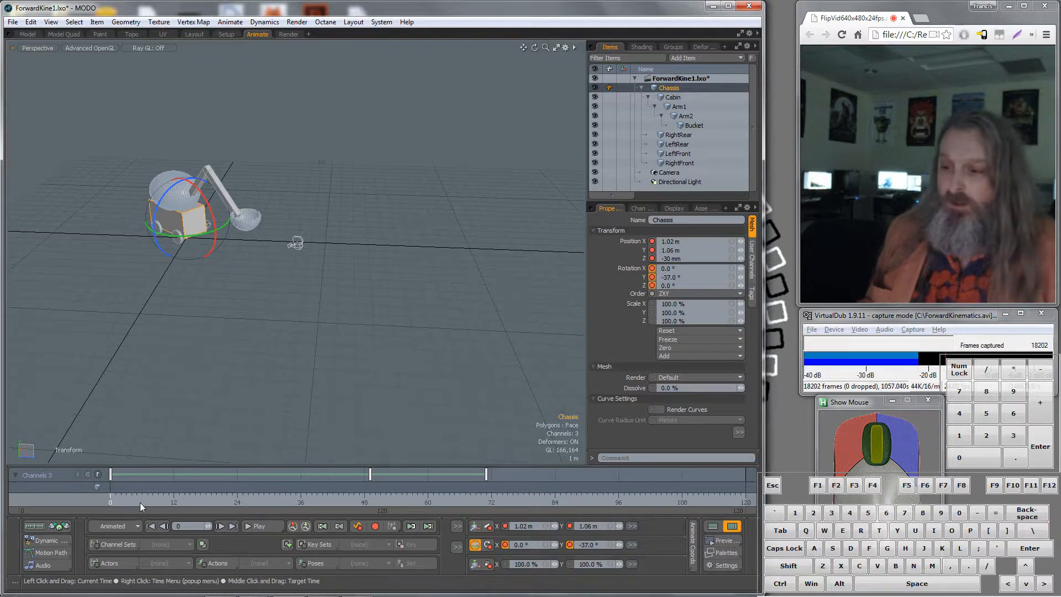
{"action": "mouse_move", "coordinate": [467, 499]}
{"action": "left_mouse_down"}
{"action": "mouse_move", "coordinate": [232, 499]}
{"action": "mouse_move", "coordinate": [651, 499]}
{"action": "mouse_move", "coordinate": [111, 499]}
{"action": "mouse_move", "coordinate": [704, 499]}
{"action": "mouse_move", "coordinate": [442, 499]}
{"action": "mouse_move", "coordinate": [634, 499]}
{"action": "left_mouse_up"}
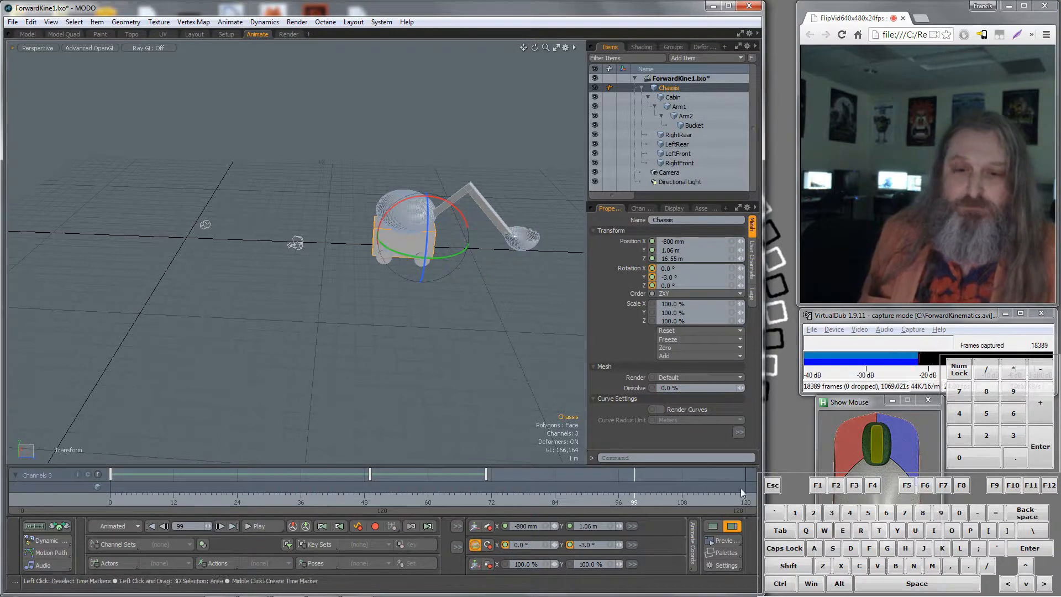
Set the end frame of both the scene range and the current range to 480 in the scene properties
{"action": "left_click", "coordinate": [694, 78]}
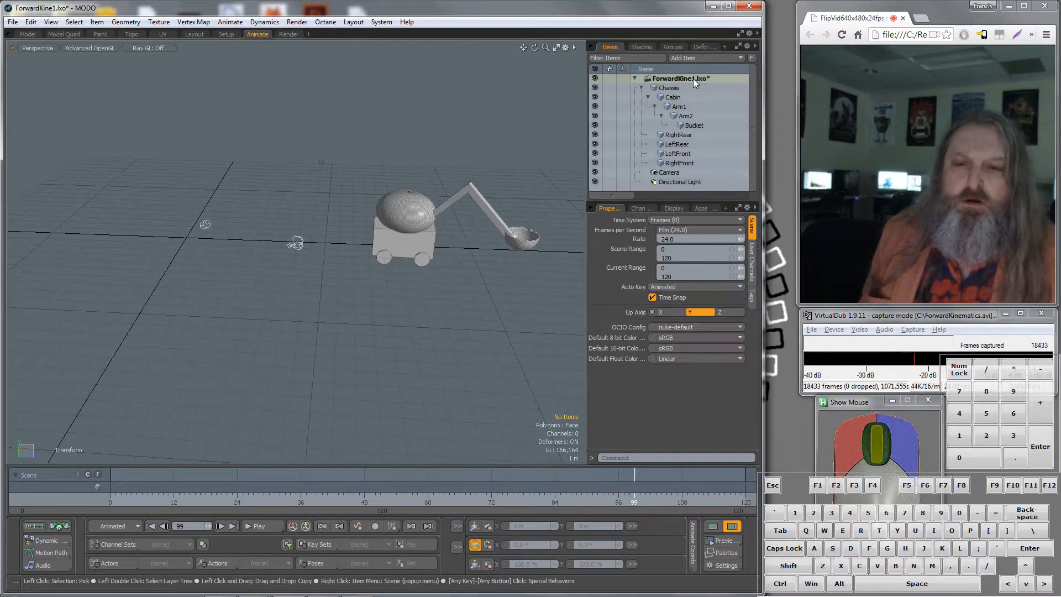
{"action": "left_click", "coordinate": [681, 259]}
{"action": "type", "text": "4"}
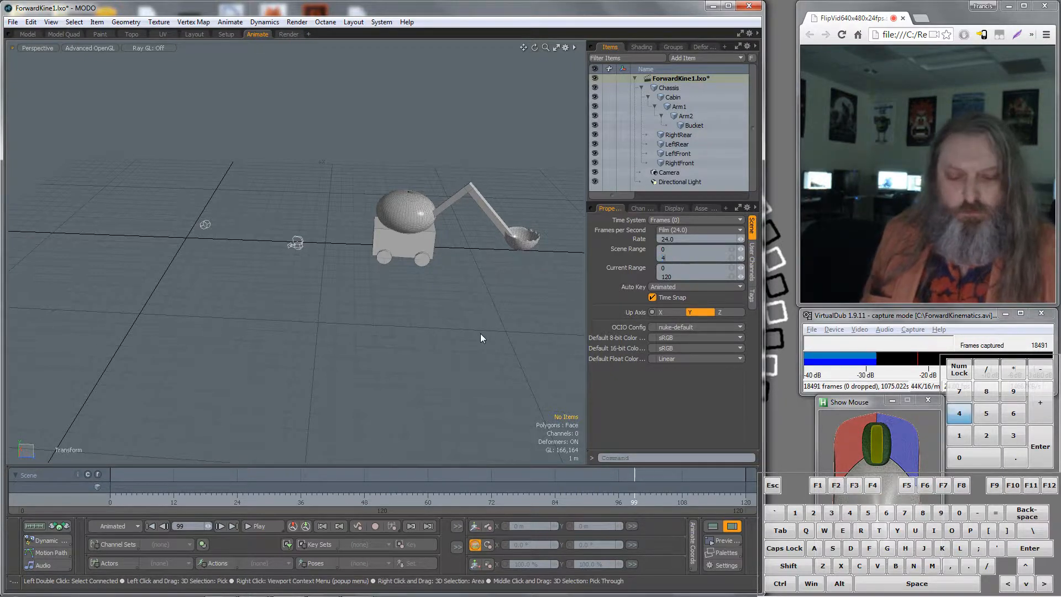
{"action": "type", "text": "80"}
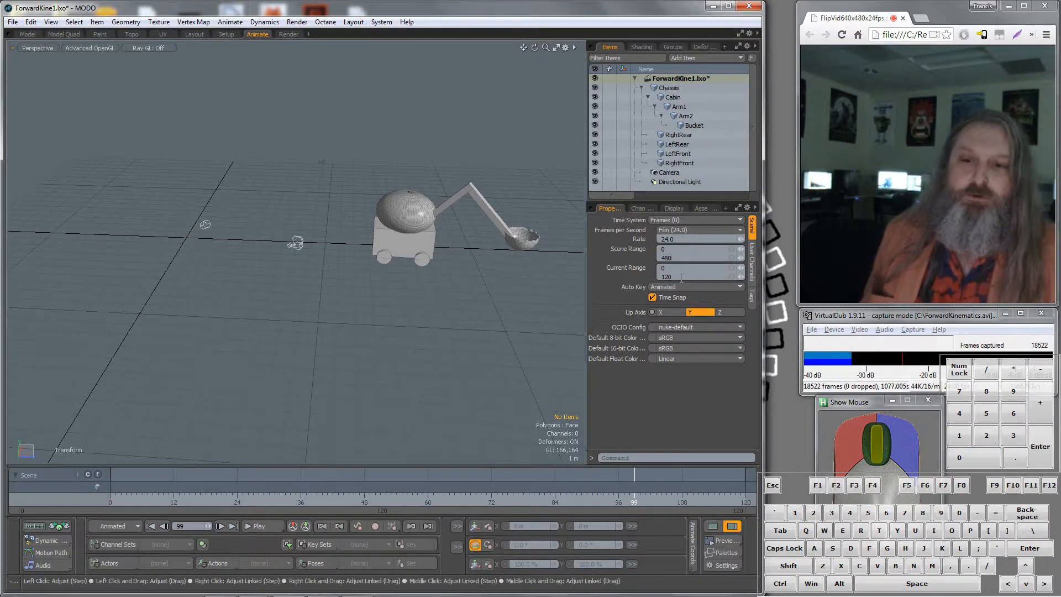
{"action": "left_click", "coordinate": [680, 276]}
{"action": "type", "text": "480"}
{"action": "key", "text": "Return"}
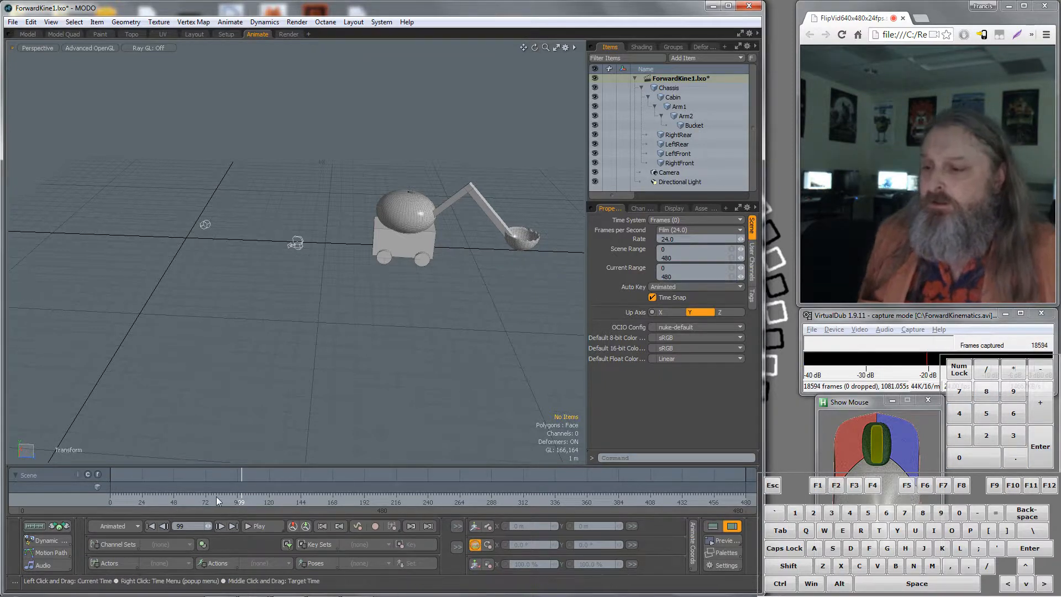
Select Arm1 and keyframe its rotation at frame 102
{"action": "mouse_move", "coordinate": [239, 502]}
{"action": "left_mouse_down"}
{"action": "mouse_move", "coordinate": [110, 502]}
{"action": "mouse_move", "coordinate": [231, 503]}
{"action": "mouse_move", "coordinate": [198, 502]}
{"action": "left_mouse_up"}
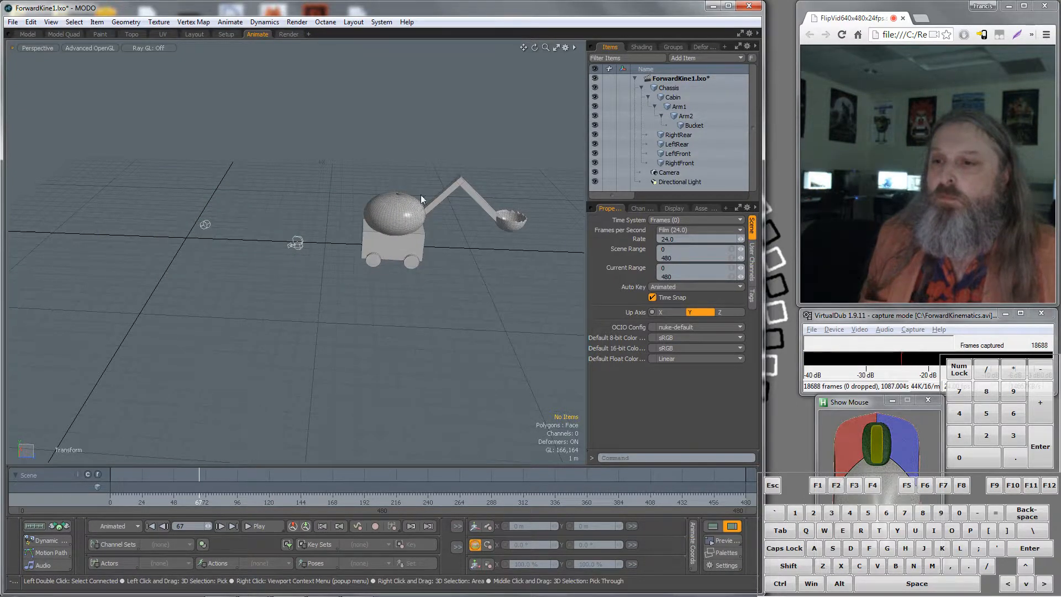
{"action": "left_click", "coordinate": [400, 210]}
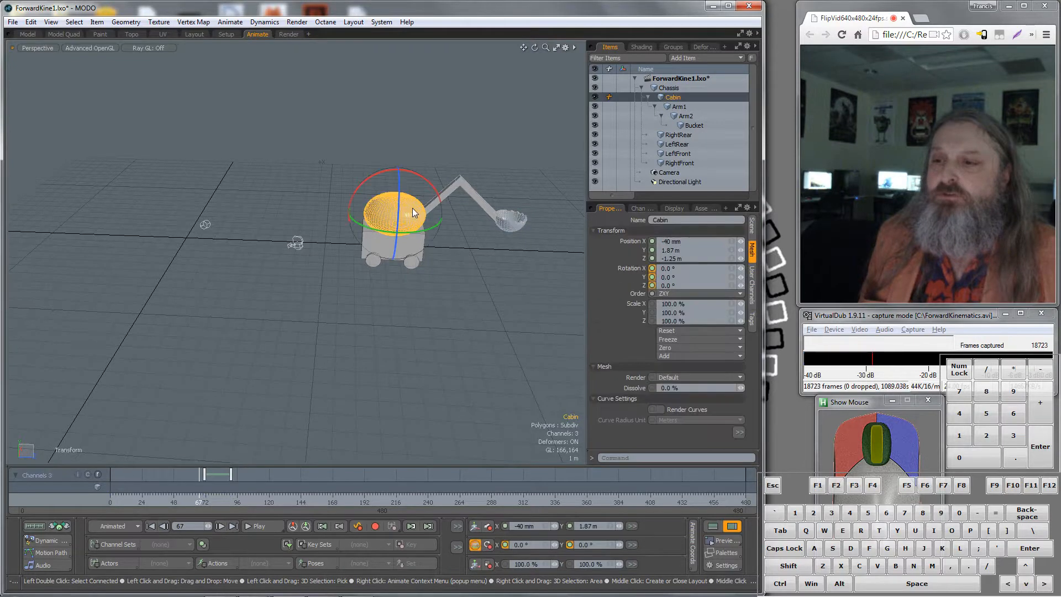
{"action": "left_click", "coordinate": [448, 195]}
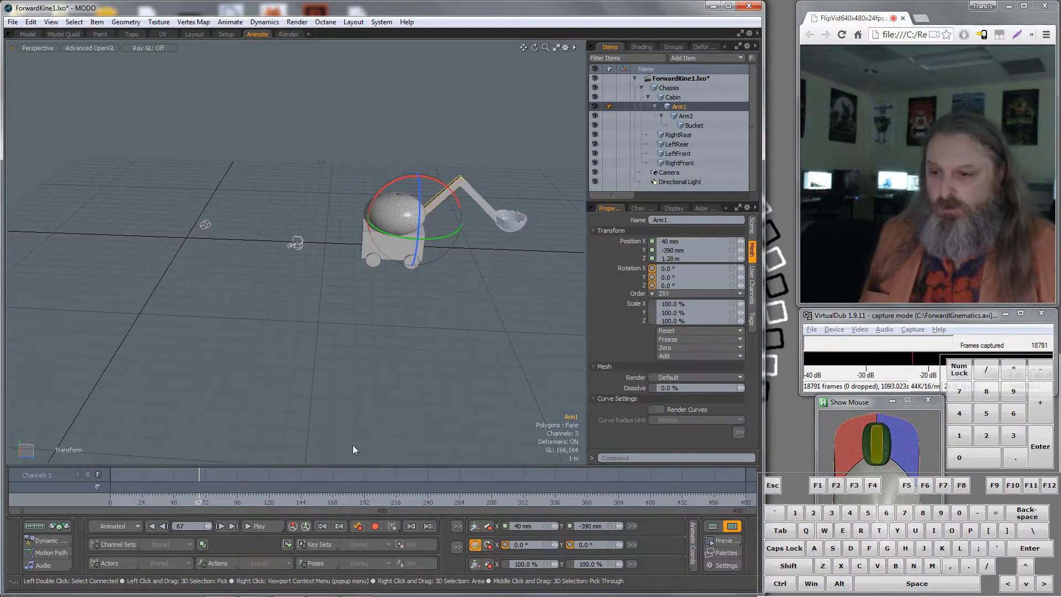
{"action": "left_click", "coordinate": [200, 476]}
{"action": "left_click_drag", "start_coordinate": [201, 481], "coordinate": [246, 481]}
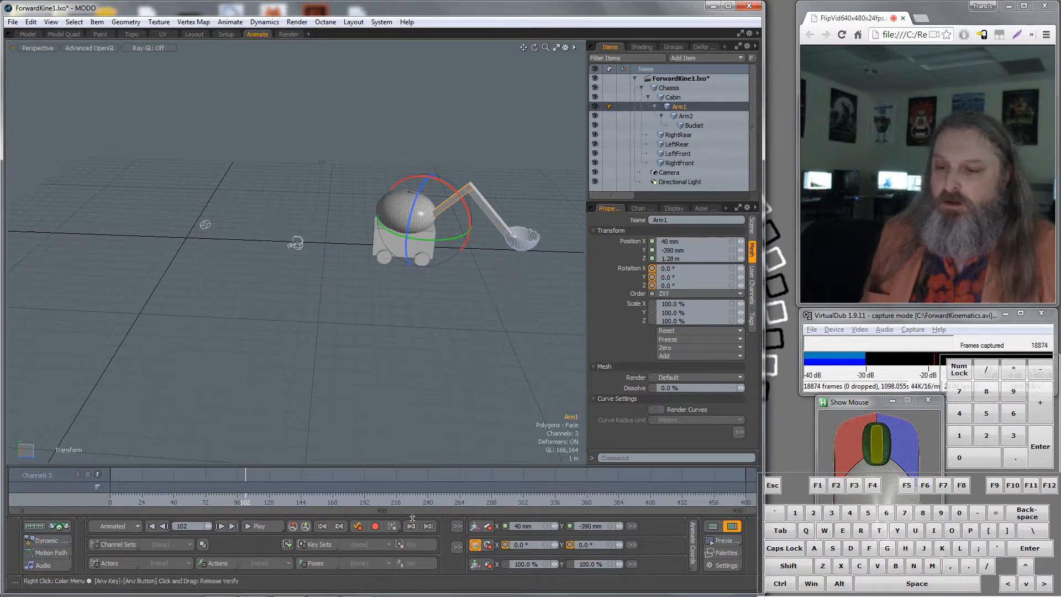
{"action": "left_click", "coordinate": [488, 549]}
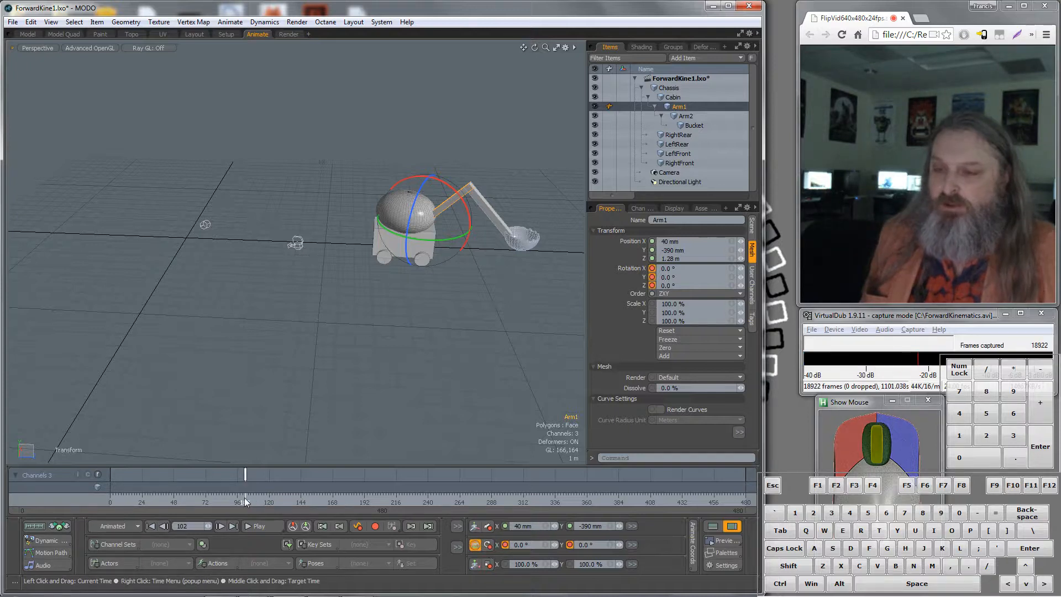
At frame 121, rotate Arm1 to about 32.5° around its X axis, and scrub back to frame 99
{"action": "left_click_drag", "start_coordinate": [245, 502], "coordinate": [270, 501]}
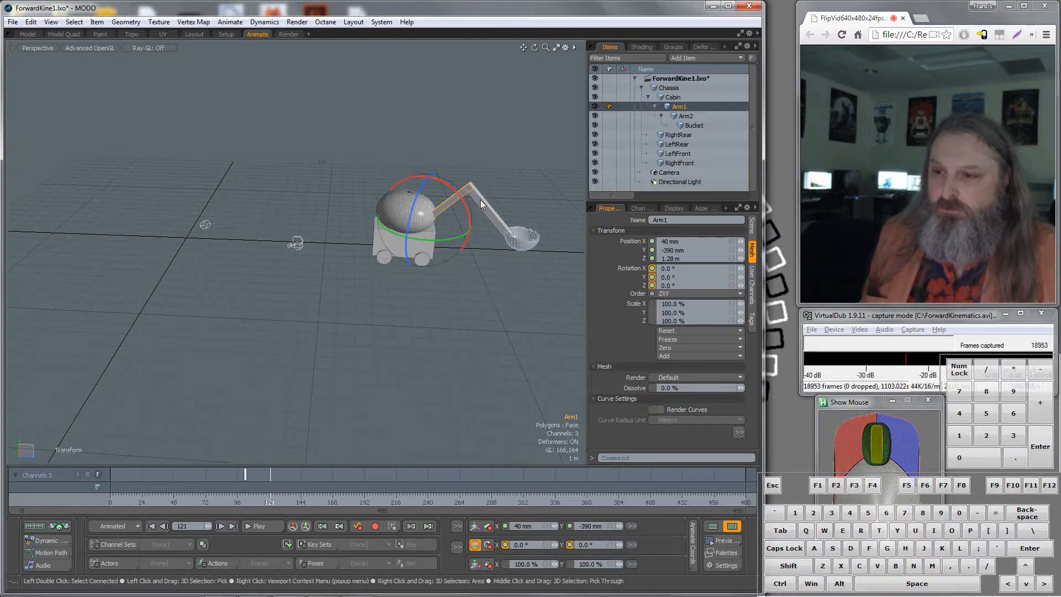
{"action": "left_click_drag", "start_coordinate": [468, 206], "coordinate": [476, 228]}
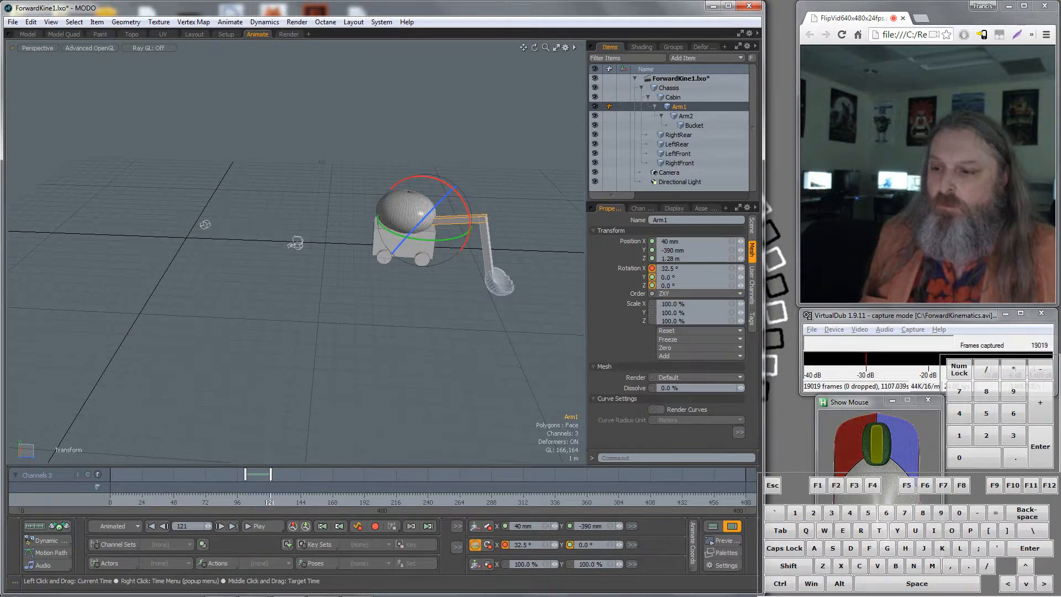
{"action": "mouse_move", "coordinate": [242, 504]}
{"action": "left_mouse_down"}
{"action": "mouse_move", "coordinate": [165, 502]}
{"action": "mouse_move", "coordinate": [268, 502]}
{"action": "mouse_move", "coordinate": [239, 502]}
{"action": "left_mouse_up"}
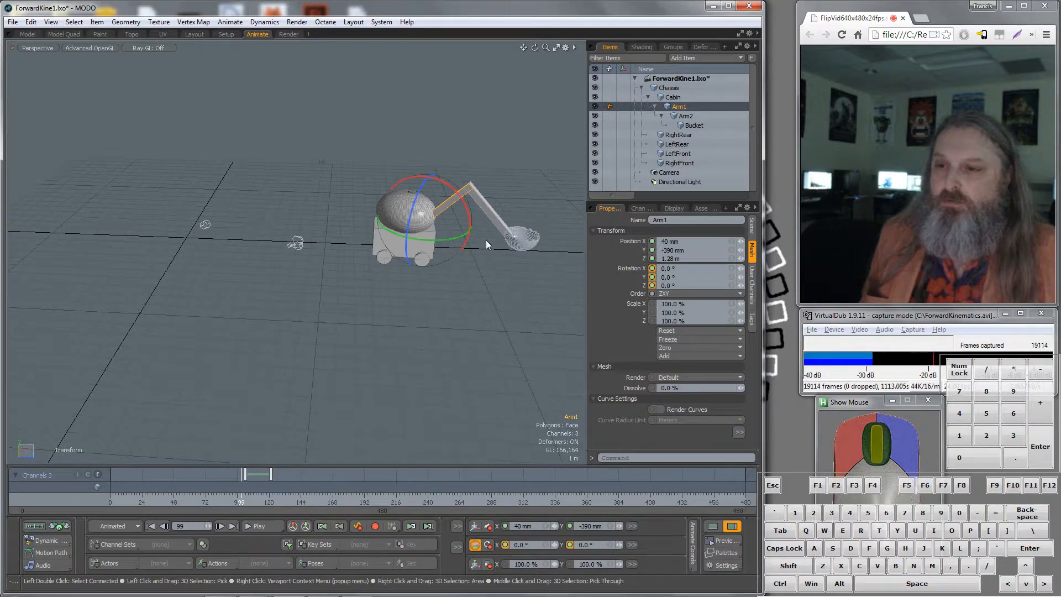
Select Arm2, keyframe its rotation at frame 105, and rotate it to about -49° around its X axis at frame 126
{"action": "left_click", "coordinate": [488, 211]}
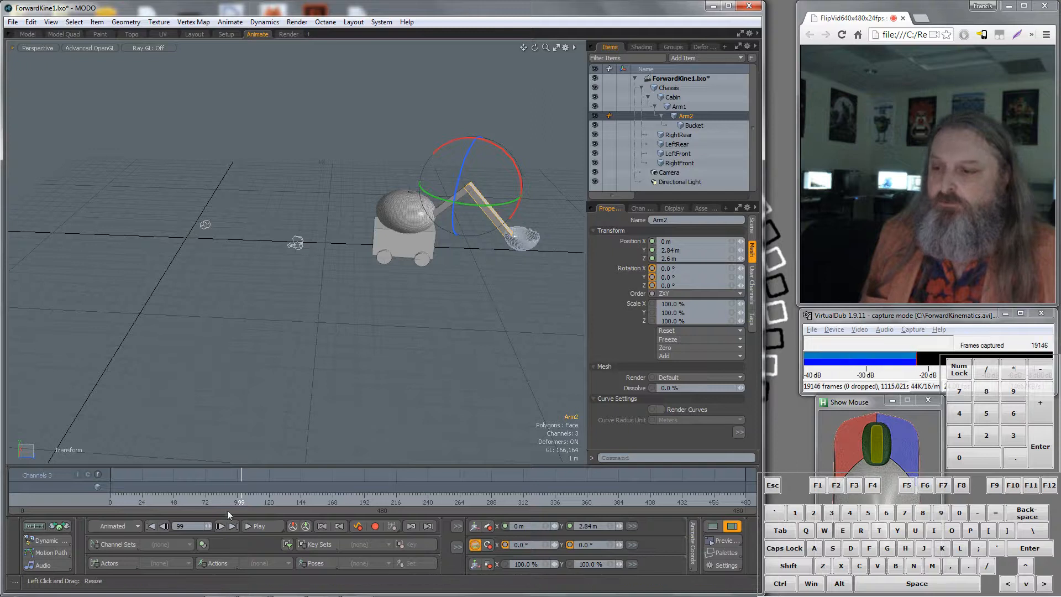
{"action": "left_click_drag", "start_coordinate": [241, 504], "coordinate": [250, 502]}
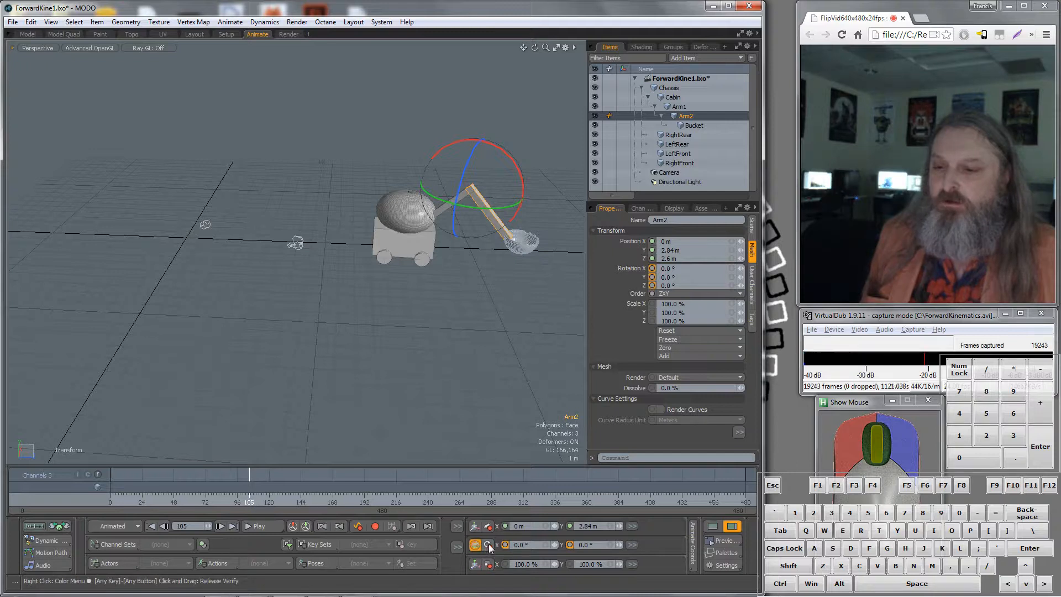
{"action": "left_click_drag", "start_coordinate": [249, 502], "coordinate": [277, 502]}
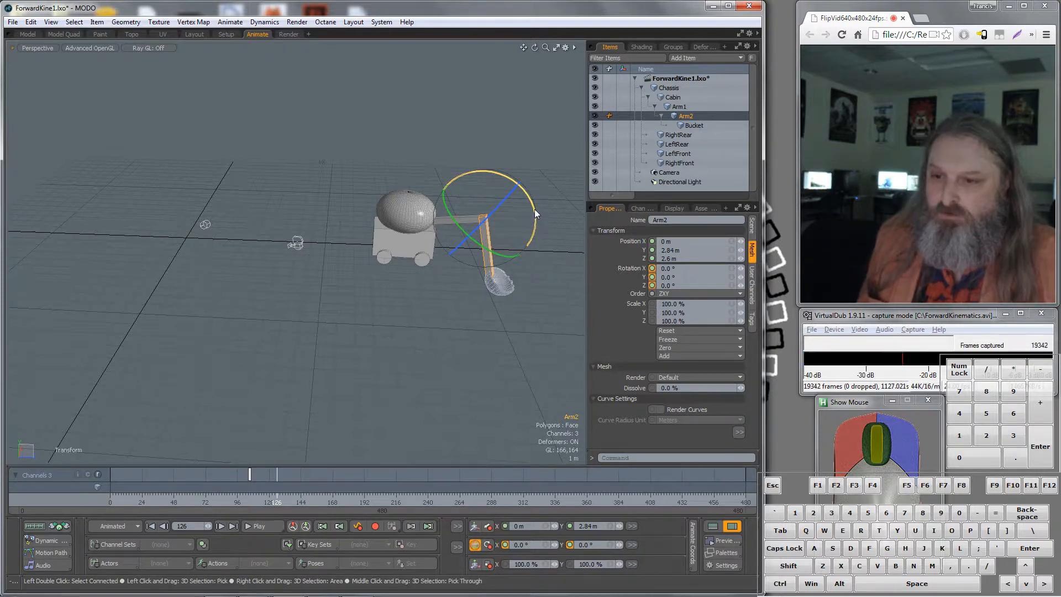
{"action": "left_click_drag", "start_coordinate": [535, 209], "coordinate": [511, 168]}
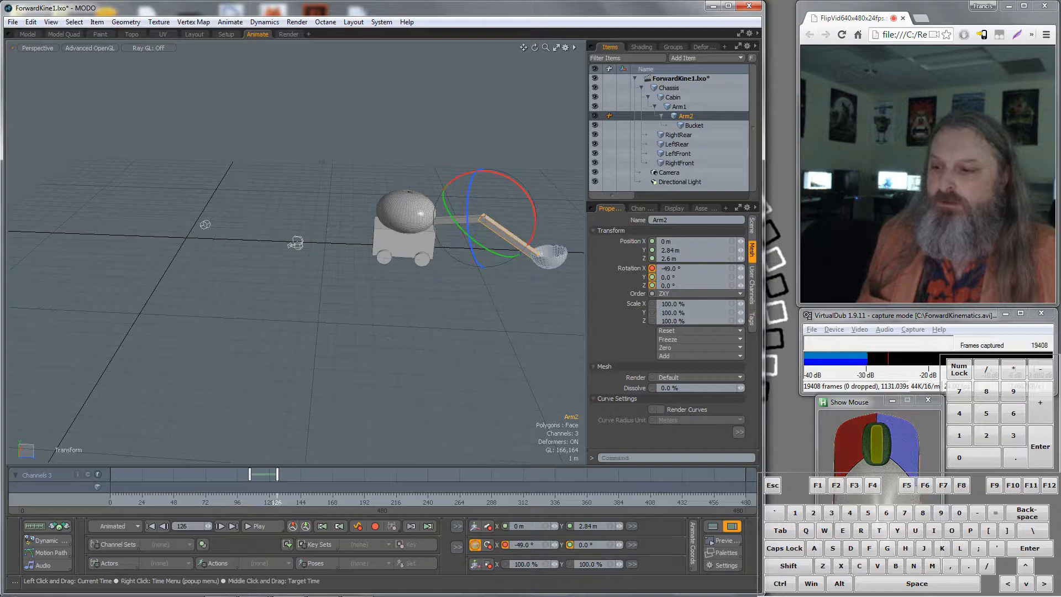
{"action": "left_click", "coordinate": [264, 502]}
{"action": "mouse_move", "coordinate": [264, 502]}
{"action": "left_mouse_down"}
{"action": "mouse_move", "coordinate": [139, 502]}
{"action": "mouse_move", "coordinate": [284, 502]}
{"action": "left_mouse_up"}
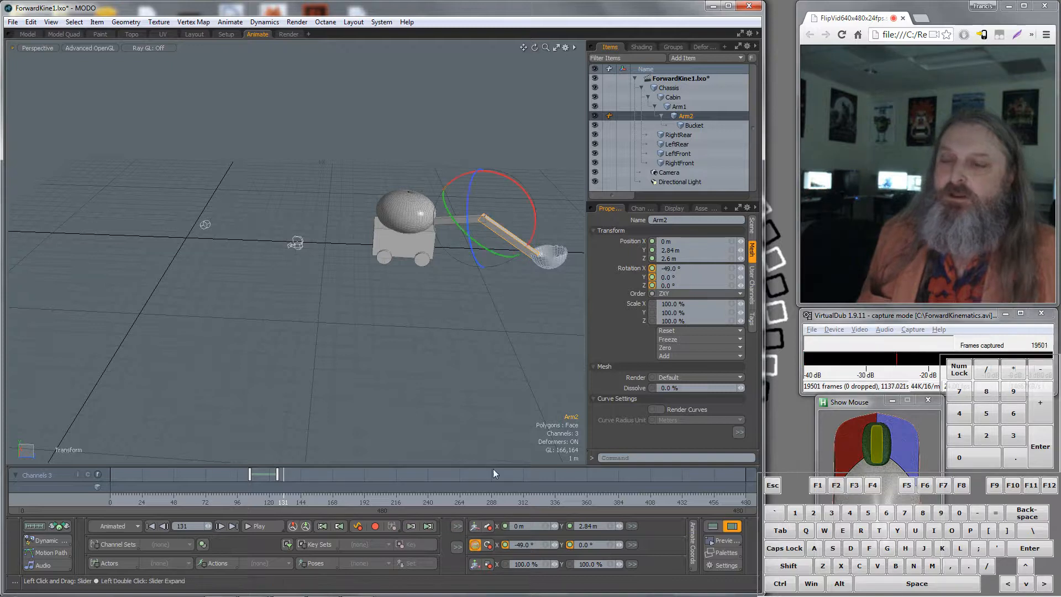
Select the Bucket and keyframe its rotation at frame 57
{"action": "left_click", "coordinate": [549, 266]}
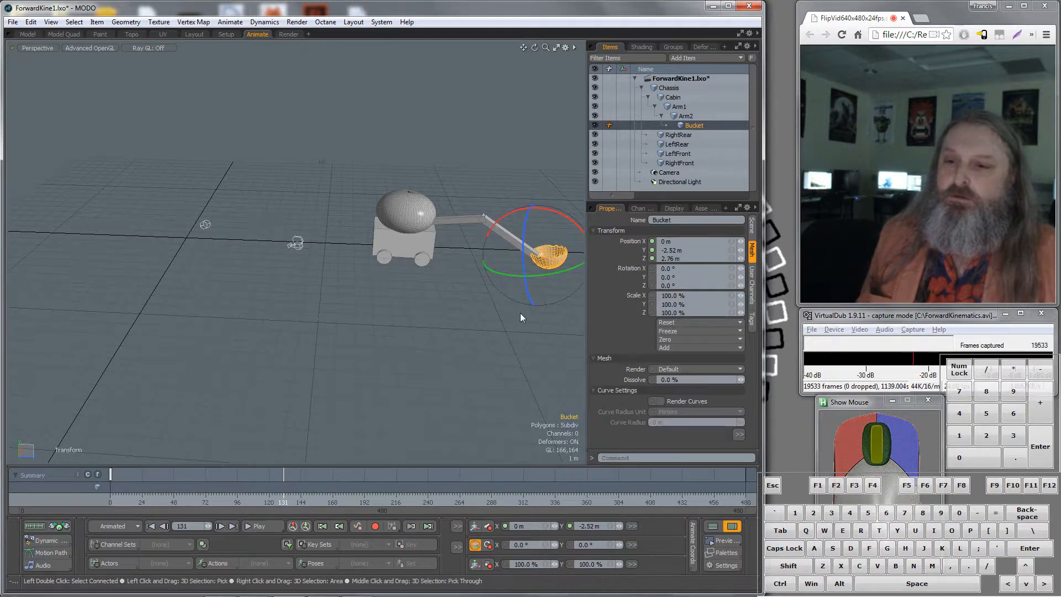
{"action": "left_click_drag", "start_coordinate": [287, 502], "coordinate": [185, 502]}
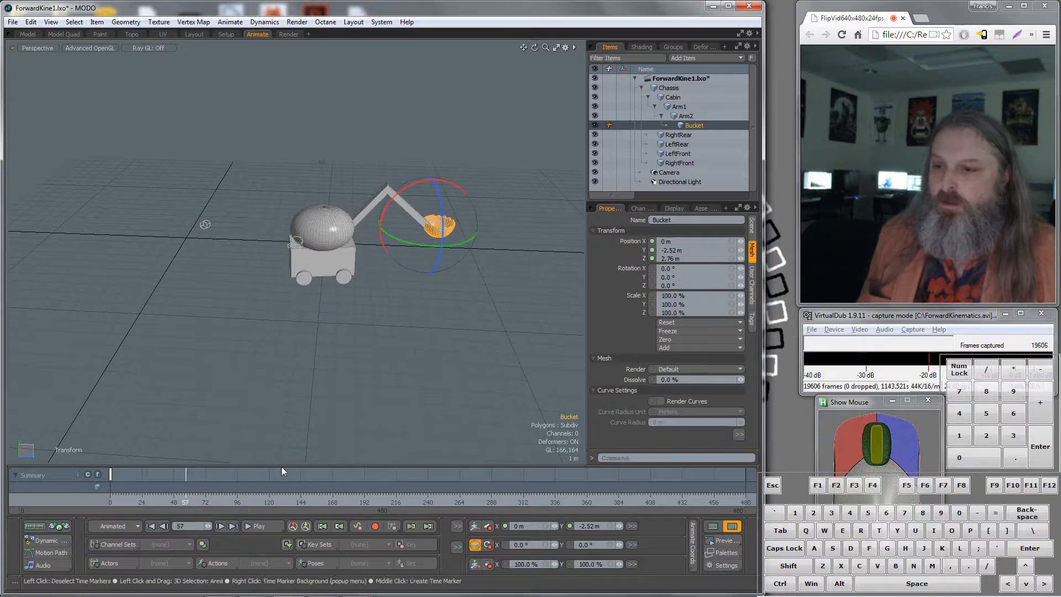
{"action": "left_click", "coordinate": [477, 546]}
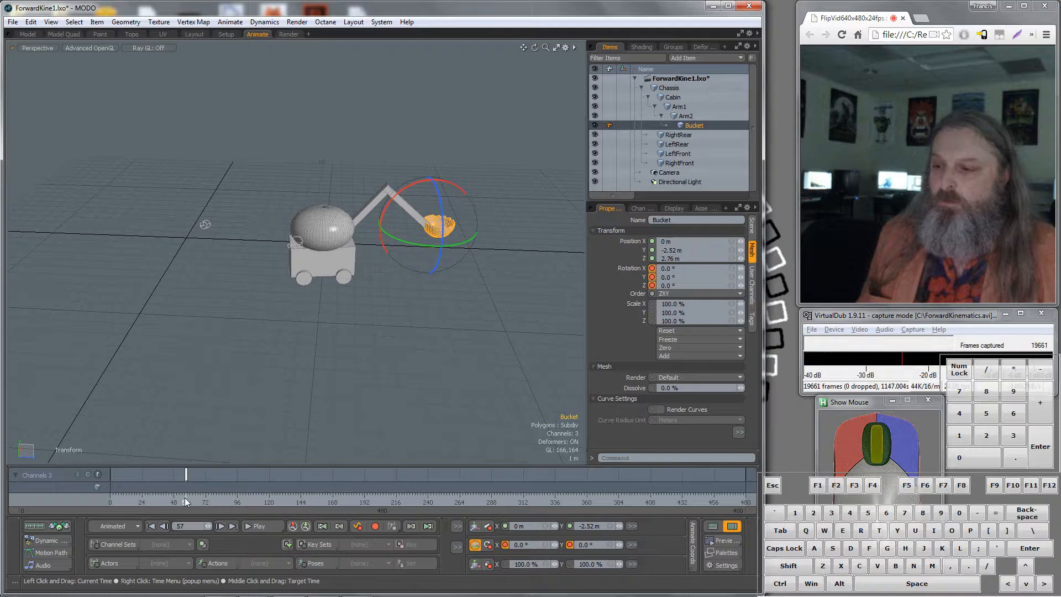
At frame 92, rotate the Bucket to about 68.5° around its X axis, and scrub forward to frame 139
{"action": "left_click_drag", "start_coordinate": [186, 502], "coordinate": [233, 502]}
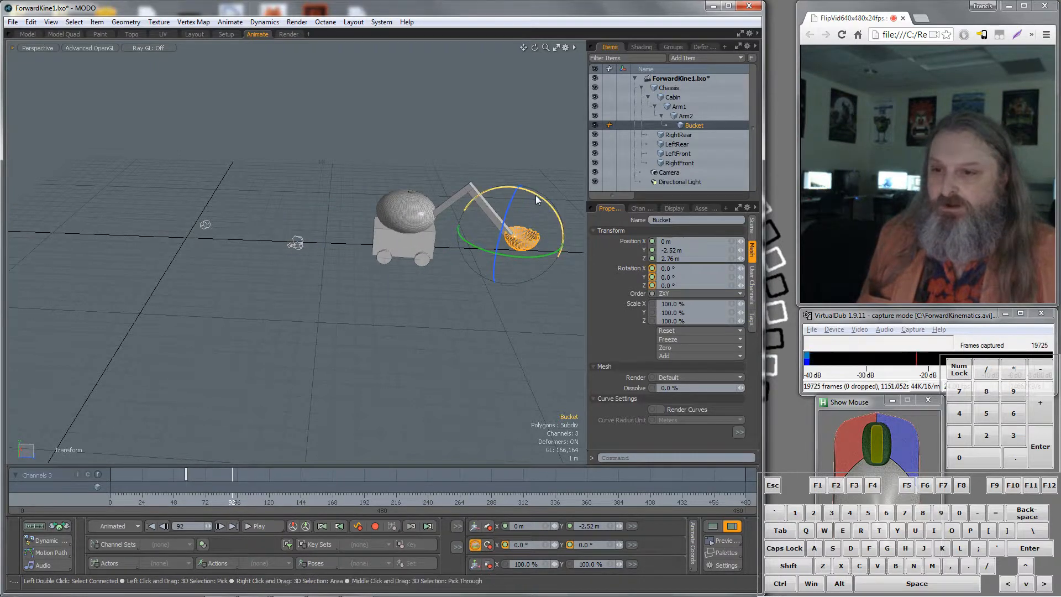
{"action": "left_click_drag", "start_coordinate": [538, 197], "coordinate": [563, 245]}
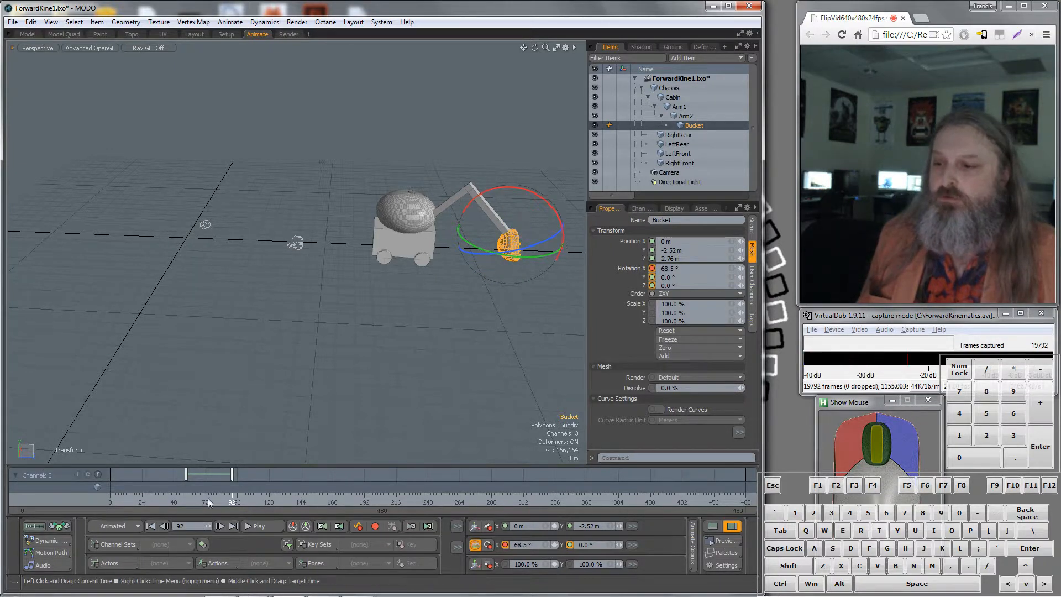
{"action": "left_click_drag", "start_coordinate": [233, 504], "coordinate": [294, 503]}
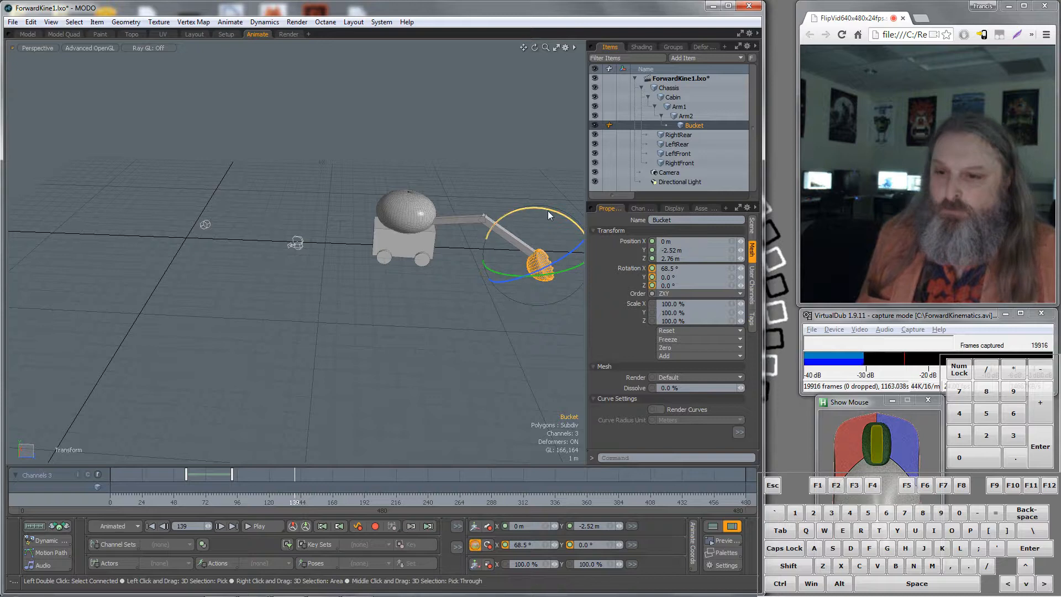
At frame 139, rotate the Bucket to about -4° around its X axis, and scrub forward to frame 182
{"action": "left_click_drag", "start_coordinate": [549, 211], "coordinate": [489, 226]}
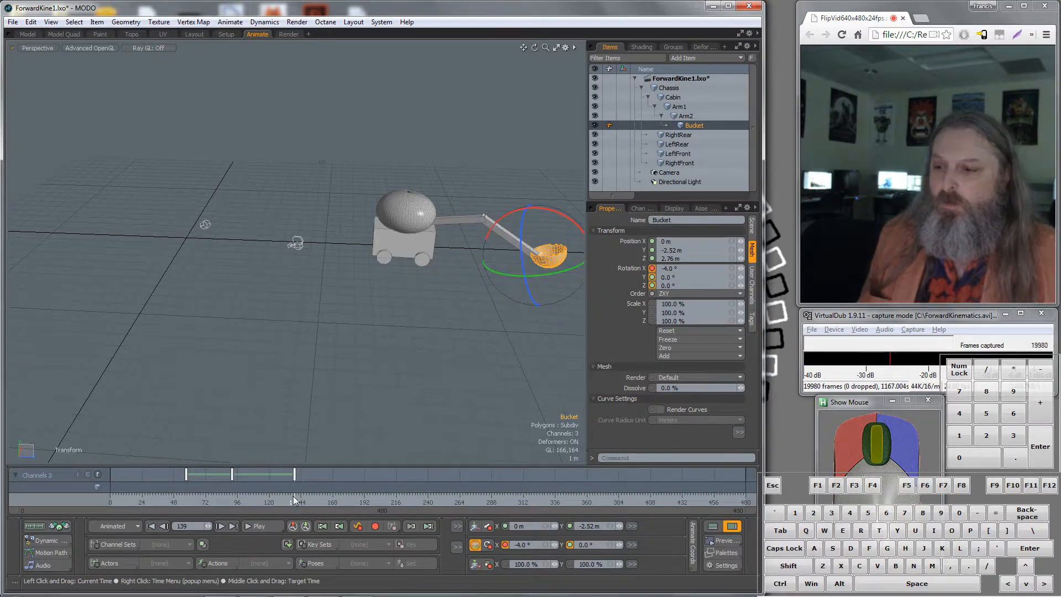
{"action": "mouse_move", "coordinate": [295, 500]}
{"action": "left_mouse_down"}
{"action": "mouse_move", "coordinate": [111, 501]}
{"action": "mouse_move", "coordinate": [289, 500]}
{"action": "left_mouse_up"}
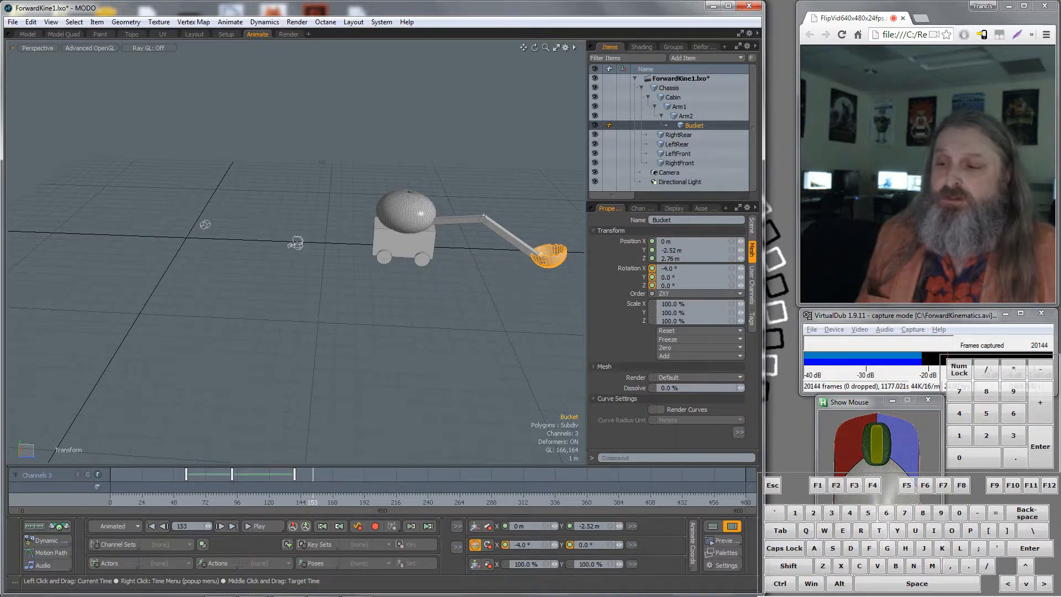
{"action": "mouse_move", "coordinate": [319, 501]}
{"action": "left_mouse_down"}
{"action": "mouse_move", "coordinate": [391, 501]}
{"action": "mouse_move", "coordinate": [330, 502]}
{"action": "mouse_move", "coordinate": [341, 501]}
{"action": "left_mouse_up"}
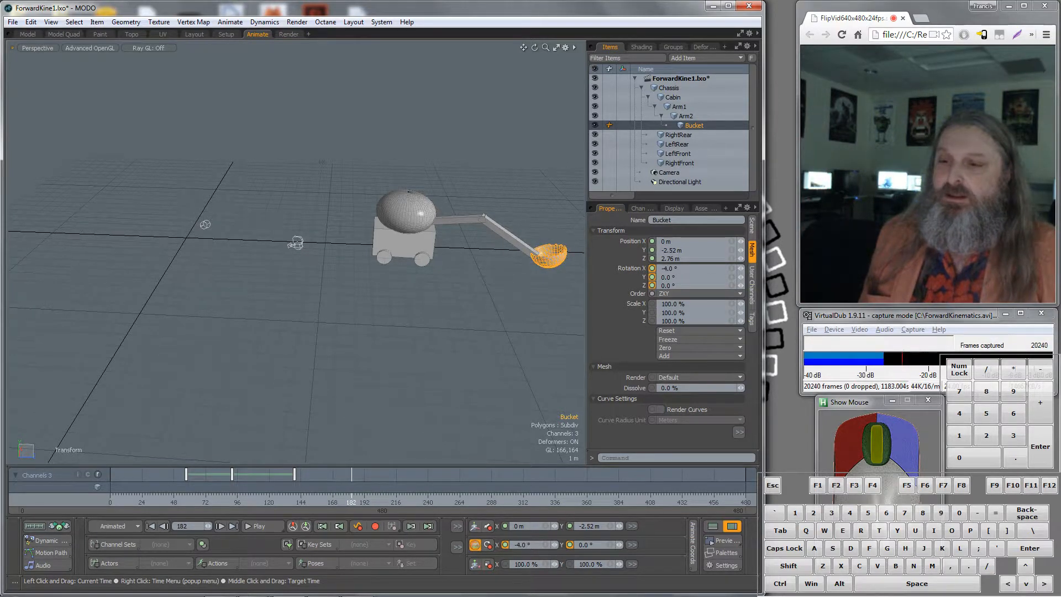
Select Arm1, keyframe its rotation at frame 142, and rotate it to about -47.5° around its X axis at frame 189
{"action": "key", "text": "e"}
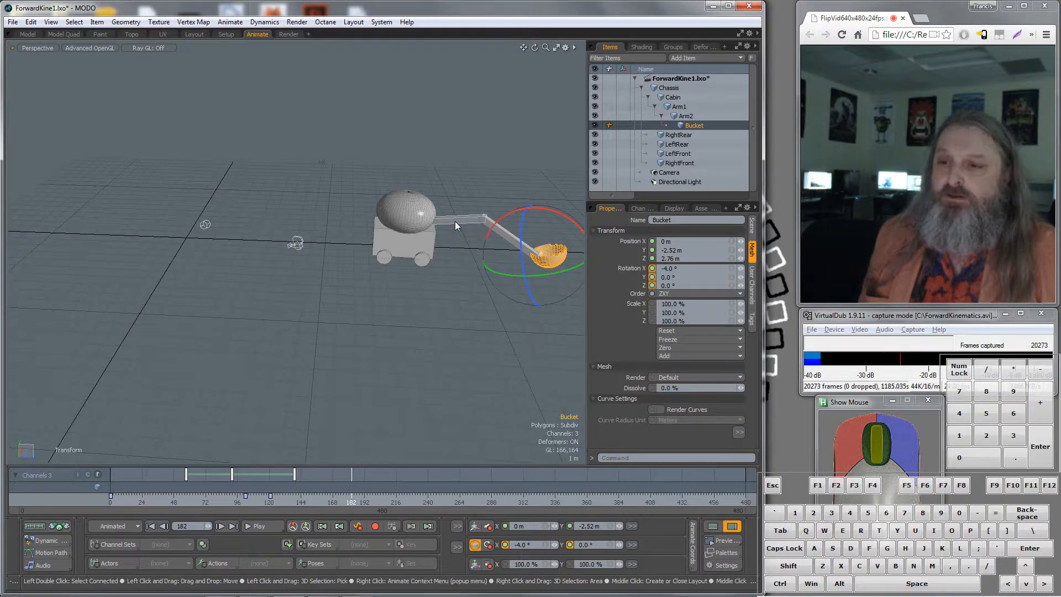
{"action": "left_click", "coordinate": [456, 221]}
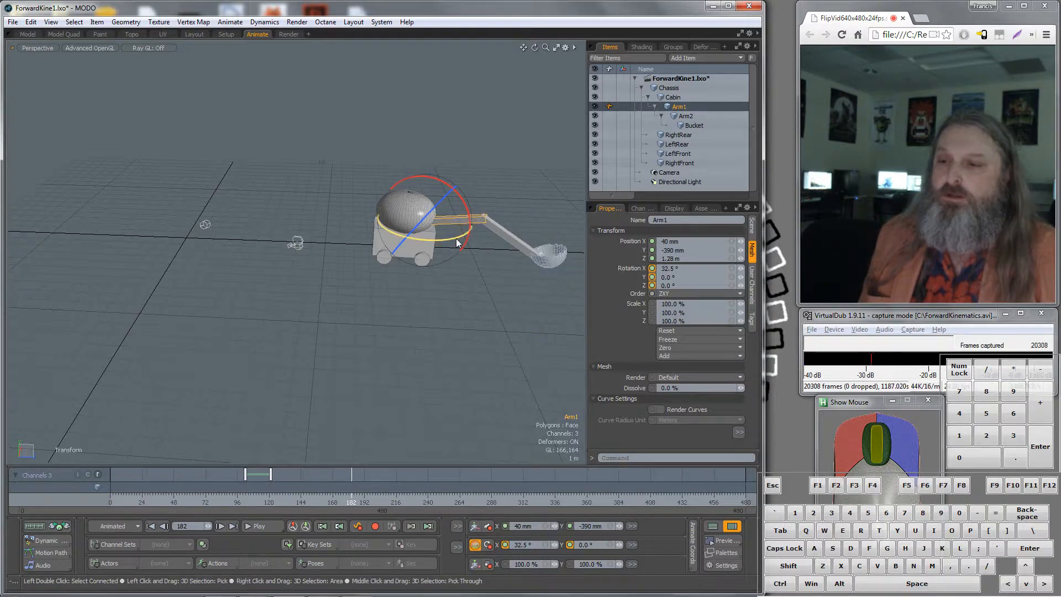
{"action": "mouse_move", "coordinate": [353, 502]}
{"action": "left_mouse_down"}
{"action": "mouse_move", "coordinate": [237, 502]}
{"action": "mouse_move", "coordinate": [282, 502]}
{"action": "left_mouse_up"}
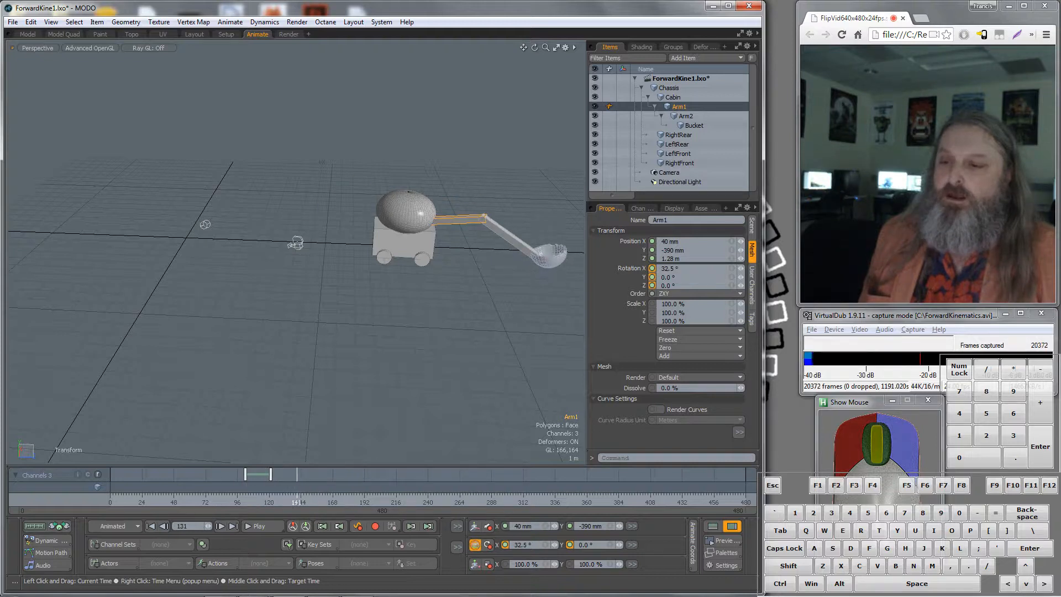
{"action": "left_click", "coordinate": [489, 545]}
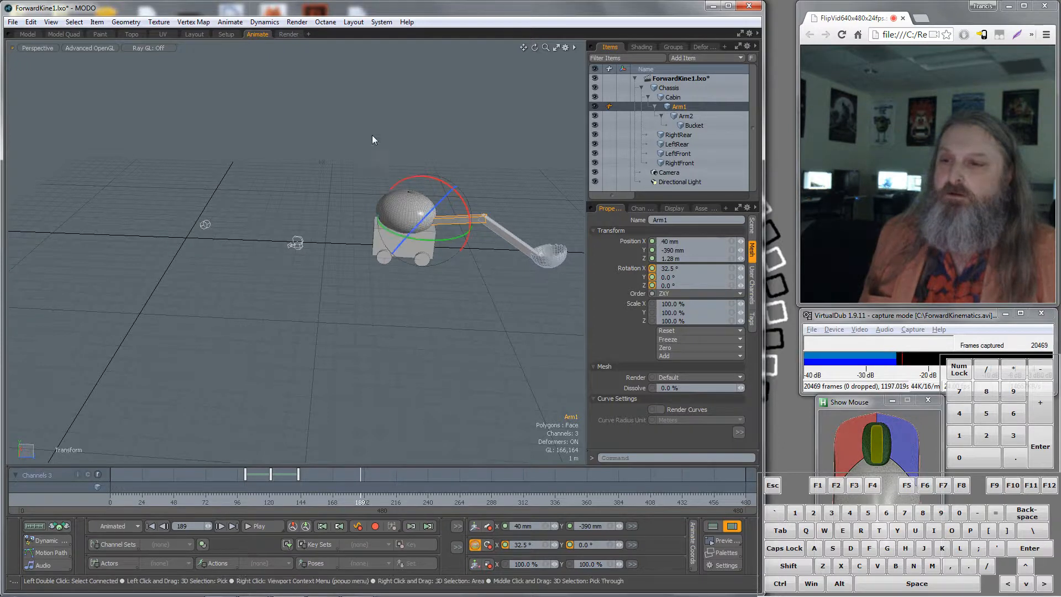
{"action": "left_click_drag", "start_coordinate": [422, 177], "coordinate": [420, 251]}
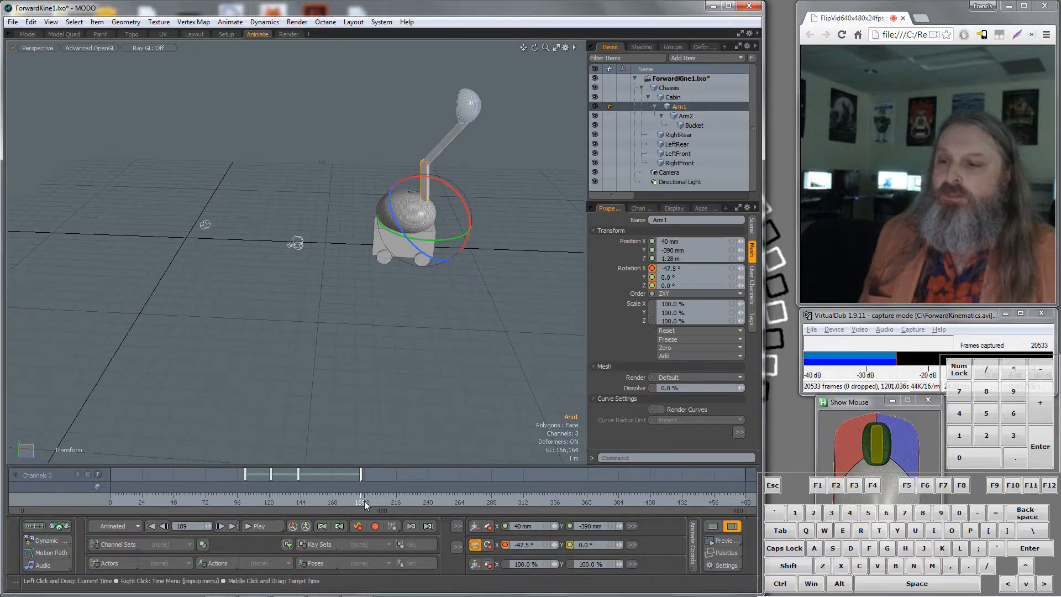
Select Arm2, keyframe its rotation at frame 142, rotate it around its X axis at frame 185, and scrub back to frame 0
{"action": "mouse_move", "coordinate": [360, 500]}
{"action": "left_mouse_down"}
{"action": "mouse_move", "coordinate": [186, 500]}
{"action": "mouse_move", "coordinate": [310, 500]}
{"action": "mouse_move", "coordinate": [297, 500]}
{"action": "left_mouse_up"}
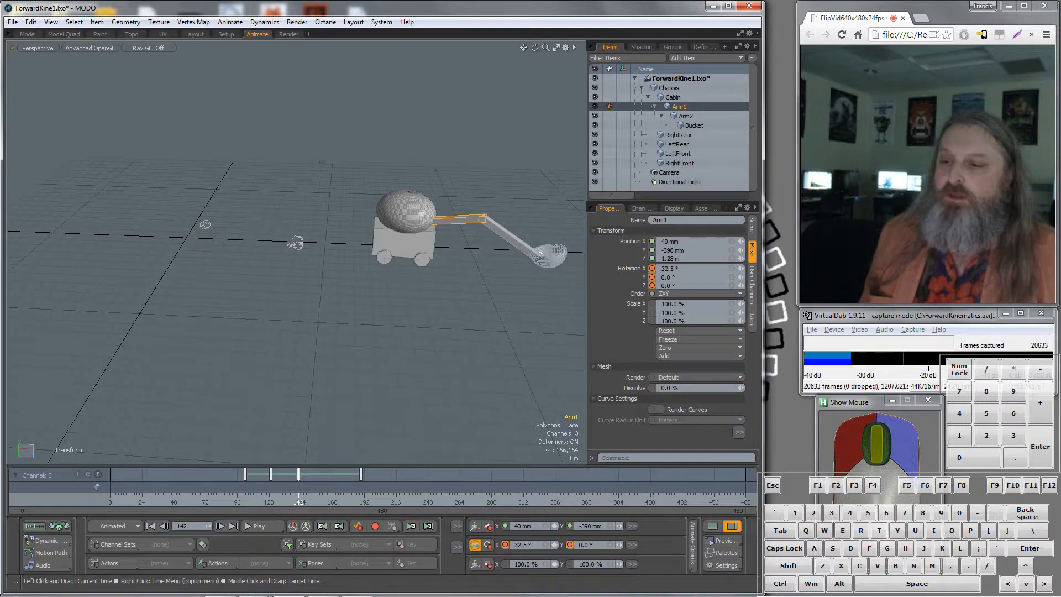
{"action": "key", "text": "e"}
{"action": "left_click", "coordinate": [498, 231]}
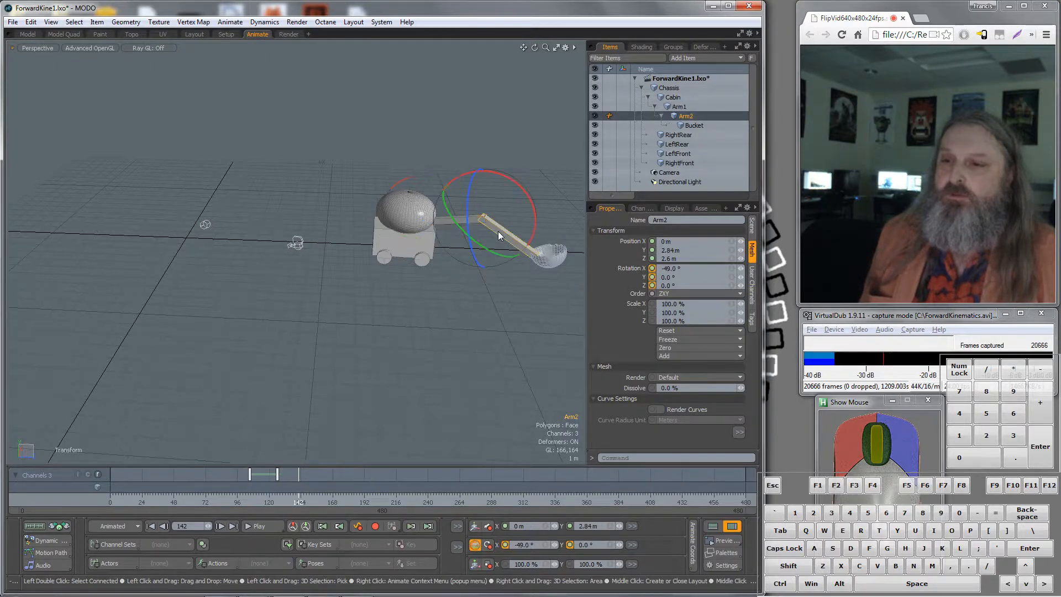
{"action": "left_click", "coordinate": [489, 545]}
{"action": "left_click_drag", "start_coordinate": [299, 501], "coordinate": [356, 501]}
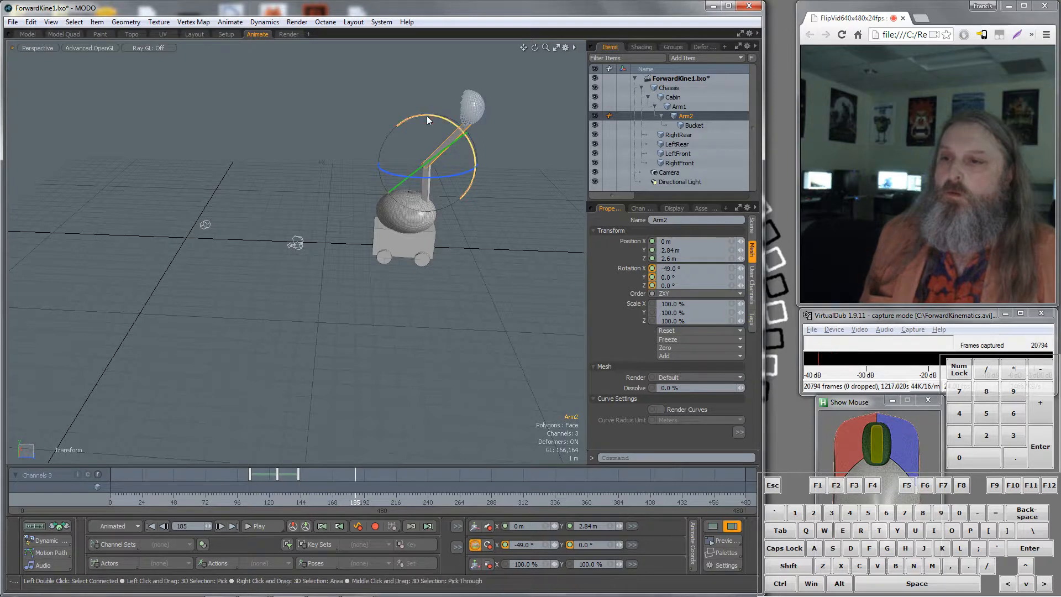
{"action": "left_click_drag", "start_coordinate": [427, 112], "coordinate": [390, 107]}
{"action": "left_click_drag", "start_coordinate": [356, 502], "coordinate": [110, 502]}
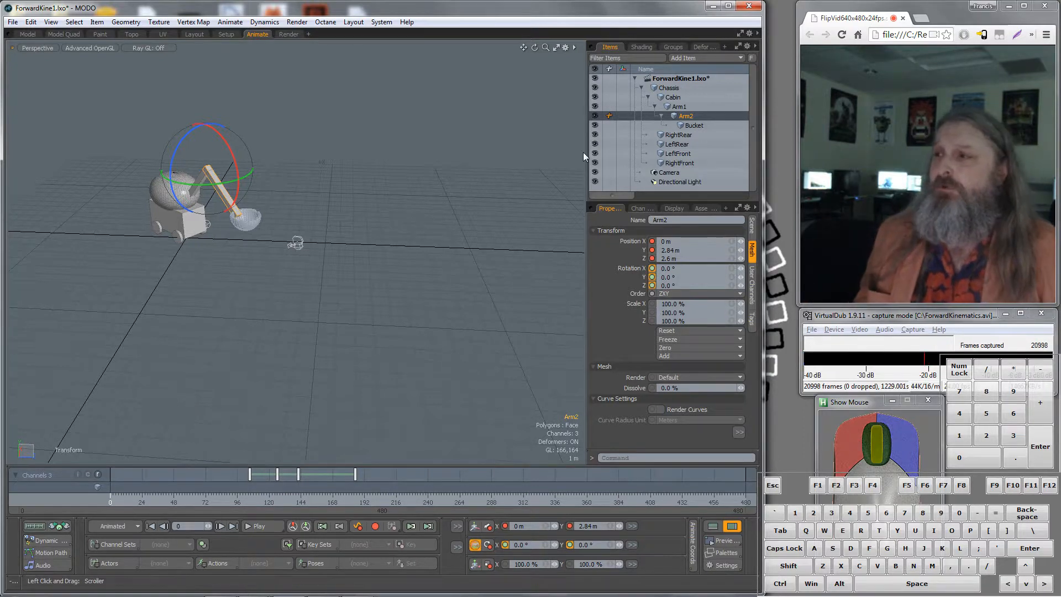
{"action": "left_click", "coordinate": [28, 34]}
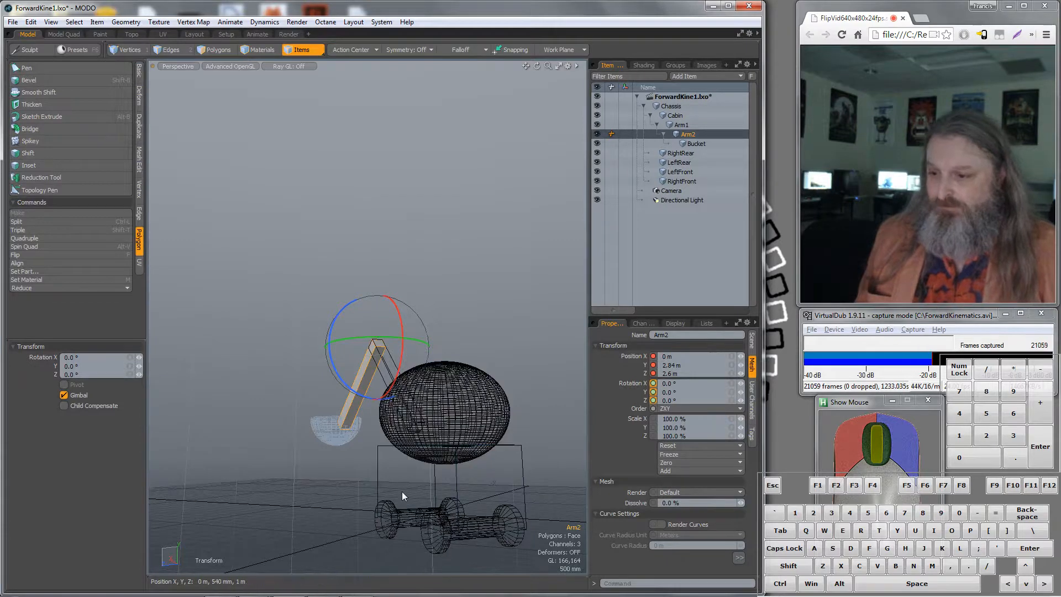
{"action": "key", "text": "alt"}
{"action": "left_click_drag", "start_coordinate": [353, 487], "coordinate": [359, 524], "text": "alt"}
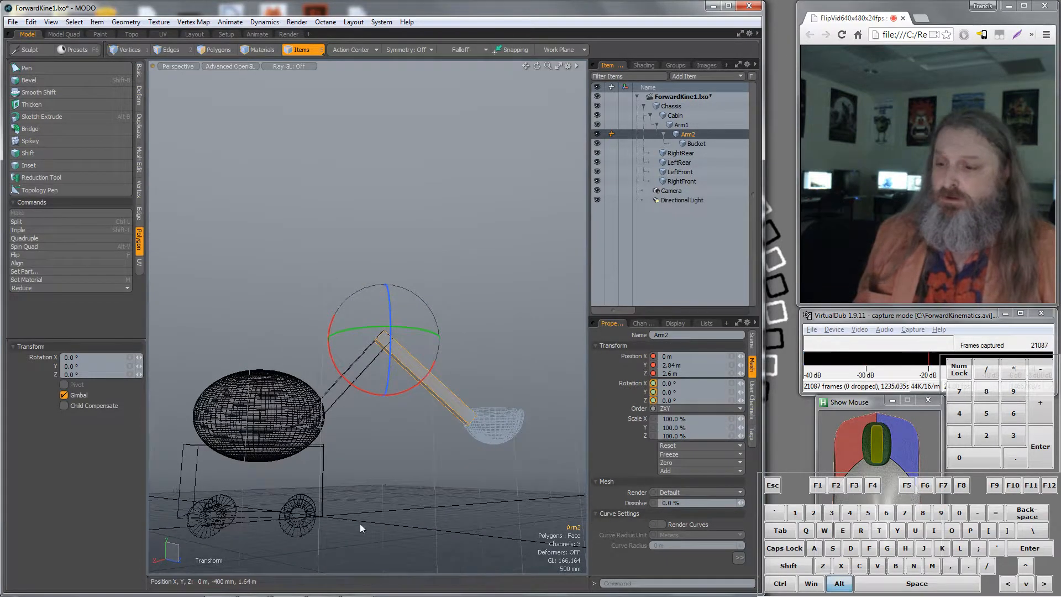
{"action": "left_click", "coordinate": [139, 72]}
{"action": "left_click", "coordinate": [22, 71]}
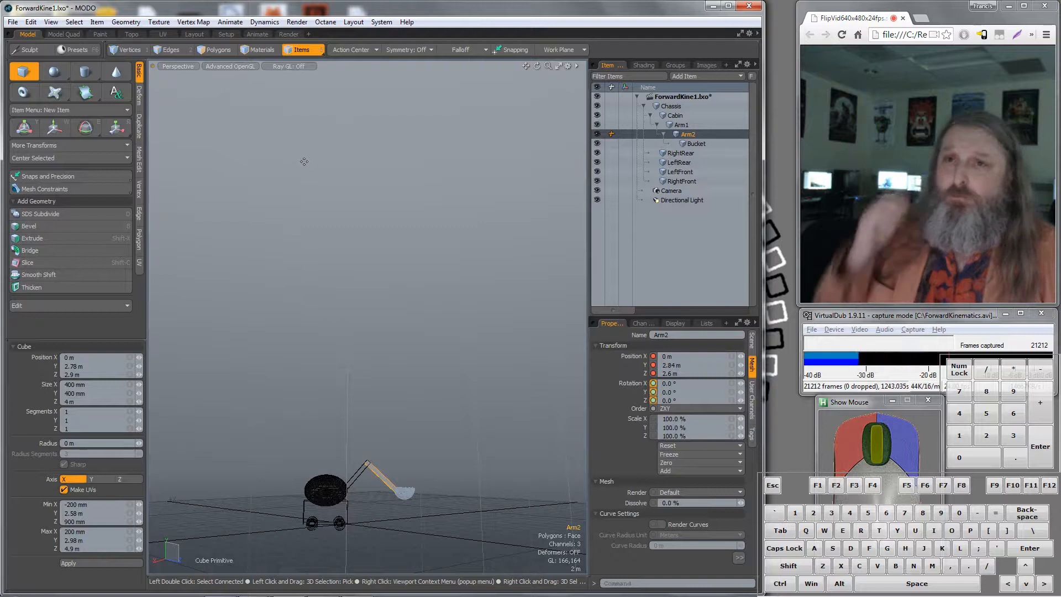
{"action": "left_click", "coordinate": [256, 34]}
Switch the viewport to the Right view, center the excavator in it, and scrub to frame 102
{"action": "left_click_drag", "start_coordinate": [115, 503], "coordinate": [265, 503]}
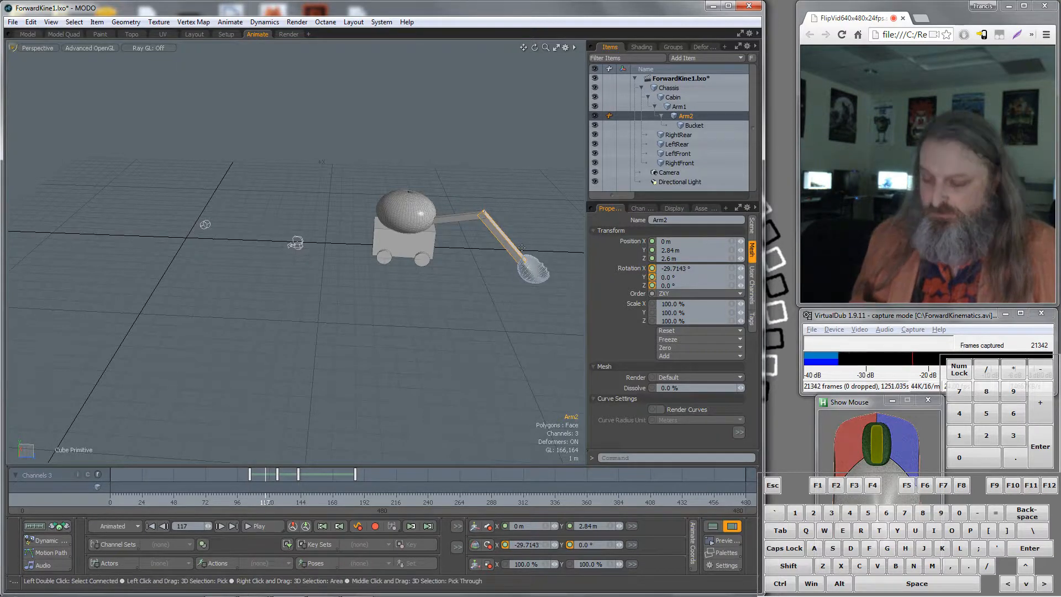
{"action": "left_click_drag", "start_coordinate": [537, 236], "coordinate": [500, 204], "text": "alt"}
{"action": "key", "text": "KP_2"}
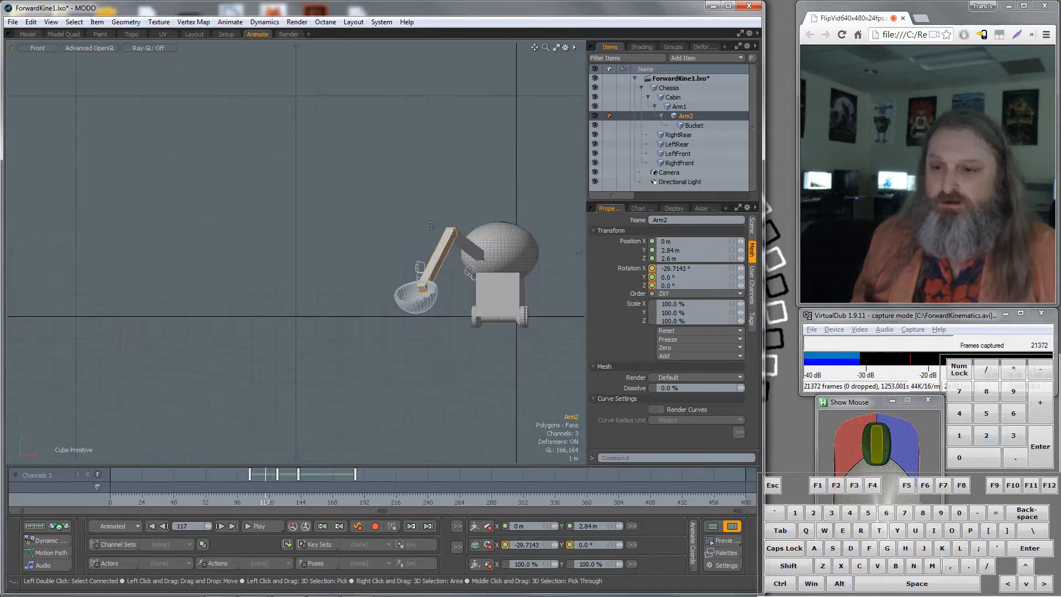
{"action": "key", "text": "KP_3"}
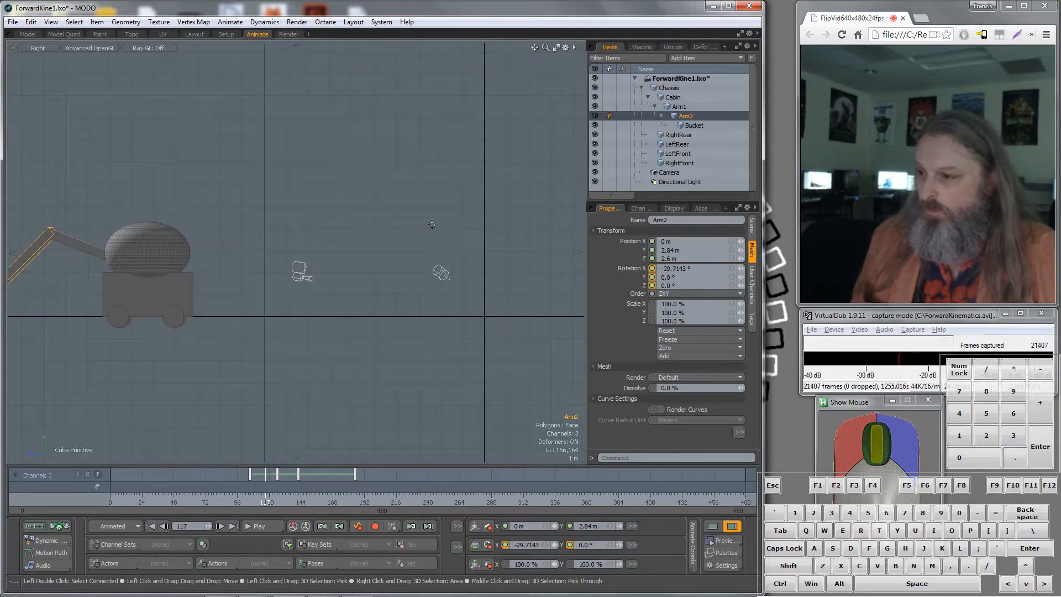
{"action": "left_click_drag", "start_coordinate": [209, 265], "coordinate": [416, 295], "text": "alt"}
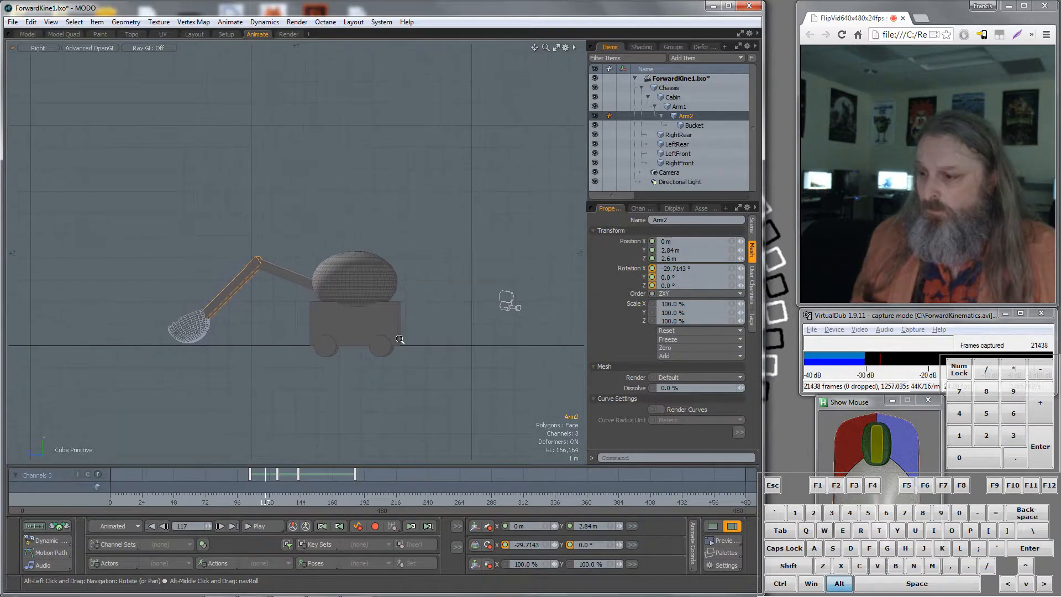
{"action": "mouse_move", "coordinate": [266, 502]}
{"action": "left_mouse_down"}
{"action": "mouse_move", "coordinate": [246, 502]}
{"action": "mouse_move", "coordinate": [282, 502]}
{"action": "mouse_move", "coordinate": [231, 502]}
{"action": "mouse_move", "coordinate": [299, 502]}
{"action": "mouse_move", "coordinate": [245, 501]}
{"action": "left_mouse_up"}
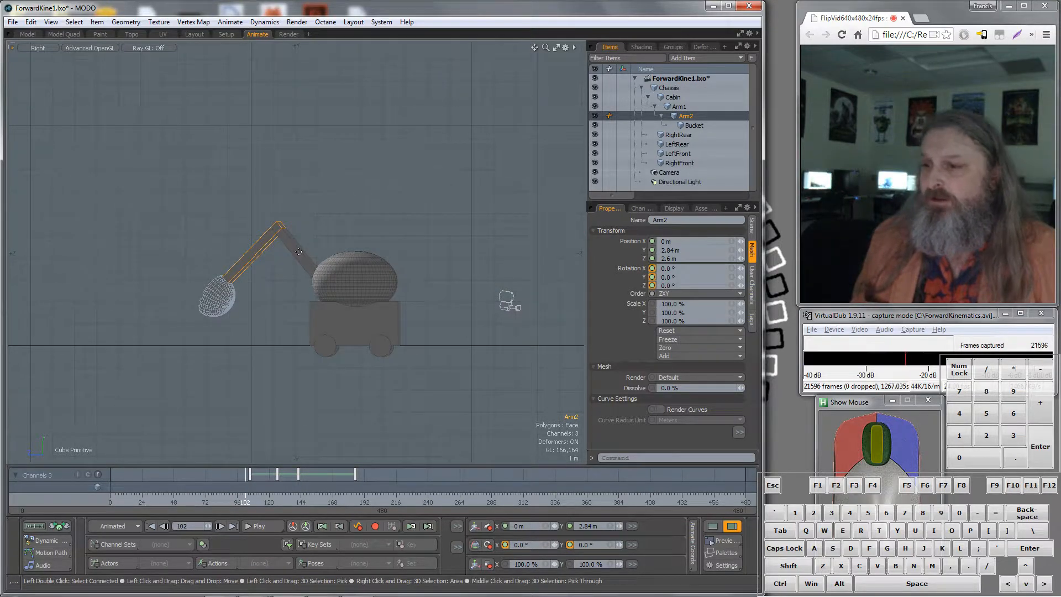
Select Arm1, rotate it slightly lower around its X axis at frame 121, and scrub back to frame 115
{"action": "left_click", "coordinate": [297, 250]}
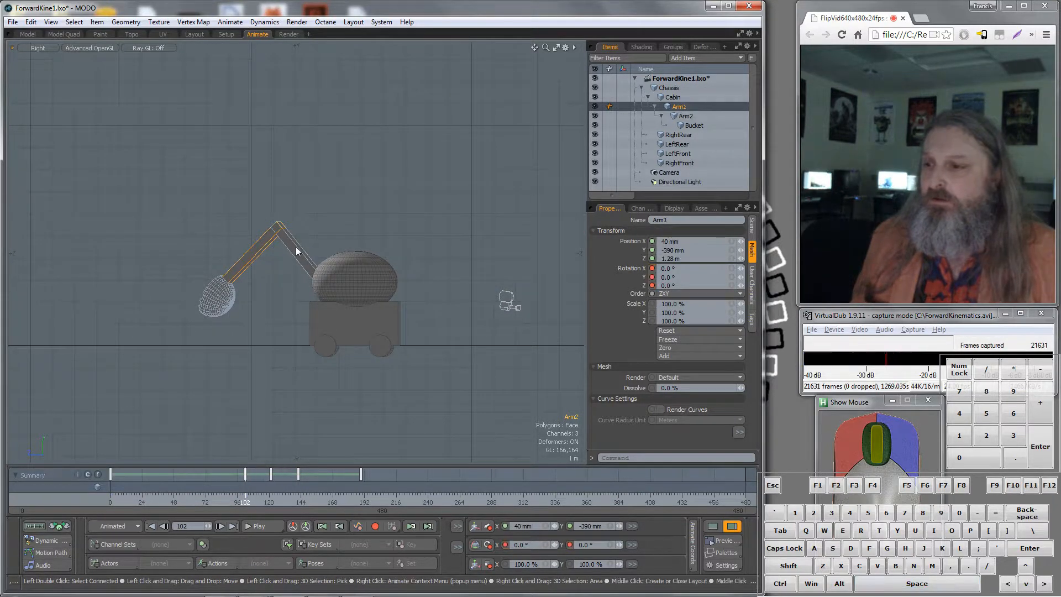
{"action": "left_click_drag", "start_coordinate": [109, 494], "coordinate": [269, 494]}
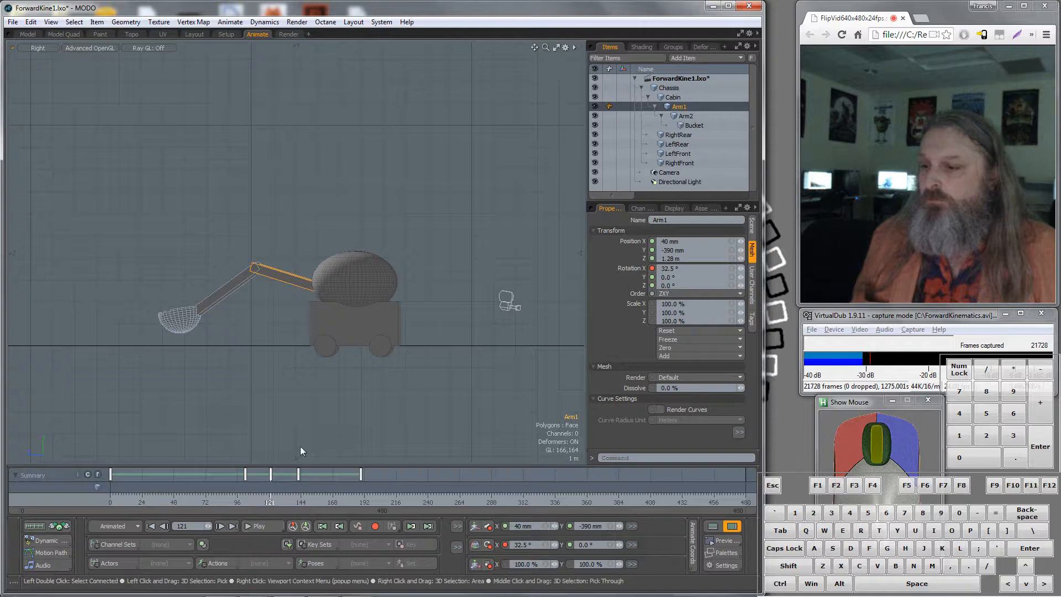
{"action": "key", "text": "e"}
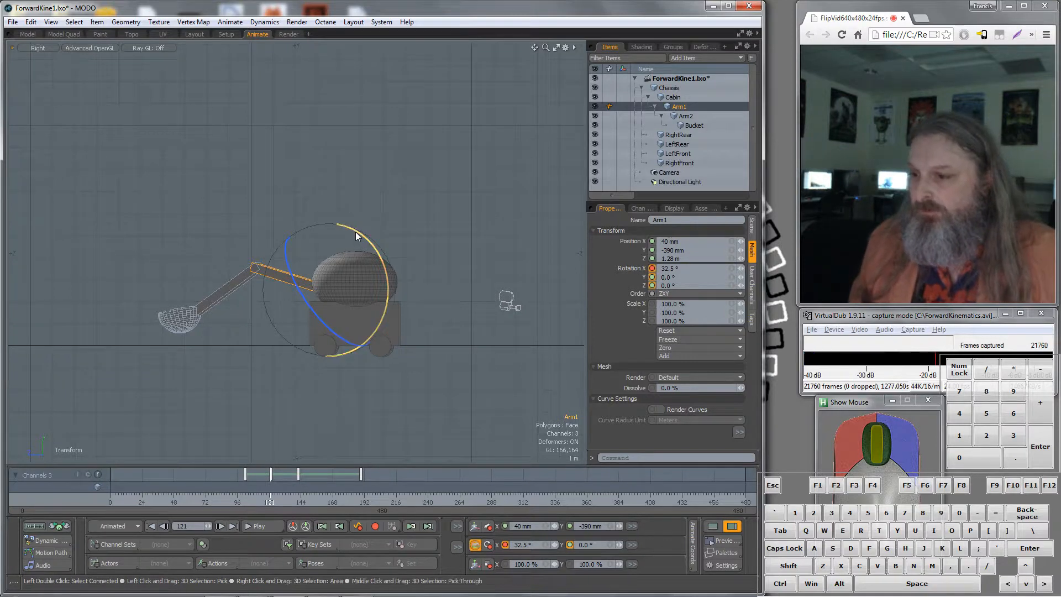
{"action": "left_click_drag", "start_coordinate": [359, 236], "coordinate": [347, 230]}
{"action": "mouse_move", "coordinate": [270, 494]}
{"action": "left_mouse_down"}
{"action": "mouse_move", "coordinate": [123, 495]}
{"action": "mouse_move", "coordinate": [344, 495]}
{"action": "mouse_move", "coordinate": [262, 495]}
{"action": "left_mouse_up"}
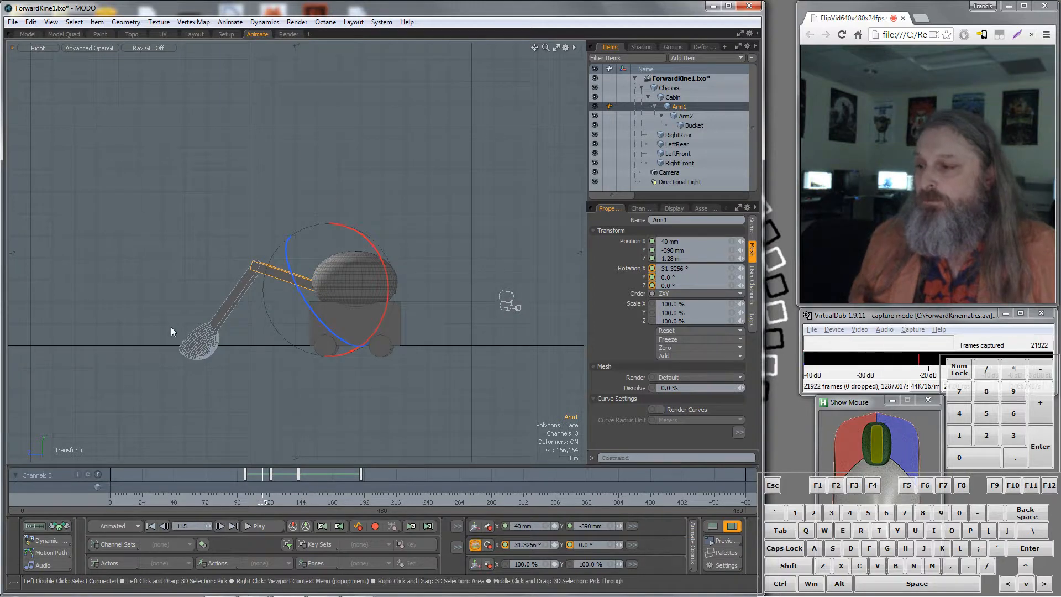
Switch to the Model layout and create a cube of about 1.12 × 1.14 × 1.14 m beside the bucket
{"action": "left_click", "coordinate": [29, 35]}
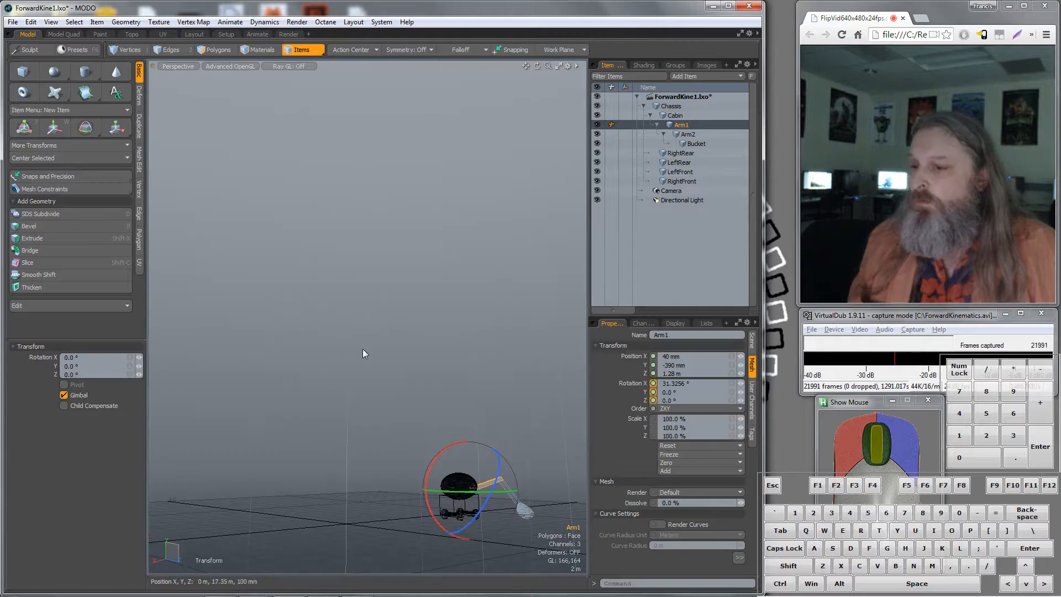
{"action": "key", "text": "a"}
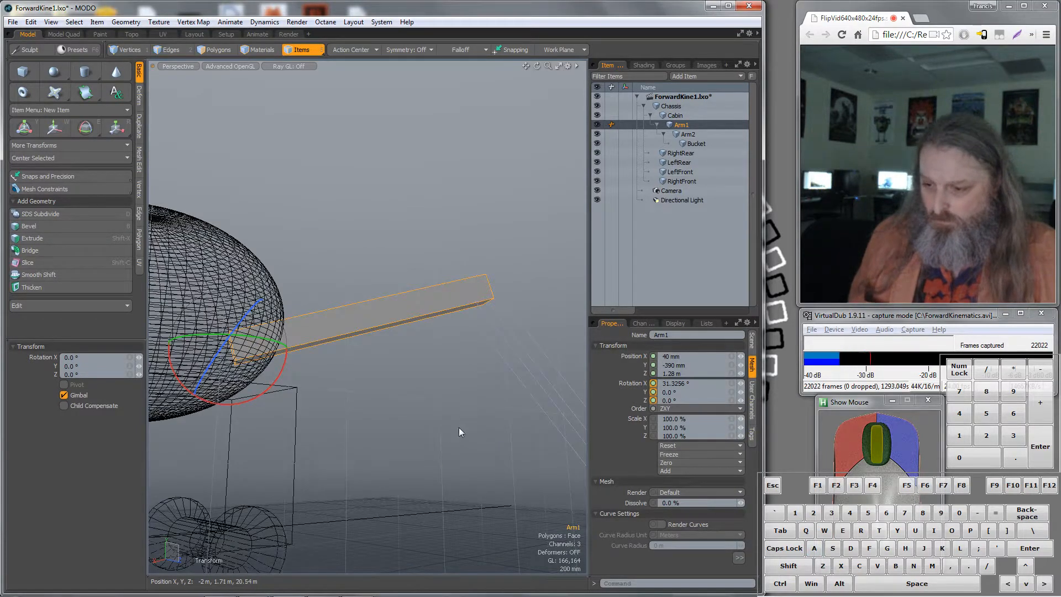
{"action": "left_click_drag", "start_coordinate": [459, 433], "coordinate": [353, 528], "text": "alt"}
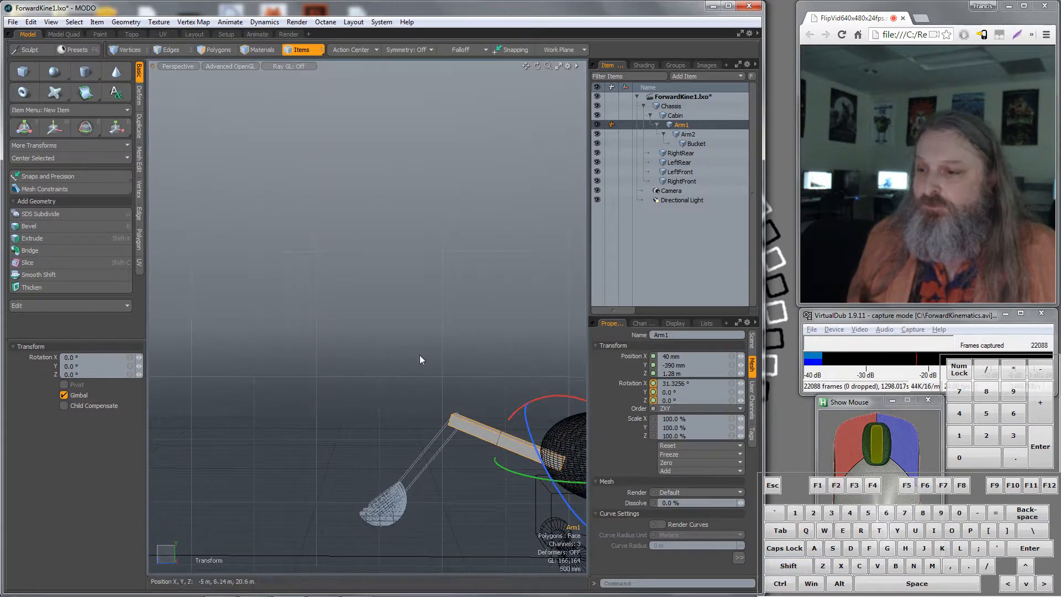
{"action": "left_click", "coordinate": [24, 73]}
{"action": "left_click_drag", "start_coordinate": [335, 469], "coordinate": [370, 484]}
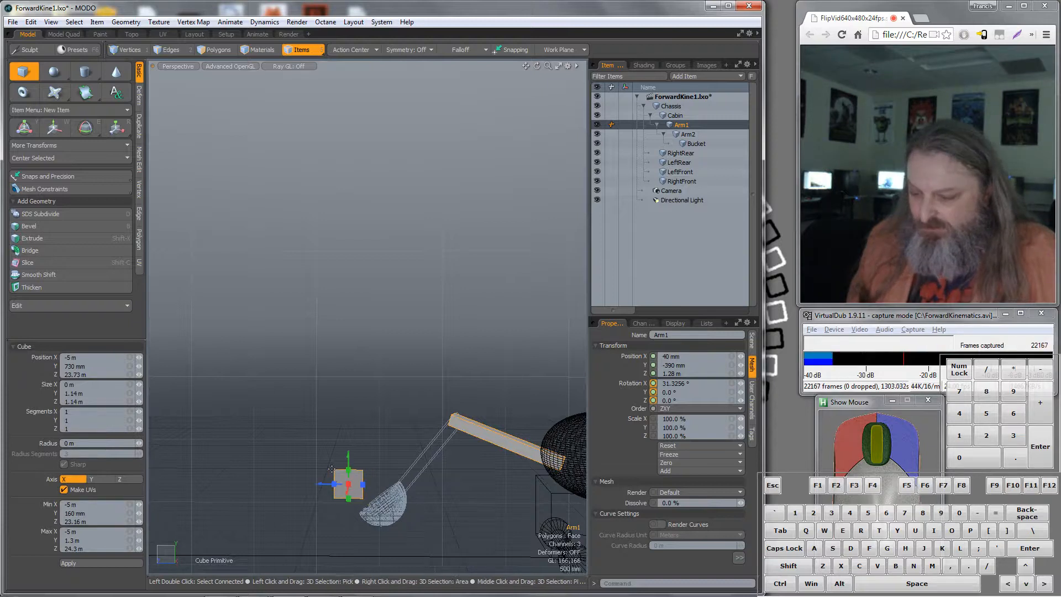
{"action": "key", "text": "a"}
{"action": "mouse_move", "coordinate": [279, 401]}
{"action": "left_mouse_down", "text": "alt"}
{"action": "mouse_move", "coordinate": [252, 426]}
{"action": "mouse_move", "coordinate": [266, 398]}
{"action": "mouse_move", "coordinate": [330, 406]}
{"action": "mouse_move", "coordinate": [311, 407]}
{"action": "mouse_move", "coordinate": [324, 418]}
{"action": "left_mouse_up", "text": "alt"}
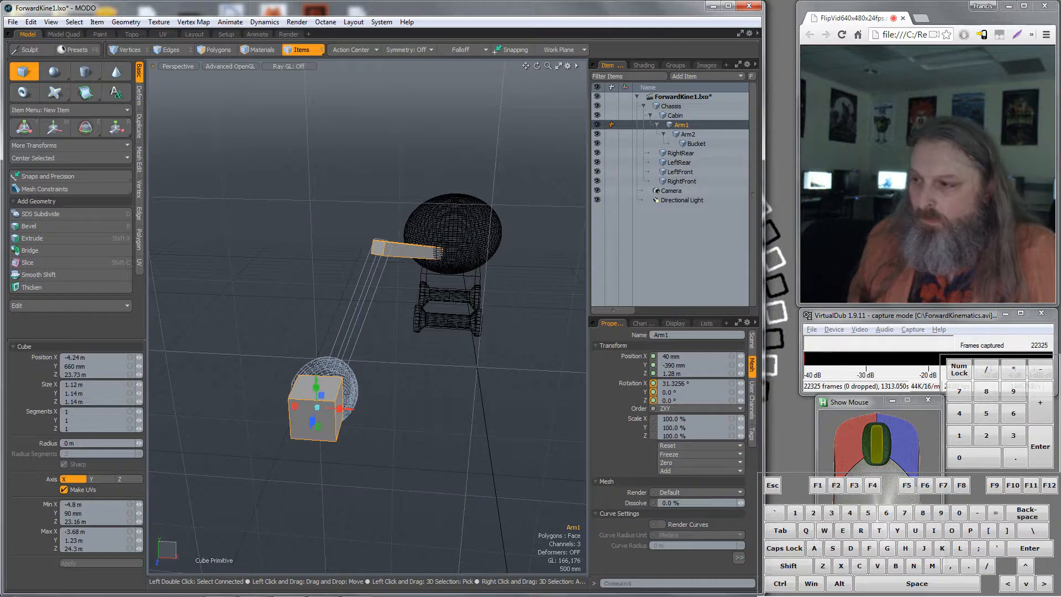
Drop the Cube tool, select the new cube's polygons in polygon mode, and cut them out of the Arm1 mesh
{"action": "key", "text": "r"}
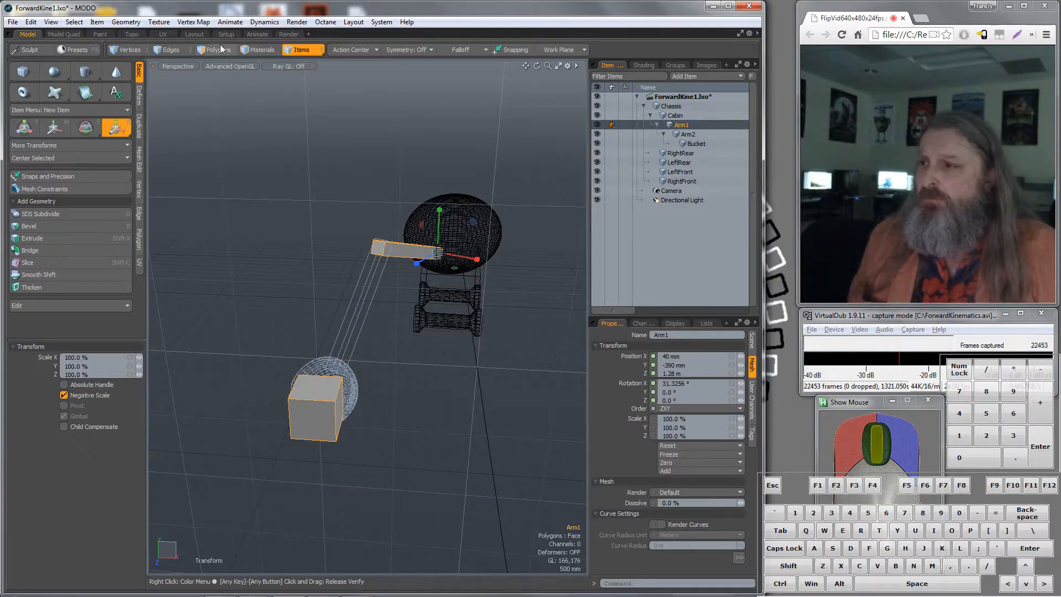
{"action": "key", "text": "3"}
{"action": "left_click", "coordinate": [316, 415]}
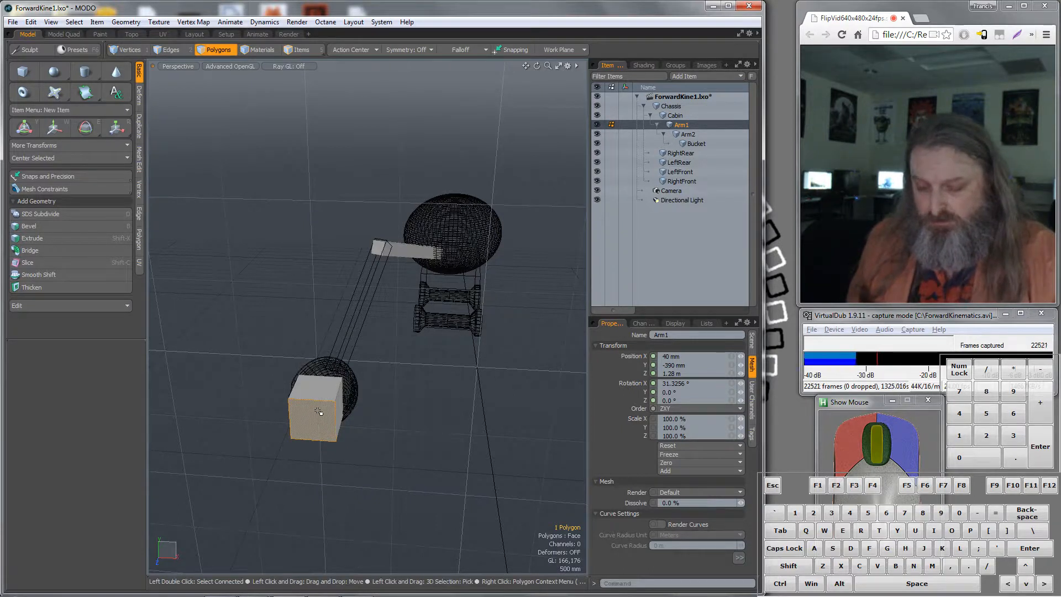
{"action": "key", "text": "ctrl+x"}
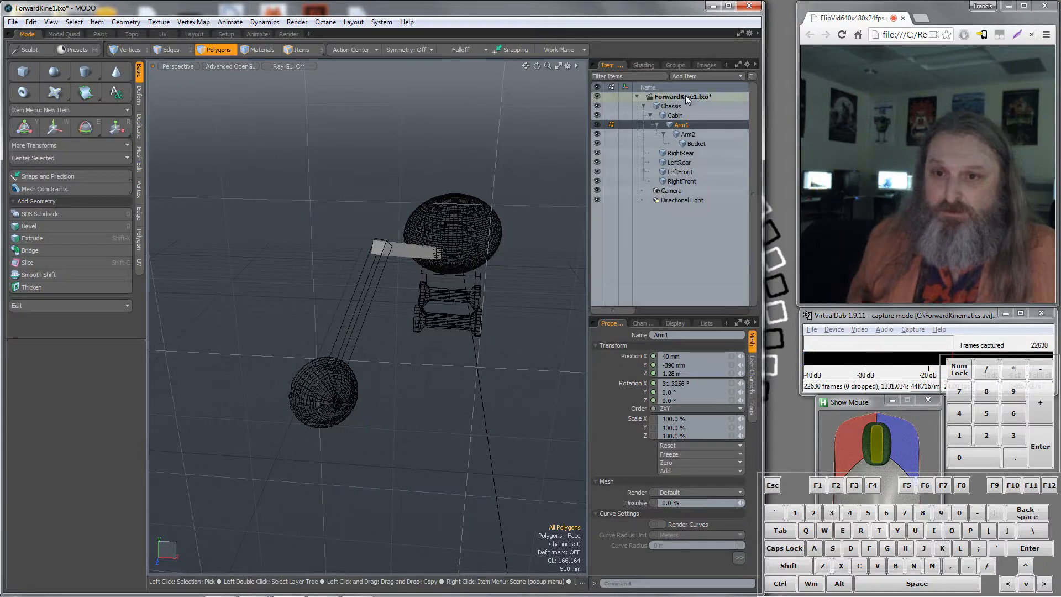
Add a new mesh item to the scene and rename it Cube
{"action": "left_click", "coordinate": [671, 106]}
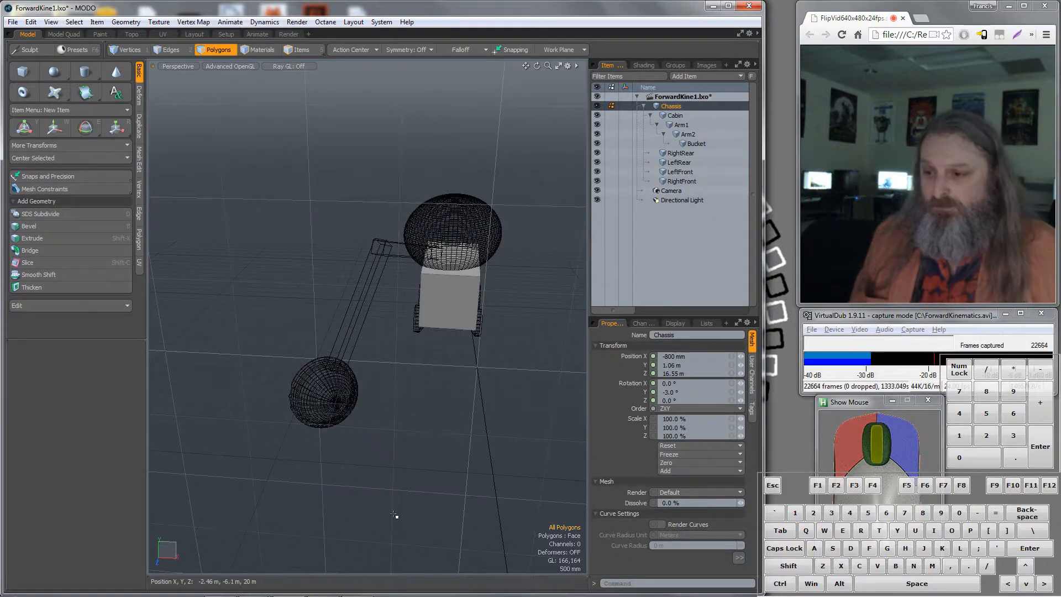
{"action": "key", "text": "n"}
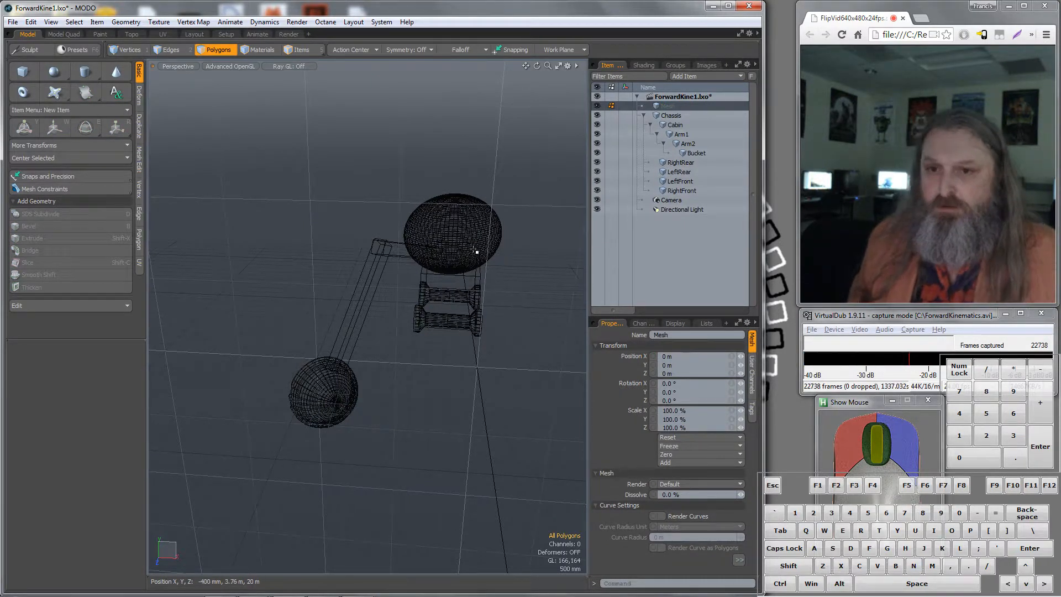
{"action": "right_click", "coordinate": [674, 105]}
{"action": "left_click", "coordinate": [674, 106]}
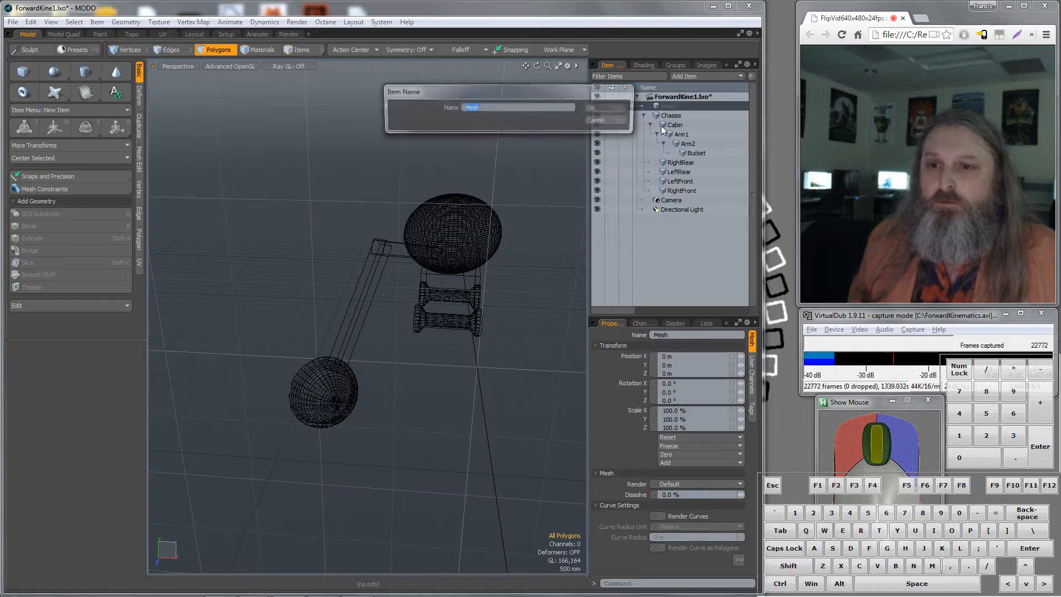
{"action": "type", "text": "cUBE"}
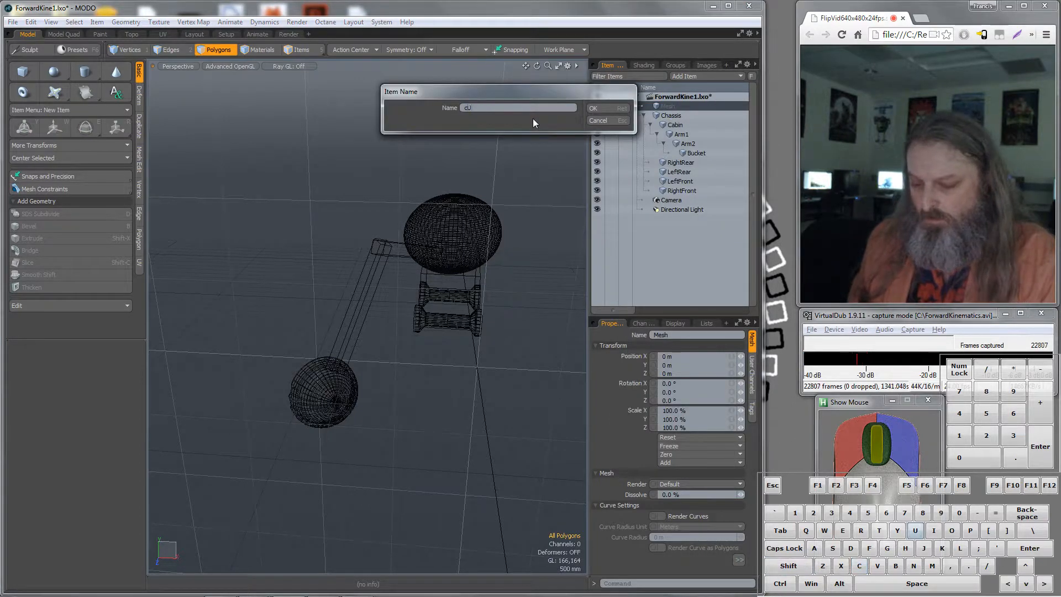
{"action": "key", "text": "BackSpace"}
{"action": "key", "text": "BackSpace"}
{"action": "key", "text": "BackSpace"}
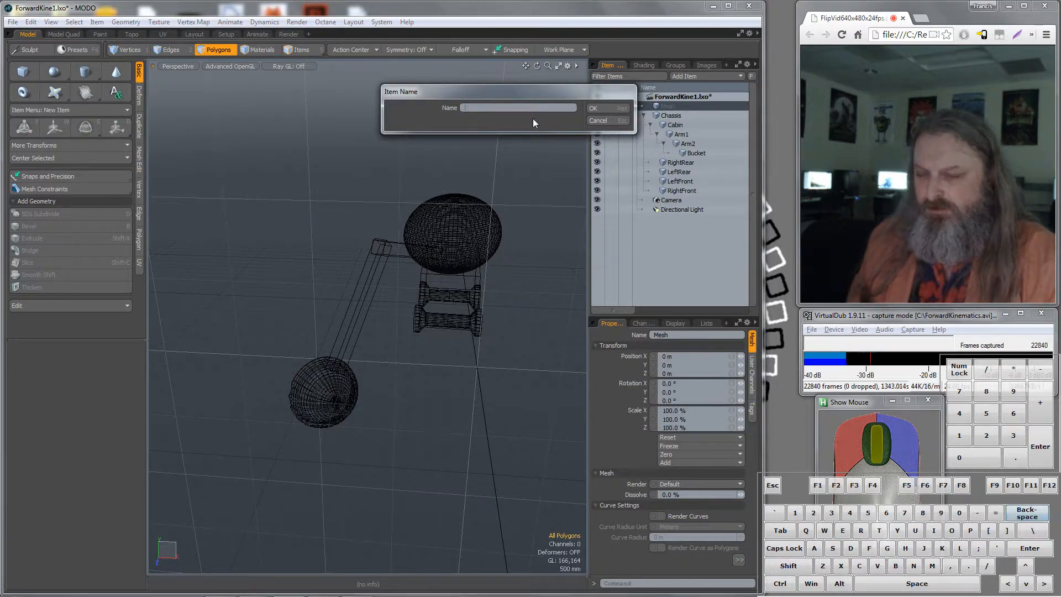
{"action": "type", "text": "Cube"}
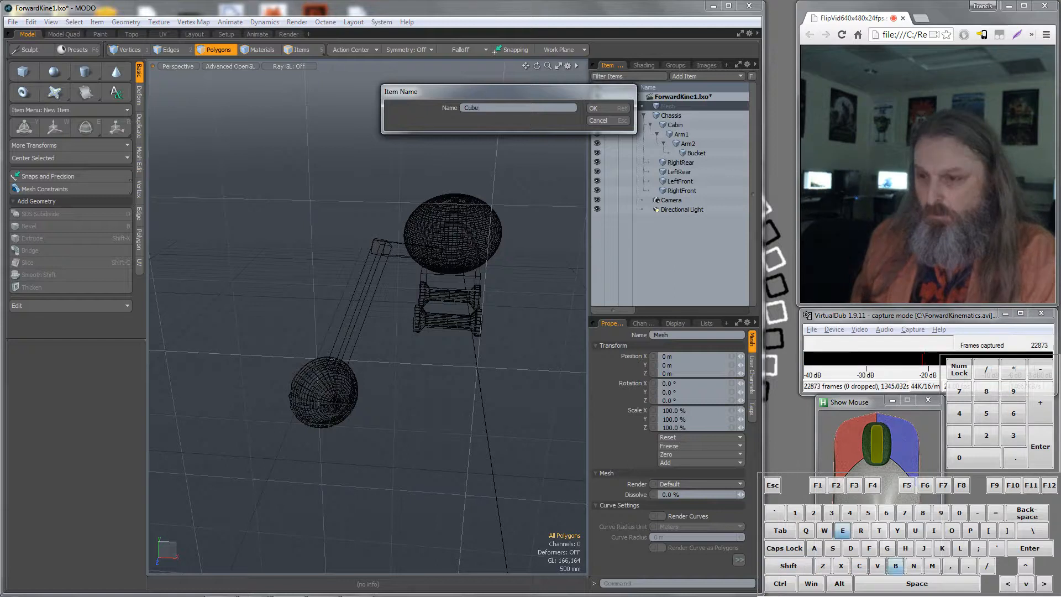
{"action": "key", "text": "Return"}
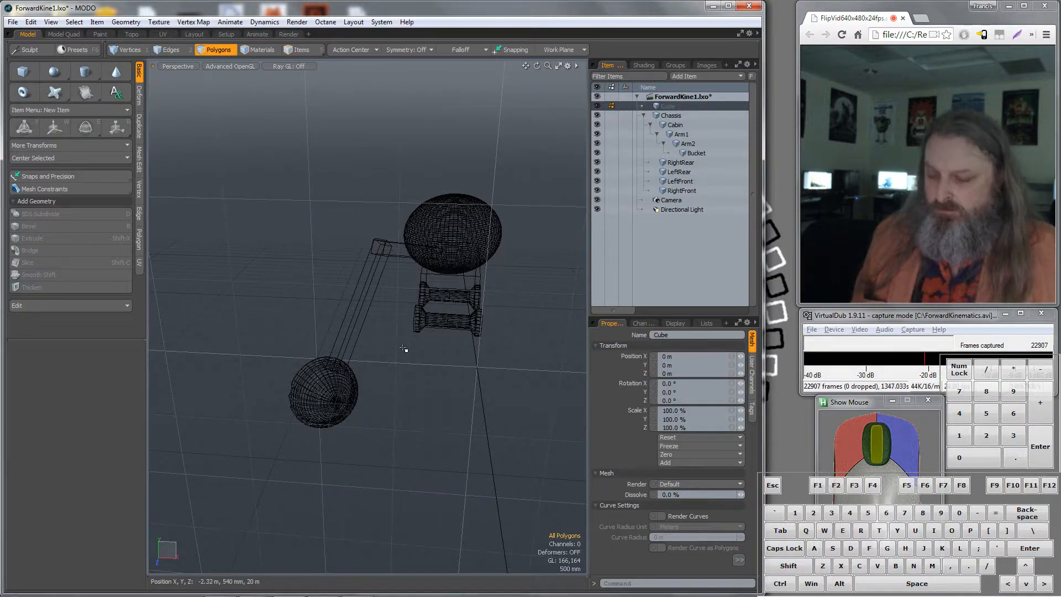
Paste the cut polygons into the Cube mesh and scale them uniformly down to 46.5% in polygon mode
{"action": "key", "text": "ctrl+v"}
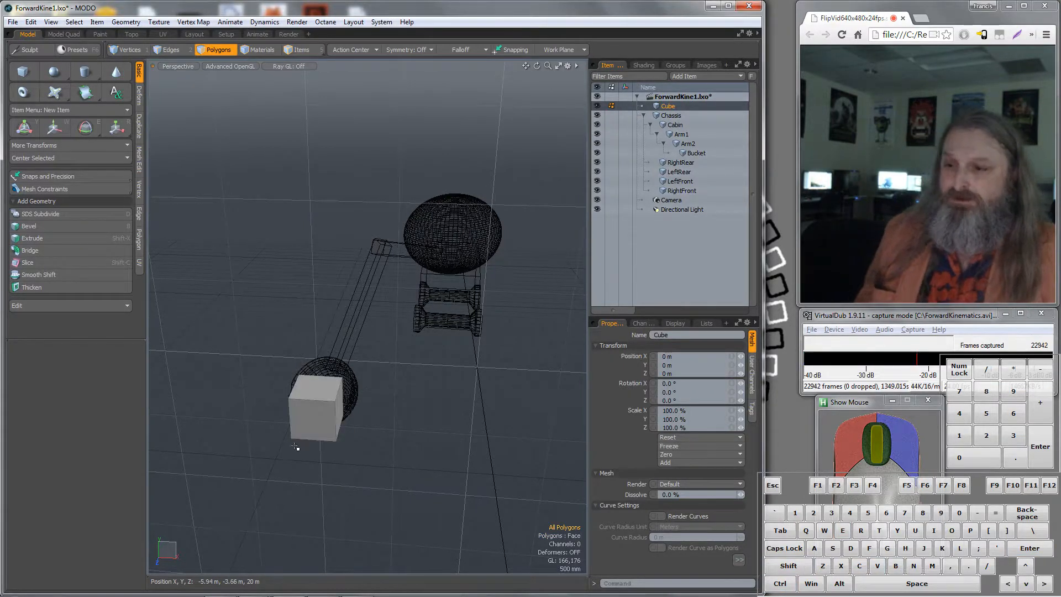
{"action": "left_click", "coordinate": [305, 48]}
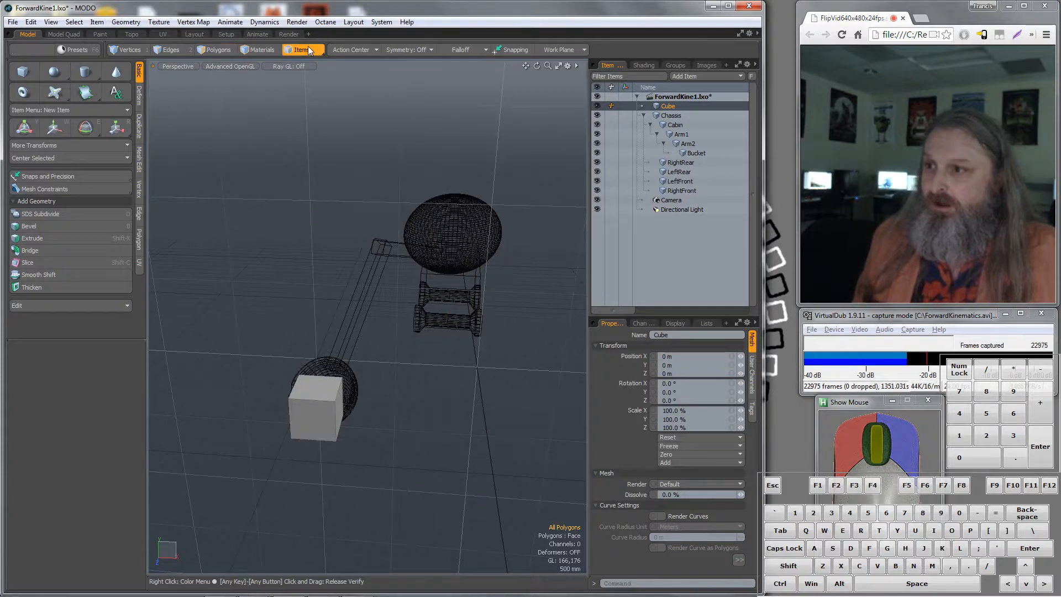
{"action": "left_click", "coordinate": [217, 49]}
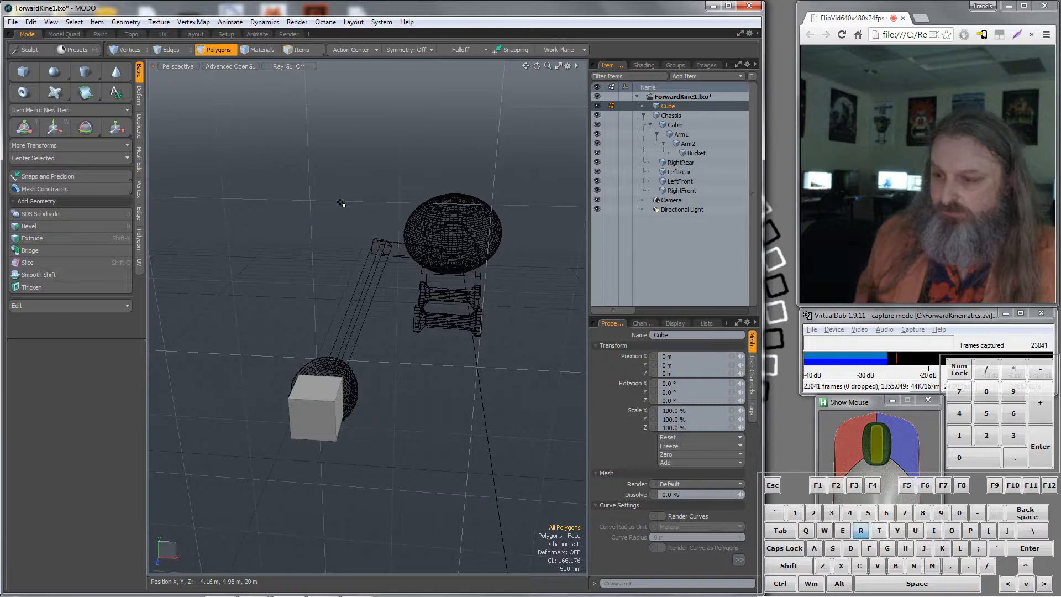
{"action": "key", "text": "r"}
{"action": "left_click_drag", "start_coordinate": [336, 413], "coordinate": [321, 413]}
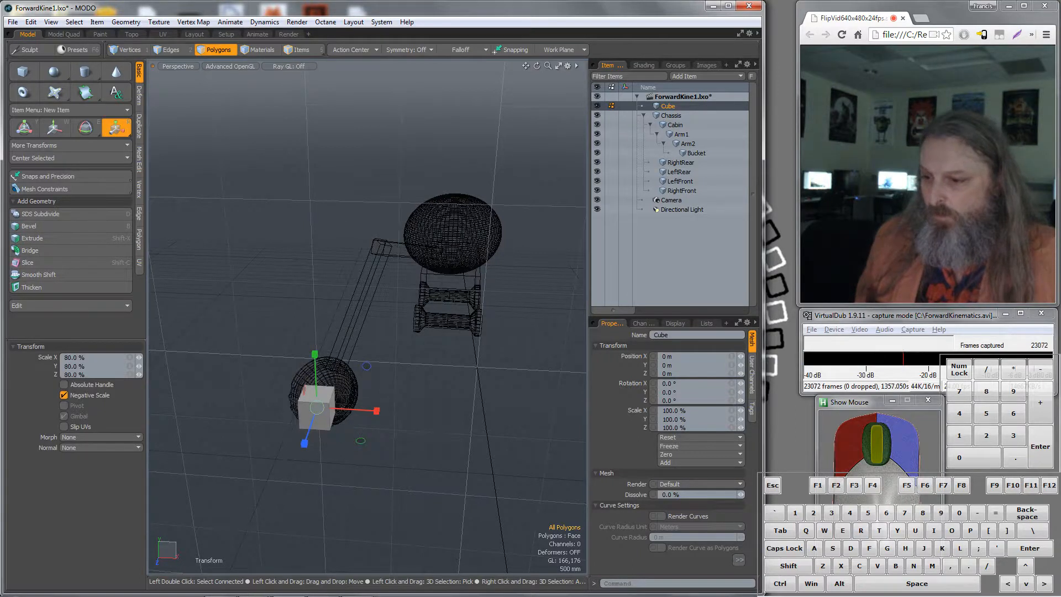
{"action": "left_click_drag", "start_coordinate": [293, 377], "coordinate": [289, 377]}
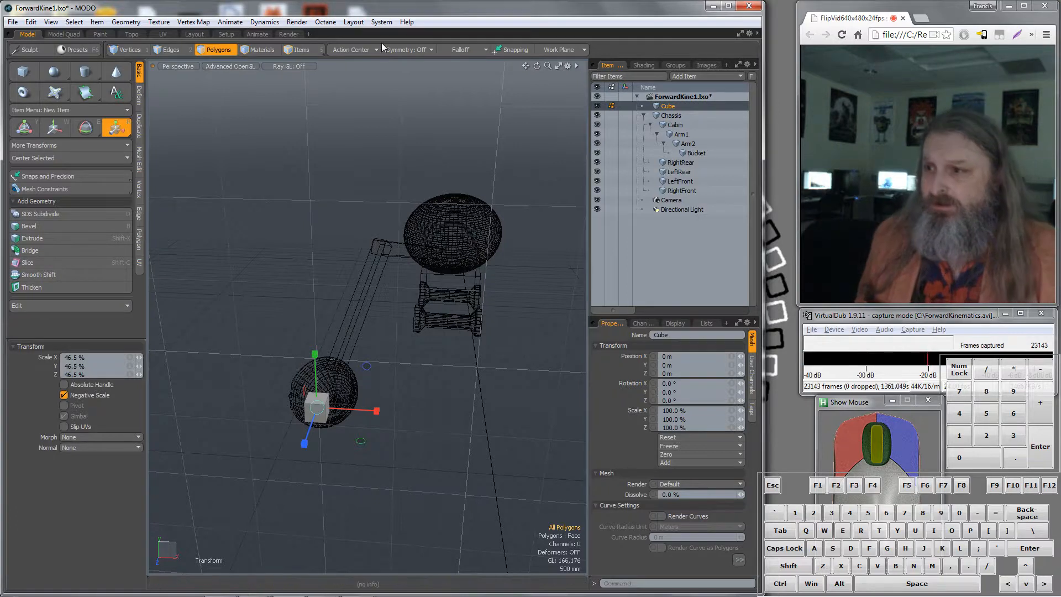
Switch to the Animate layout, move the timeline to frame 121, and set the viewport to the Front view
{"action": "left_click", "coordinate": [257, 34]}
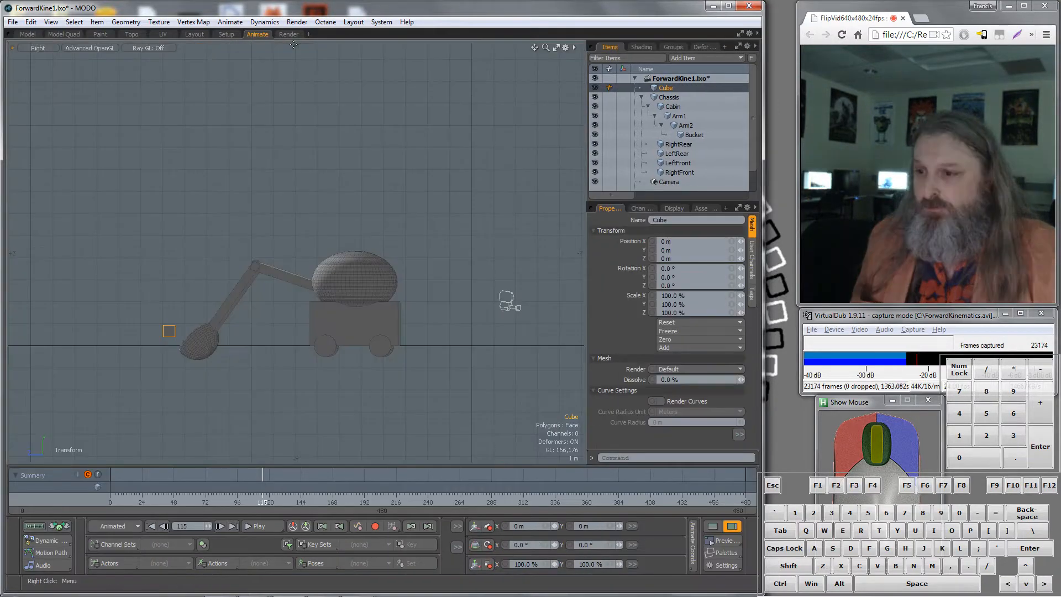
{"action": "key", "text": "KP_Decimal"}
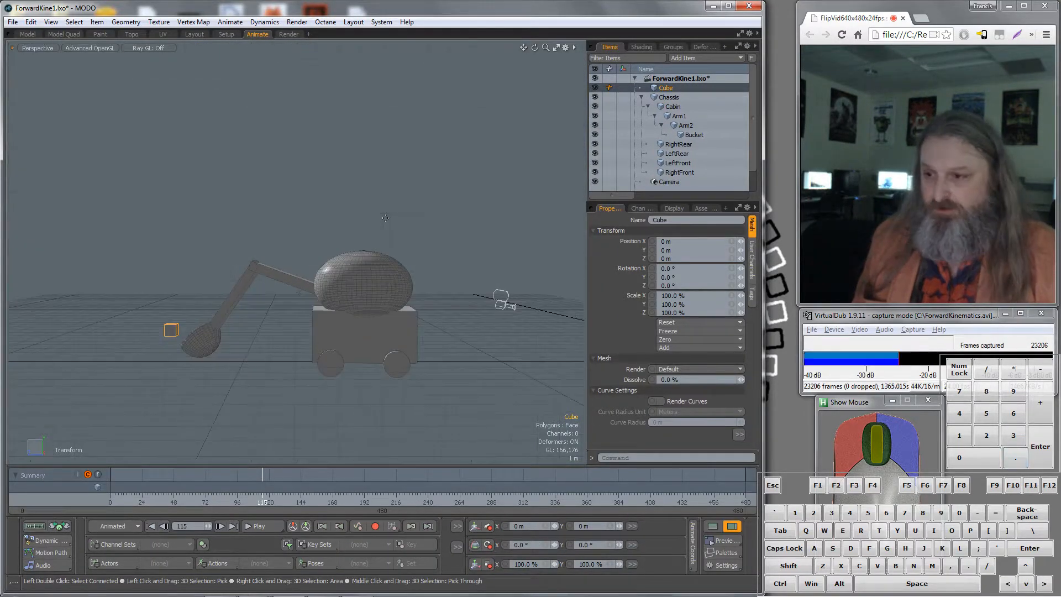
{"action": "left_click_drag", "start_coordinate": [286, 309], "coordinate": [287, 389], "text": "alt"}
{"action": "left_click_drag", "start_coordinate": [265, 503], "coordinate": [270, 502]}
{"action": "left_click_drag", "start_coordinate": [265, 406], "coordinate": [595, 389], "text": "alt"}
{"action": "left_click_drag", "start_coordinate": [305, 283], "coordinate": [286, 281], "text": "alt+shift"}
{"action": "key", "text": "KP_2"}
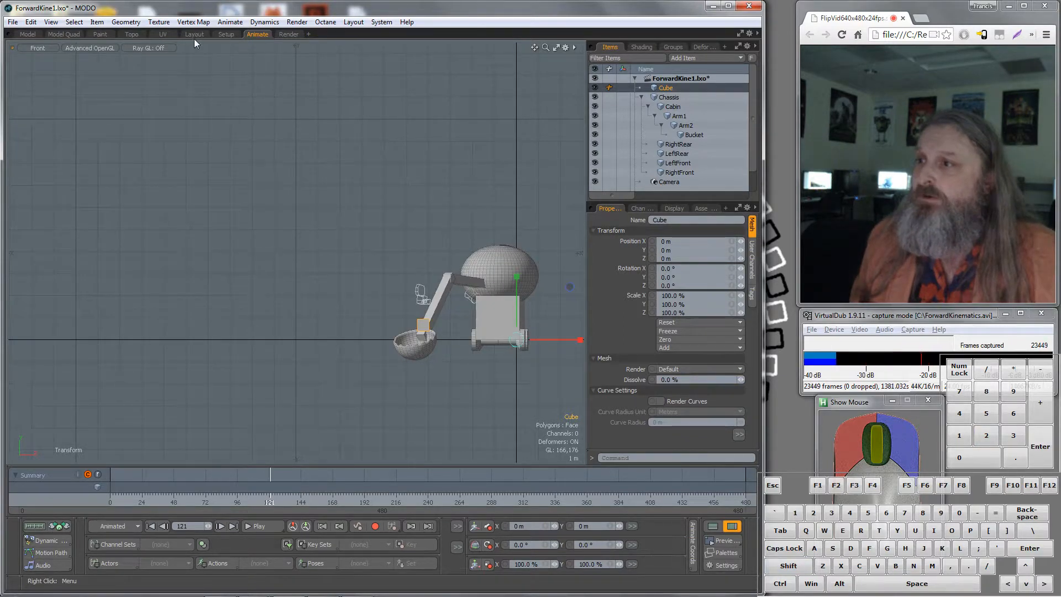
{"action": "left_click", "coordinate": [239, 35]}
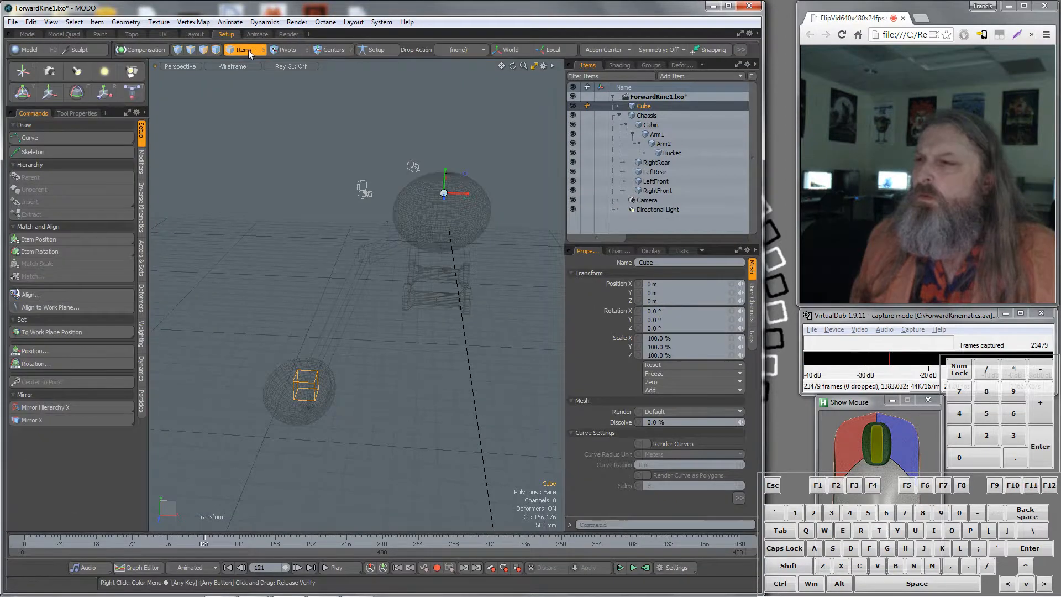
{"action": "left_click", "coordinate": [258, 34]}
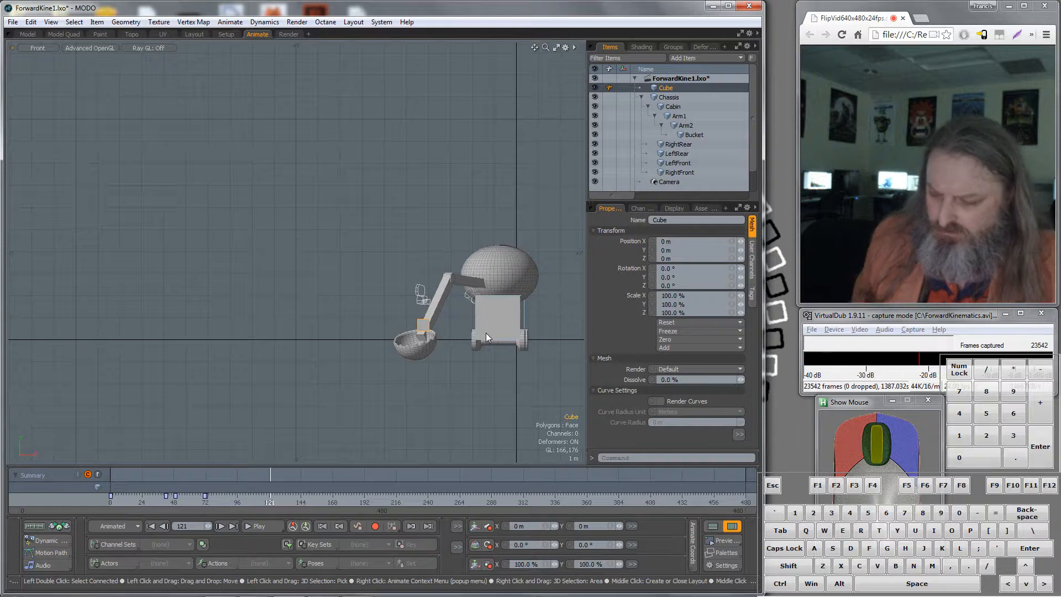
{"action": "key", "text": "w"}
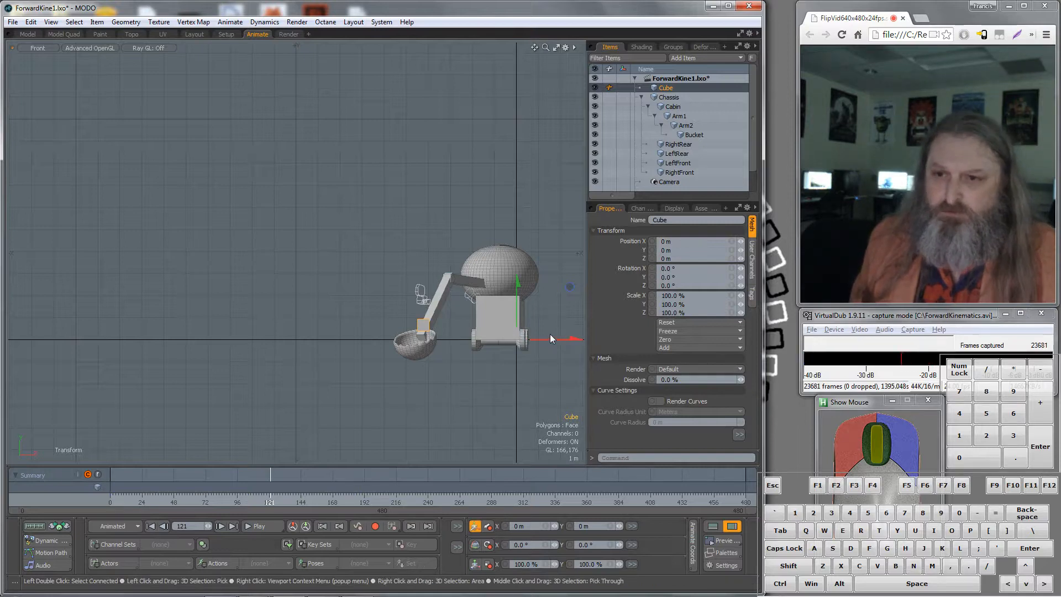
In the Setup layout, move the Cube item's center onto the cube's geometry at about X -4.26 m and Y 520 mm
{"action": "left_click", "coordinate": [226, 35]}
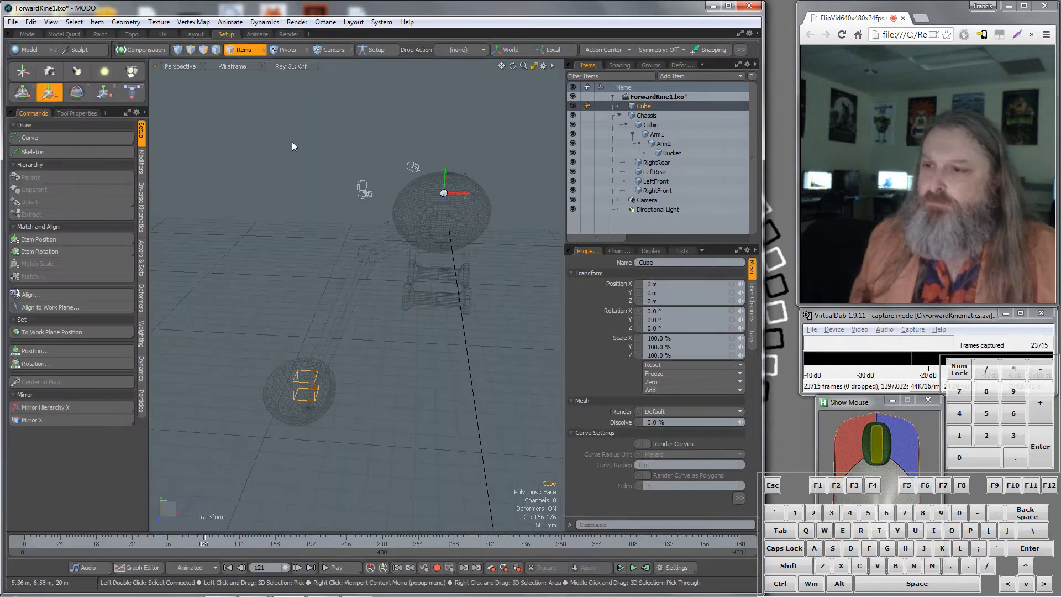
{"action": "left_click", "coordinate": [344, 50]}
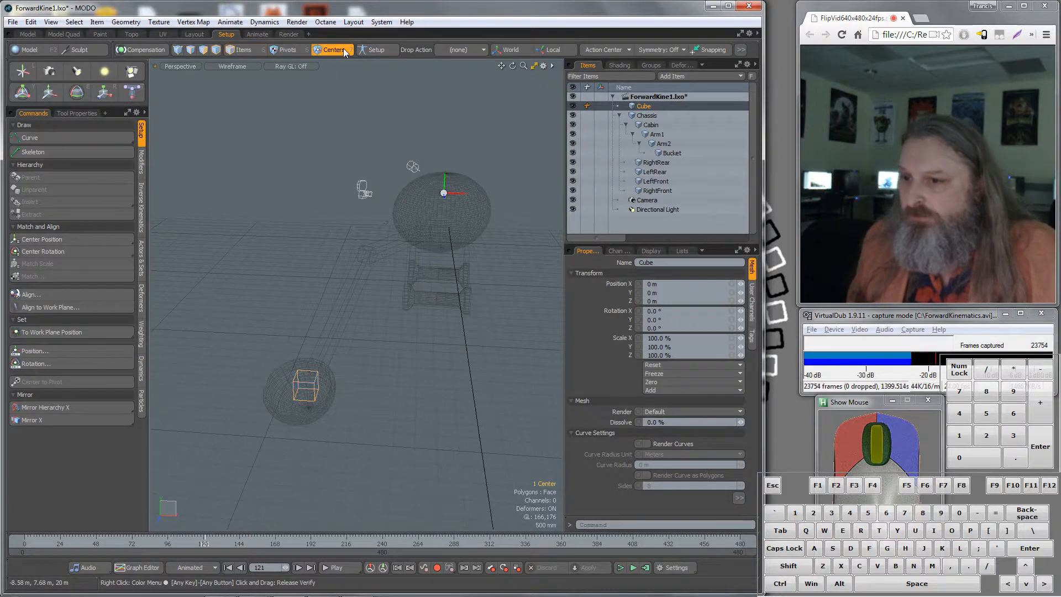
{"action": "left_click", "coordinate": [444, 195]}
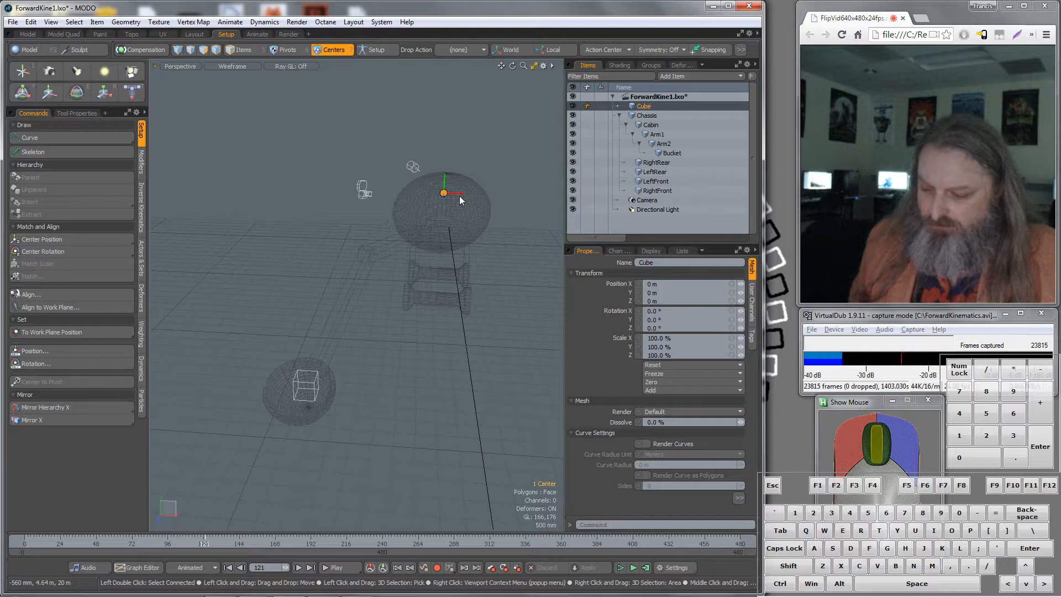
{"action": "key", "text": "w"}
{"action": "key", "text": "KP_2"}
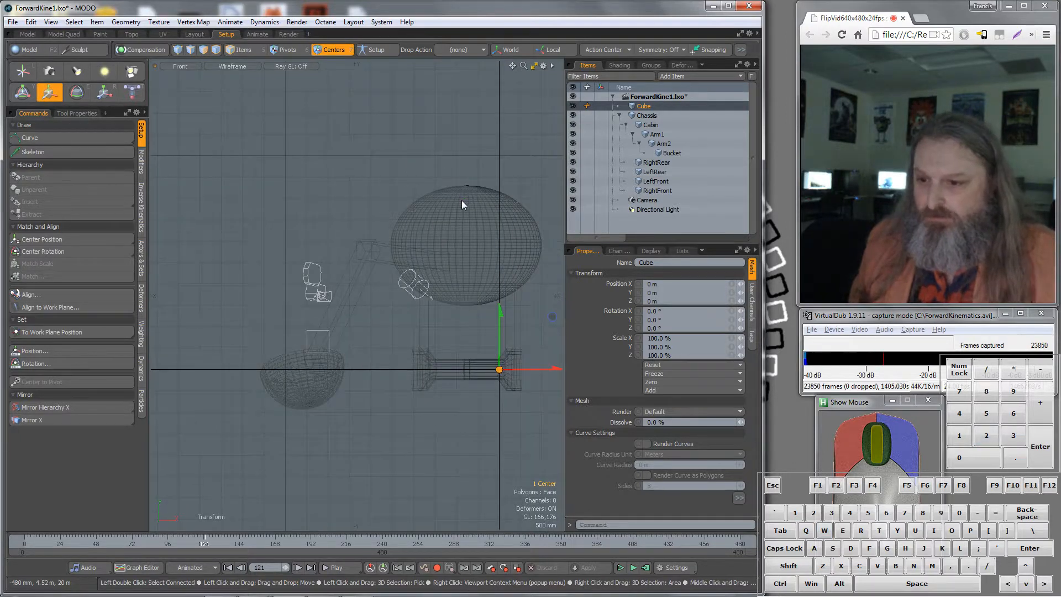
{"action": "left_click_drag", "start_coordinate": [555, 369], "coordinate": [373, 370]}
{"action": "left_click_drag", "start_coordinate": [322, 317], "coordinate": [322, 312]}
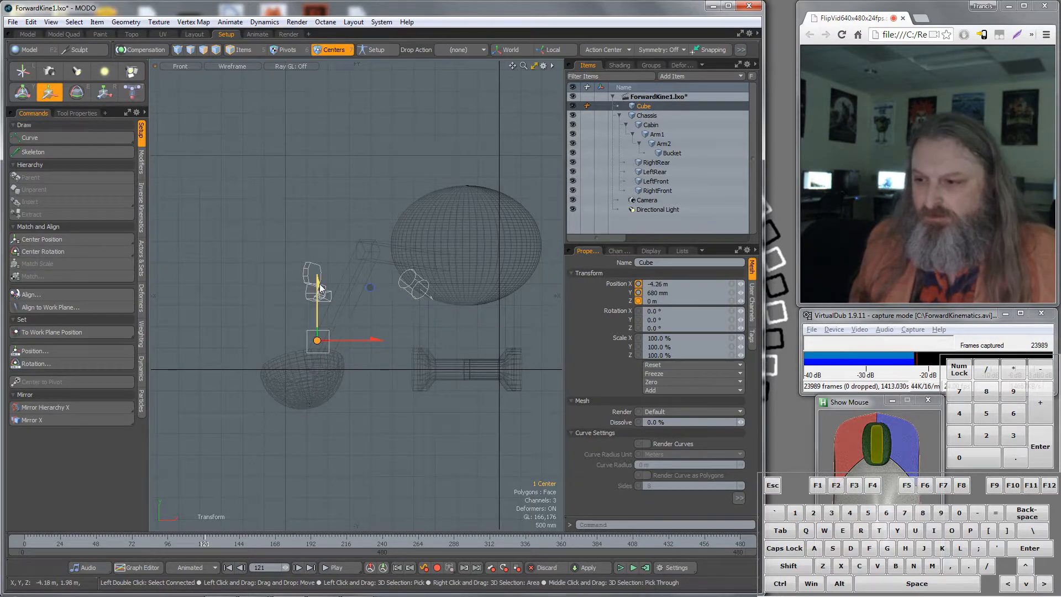
{"action": "left_click_drag", "start_coordinate": [320, 284], "coordinate": [320, 289]}
{"action": "key", "text": "KP_2"}
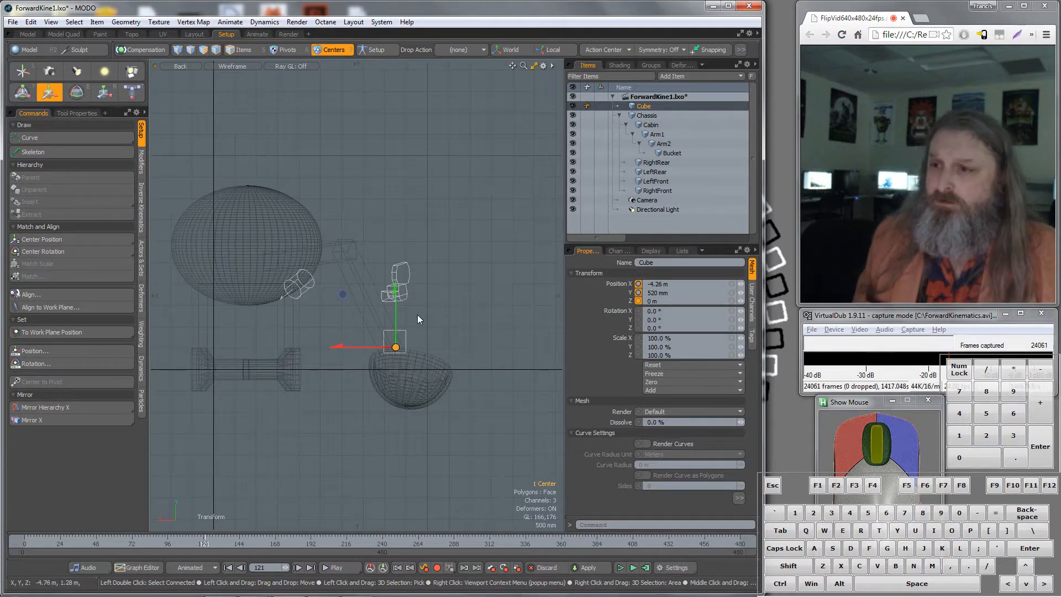
Return to the Animate layout, go to frame 123, and lower the cube toward the bucket to Y 170 mm
{"action": "left_click", "coordinate": [259, 34]}
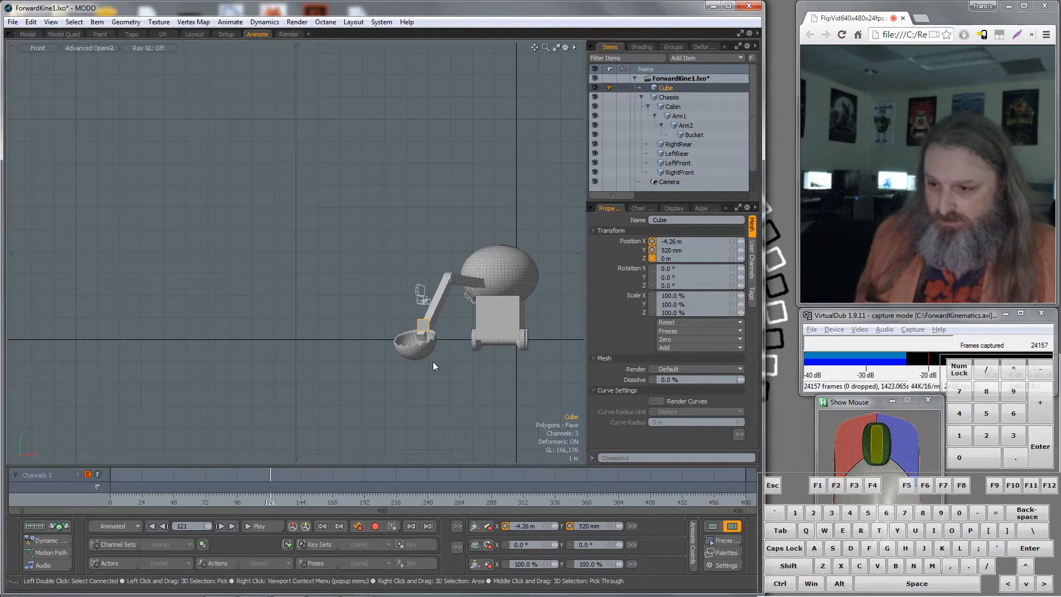
{"action": "mouse_move", "coordinate": [270, 502]}
{"action": "left_mouse_down"}
{"action": "mouse_move", "coordinate": [244, 502]}
{"action": "mouse_move", "coordinate": [273, 502]}
{"action": "left_mouse_up"}
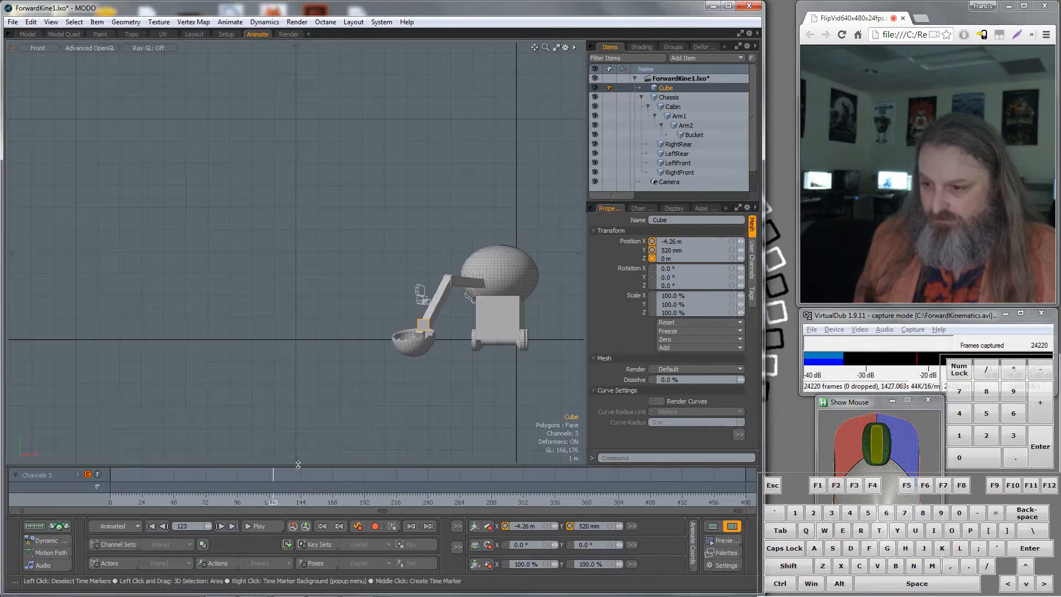
{"action": "key", "text": "w"}
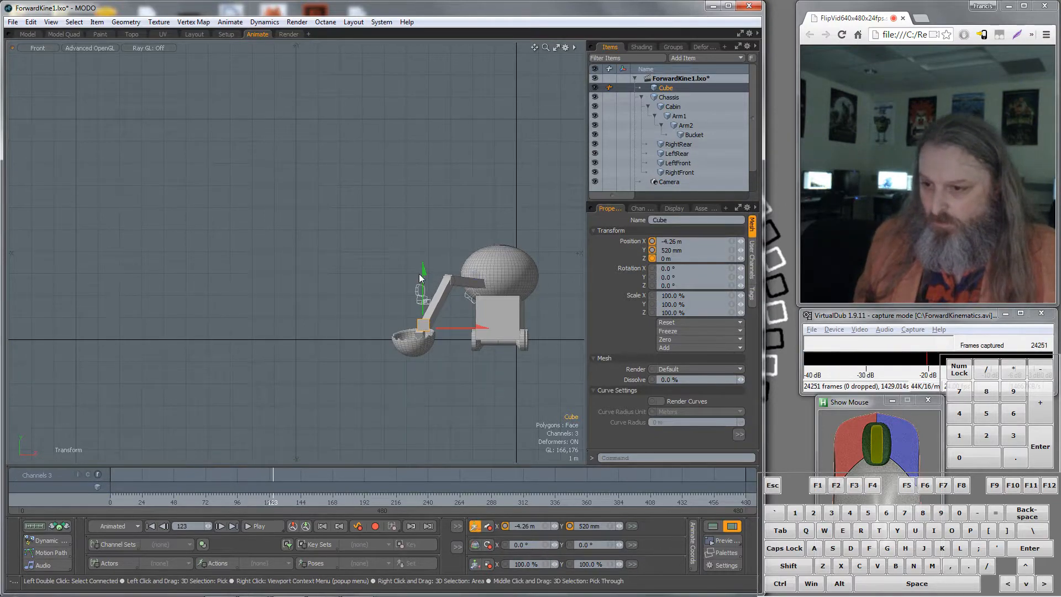
{"action": "left_click_drag", "start_coordinate": [424, 271], "coordinate": [424, 272]}
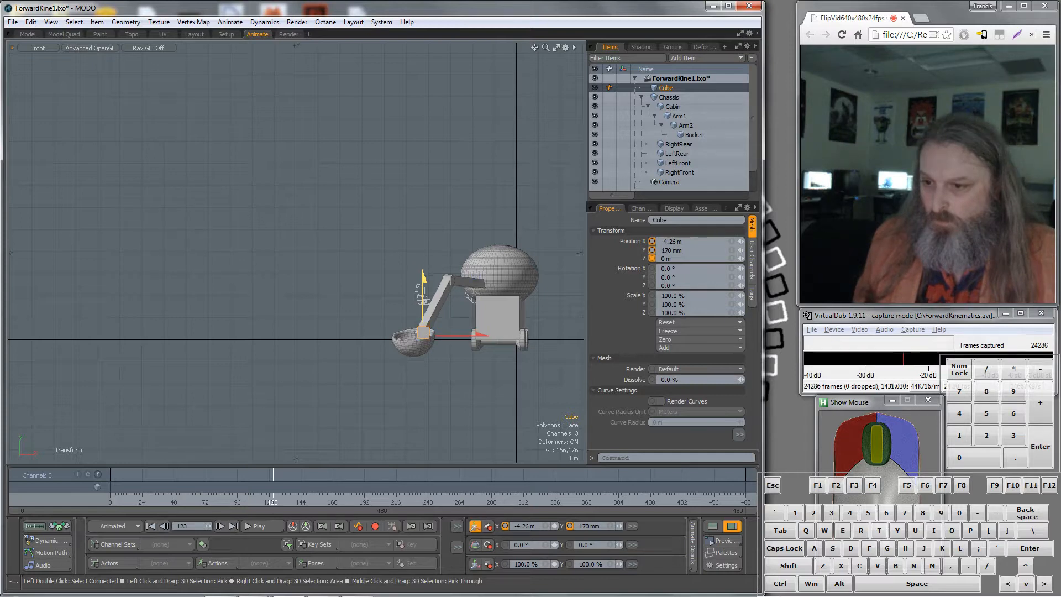
In the Perspective view, reposition the cube over the bucket at X -4.88 m, Y 190 mm, Z -220 mm, and drop the Move tool
{"action": "key", "text": "KP_Decimal"}
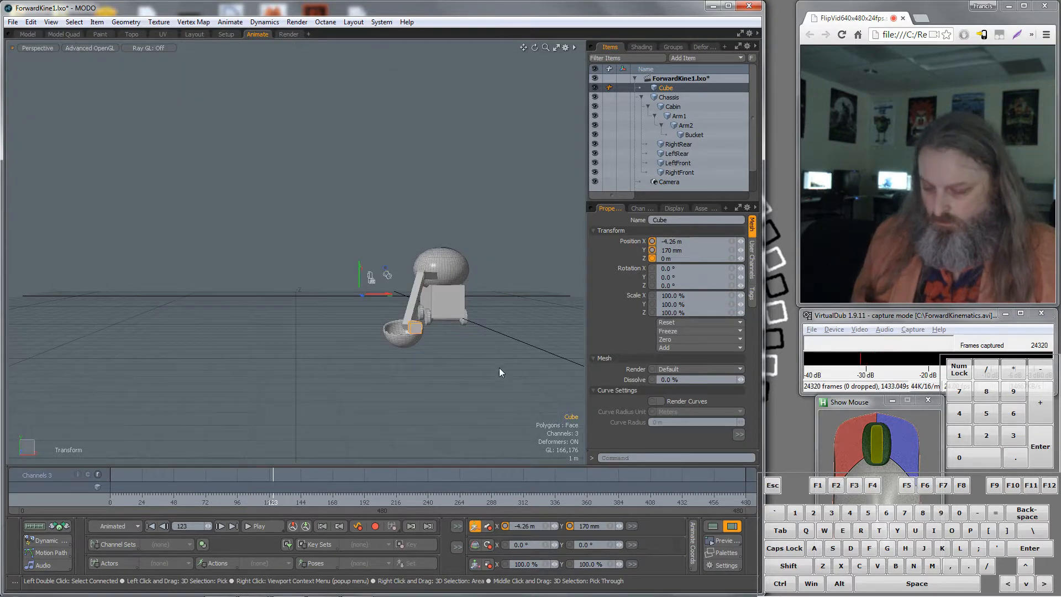
{"action": "left_click_drag", "start_coordinate": [499, 367], "coordinate": [437, 315], "text": "alt"}
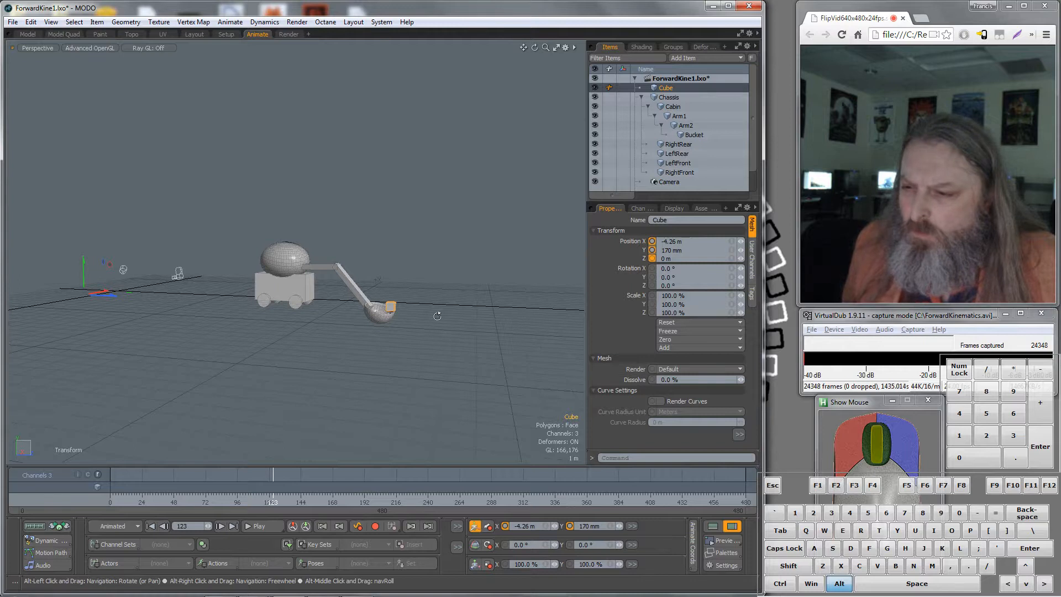
{"action": "scroll", "coordinate": [433, 310], "scroll_direction": "up", "scroll_amount": 3, "text": "alt"}
{"action": "left_click", "coordinate": [353, 304]}
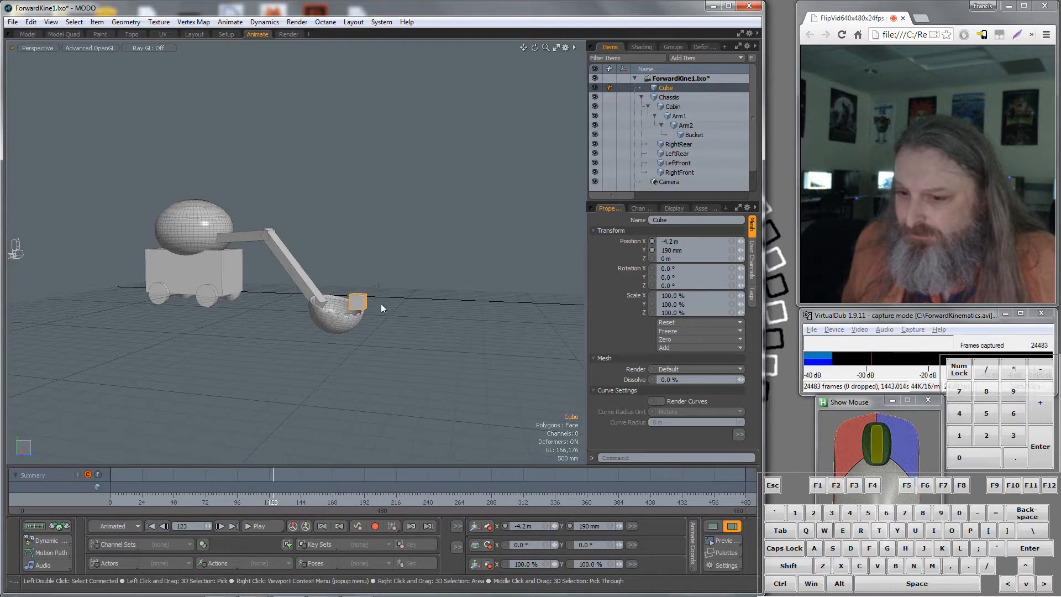
{"action": "left_click", "coordinate": [364, 297]}
{"action": "key", "text": "w"}
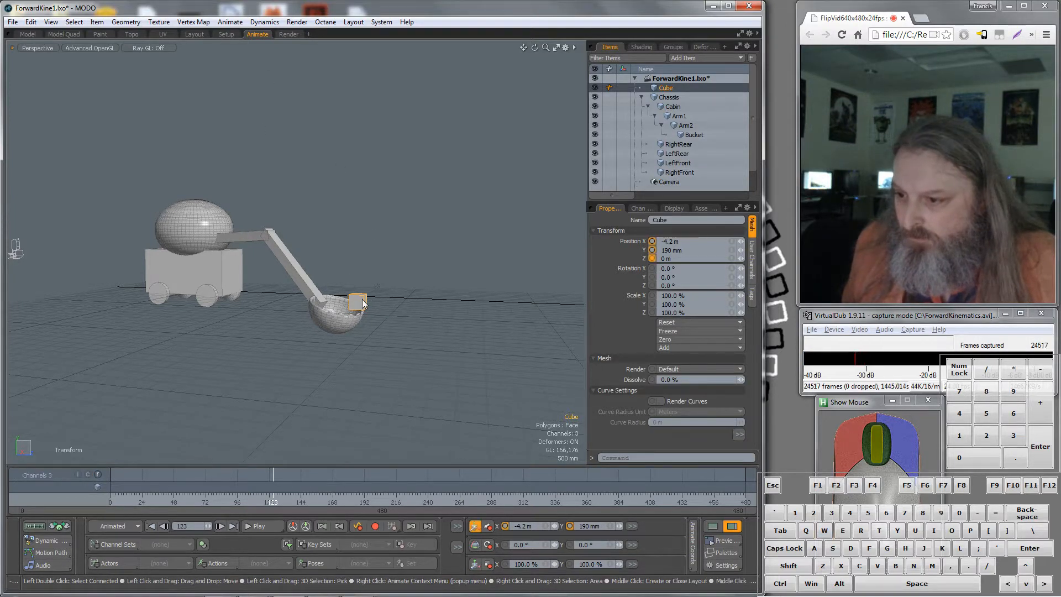
{"action": "left_click_drag", "start_coordinate": [399, 303], "coordinate": [368, 312], "text": "alt"}
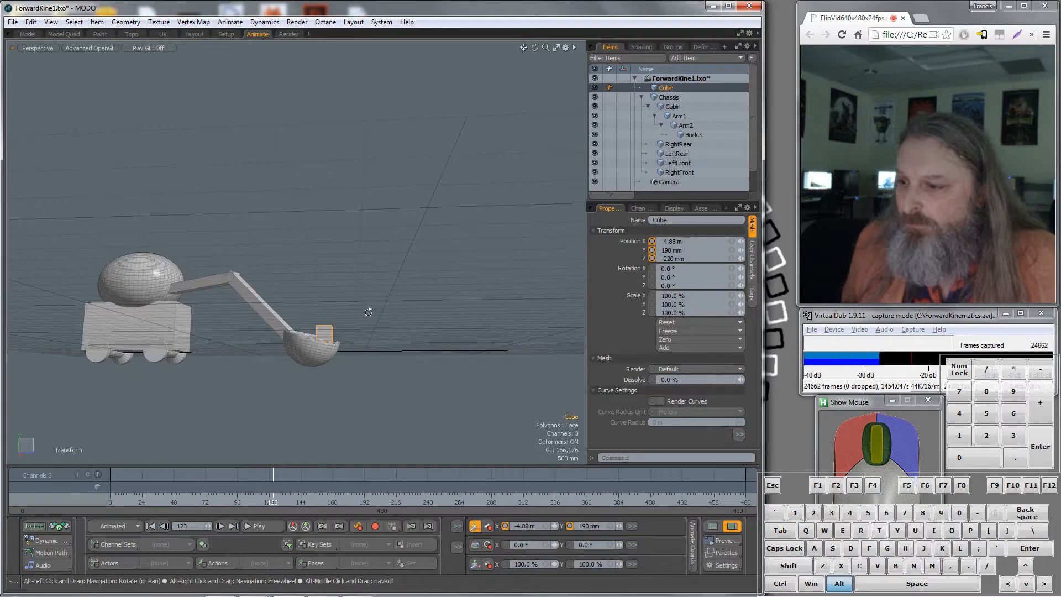
{"action": "left_click", "coordinate": [327, 332]}
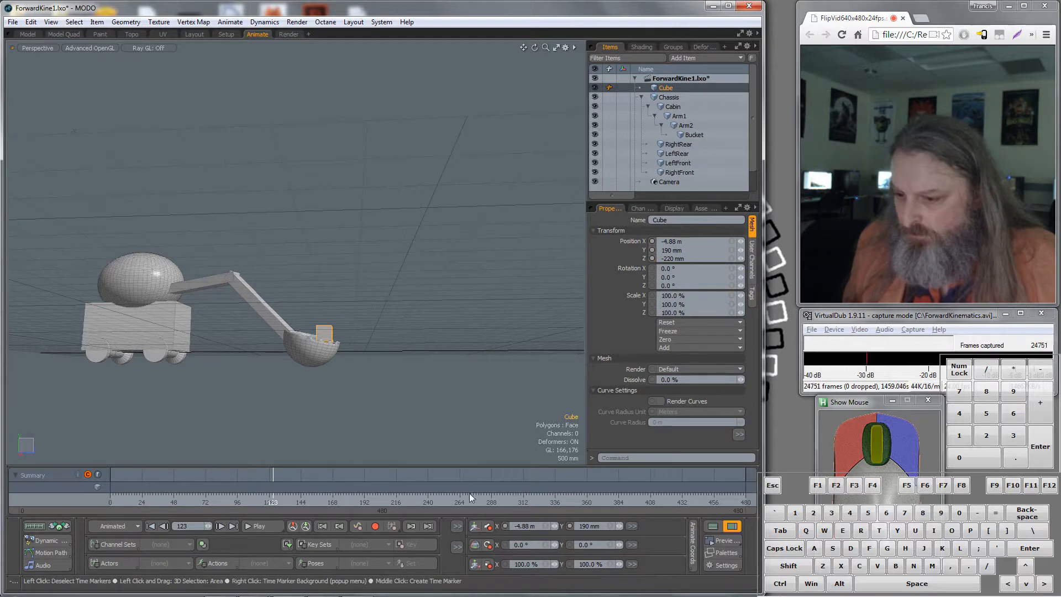
{"action": "scroll", "coordinate": [290, 382], "scroll_direction": "down", "scroll_amount": 2}
{"action": "scroll", "coordinate": [289, 382], "scroll_direction": "down", "scroll_amount": 3}
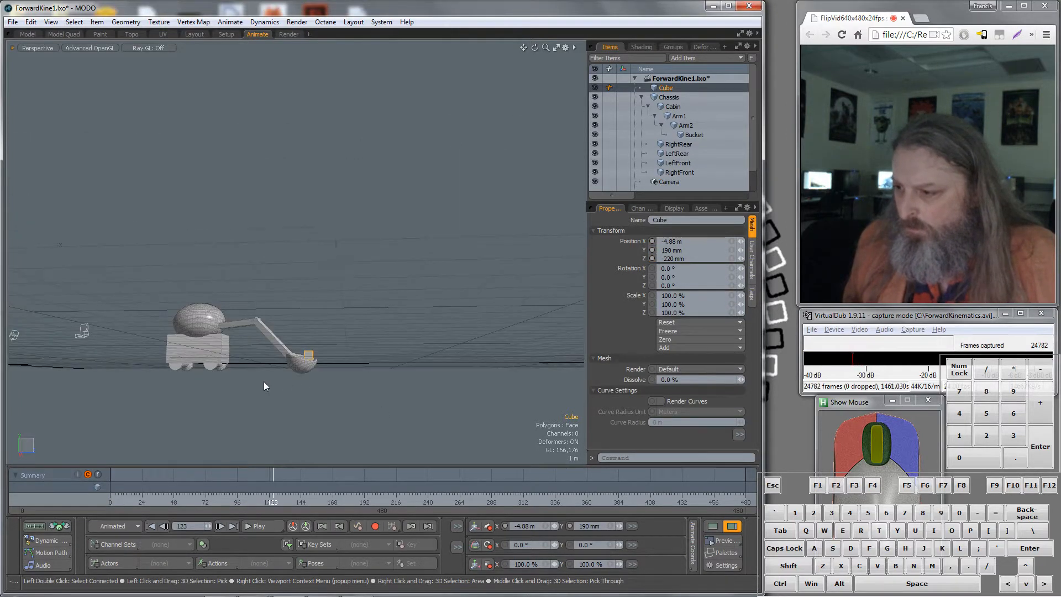
Select the Cube item and keyframe its X, Y and Z position at frame 123 while it sits in the bucket
{"action": "scroll", "coordinate": [234, 386], "scroll_direction": "up", "scroll_amount": 2}
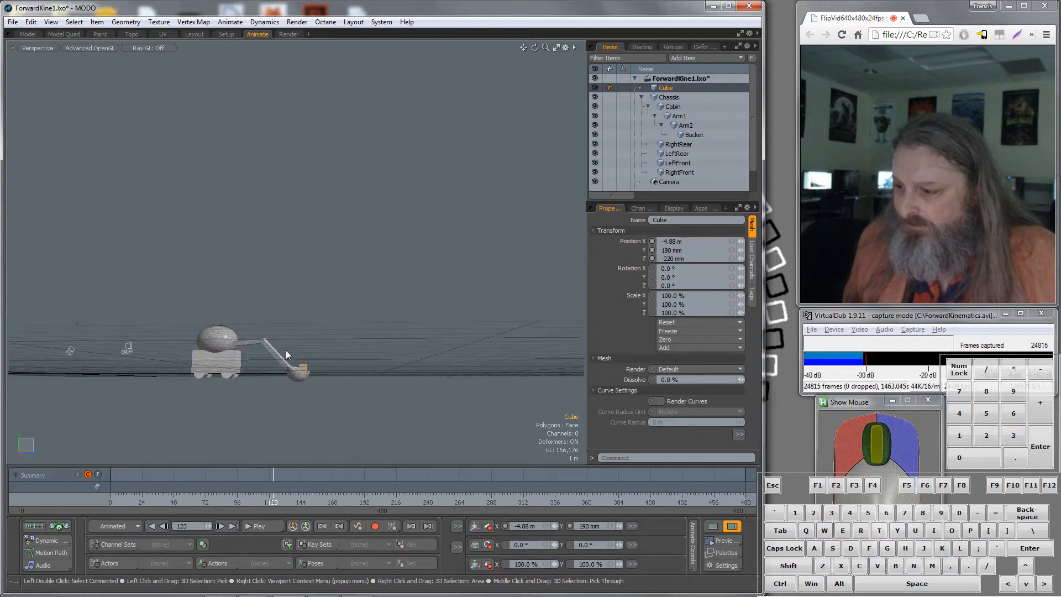
{"action": "key", "text": "a"}
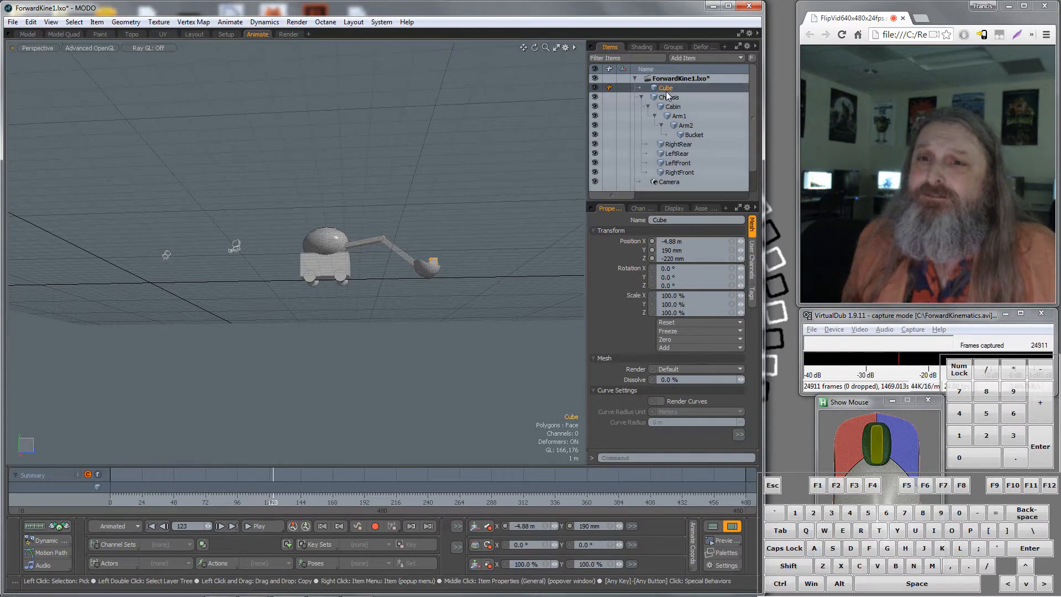
{"action": "left_click", "coordinate": [514, 159]}
{"action": "left_click", "coordinate": [665, 88]}
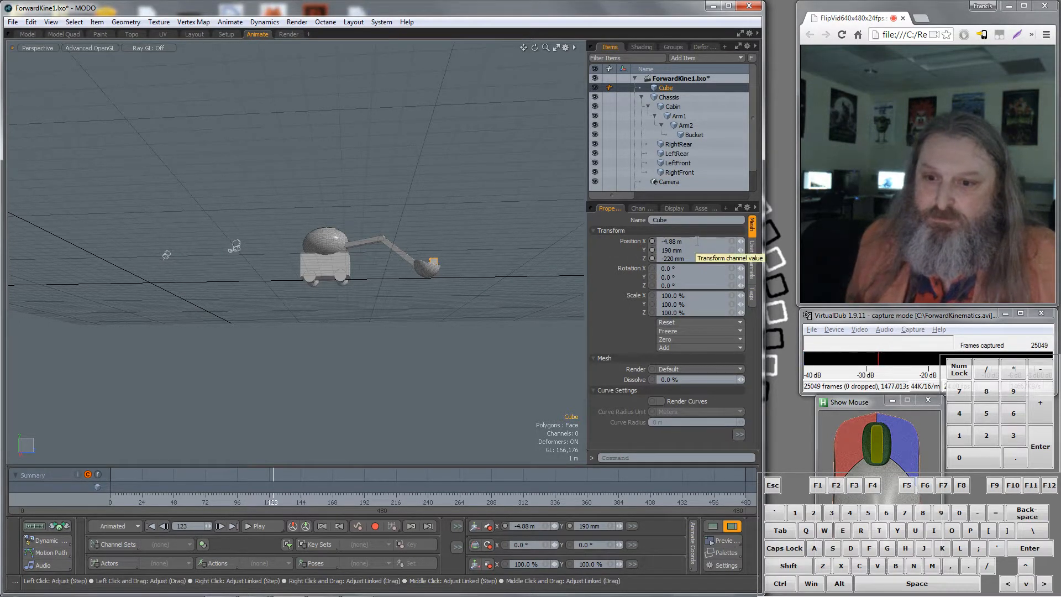
{"action": "scroll", "coordinate": [431, 269], "scroll_direction": "up", "scroll_amount": 2}
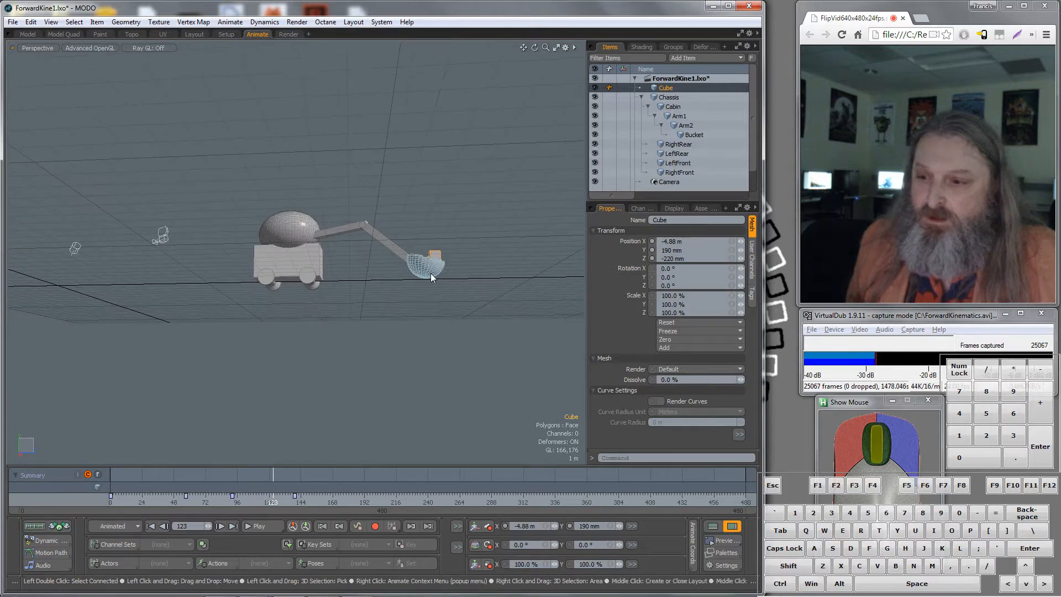
{"action": "left_click", "coordinate": [489, 530]}
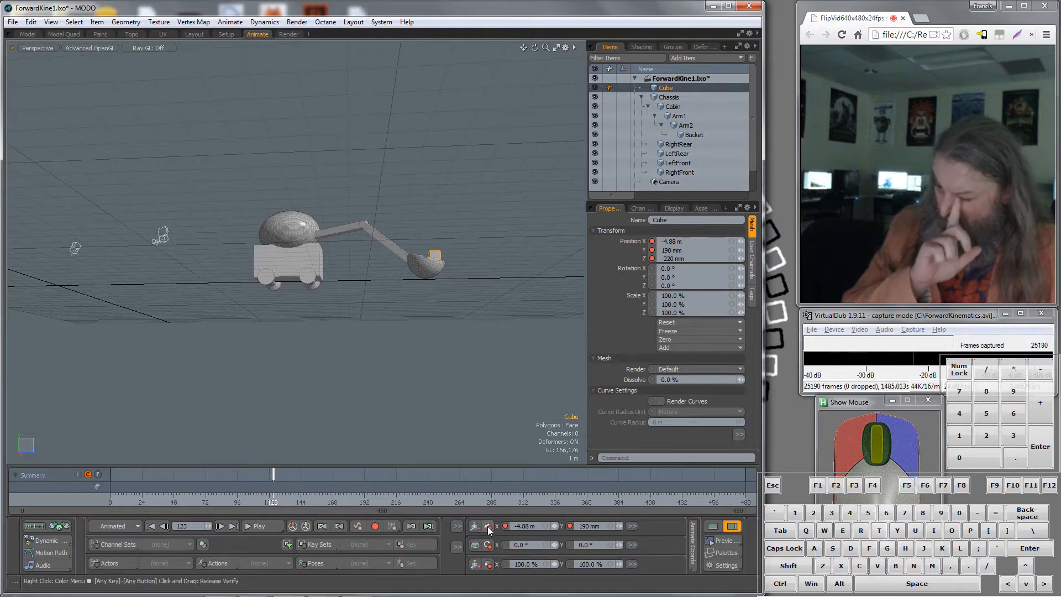
In the Right view at frame 158, move the cube up into the raised bucket at Y 6.9 m, Z -1.3 m
{"action": "key", "text": "KP_2"}
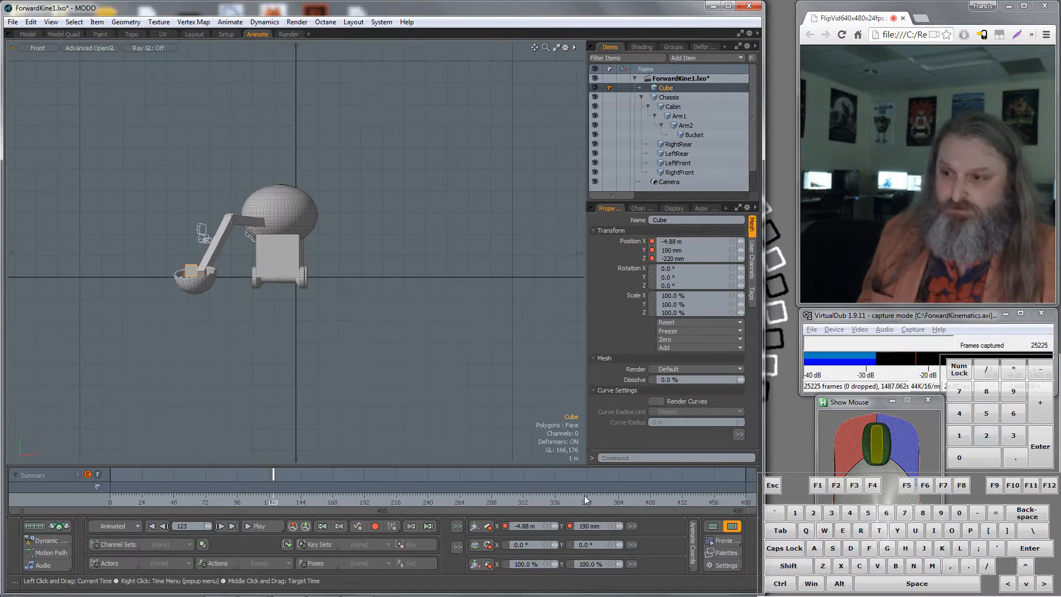
{"action": "key", "text": "KP_3"}
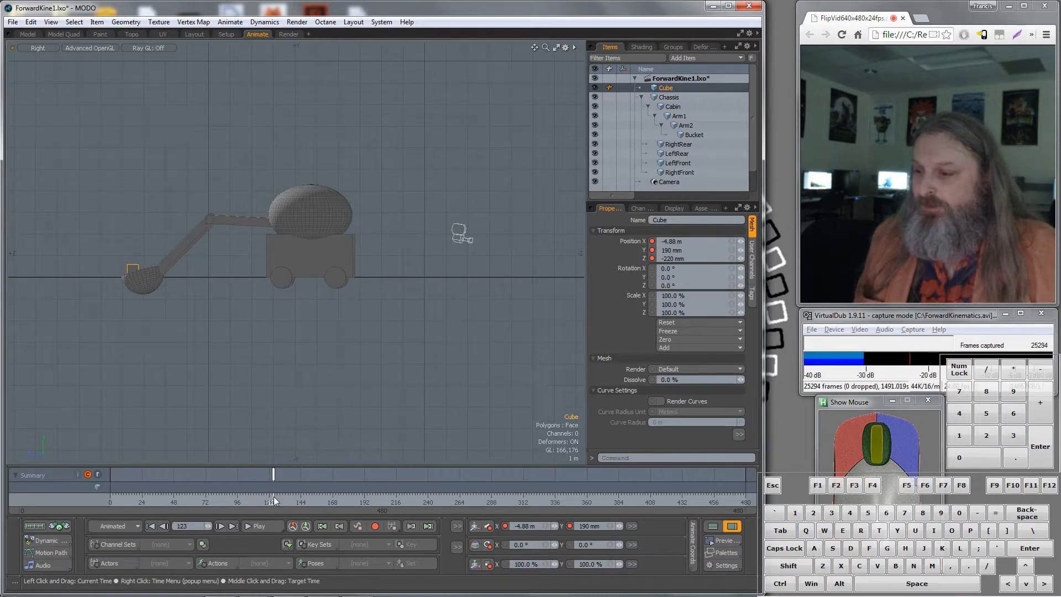
{"action": "left_click_drag", "start_coordinate": [274, 500], "coordinate": [320, 500]}
{"action": "key", "text": "w"}
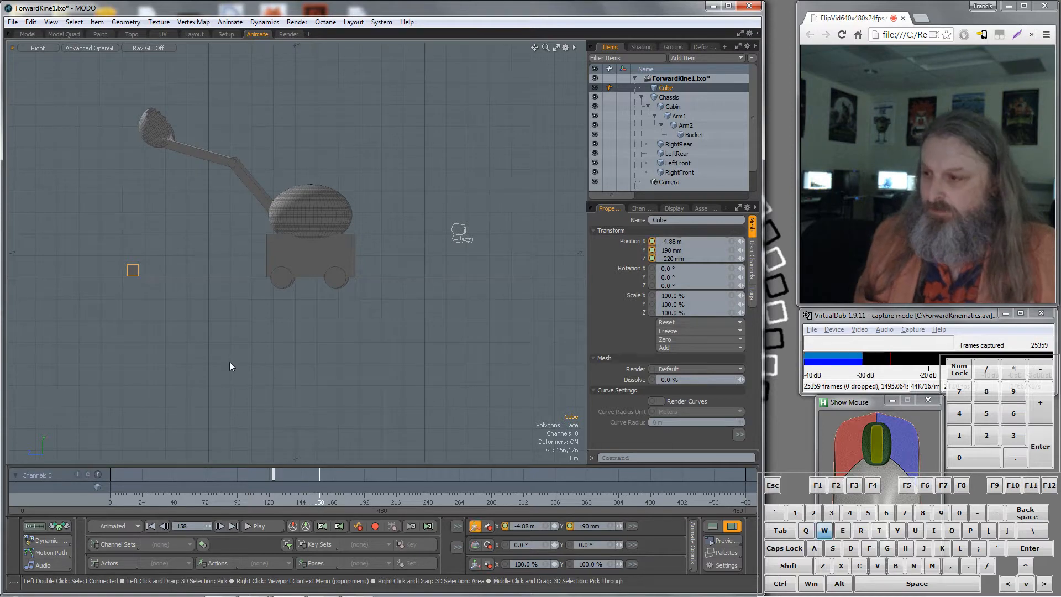
{"action": "scroll", "coordinate": [149, 286], "scroll_direction": "down", "scroll_amount": 3}
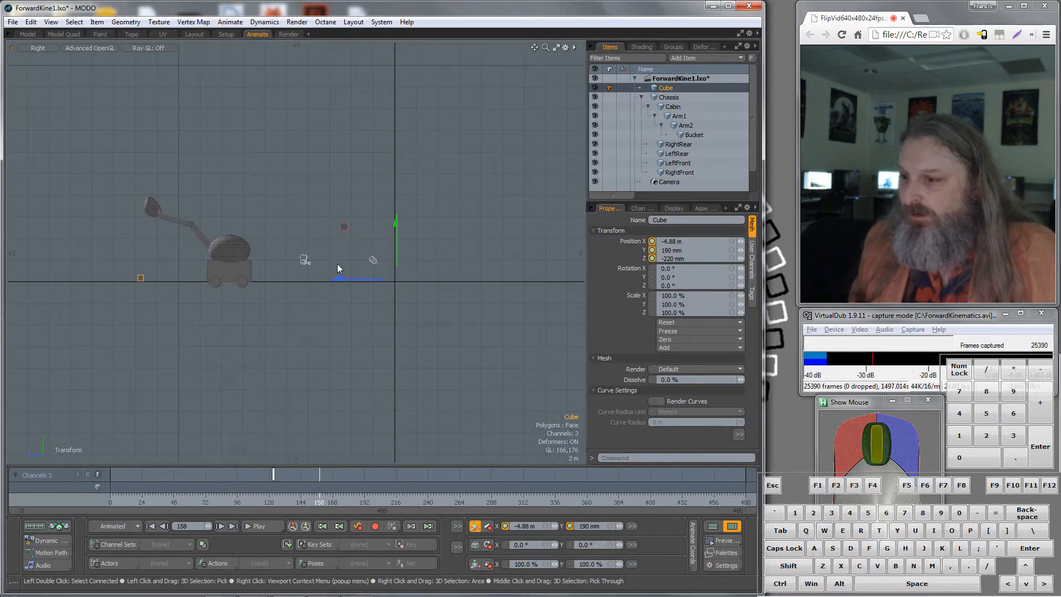
{"action": "left_click_drag", "start_coordinate": [344, 227], "coordinate": [354, 221]}
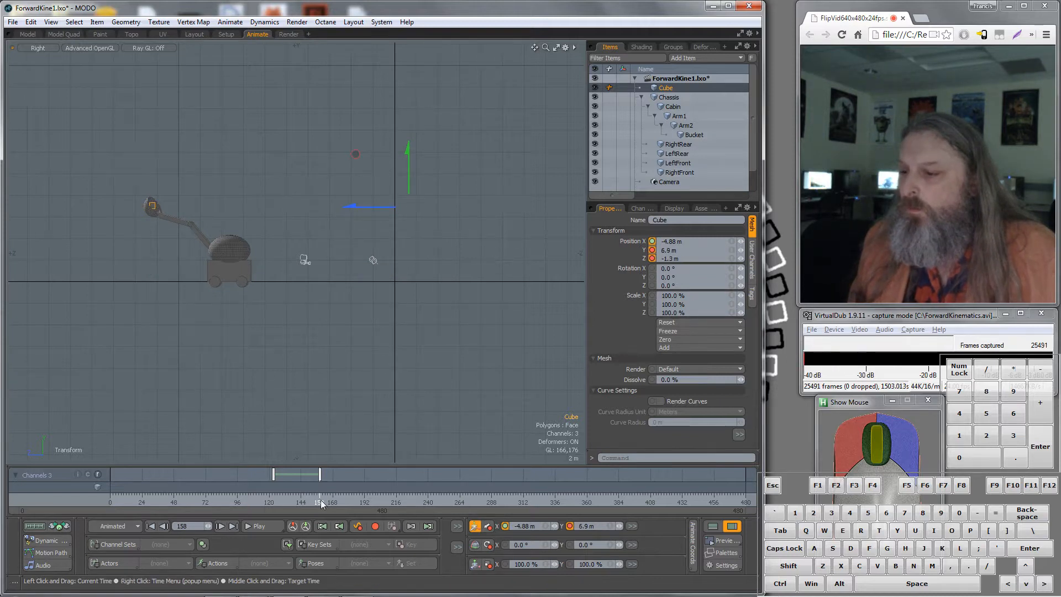
Reposition the cube in the bucket at frame 139 (Y 1.6 m, Z -200 mm) and frame 154 (Y 5.6 m, Z -800 mm)
{"action": "left_click_drag", "start_coordinate": [322, 502], "coordinate": [294, 503]}
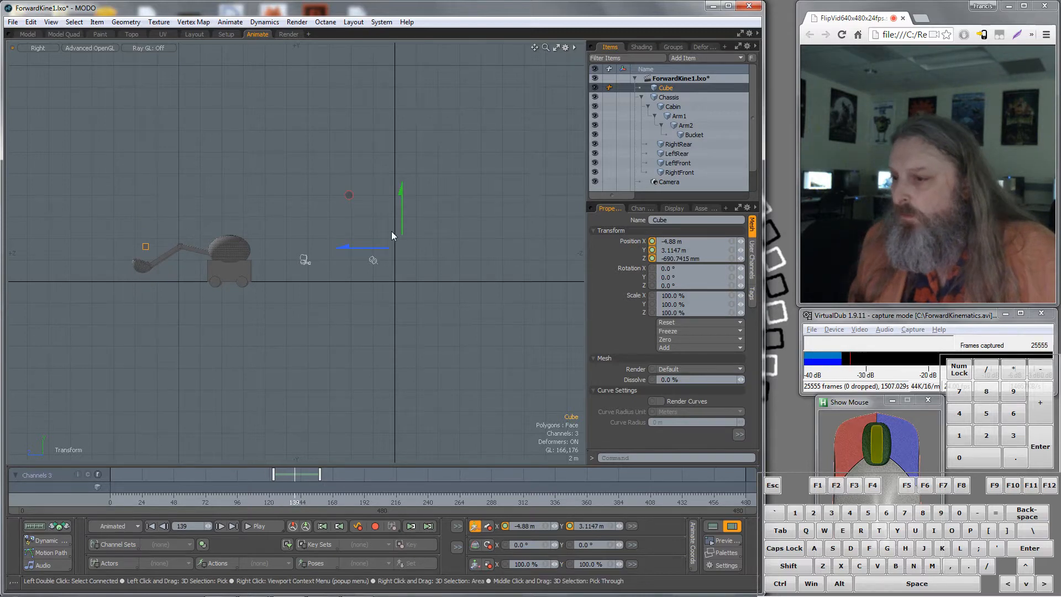
{"action": "left_click_drag", "start_coordinate": [349, 196], "coordinate": [343, 213]}
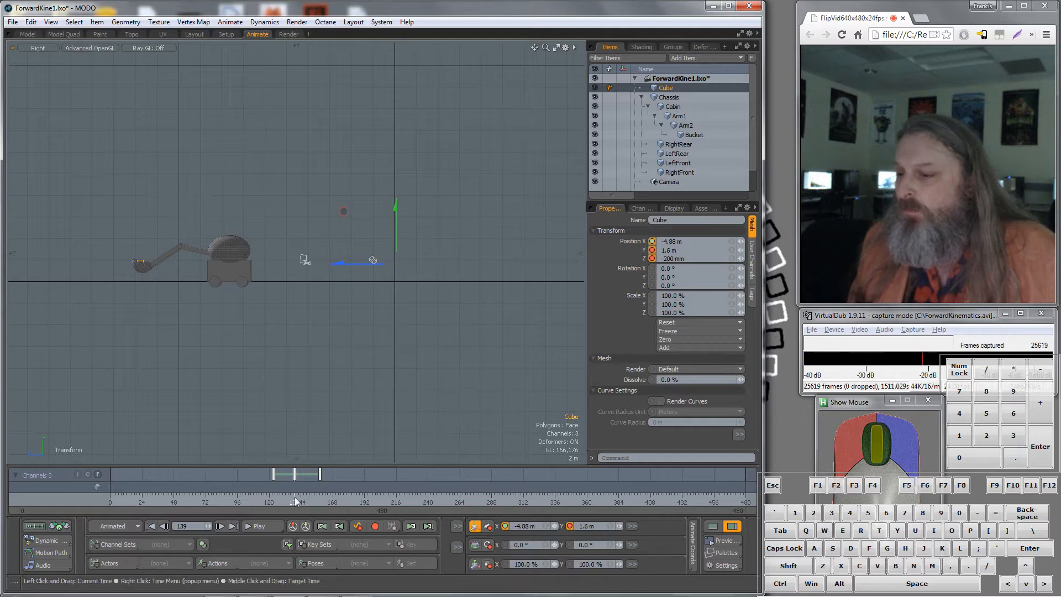
{"action": "mouse_move", "coordinate": [295, 502]}
{"action": "left_mouse_down"}
{"action": "mouse_move", "coordinate": [284, 503]}
{"action": "mouse_move", "coordinate": [310, 503]}
{"action": "mouse_move", "coordinate": [300, 475]}
{"action": "mouse_move", "coordinate": [304, 501]}
{"action": "mouse_move", "coordinate": [284, 501]}
{"action": "mouse_move", "coordinate": [314, 502]}
{"action": "left_mouse_up"}
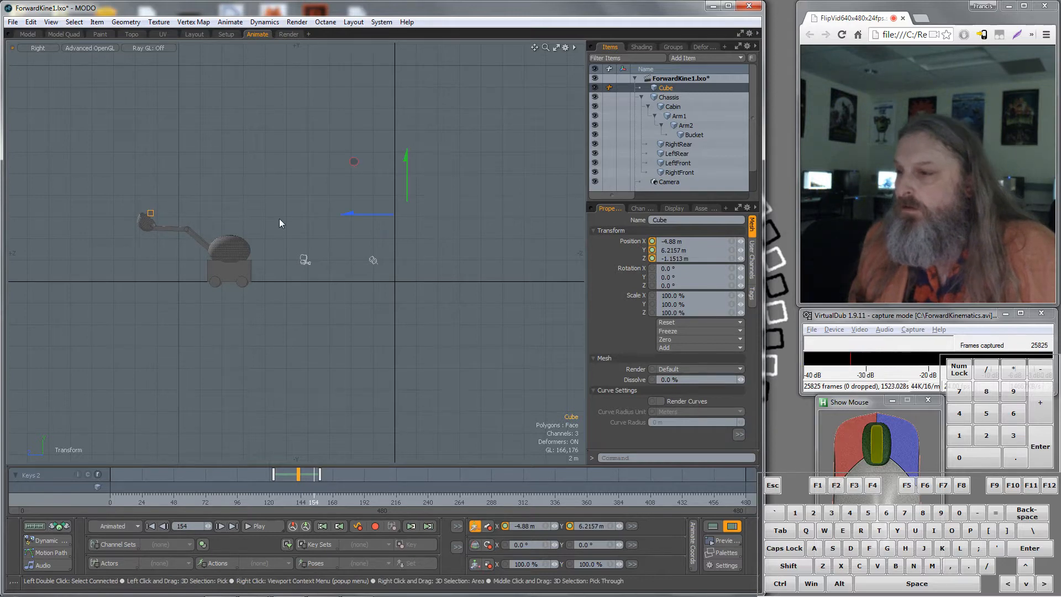
{"action": "left_click_drag", "start_coordinate": [353, 161], "coordinate": [354, 163]}
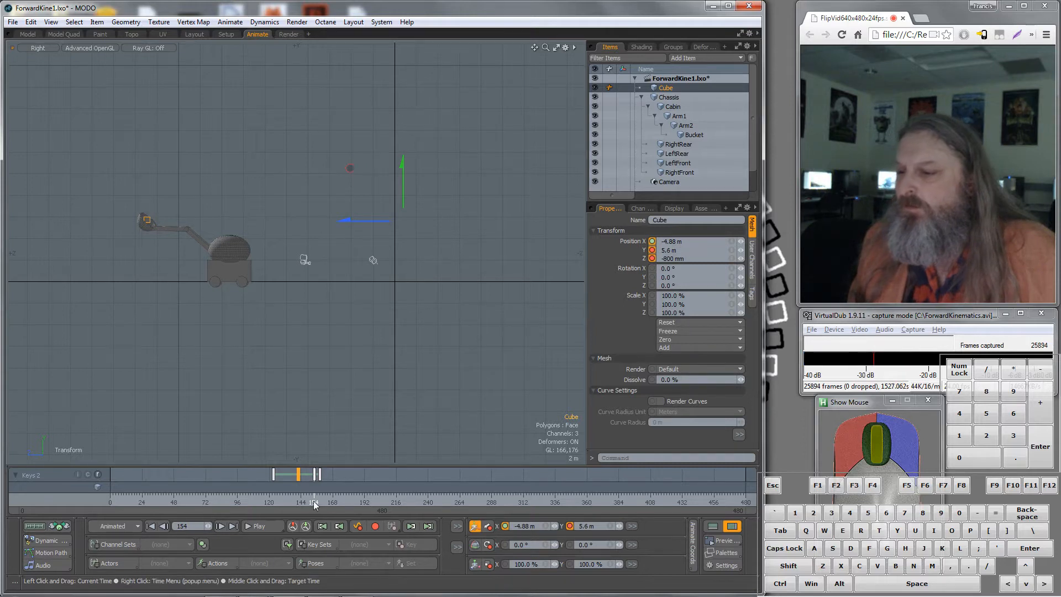
At frame 168, align the cube with the bucket in the Right and Front views at X -3.18 m, Y 9.4 m, Z -4.2 m
{"action": "mouse_move", "coordinate": [314, 501]}
{"action": "left_mouse_down"}
{"action": "mouse_move", "coordinate": [299, 502]}
{"action": "mouse_move", "coordinate": [333, 502]}
{"action": "left_mouse_up"}
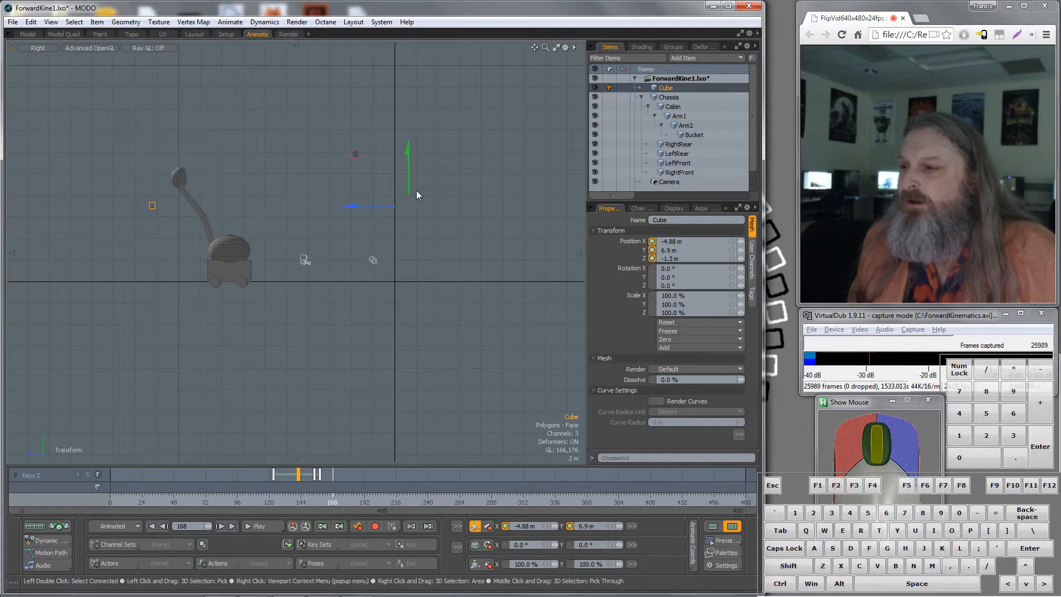
{"action": "left_click_drag", "start_coordinate": [358, 157], "coordinate": [369, 148]}
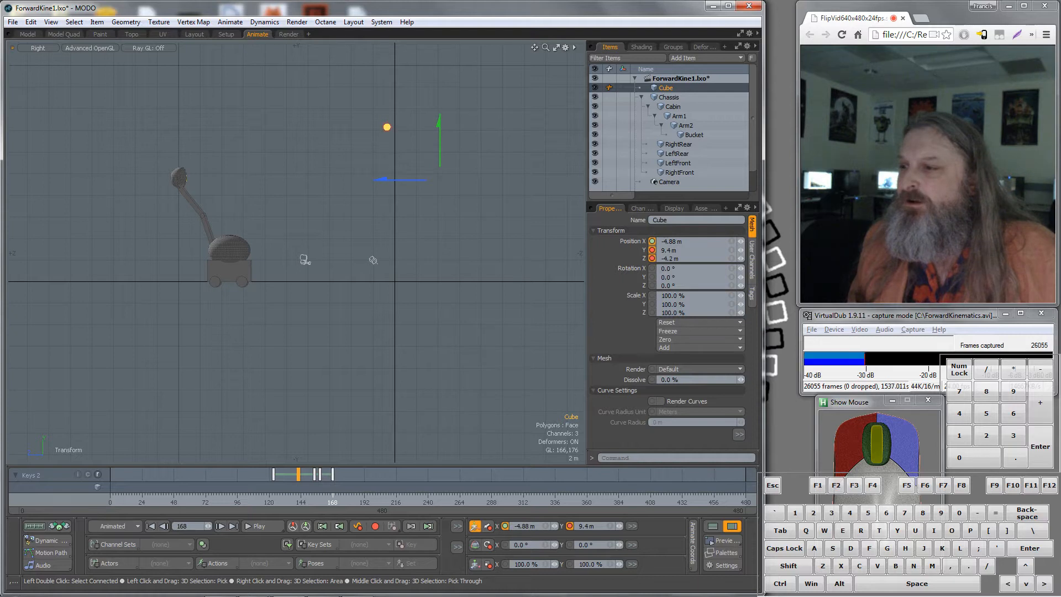
{"action": "key", "text": "KP_2"}
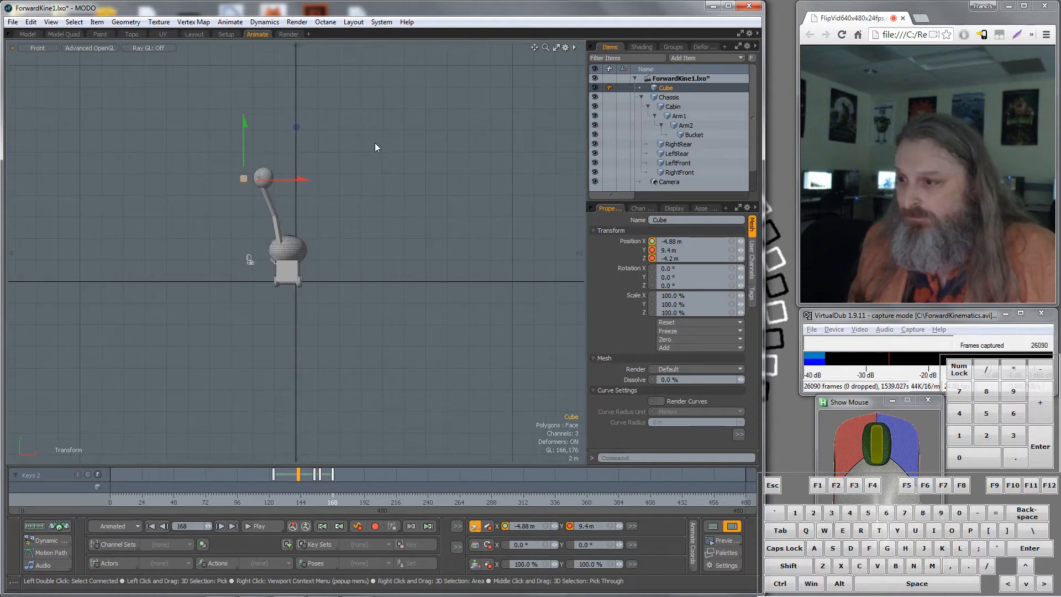
{"action": "left_click_drag", "start_coordinate": [304, 179], "coordinate": [311, 179]}
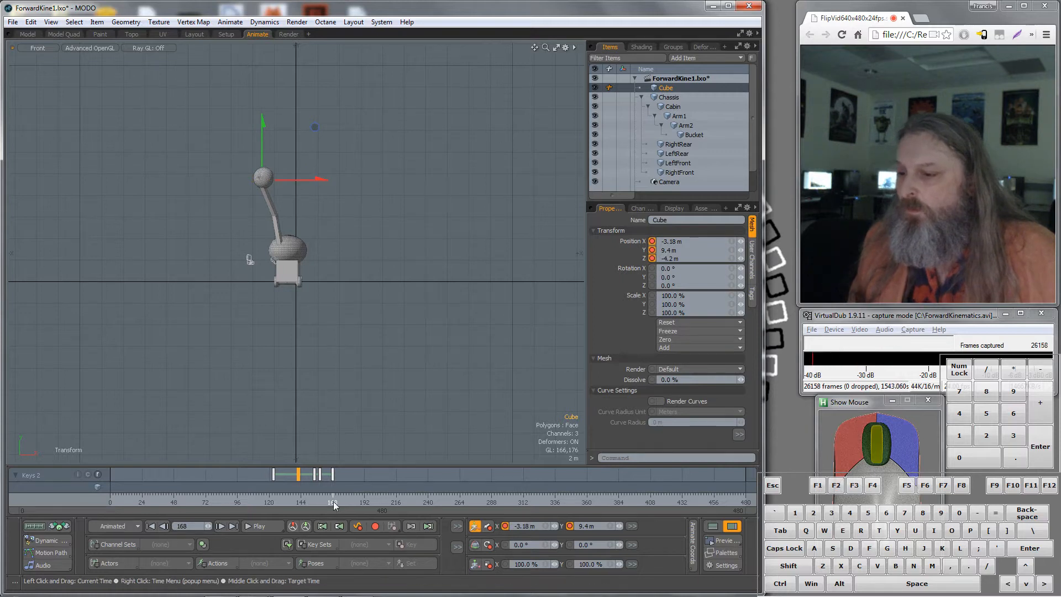
At frame 152, shift the cube sideways toward the bucket to X -4.3719 m and scrub forward to frame 169
{"action": "left_click_drag", "start_coordinate": [331, 502], "coordinate": [305, 502]}
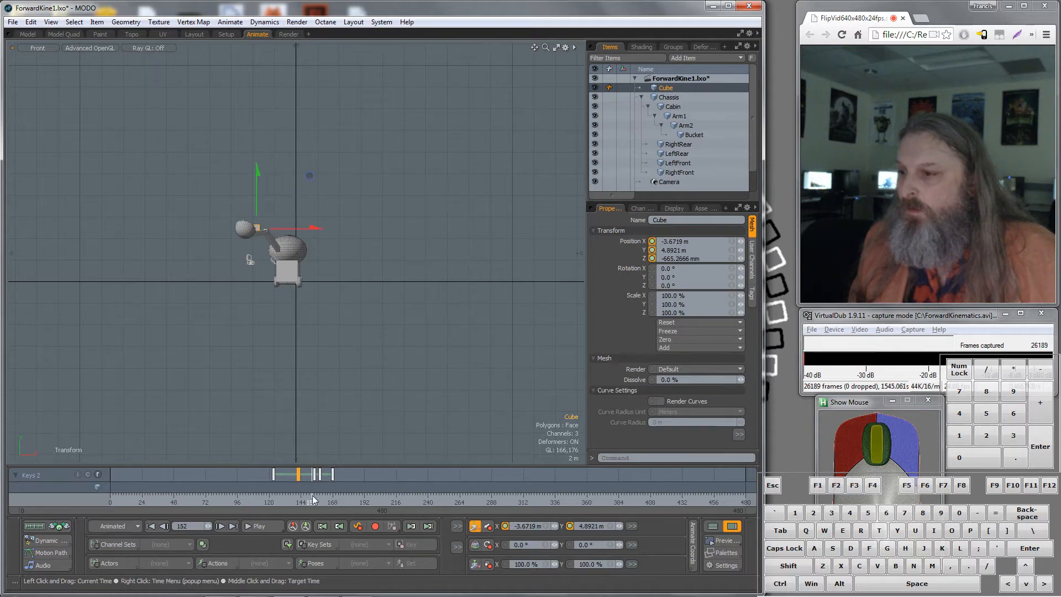
{"action": "left_click_drag", "start_coordinate": [315, 227], "coordinate": [310, 227]}
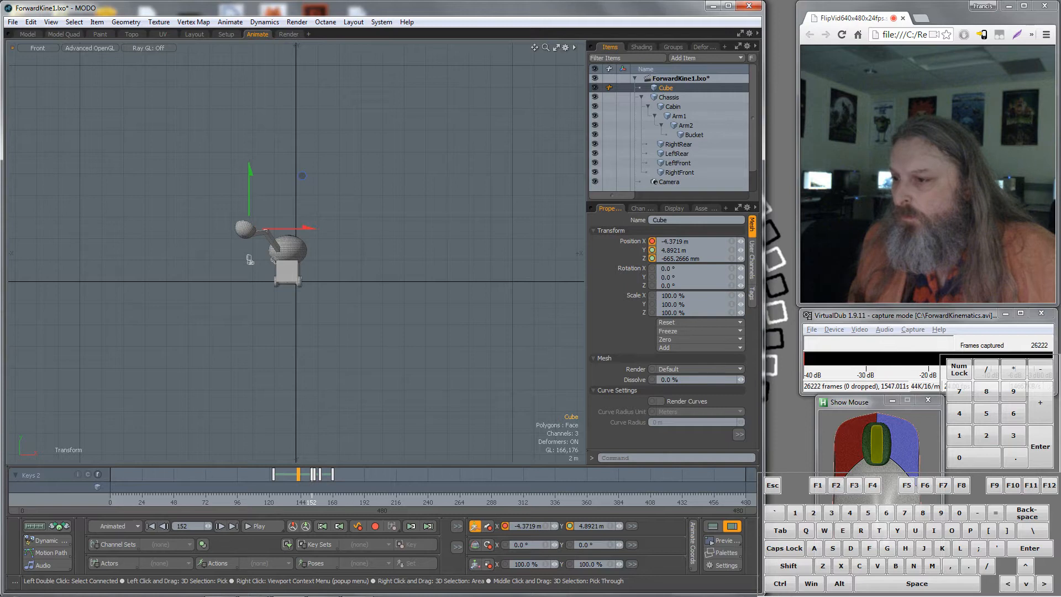
{"action": "mouse_move", "coordinate": [310, 497]}
{"action": "left_mouse_down"}
{"action": "mouse_move", "coordinate": [291, 501]}
{"action": "mouse_move", "coordinate": [352, 501]}
{"action": "mouse_move", "coordinate": [323, 497]}
{"action": "left_mouse_up"}
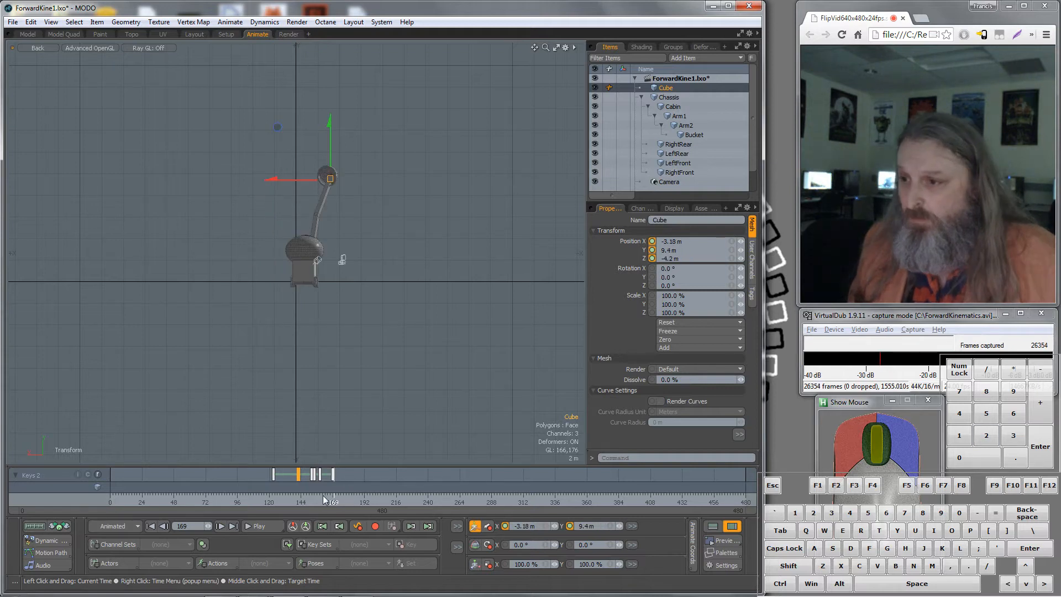
In the Right view, throw the cube from the bucket with positions Y 13.6 m, Z -14.4 m at frame 182 and Y 24.5 m, Z -39.1 m at frame 196
{"action": "key", "text": "KP_3"}
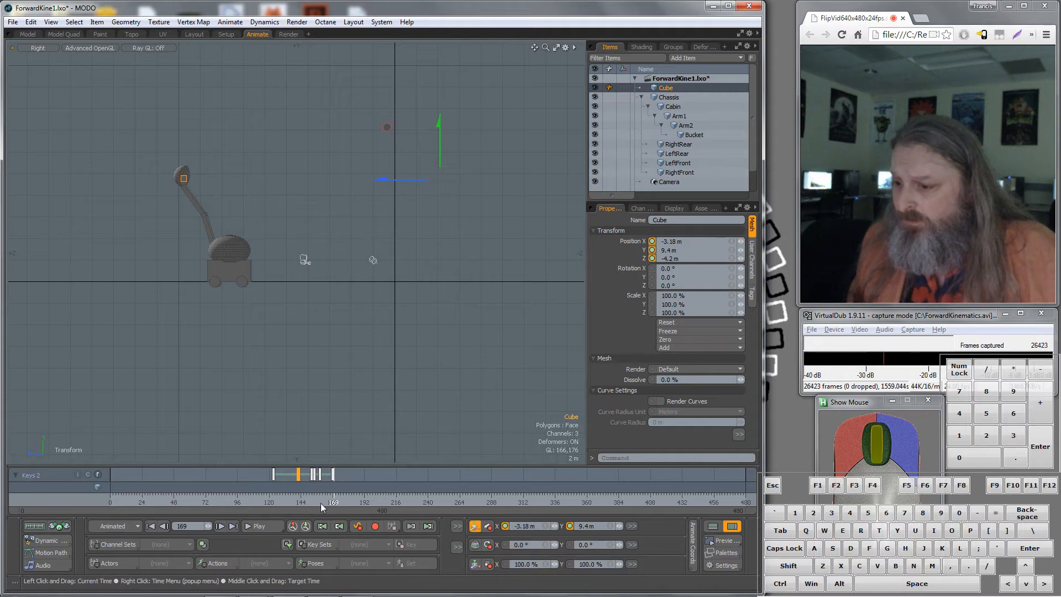
{"action": "left_click_drag", "start_coordinate": [336, 503], "coordinate": [352, 503]}
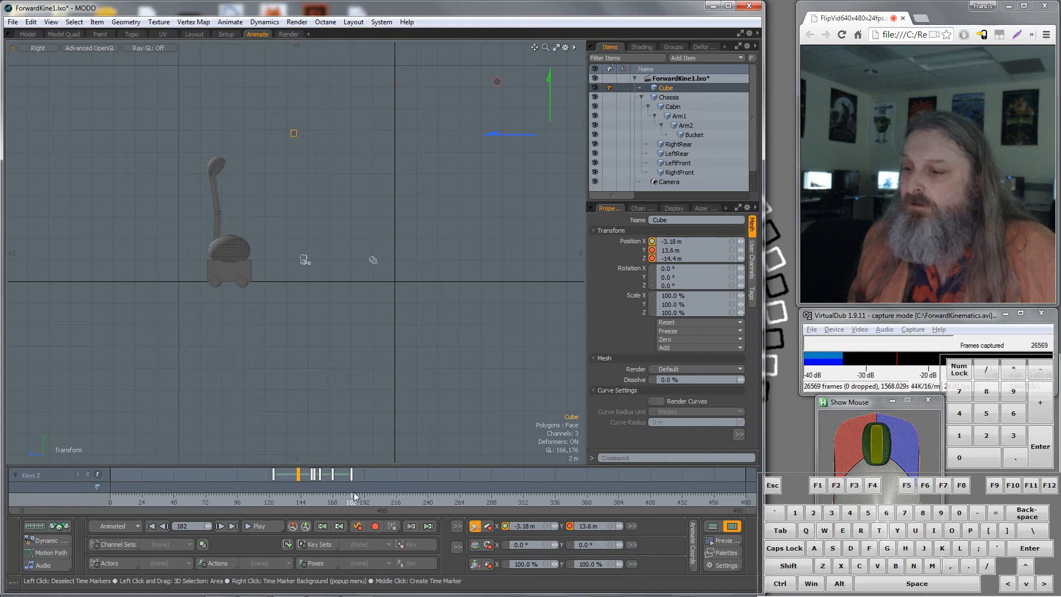
{"action": "left_click", "coordinate": [338, 503]}
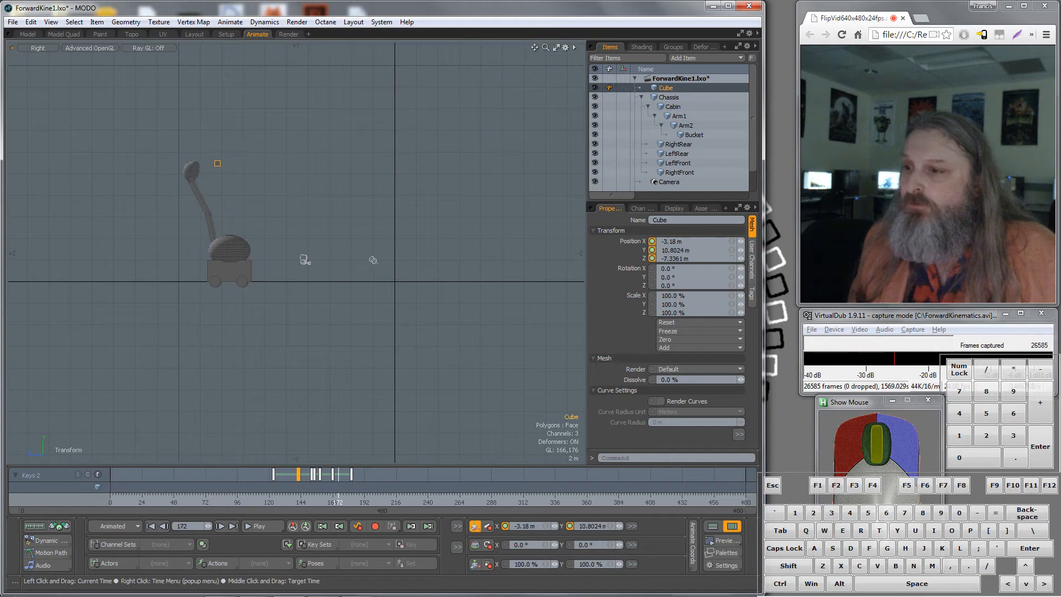
{"action": "left_click_drag", "start_coordinate": [338, 503], "coordinate": [367, 503]}
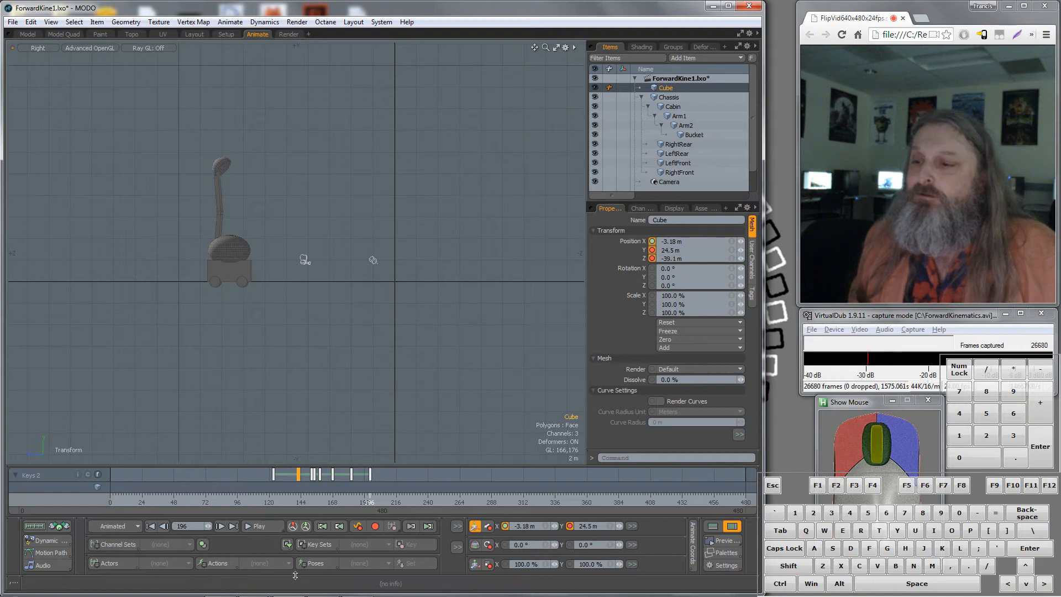
Deselect the cube and play the excavator animation from frame 0 in the Perspective view
{"action": "left_click_drag", "start_coordinate": [368, 502], "coordinate": [312, 503]}
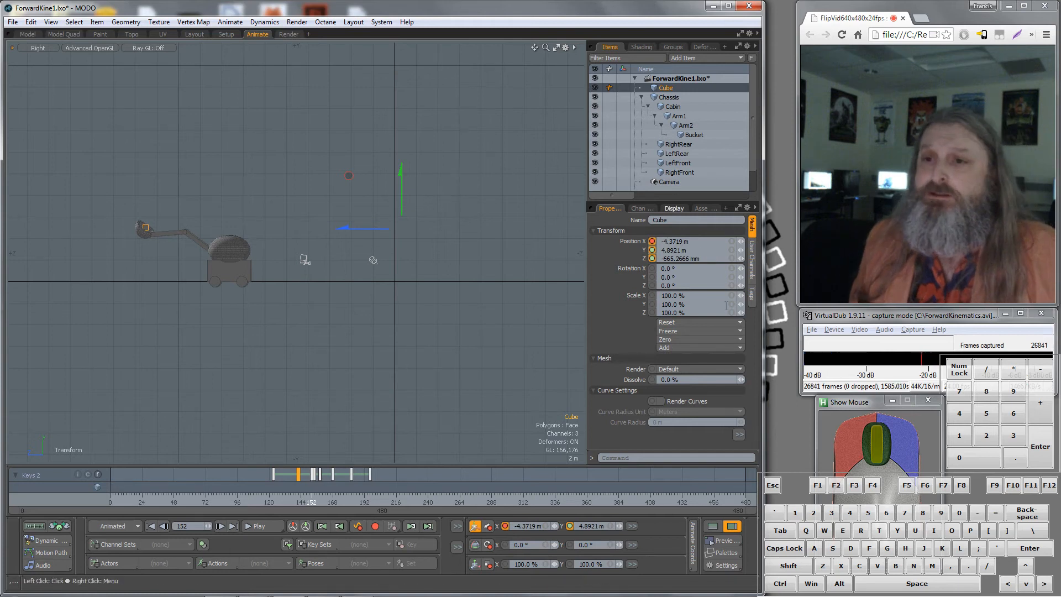
{"action": "key", "text": "KP_Decimal"}
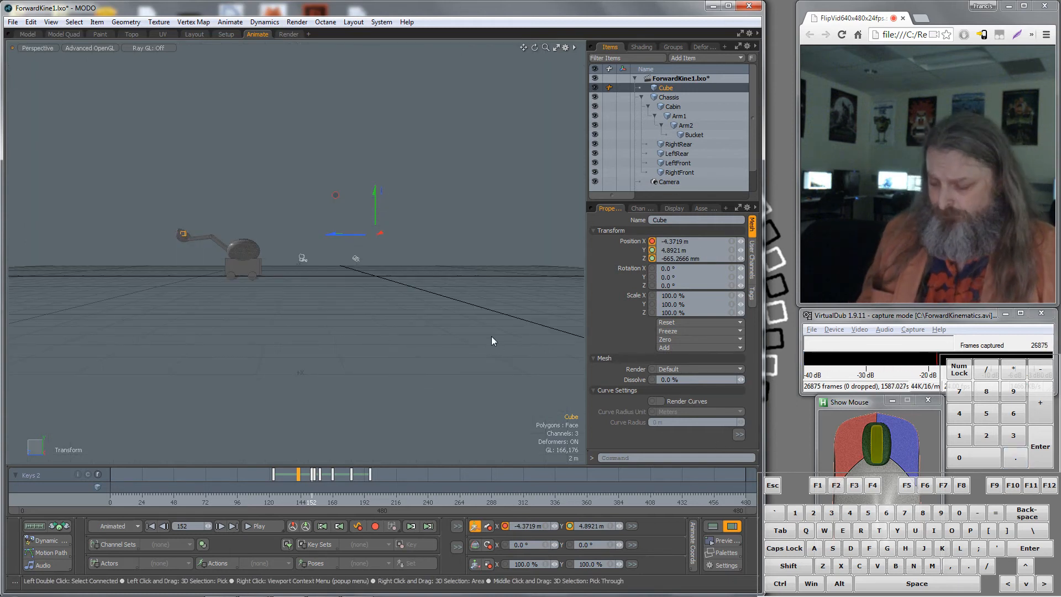
{"action": "left_click_drag", "start_coordinate": [493, 339], "coordinate": [342, 384], "text": "alt"}
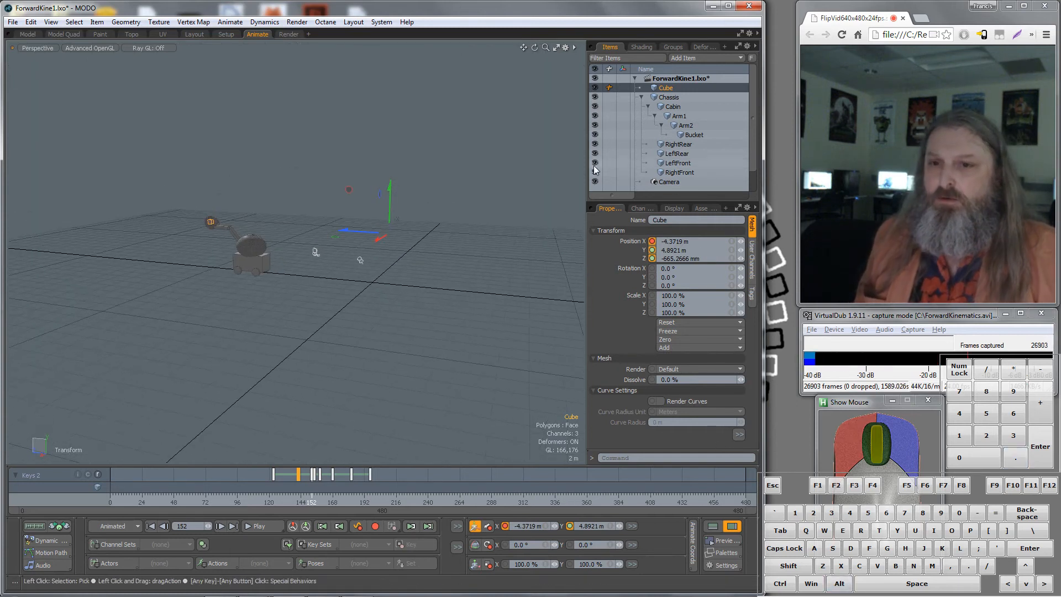
{"action": "left_click", "coordinate": [662, 80]}
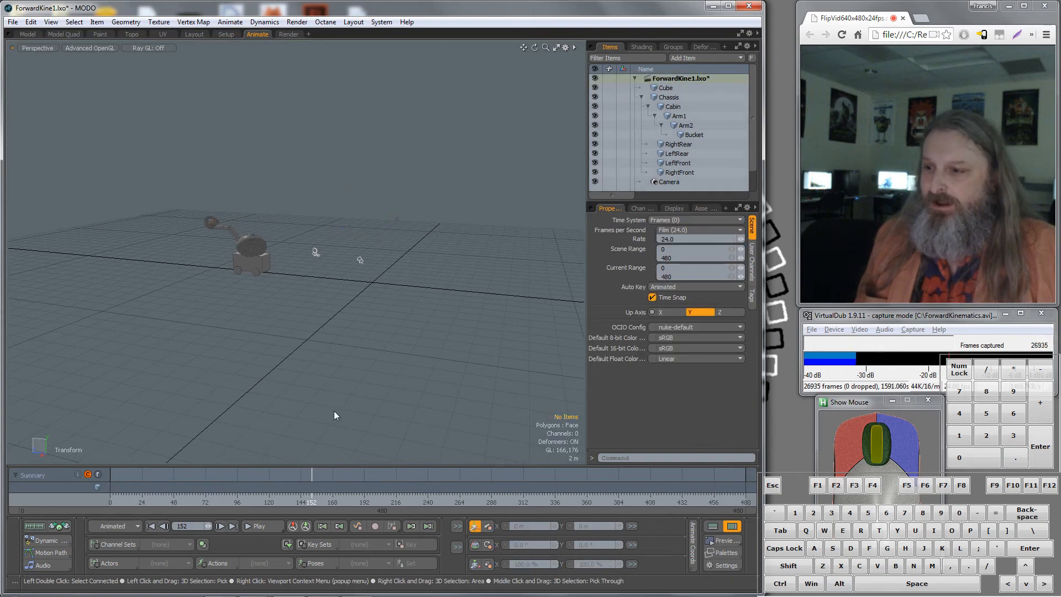
{"action": "left_click_drag", "start_coordinate": [311, 496], "coordinate": [110, 496]}
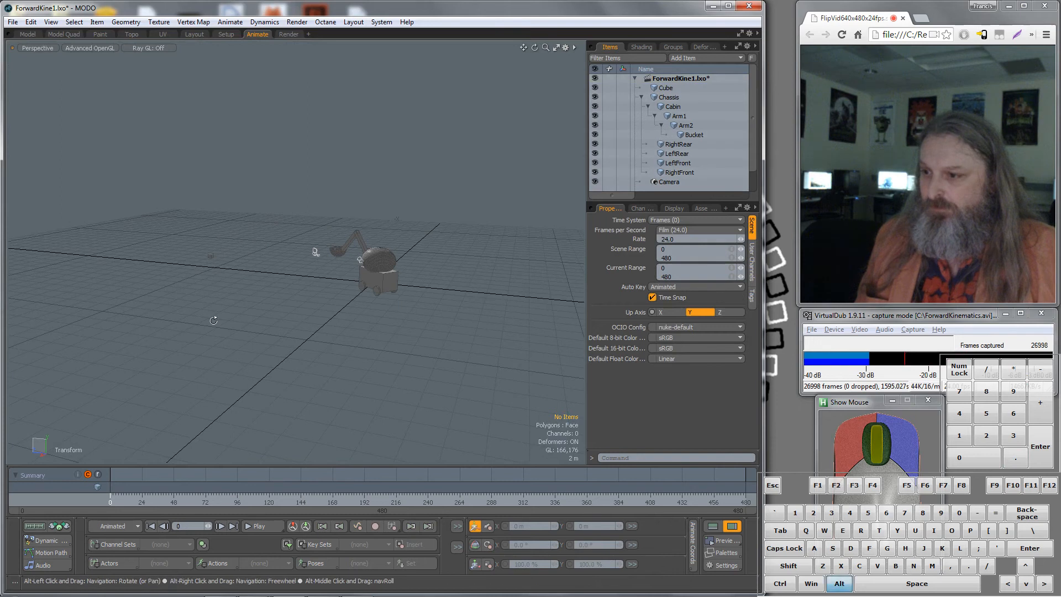
{"action": "left_click_drag", "start_coordinate": [252, 327], "coordinate": [422, 316], "text": "alt"}
{"action": "scroll", "coordinate": [423, 314], "scroll_direction": "up", "scroll_amount": 2, "text": "alt"}
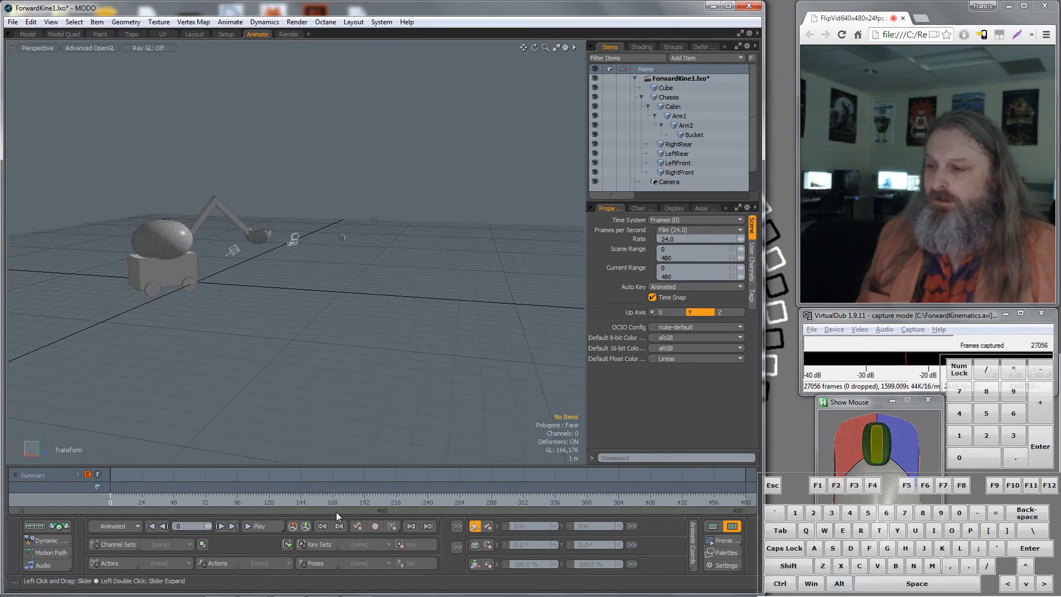
{"action": "left_click", "coordinate": [267, 526]}
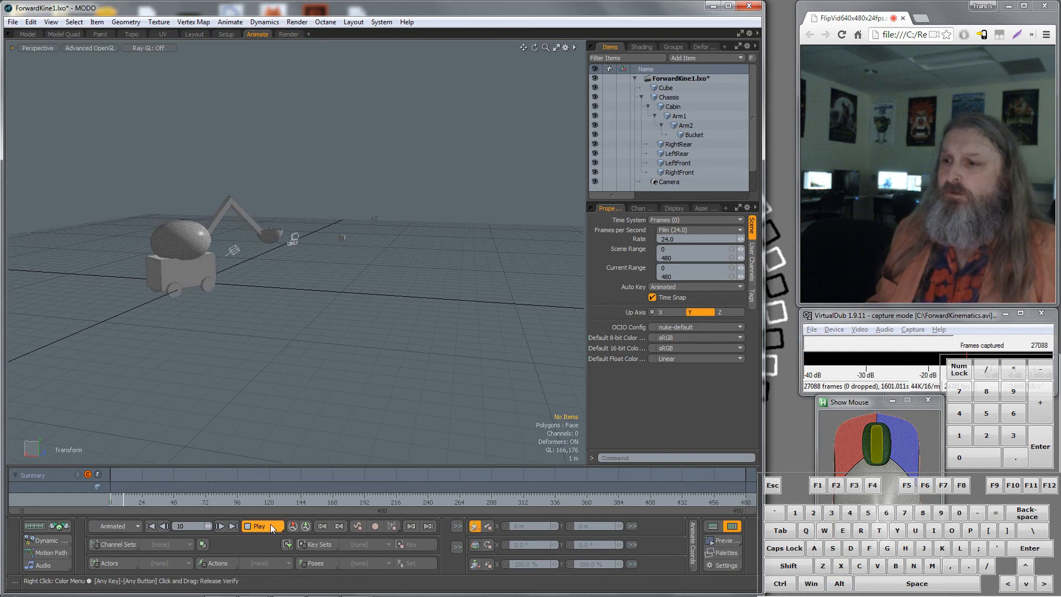